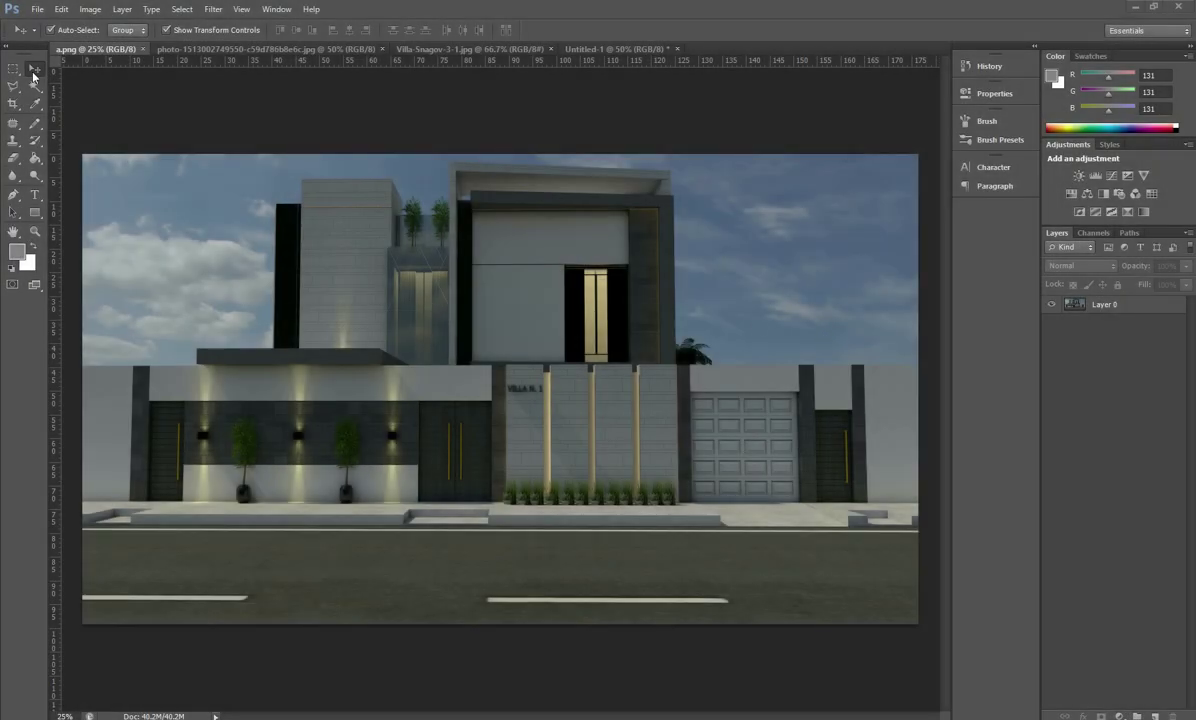
Step: Make the villa layer active and switch to the Polygonal Lasso Tool
{"action": "left_click", "coordinate": [771, 309]}
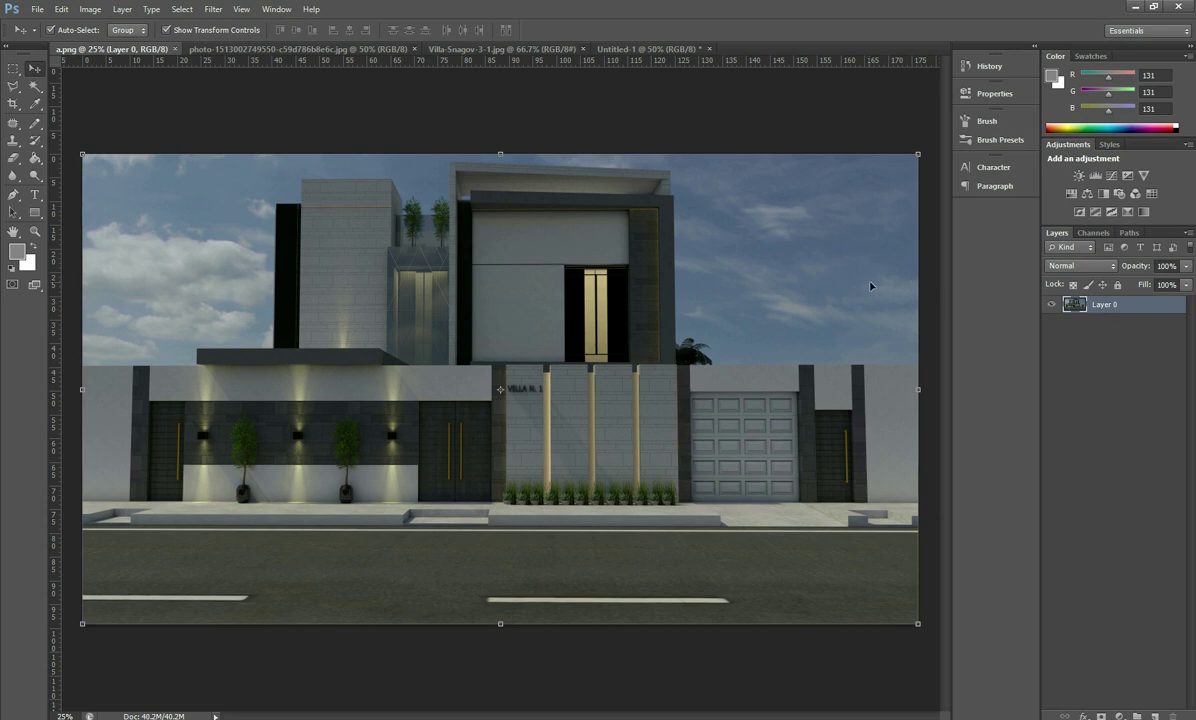
{"action": "right_click", "coordinate": [12, 86]}
{"action": "left_click", "coordinate": [88, 94]}
{"action": "scroll", "coordinate": [926, 390], "scroll_direction": "up", "scroll_amount": 5}
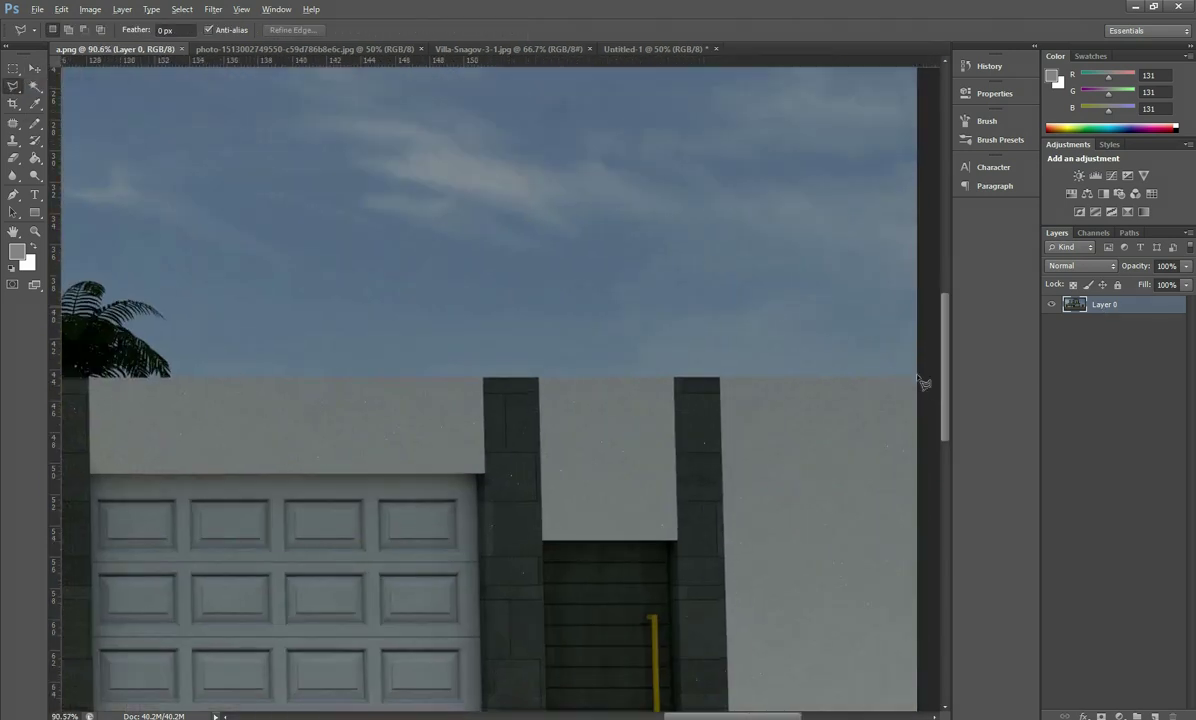
{"action": "mouse_move", "coordinate": [118, 382]}
{"action": "left_mouse_down"}
{"action": "mouse_move", "coordinate": [980, 390]}
{"action": "mouse_move", "coordinate": [312, 395]}
{"action": "left_mouse_up"}
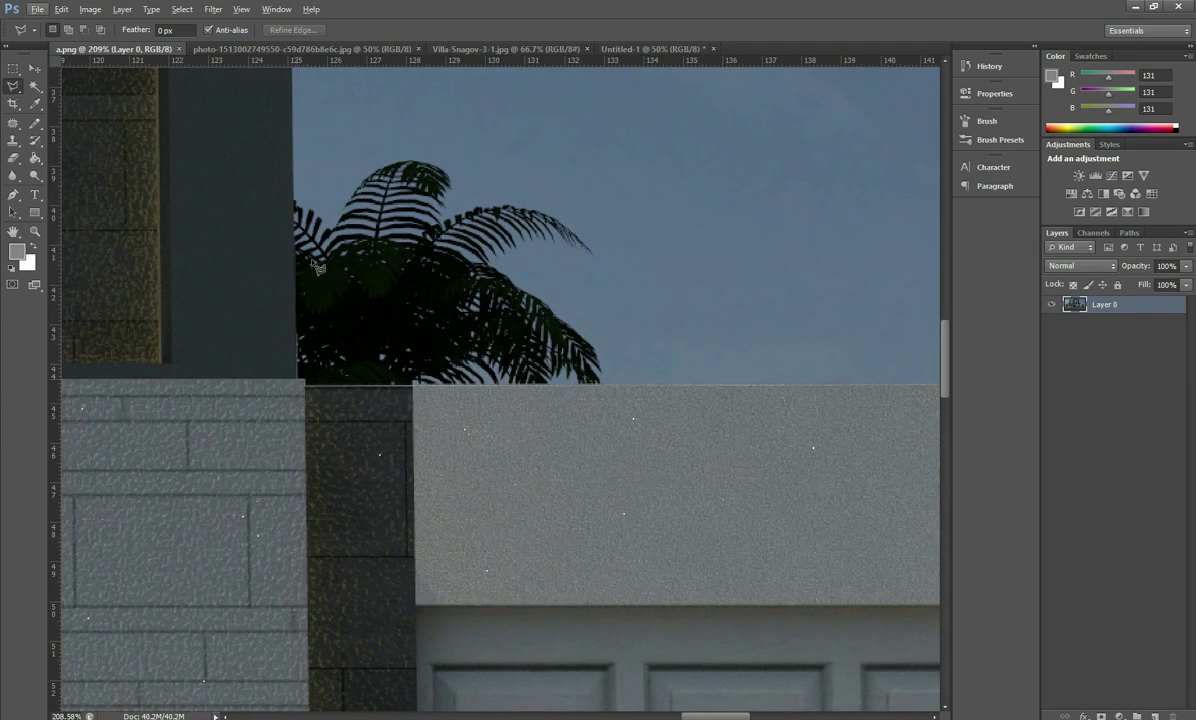
Step: Trace the outline along the right-hand tree, block edge and roof corners
{"action": "left_click", "coordinate": [300, 385]}
{"action": "scroll", "coordinate": [298, 113], "scroll_direction": "up", "scroll_amount": 2}
{"action": "scroll", "coordinate": [298, 113], "scroll_direction": "up", "scroll_amount": 4}
{"action": "left_click", "coordinate": [279, 355]}
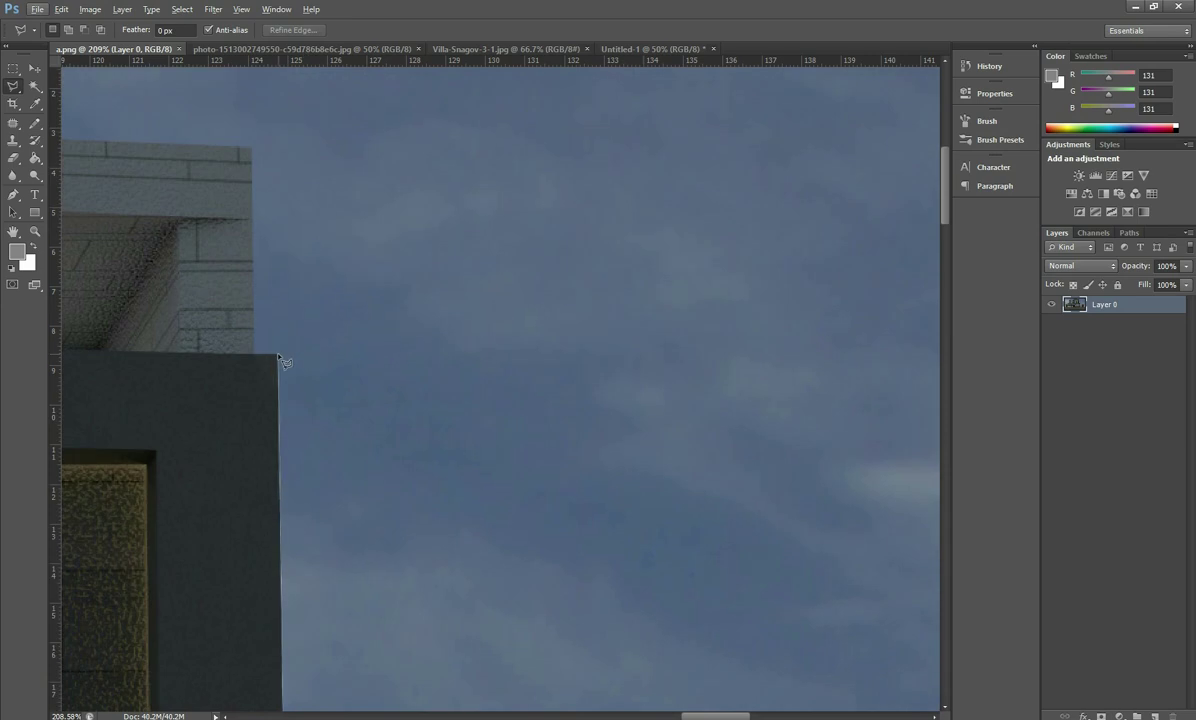
{"action": "left_click", "coordinate": [253, 150]}
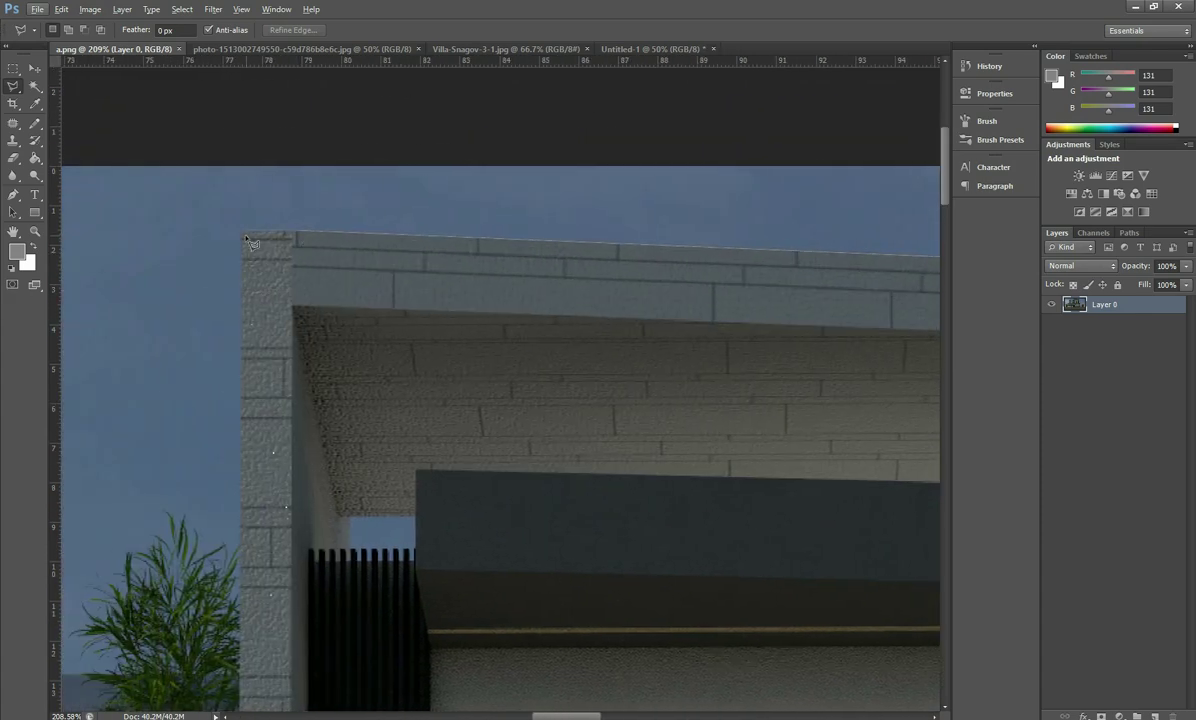
{"action": "left_click", "coordinate": [247, 239]}
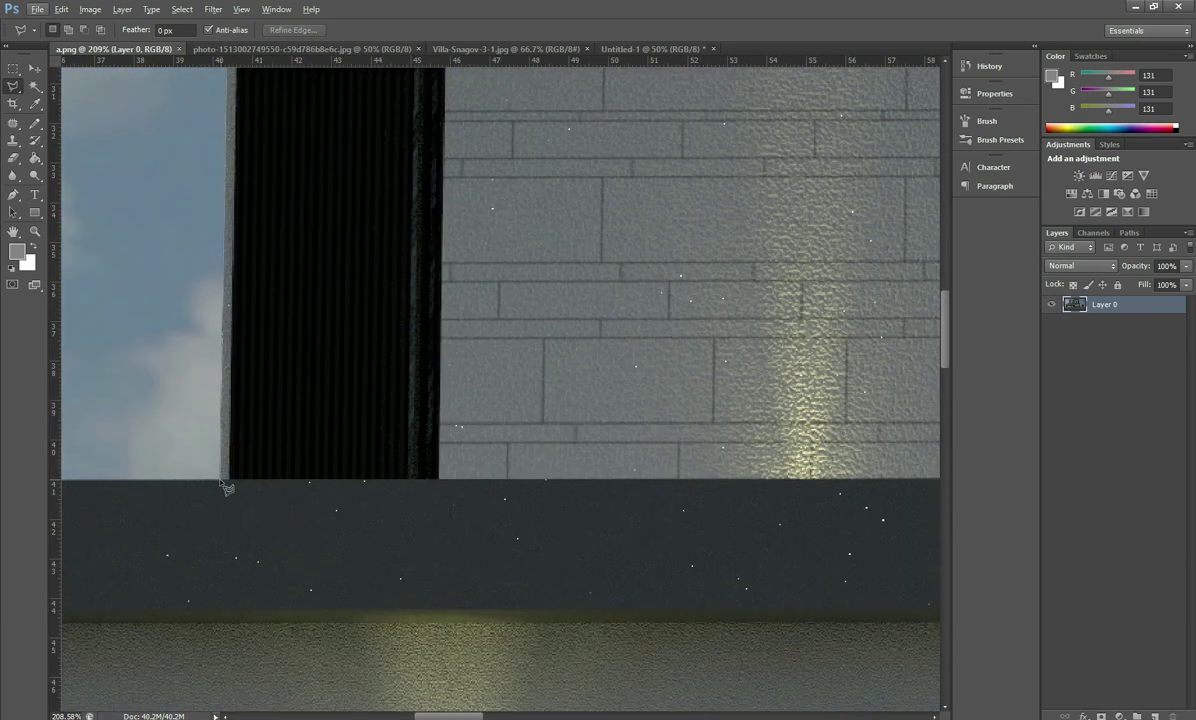
Step: Continue the sky outline past the image's right edge
{"action": "scroll", "coordinate": [226, 488], "scroll_direction": "left", "scroll_amount": 6}
{"action": "scroll", "coordinate": [380, 490], "scroll_direction": "left", "scroll_amount": 3}
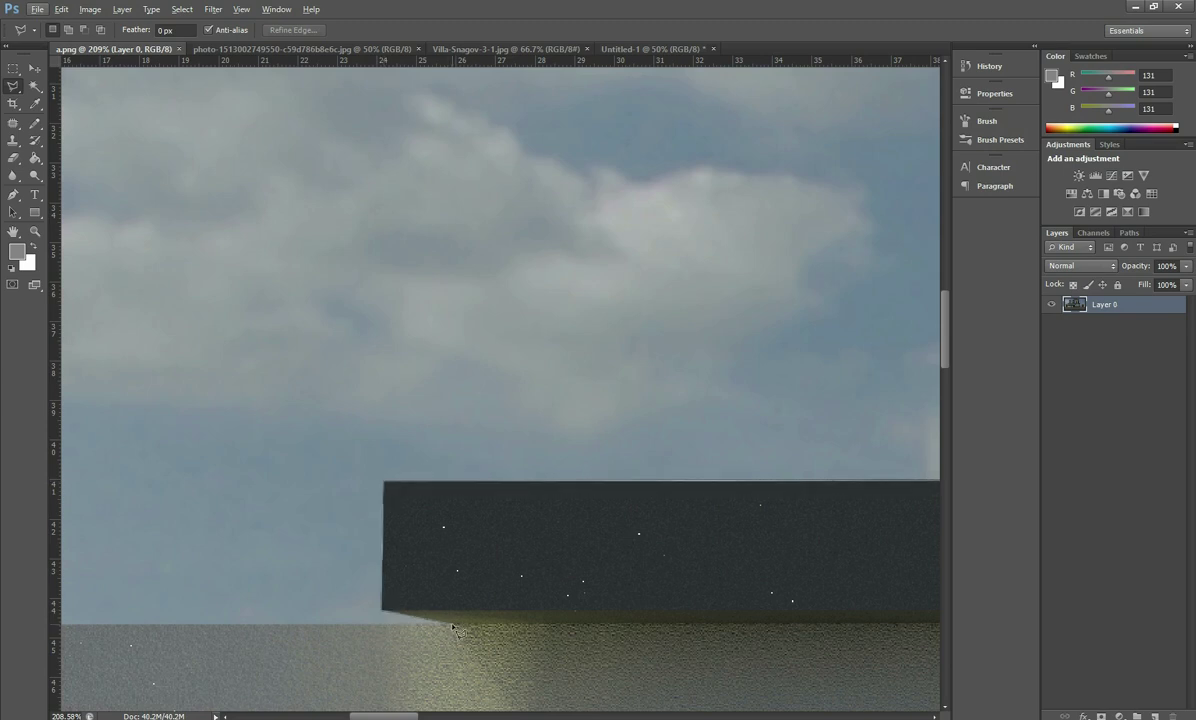
{"action": "scroll", "coordinate": [605, 680], "scroll_direction": "left", "scroll_amount": 10}
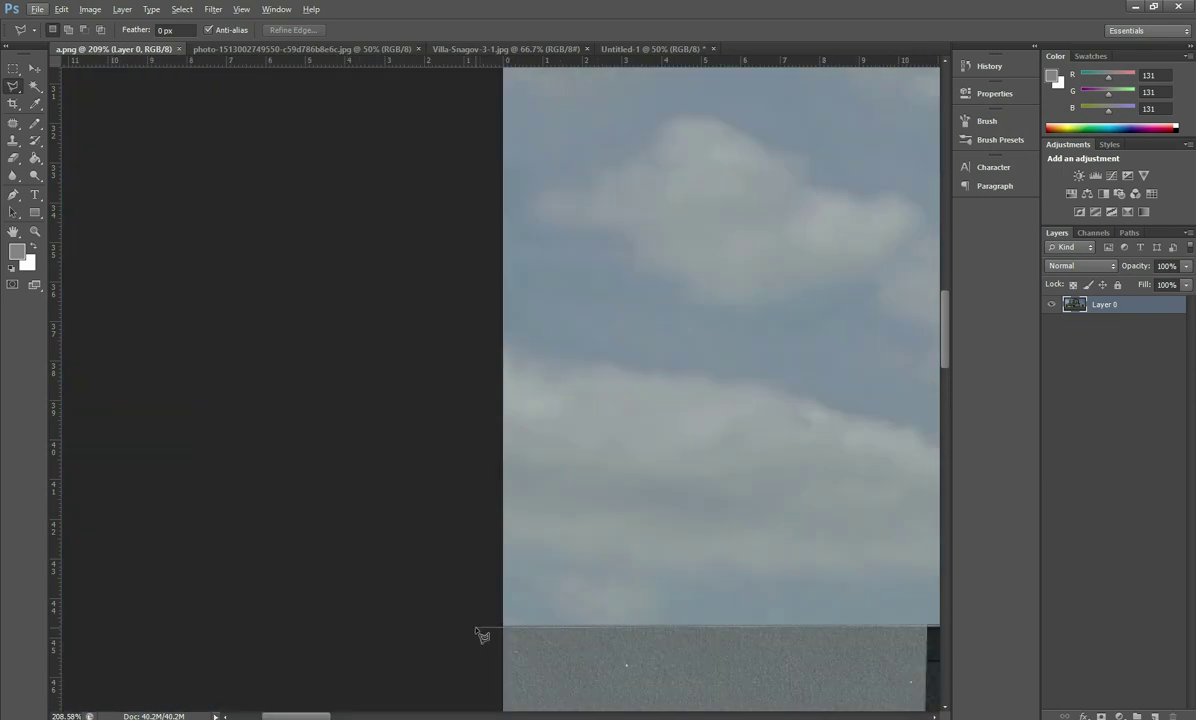
{"action": "scroll", "coordinate": [485, 634], "scroll_direction": "up", "scroll_amount": 2}
{"action": "scroll", "coordinate": [485, 634], "scroll_direction": "up", "scroll_amount": 4}
{"action": "scroll", "coordinate": [485, 634], "scroll_direction": "up", "scroll_amount": 4}
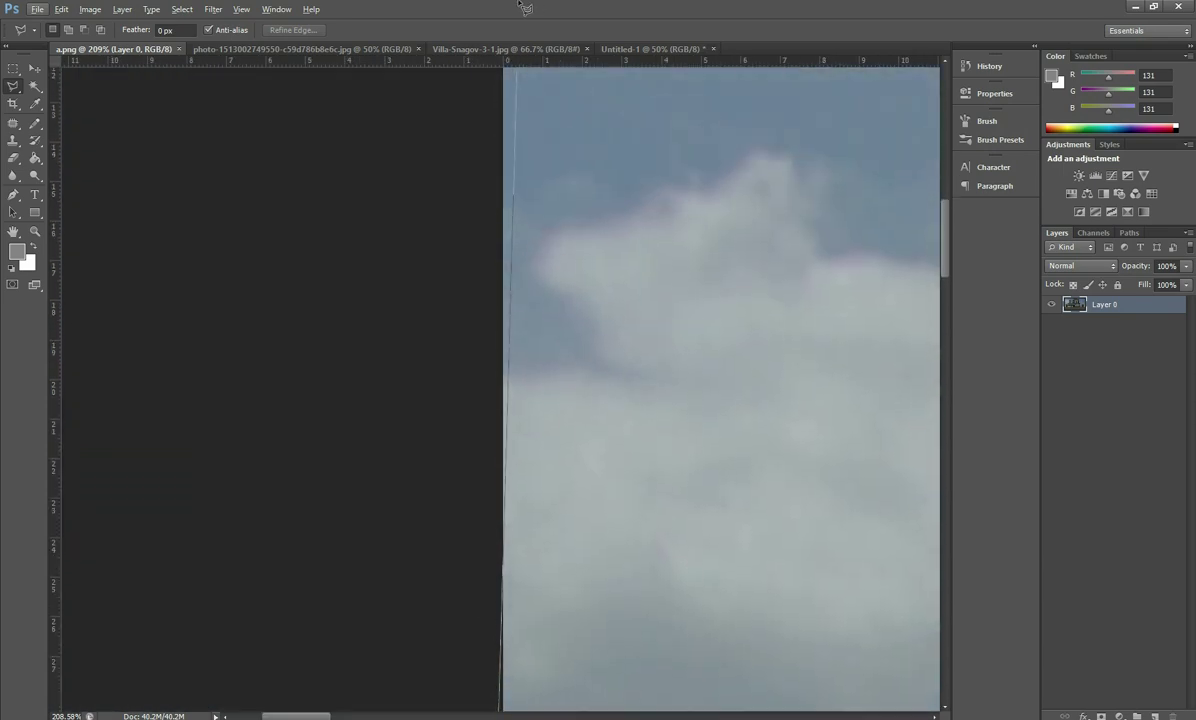
{"action": "scroll", "coordinate": [500, 400], "scroll_direction": "up", "scroll_amount": 3}
{"action": "scroll", "coordinate": [491, 235], "scroll_direction": "up", "scroll_amount": 3}
{"action": "scroll", "coordinate": [491, 235], "scroll_direction": "right", "scroll_amount": 8}
{"action": "scroll", "coordinate": [511, 538], "scroll_direction": "right", "scroll_amount": 5}
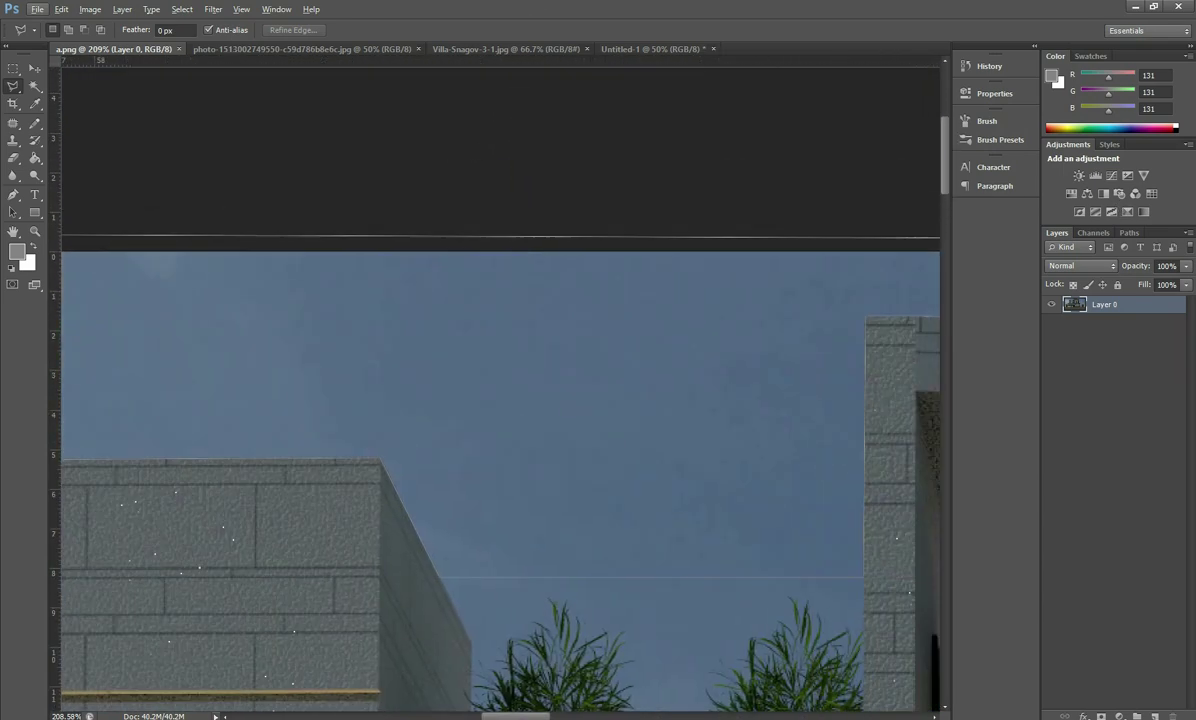
{"action": "scroll", "coordinate": [511, 538], "scroll_direction": "right", "scroll_amount": 5}
{"action": "scroll", "coordinate": [511, 538], "scroll_direction": "right", "scroll_amount": 10}
{"action": "scroll", "coordinate": [511, 538], "scroll_direction": "right", "scroll_amount": 2}
{"action": "scroll", "coordinate": [511, 538], "scroll_direction": "right", "scroll_amount": 2}
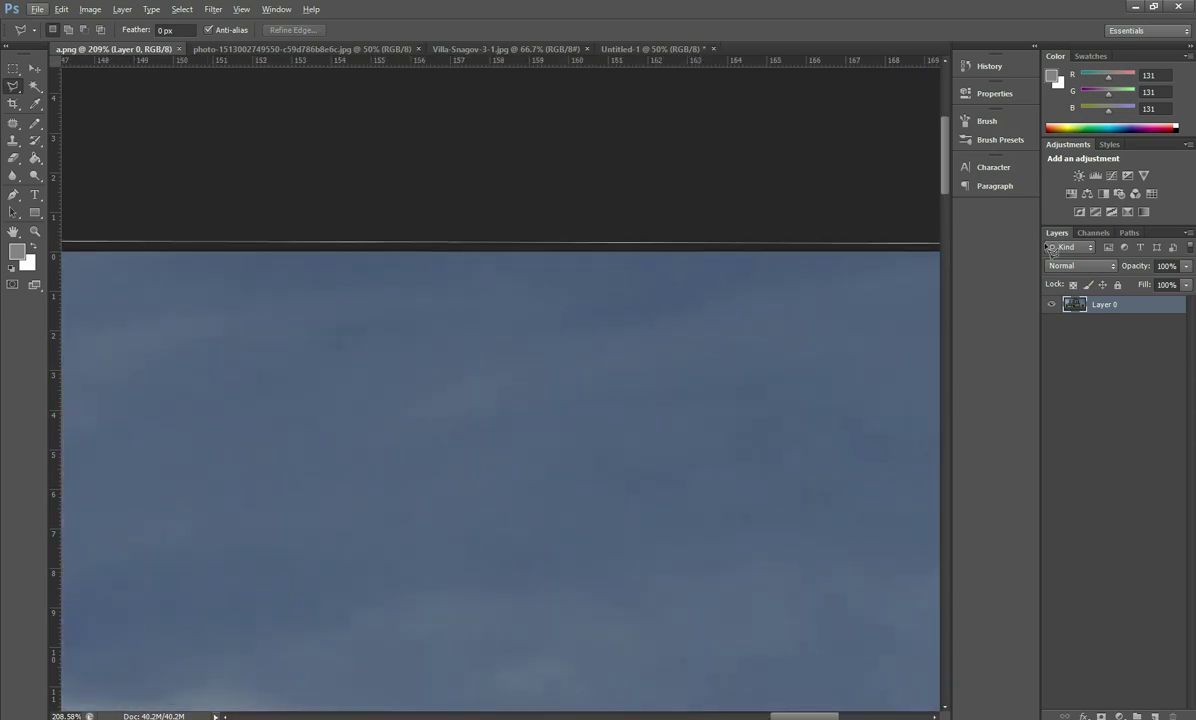
{"action": "scroll", "coordinate": [163, 237], "scroll_direction": "right", "scroll_amount": 5}
{"action": "left_click", "coordinate": [200, 230]}
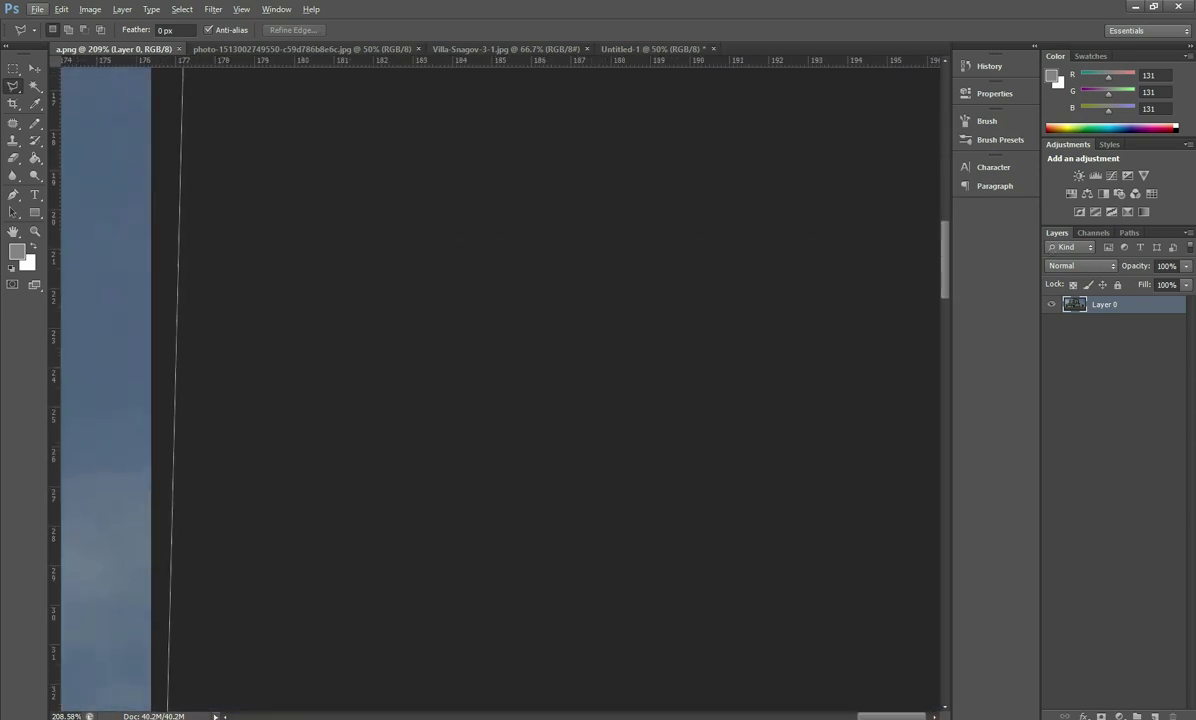
Step: Close the sky outline and delete the sky above the villa
{"action": "double_click", "coordinate": [155, 480]}
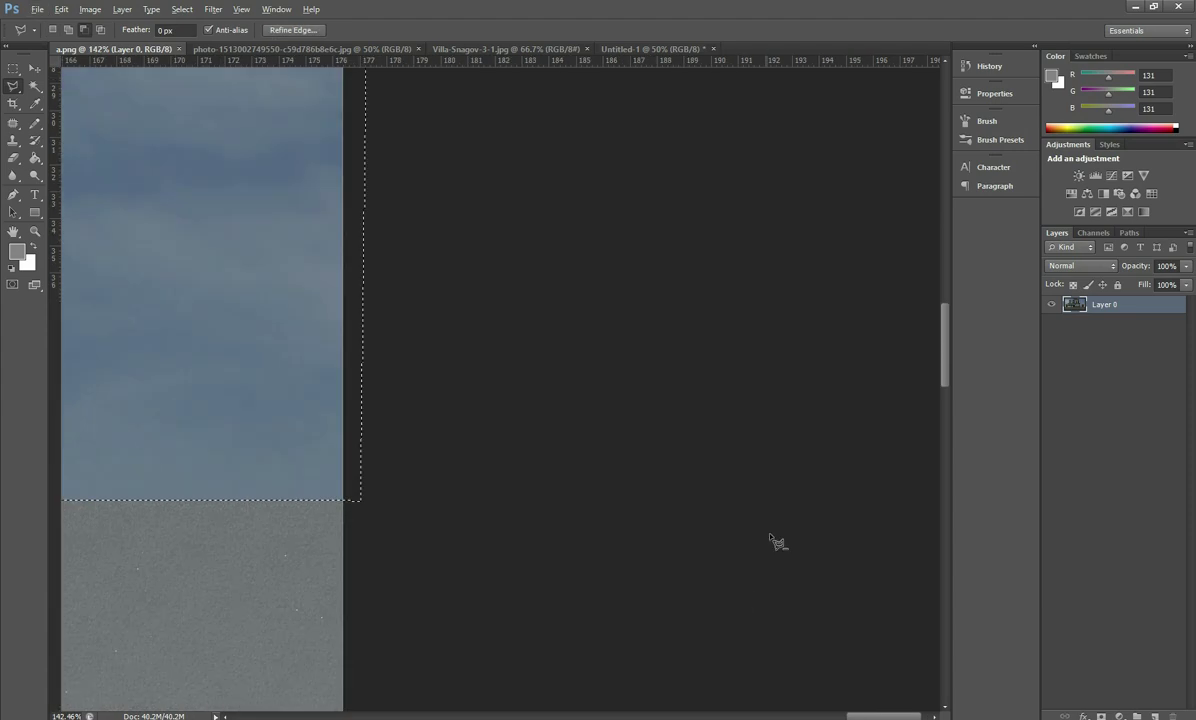
{"action": "key", "text": "ctrl+0"}
{"action": "key", "text": "w"}
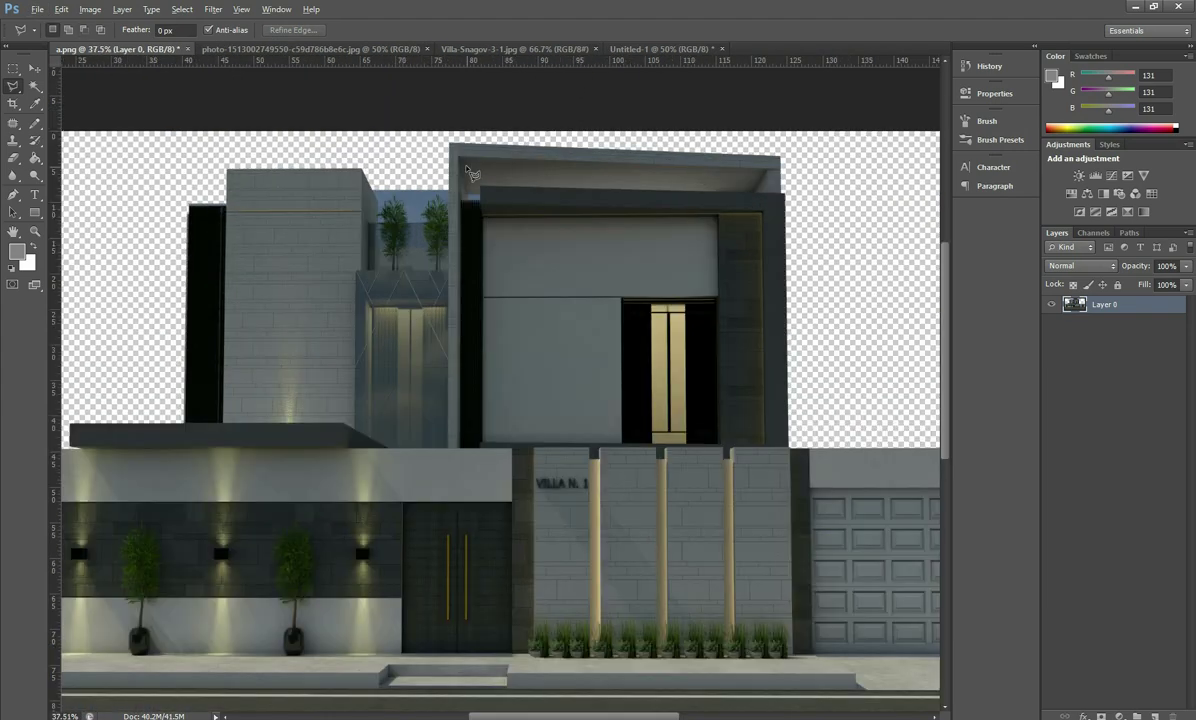
{"action": "scroll", "coordinate": [466, 367], "scroll_direction": "up", "scroll_amount": 10}
{"action": "scroll", "coordinate": [466, 367], "scroll_direction": "up", "scroll_amount": 1}
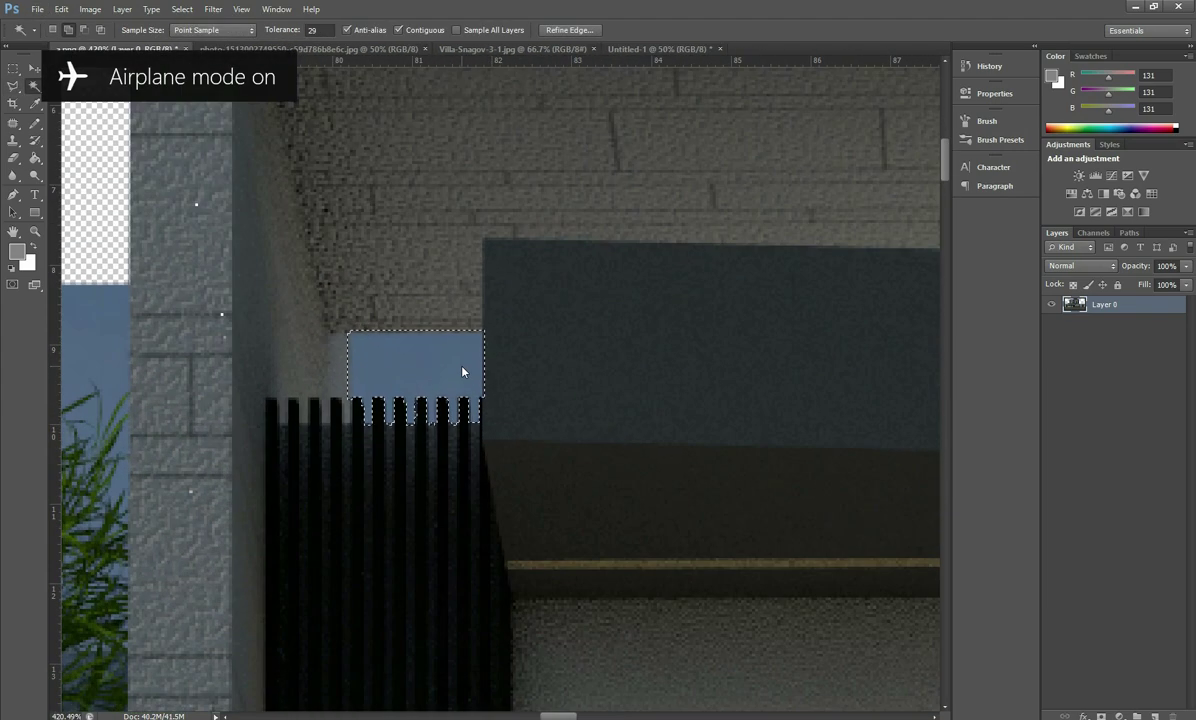
Step: Select the sky patch above the dark slats with Magic Wand at tolerance 25
{"action": "double_click", "coordinate": [312, 29]}
{"action": "type", "text": "25"}
{"action": "left_click", "coordinate": [414, 352]}
{"action": "key", "text": "ctrl+d"}
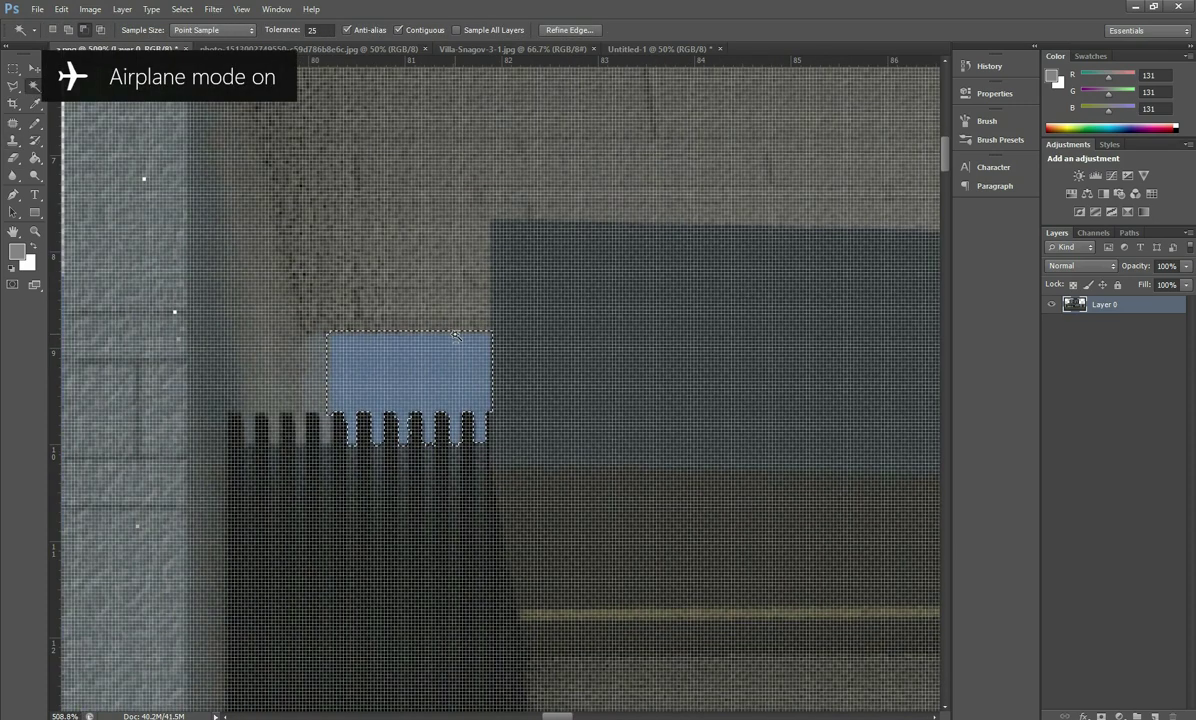
Step: Extend the slat-gap selection with rectangles, delete it and deselect
{"action": "scroll", "coordinate": [453, 340], "scroll_direction": "up", "scroll_amount": 1}
{"action": "key", "text": "m"}
{"action": "left_click_drag", "start_coordinate": [298, 286], "coordinate": [524, 330]}
{"action": "left_click_drag", "start_coordinate": [489, 484], "coordinate": [320, 478]}
{"action": "key", "text": "Delete"}
{"action": "key", "text": "ctrl+d"}
Step: Return to the Magic Wand and bring up the canvas selection menu
{"action": "scroll", "coordinate": [708, 407], "scroll_direction": "down", "scroll_amount": 5}
{"action": "scroll", "coordinate": [708, 407], "scroll_direction": "down", "scroll_amount": 2}
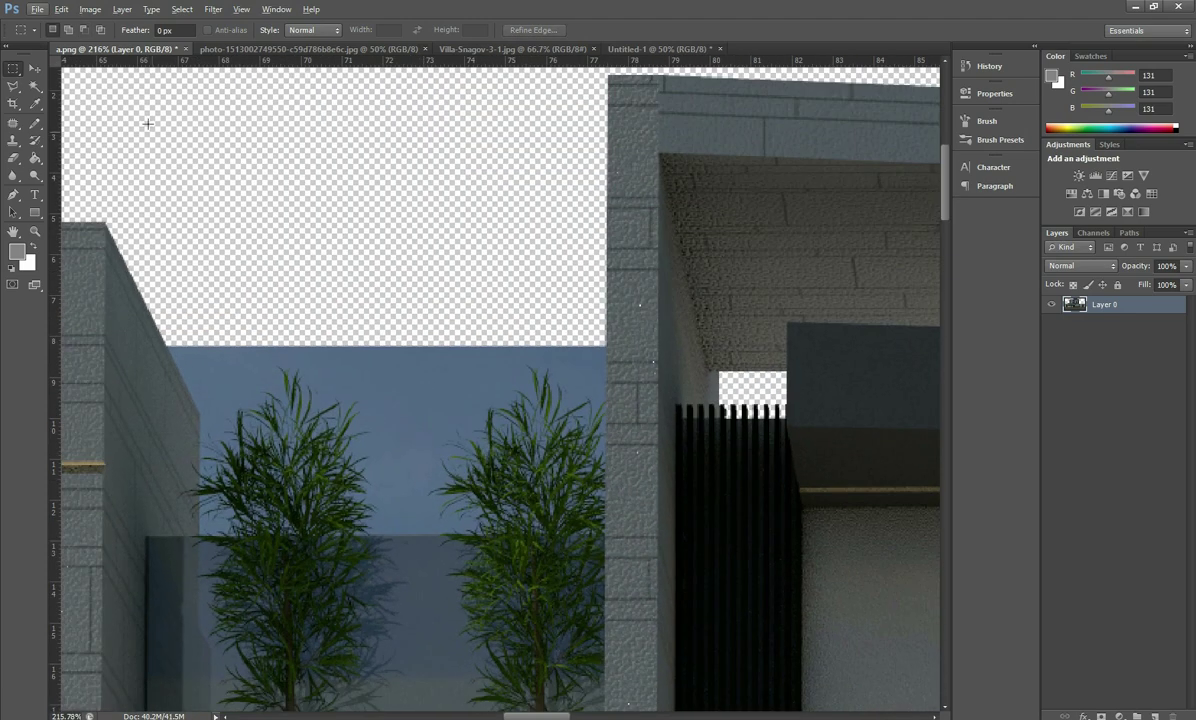
{"action": "key", "text": "w"}
{"action": "right_click", "coordinate": [398, 394]}
Step: Select the lower blue sky with Color Range
{"action": "left_click", "coordinate": [462, 537]}
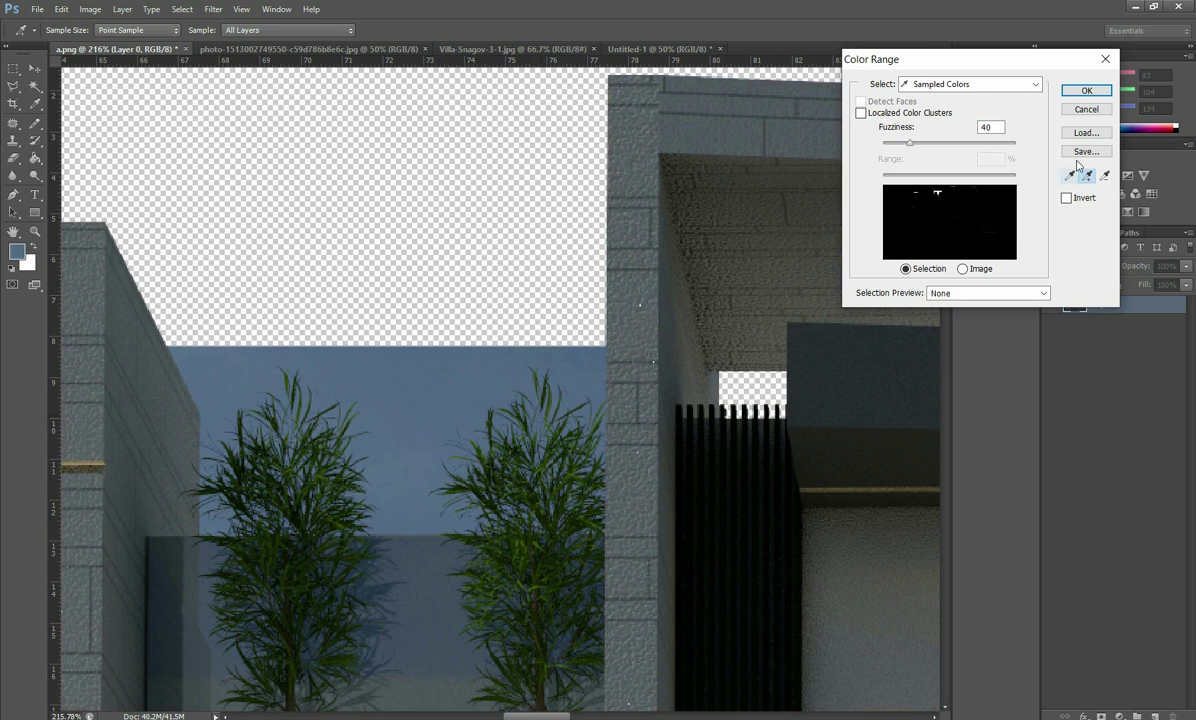
{"action": "key", "text": "Return"}
{"action": "key", "text": "m"}
Step: Subtract the left side, right wall, lower strays and slat area from the sky selection
{"action": "left_click_drag", "start_coordinate": [93, 207], "coordinate": [164, 434]}
{"action": "scroll", "coordinate": [385, 377], "scroll_direction": "down", "scroll_amount": 1}
{"action": "left_click_drag", "start_coordinate": [555, 93], "coordinate": [667, 347]}
{"action": "left_click_drag", "start_coordinate": [160, 574], "coordinate": [707, 694]}
{"action": "left_click_drag", "start_coordinate": [640, 520], "coordinate": [700, 685]}
{"action": "left_click_drag", "start_coordinate": [761, 84], "coordinate": [586, 638]}
{"action": "scroll", "coordinate": [432, 275], "scroll_direction": "down", "scroll_amount": 3}
{"action": "left_click_drag", "start_coordinate": [534, 280], "coordinate": [630, 414]}
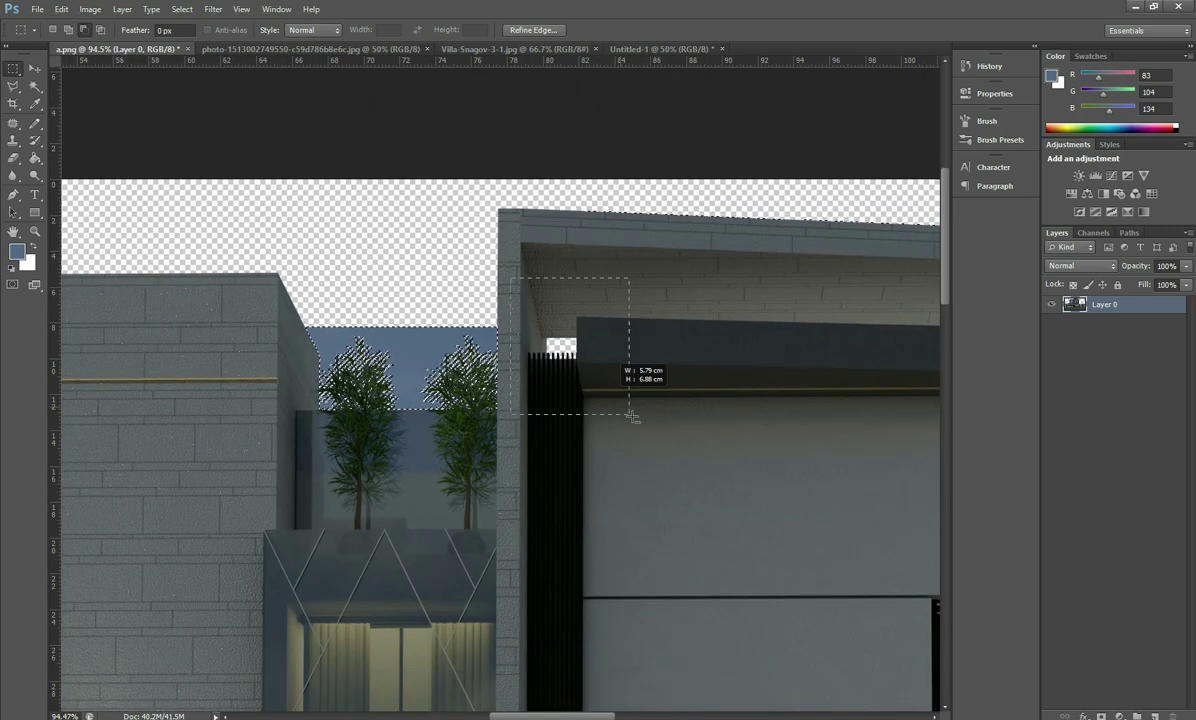
{"action": "scroll", "coordinate": [484, 213], "scroll_direction": "down", "scroll_amount": 2}
{"action": "scroll", "coordinate": [484, 213], "scroll_direction": "down", "scroll_amount": 2}
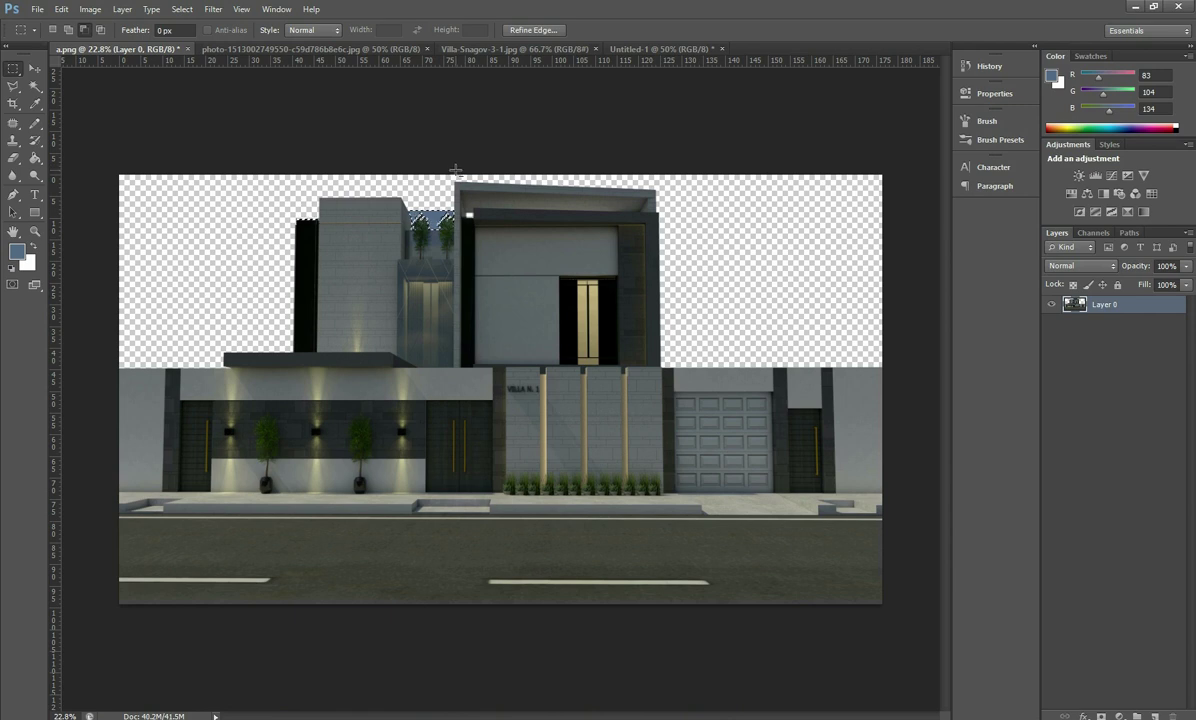
Step: Delete the selected sky behind the trees
{"action": "left_click", "coordinate": [420, 578]}
{"action": "scroll", "coordinate": [414, 187], "scroll_direction": "up", "scroll_amount": 4}
{"action": "scroll", "coordinate": [255, 223], "scroll_direction": "up", "scroll_amount": 5}
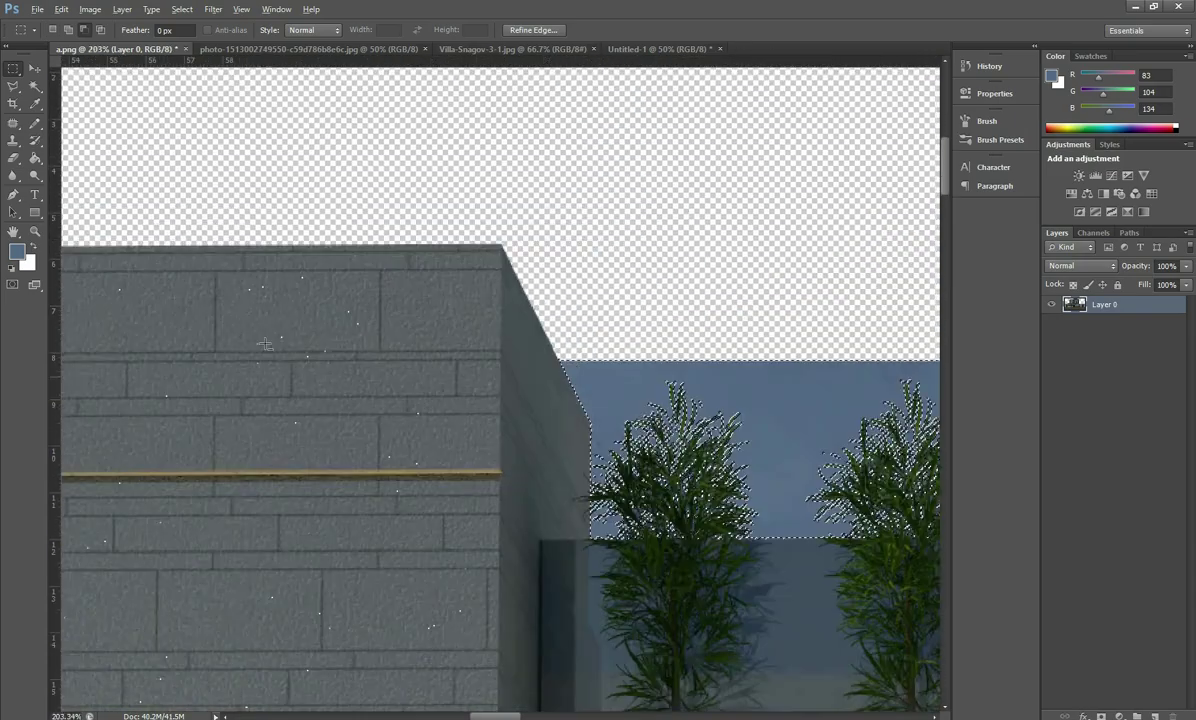
{"action": "scroll", "coordinate": [450, 280], "scroll_direction": "up", "scroll_amount": 2}
{"action": "scroll", "coordinate": [902, 340], "scroll_direction": "up", "scroll_amount": 1}
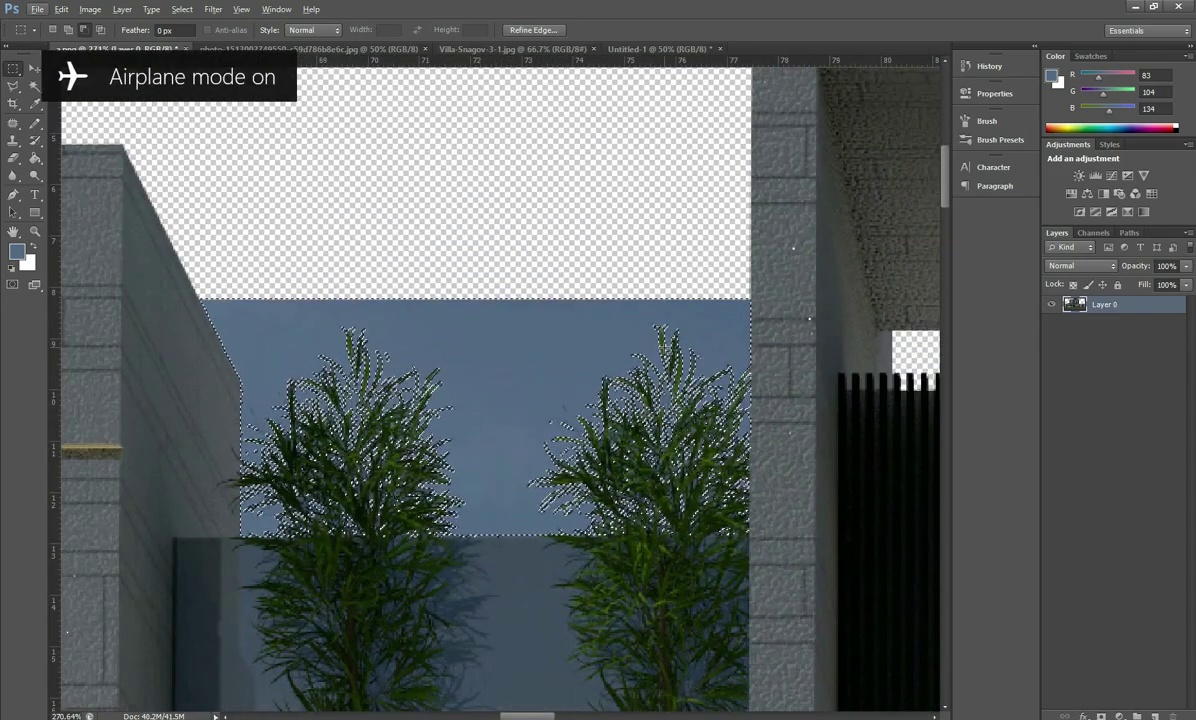
{"action": "key", "text": "Delete"}
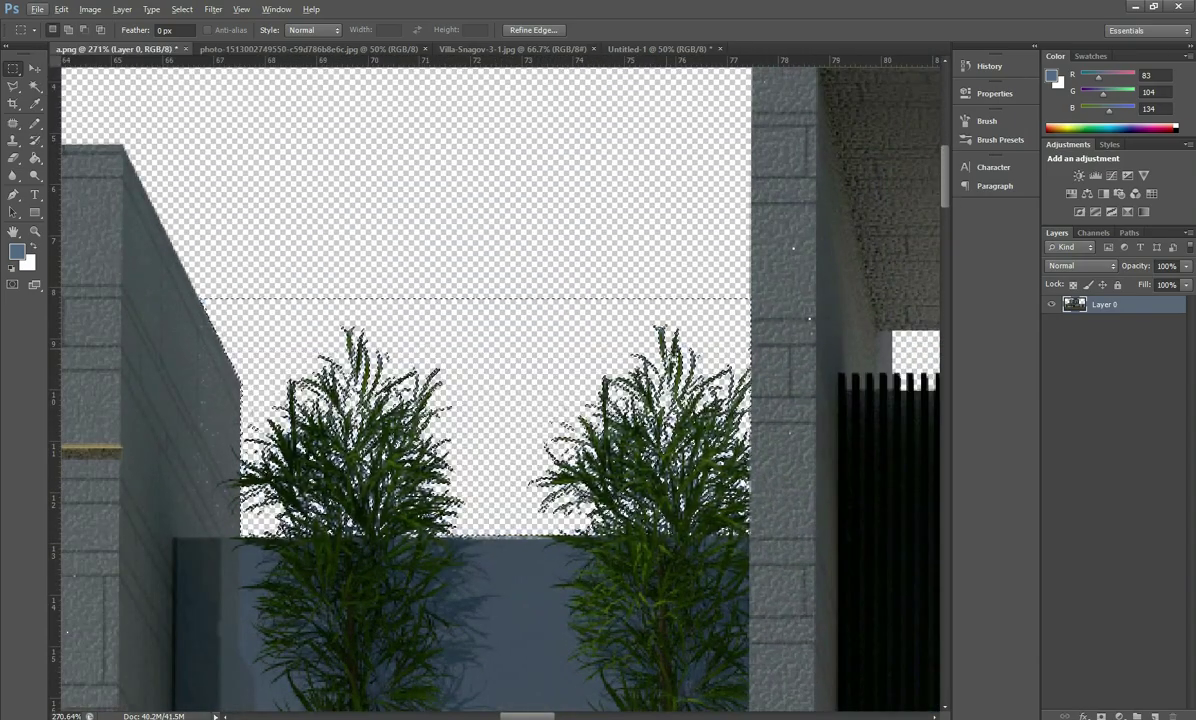
Step: Zoom in and select the blue strip atop the dark slatted block
{"action": "scroll", "coordinate": [401, 403], "scroll_direction": "down", "scroll_amount": 5}
{"action": "scroll", "coordinate": [401, 403], "scroll_direction": "up", "scroll_amount": 3}
{"action": "scroll", "coordinate": [405, 460], "scroll_direction": "up", "scroll_amount": 3}
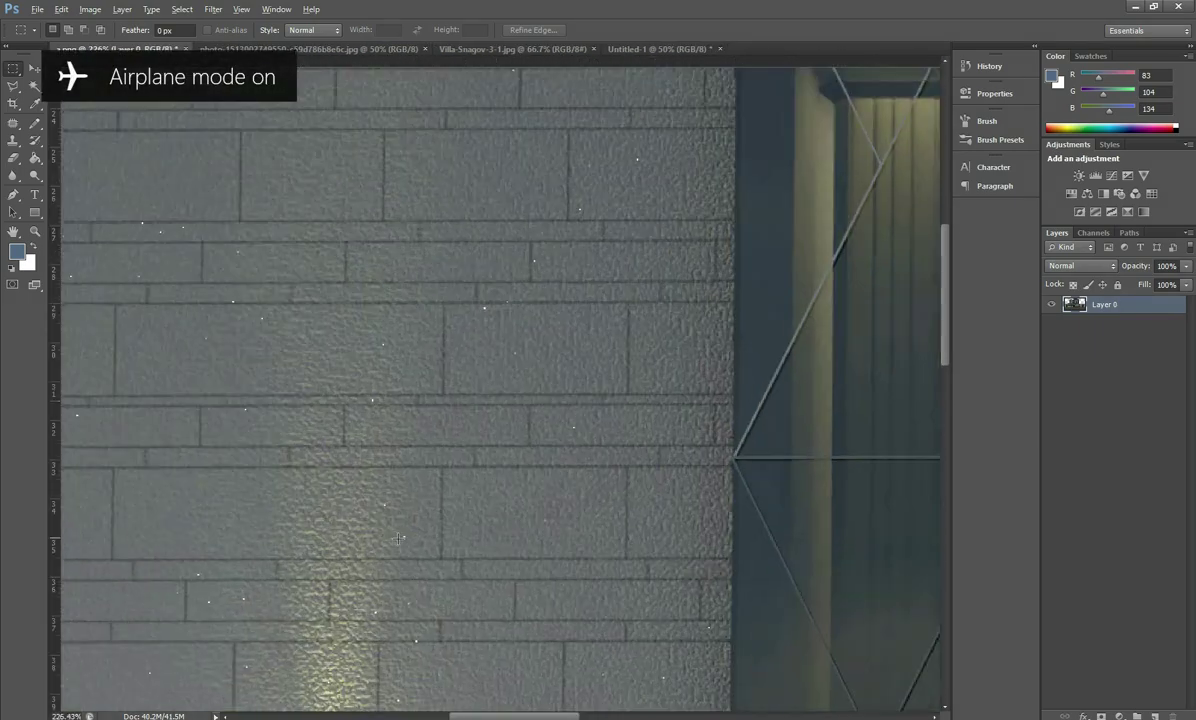
{"action": "scroll", "coordinate": [410, 535], "scroll_direction": "up", "scroll_amount": 3}
{"action": "scroll", "coordinate": [397, 497], "scroll_direction": "down", "scroll_amount": 3}
{"action": "scroll", "coordinate": [397, 497], "scroll_direction": "down", "scroll_amount": 3}
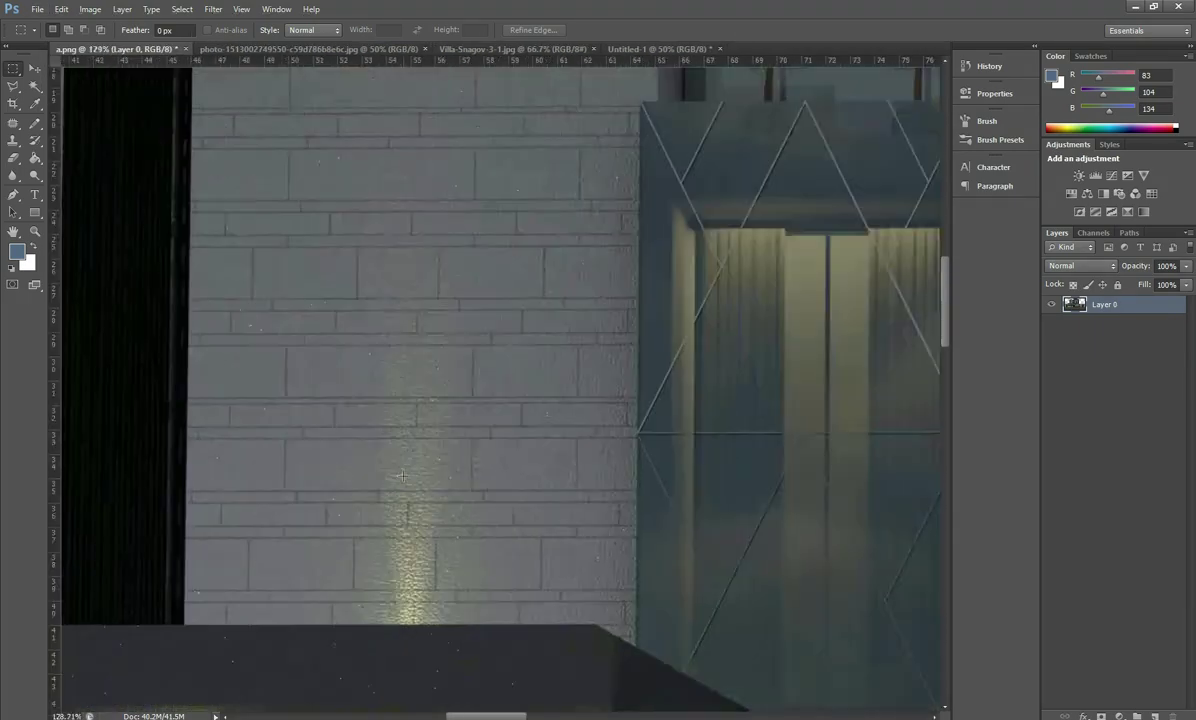
{"action": "scroll", "coordinate": [385, 480], "scroll_direction": "down", "scroll_amount": 3}
{"action": "scroll", "coordinate": [369, 462], "scroll_direction": "down", "scroll_amount": 2}
{"action": "scroll", "coordinate": [336, 200], "scroll_direction": "up", "scroll_amount": 3}
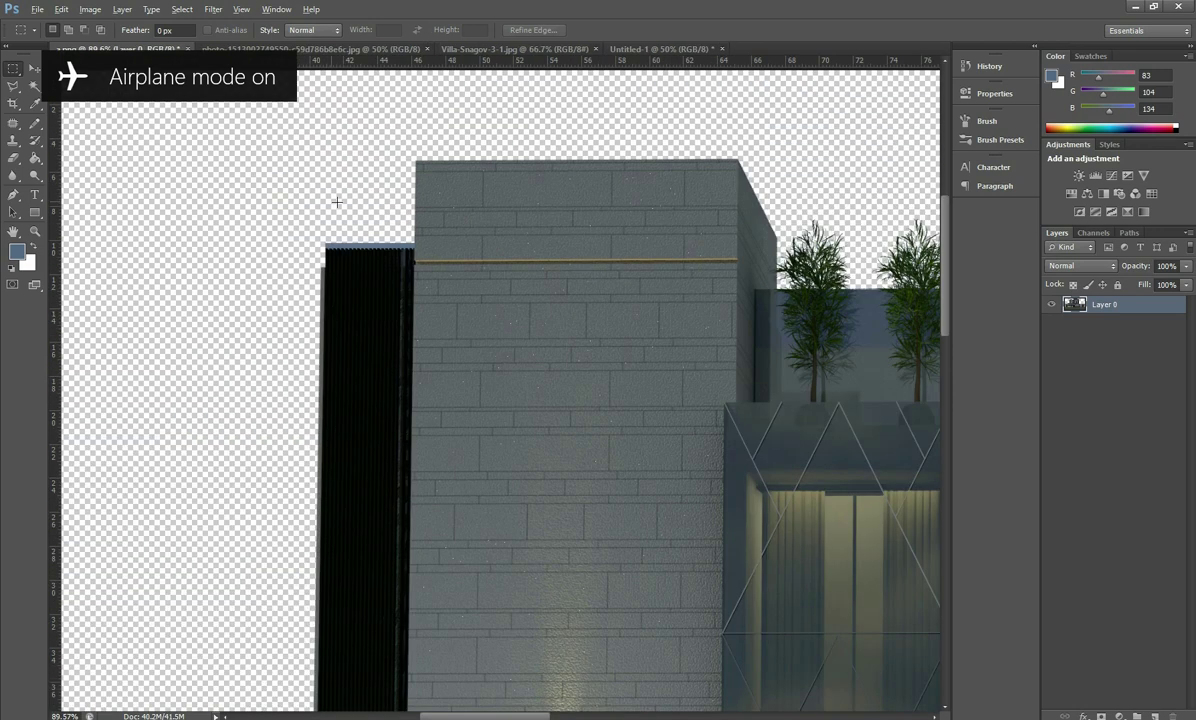
{"action": "scroll", "coordinate": [358, 248], "scroll_direction": "up", "scroll_amount": 3}
{"action": "scroll", "coordinate": [358, 248], "scroll_direction": "up", "scroll_amount": 2}
{"action": "left_click", "coordinate": [300, 320]}
Step: Draw a rectangular selection around the blue strip above the slats
{"action": "key", "text": "m"}
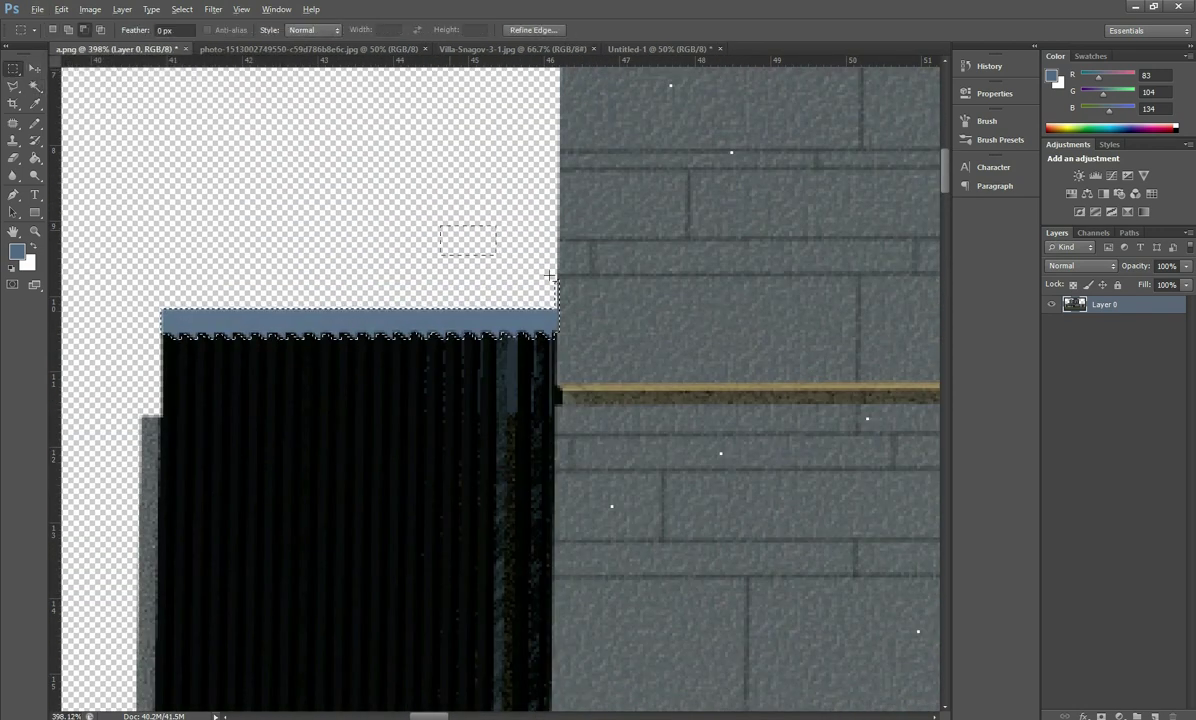
{"action": "left_click_drag", "start_coordinate": [636, 307], "coordinate": [561, 518]}
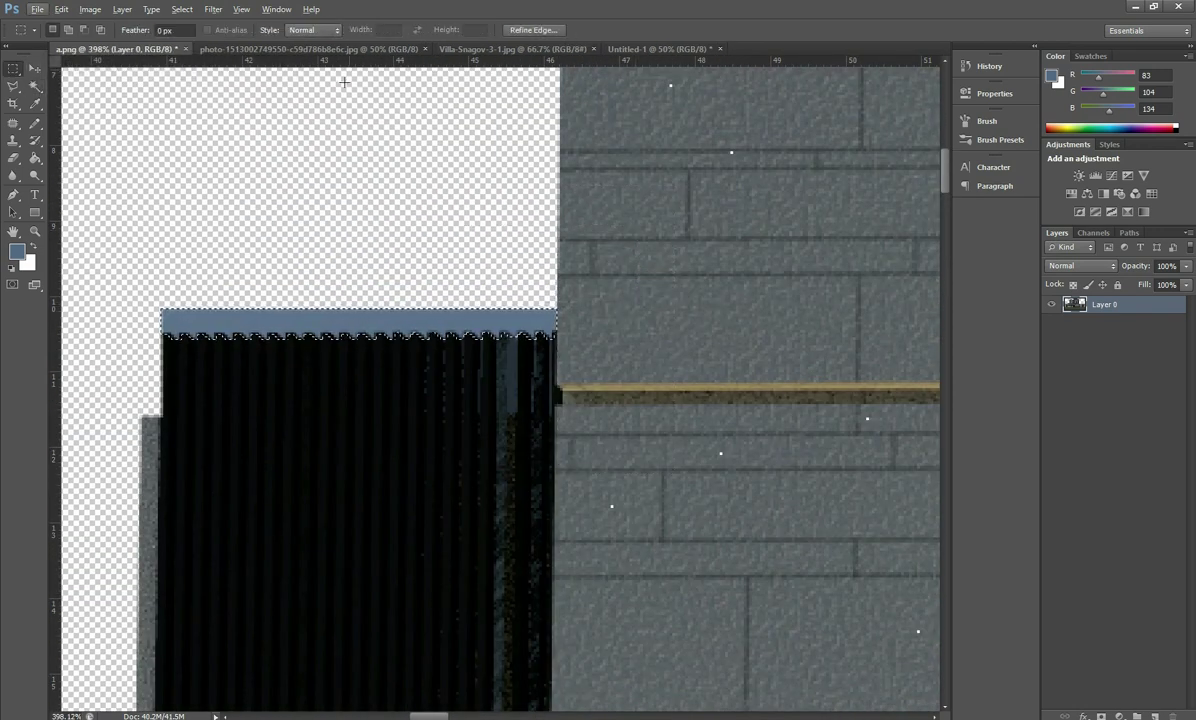
{"action": "key", "text": "w"}
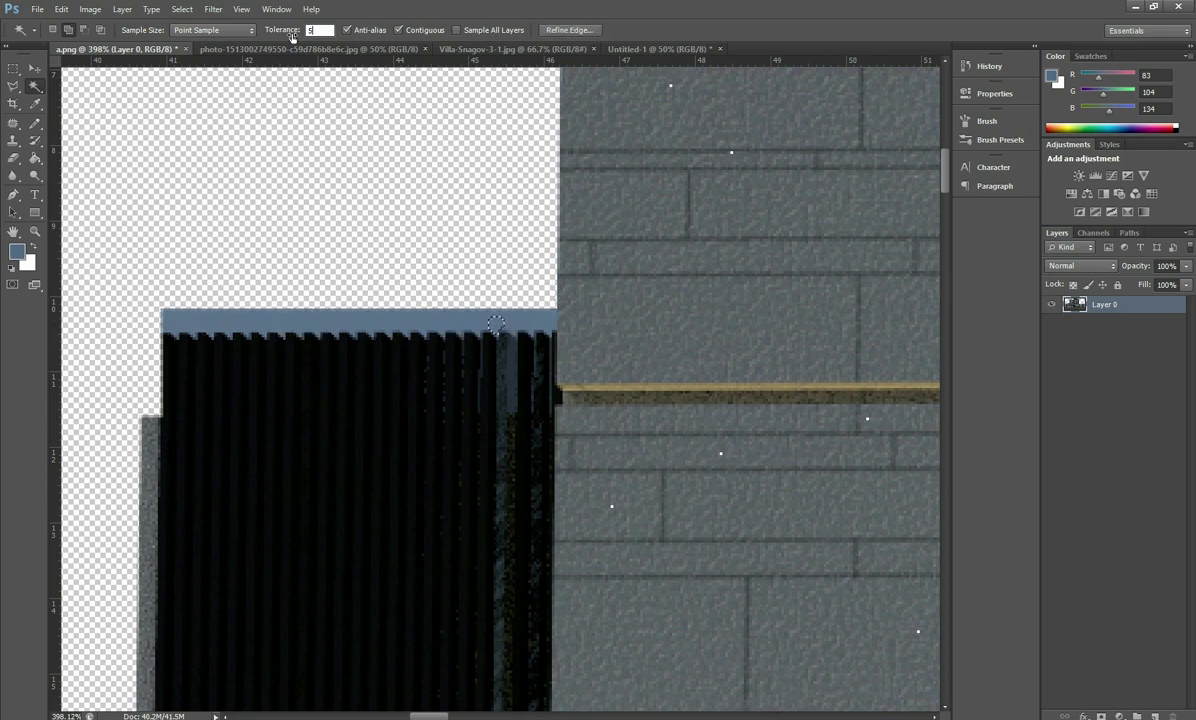
{"action": "scroll", "coordinate": [423, 343], "scroll_direction": "up", "scroll_amount": 2}
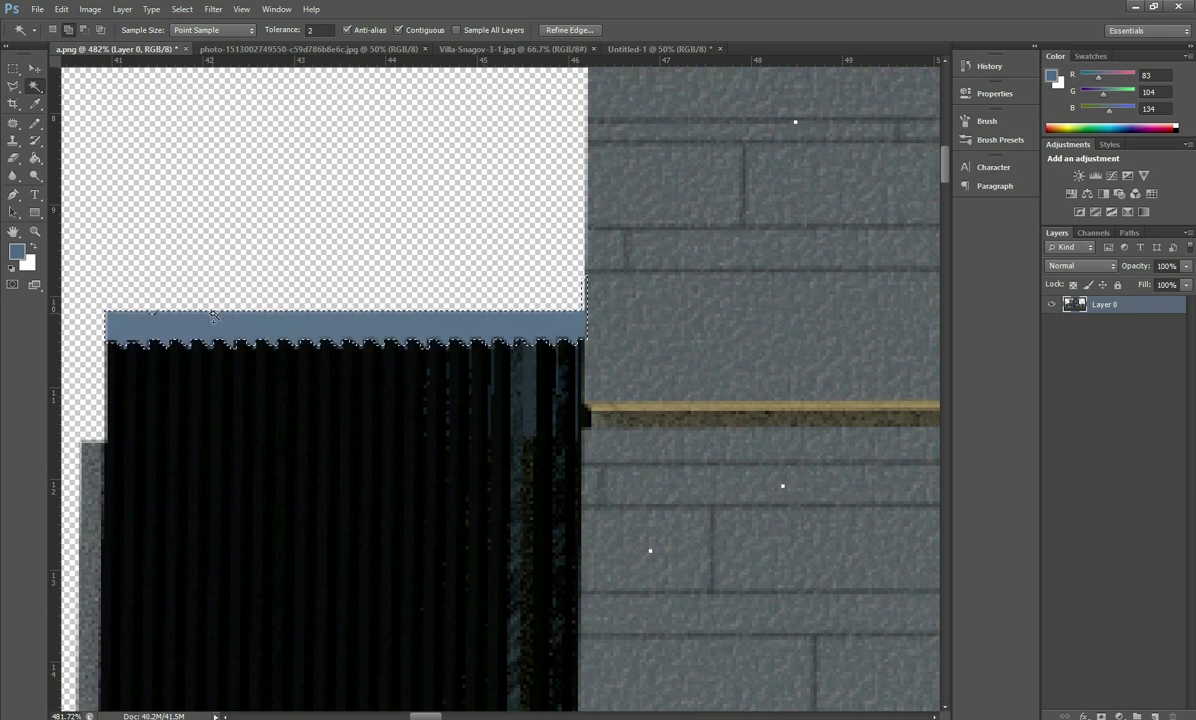
{"action": "key", "text": "m"}
{"action": "left_click_drag", "start_coordinate": [665, 265], "coordinate": [590, 432]}
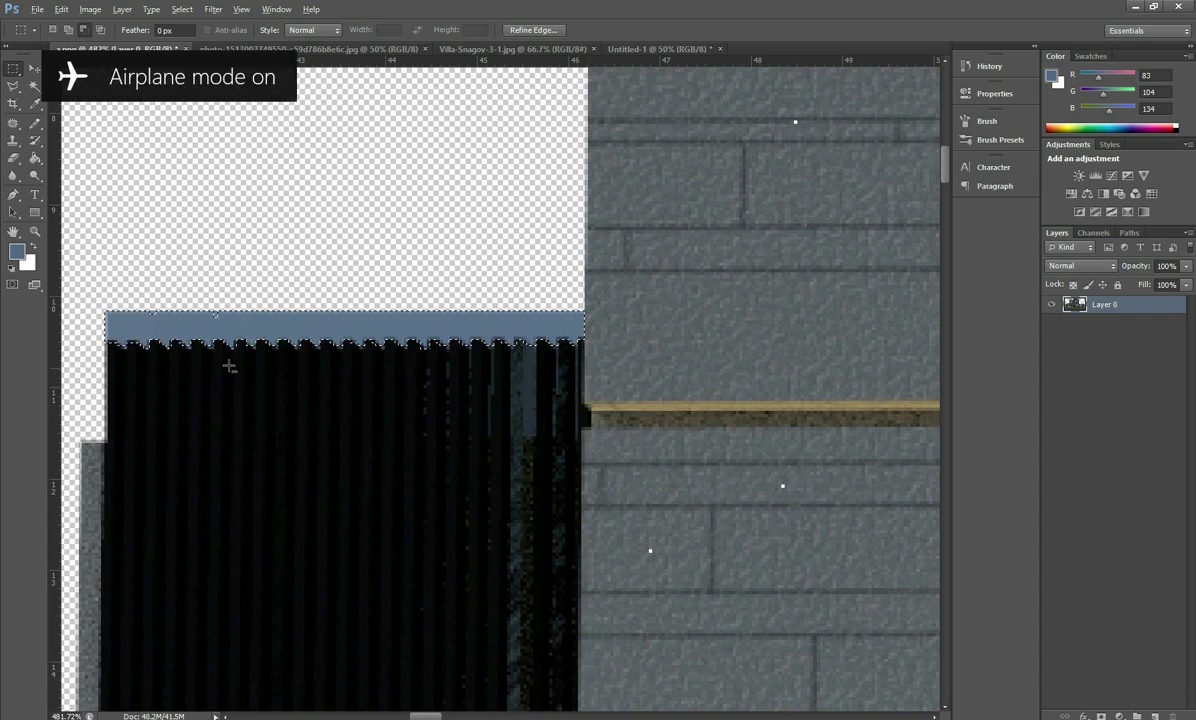
Step: Zoom in on the black column's edge beside the stone wall
{"action": "scroll", "coordinate": [232, 360], "scroll_direction": "up", "scroll_amount": 2}
{"action": "scroll", "coordinate": [233, 352], "scroll_direction": "down", "scroll_amount": 3}
{"action": "scroll", "coordinate": [233, 352], "scroll_direction": "up", "scroll_amount": 3}
{"action": "scroll", "coordinate": [300, 370], "scroll_direction": "up", "scroll_amount": 2}
{"action": "scroll", "coordinate": [334, 387], "scroll_direction": "down", "scroll_amount": 4}
{"action": "scroll", "coordinate": [382, 323], "scroll_direction": "down", "scroll_amount": 3}
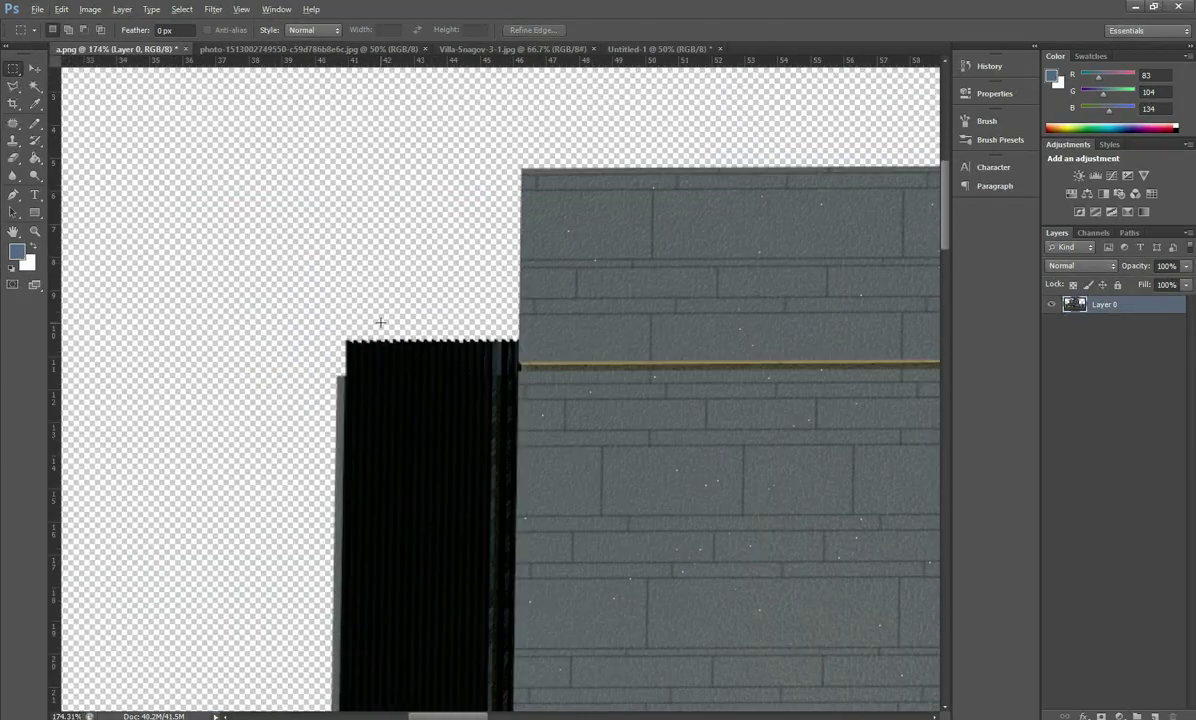
{"action": "scroll", "coordinate": [395, 330], "scroll_direction": "down", "scroll_amount": 2}
{"action": "scroll", "coordinate": [417, 326], "scroll_direction": "down", "scroll_amount": 1}
{"action": "scroll", "coordinate": [393, 518], "scroll_direction": "down", "scroll_amount": 1}
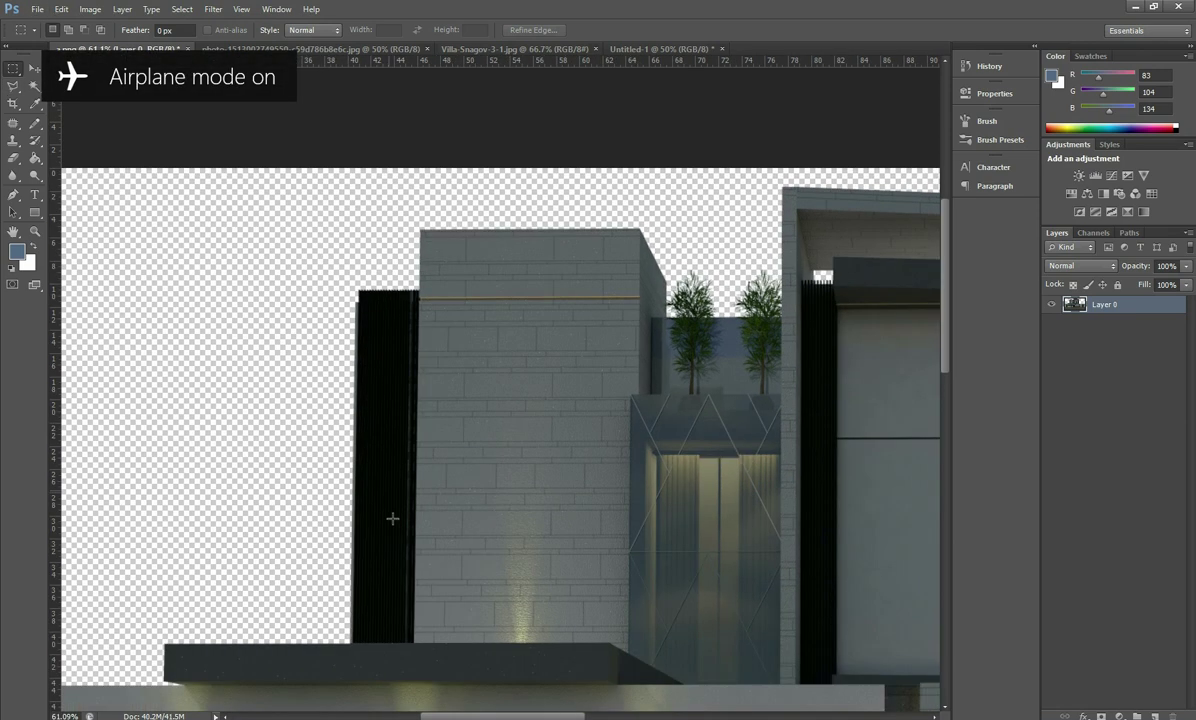
{"action": "scroll", "coordinate": [393, 518], "scroll_direction": "up", "scroll_amount": 1}
{"action": "scroll", "coordinate": [395, 632], "scroll_direction": "up", "scroll_amount": 1}
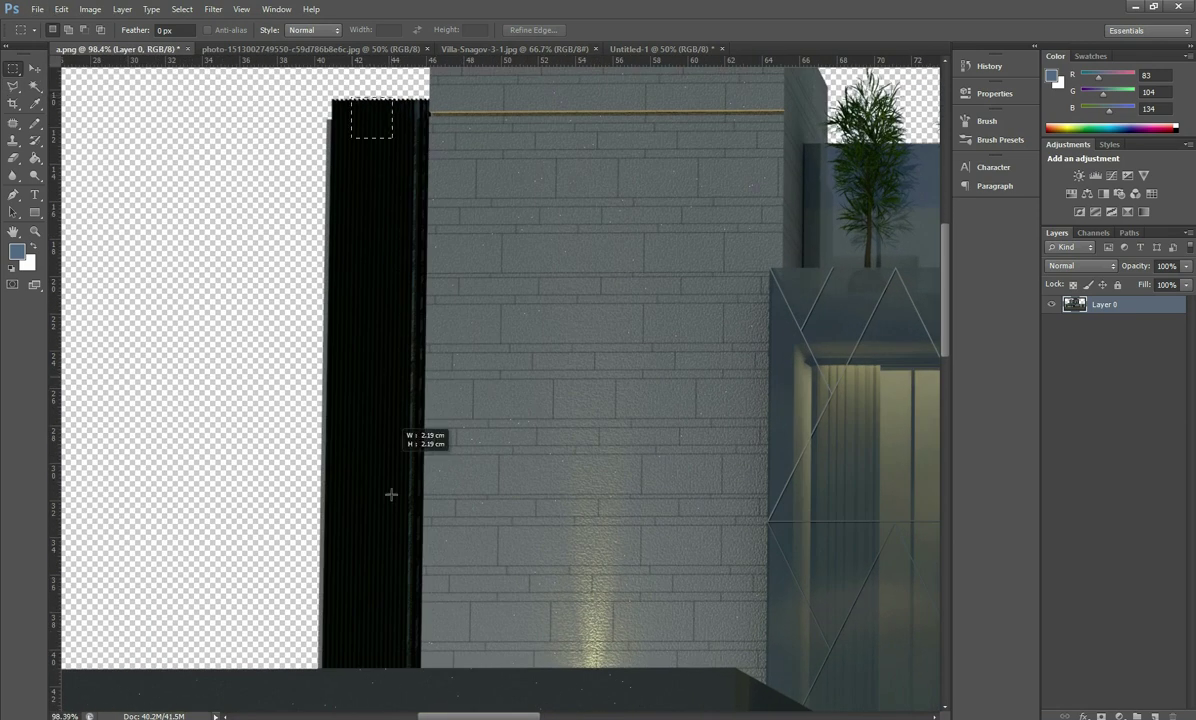
Step: Copy a thin strip of the black column onto its own layer
{"action": "left_click_drag", "start_coordinate": [391, 494], "coordinate": [378, 668]}
{"action": "right_click", "coordinate": [378, 628]}
{"action": "left_click", "coordinate": [425, 472]}
Step: Move the copied strip against the stone wall and tilt it to follow the wall
{"action": "key", "text": "v"}
{"action": "left_click_drag", "start_coordinate": [265, 437], "coordinate": [224, 440]}
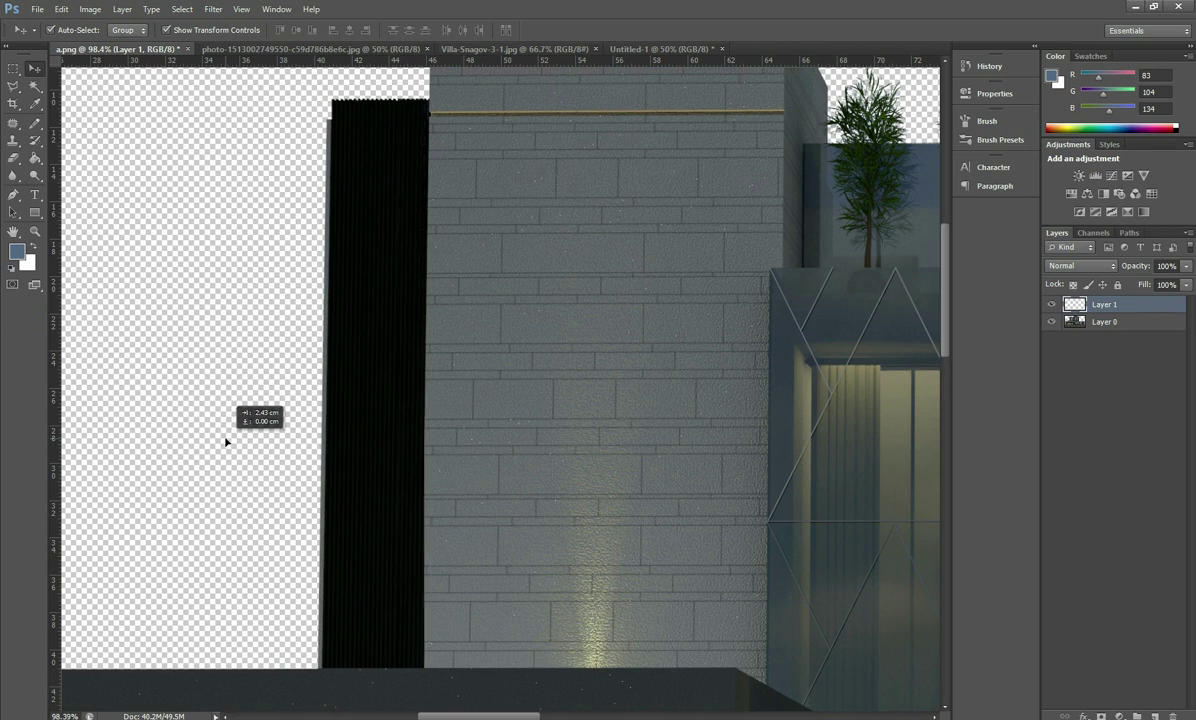
{"action": "left_click_drag", "start_coordinate": [226, 442], "coordinate": [229, 447]}
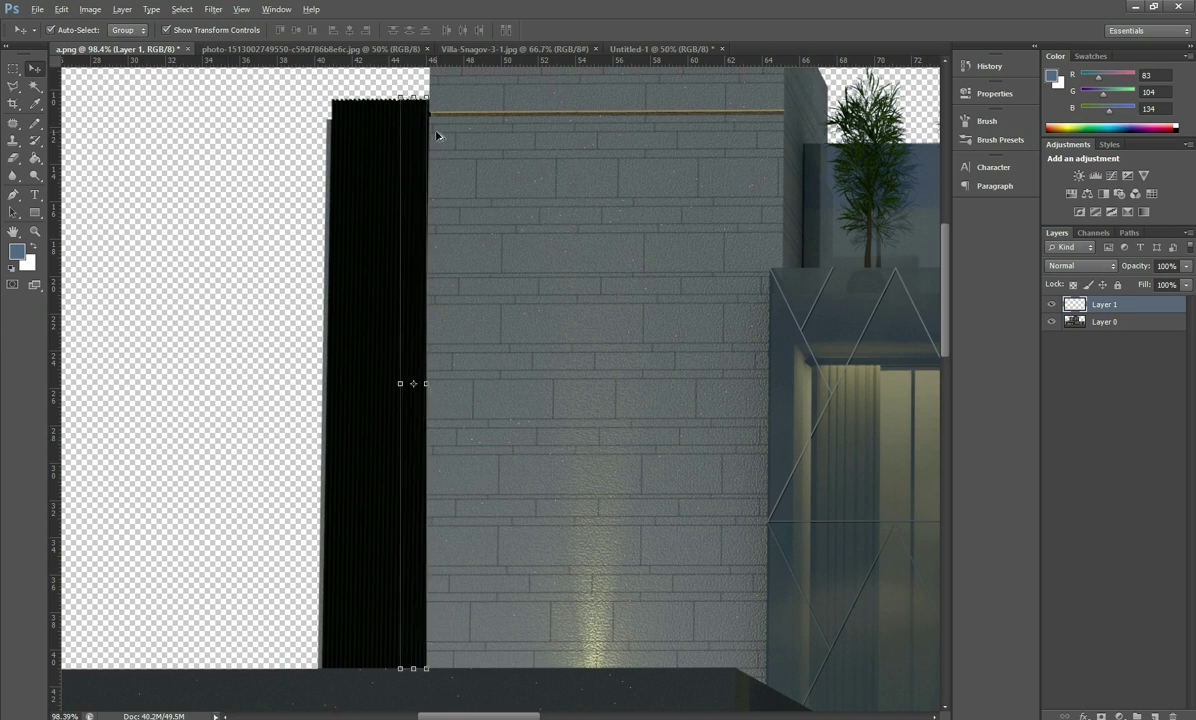
{"action": "left_click_drag", "start_coordinate": [438, 87], "coordinate": [441, 88]}
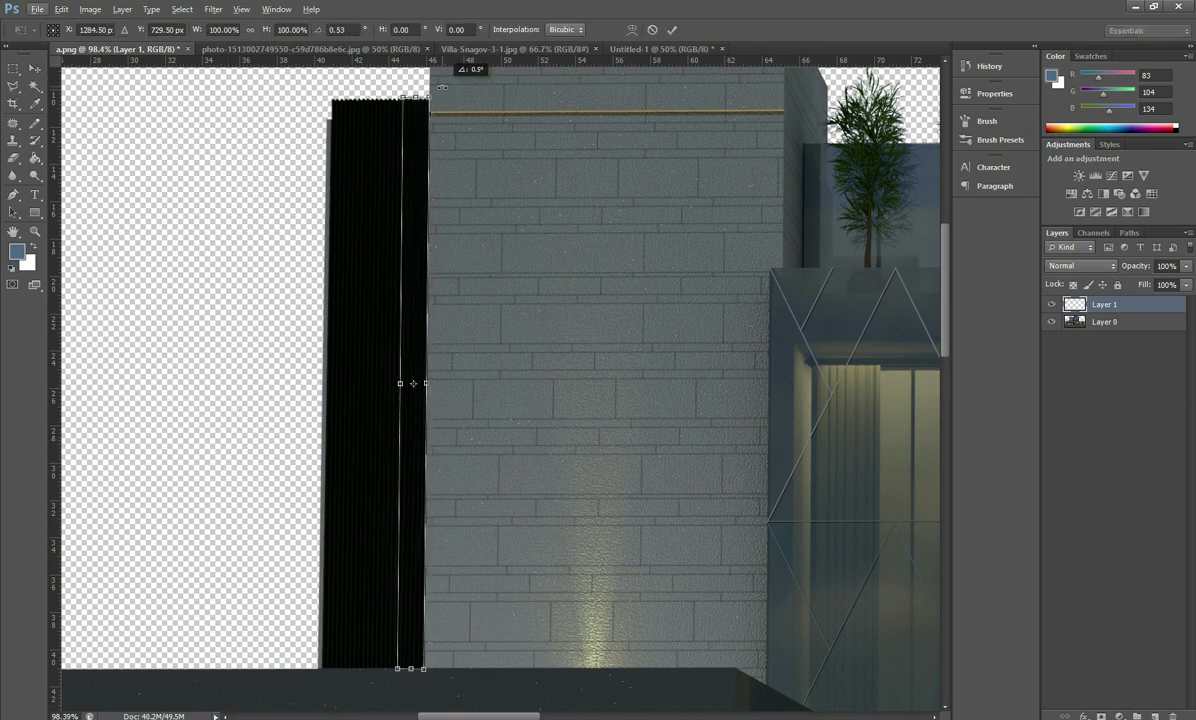
{"action": "left_click", "coordinate": [672, 29]}
Step: Trim the strip's overlap with the wall using a Polygonal Lasso outline
{"action": "left_click", "coordinate": [1051, 305]}
{"action": "left_click", "coordinate": [13, 87]}
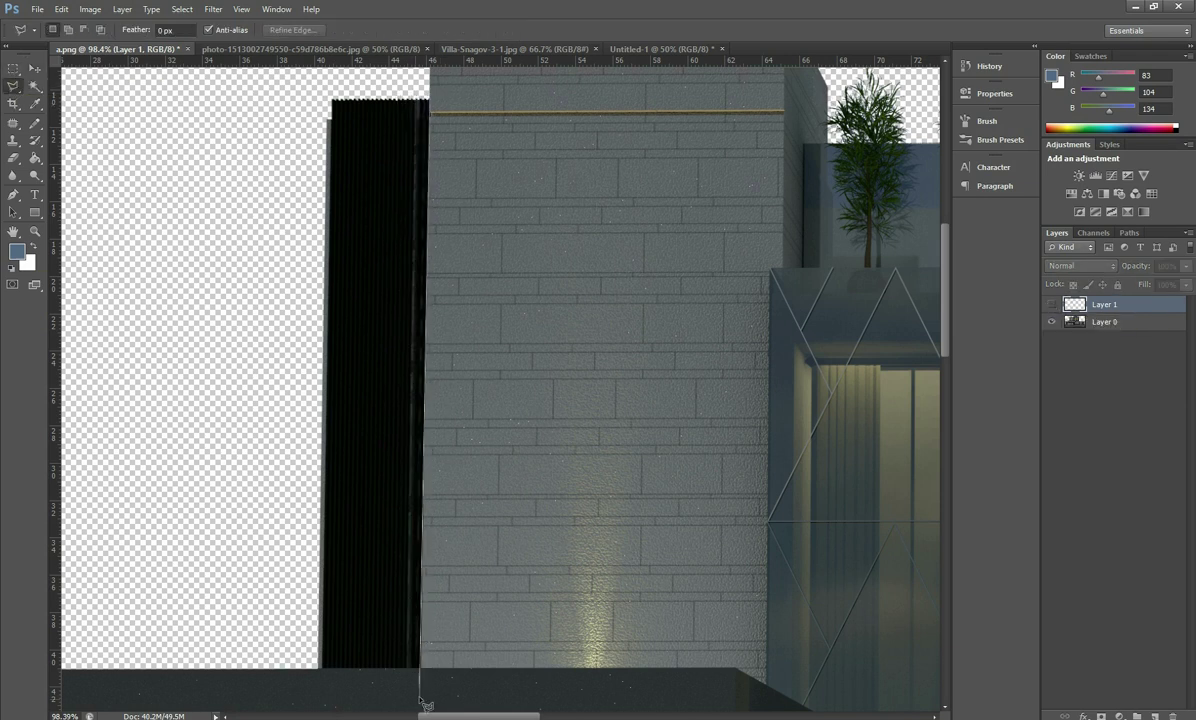
{"action": "left_click", "coordinate": [432, 77]}
{"action": "scroll", "coordinate": [600, 400], "scroll_direction": "right", "scroll_amount": 5}
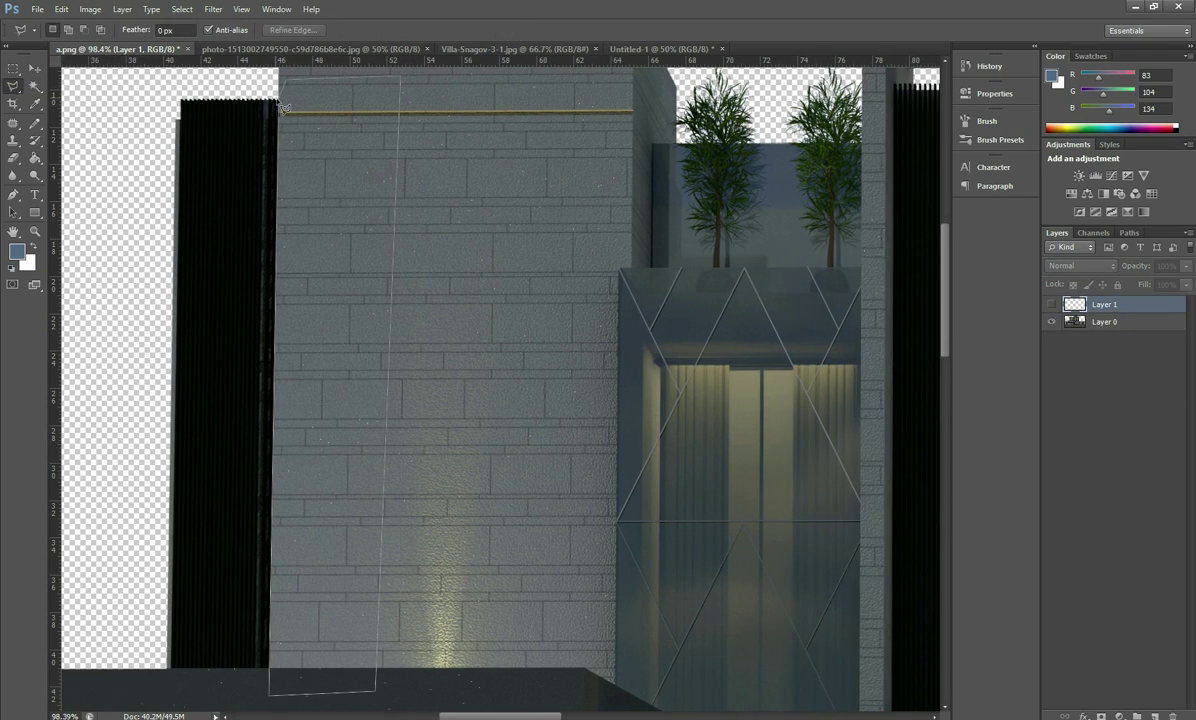
{"action": "left_click", "coordinate": [1051, 304]}
{"action": "key", "text": "ctrl+d"}
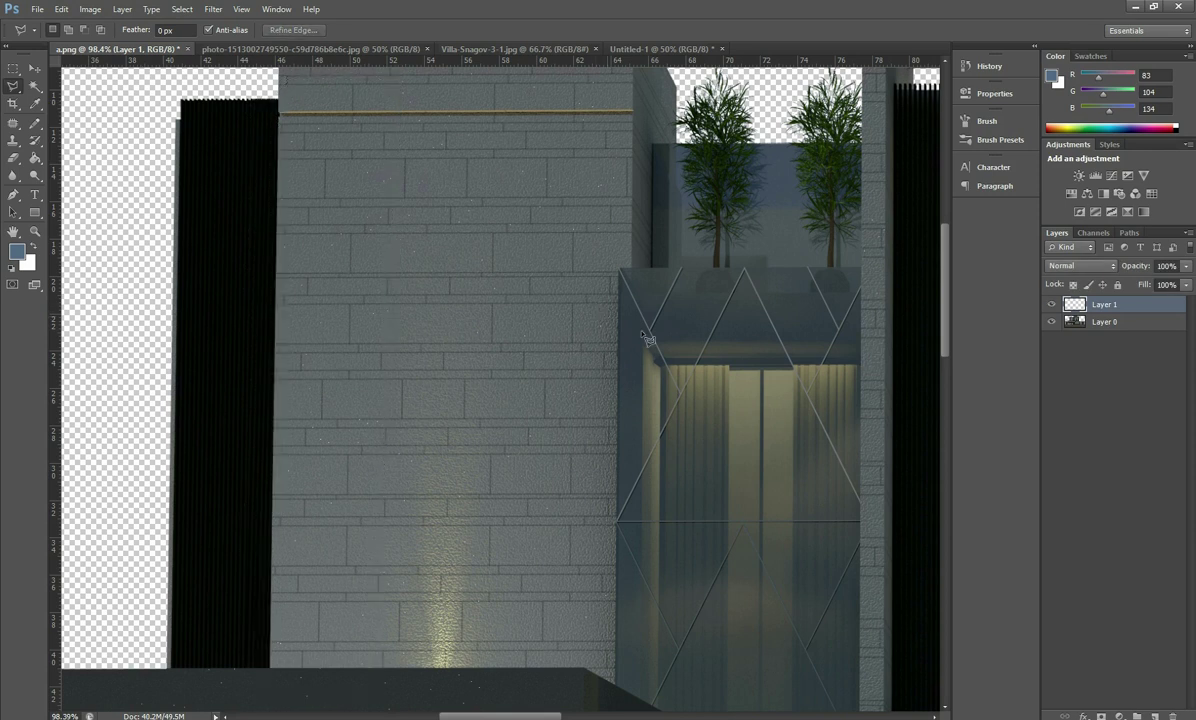
Step: Combine both layers into a Smart Object and rasterize it
{"action": "scroll", "coordinate": [311, 150], "scroll_direction": "left", "scroll_amount": 3}
{"action": "key", "text": "v"}
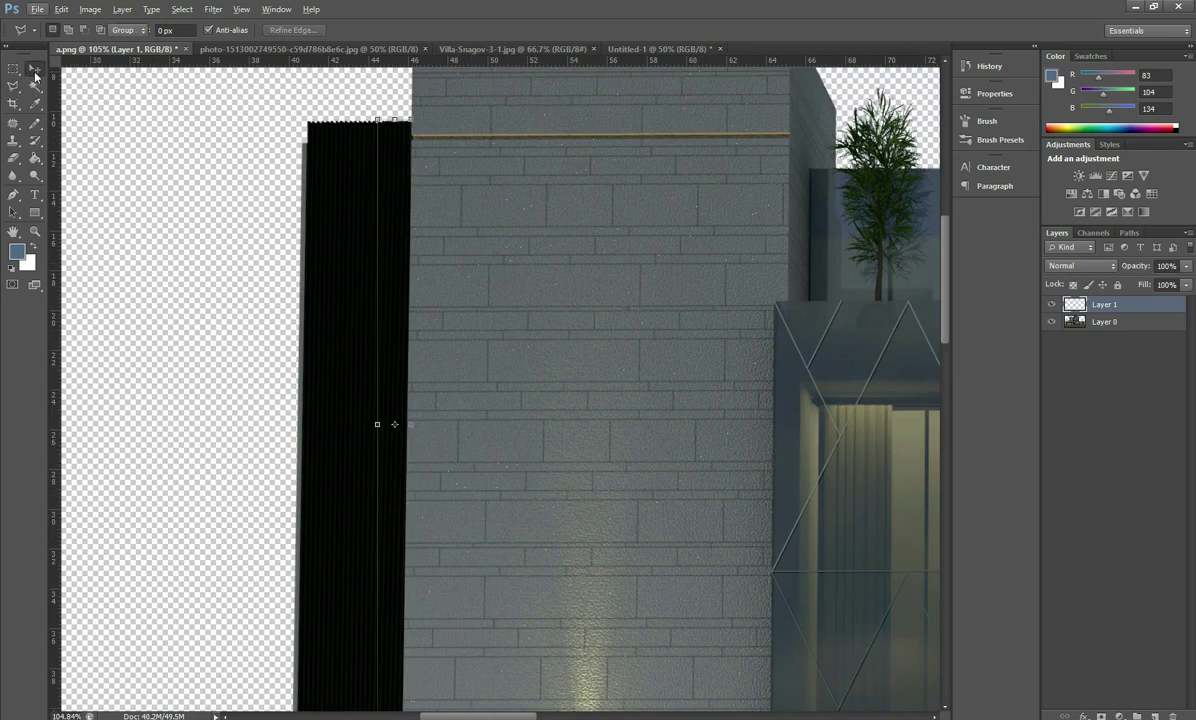
{"action": "left_click", "coordinate": [1104, 321], "text": "shift"}
{"action": "right_click", "coordinate": [1104, 321]}
{"action": "left_click", "coordinate": [1020, 312]}
{"action": "right_click", "coordinate": [1104, 304]}
{"action": "left_click", "coordinate": [1012, 293]}
{"action": "scroll", "coordinate": [266, 221], "scroll_direction": "down", "scroll_amount": 3}
{"action": "scroll", "coordinate": [403, 339], "scroll_direction": "down", "scroll_amount": 2}
{"action": "scroll", "coordinate": [400, 494], "scroll_direction": "down", "scroll_amount": 1}
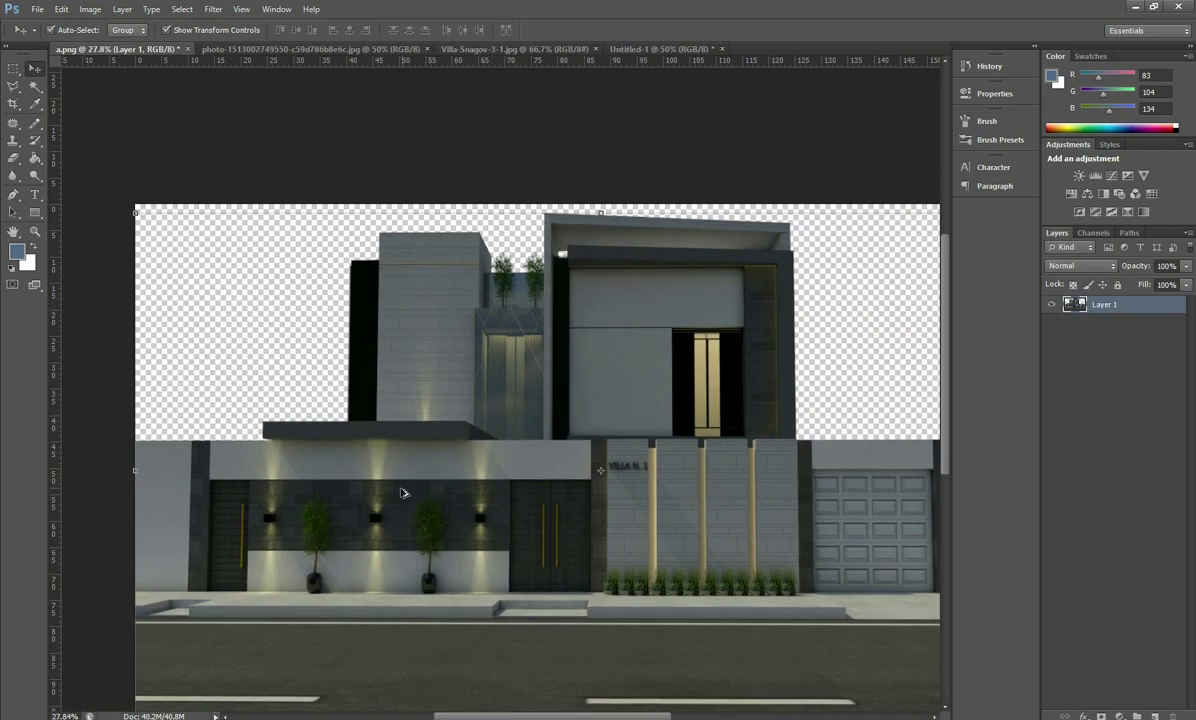
{"action": "scroll", "coordinate": [771, 293], "scroll_direction": "down", "scroll_amount": 1}
Step: Add vertical guides and skew the villa's lower corners to straighten its verticals
{"action": "mouse_move", "coordinate": [49, 234]}
{"action": "left_mouse_down"}
{"action": "mouse_move", "coordinate": [766, 300]}
{"action": "mouse_move", "coordinate": [662, 285]}
{"action": "left_mouse_up"}
{"action": "left_click", "coordinate": [690, 368]}
{"action": "right_click", "coordinate": [832, 568]}
{"action": "left_click", "coordinate": [775, 651]}
{"action": "left_click_drag", "start_coordinate": [886, 606], "coordinate": [825, 612]}
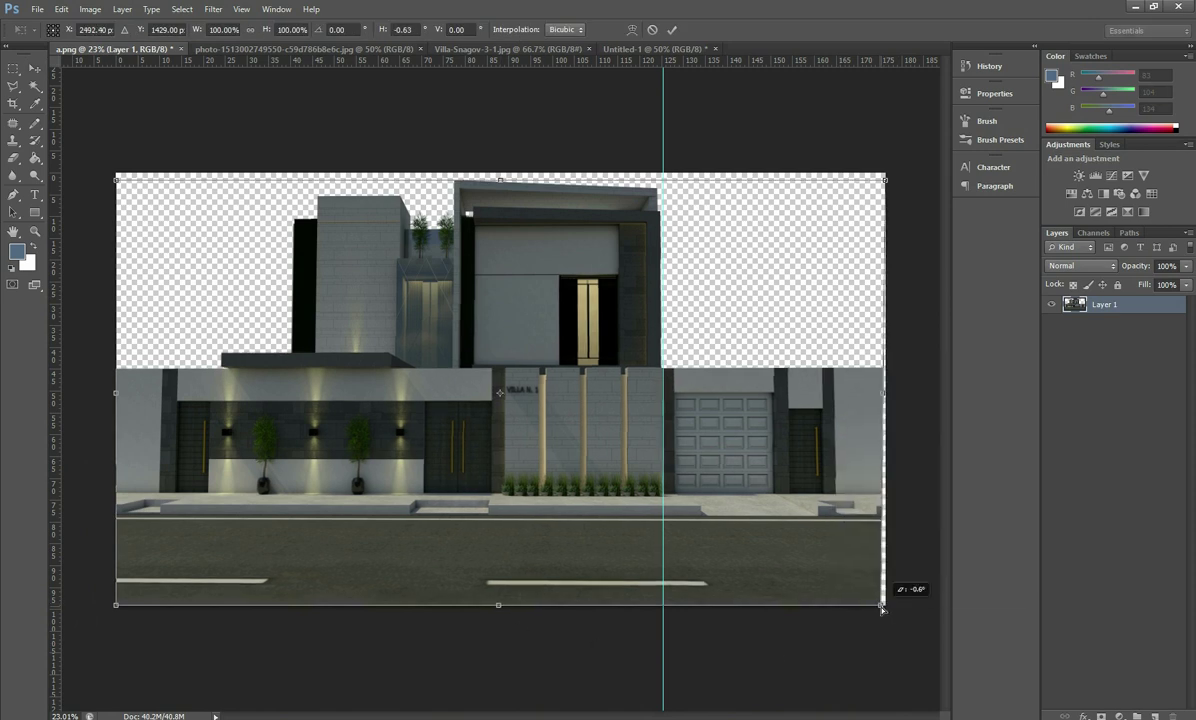
{"action": "left_click_drag", "start_coordinate": [52, 520], "coordinate": [316, 495]}
{"action": "left_click_drag", "start_coordinate": [117, 610], "coordinate": [134, 615]}
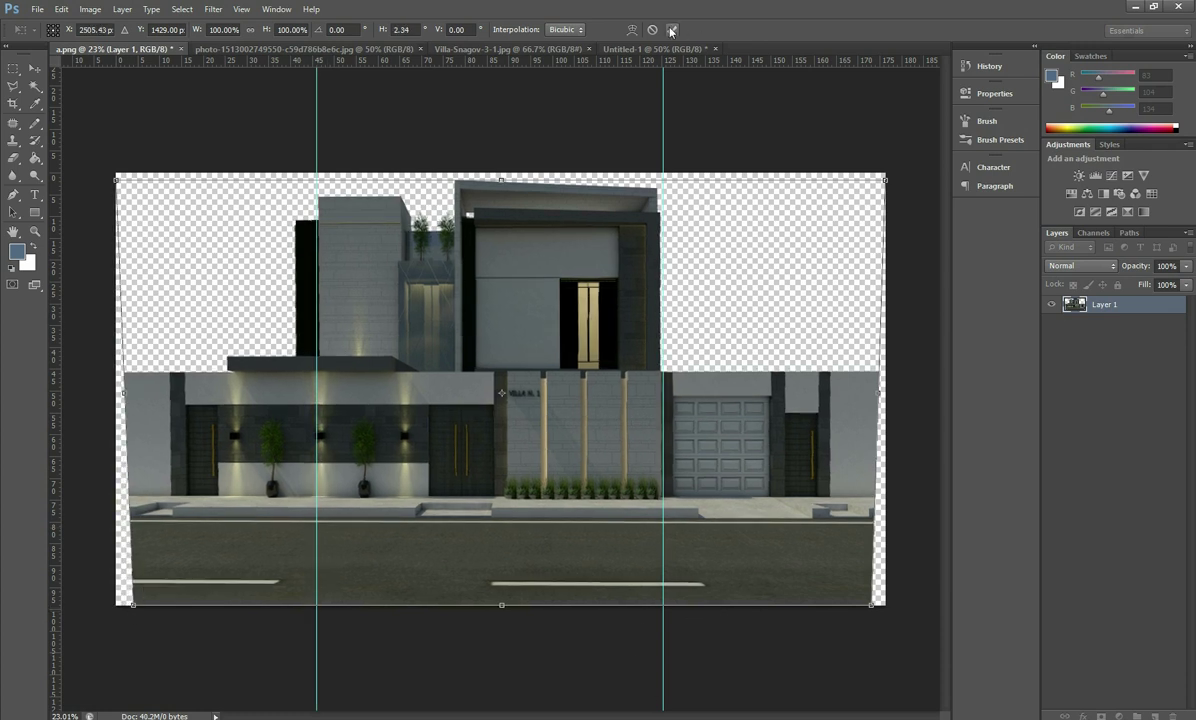
{"action": "key", "text": "Return"}
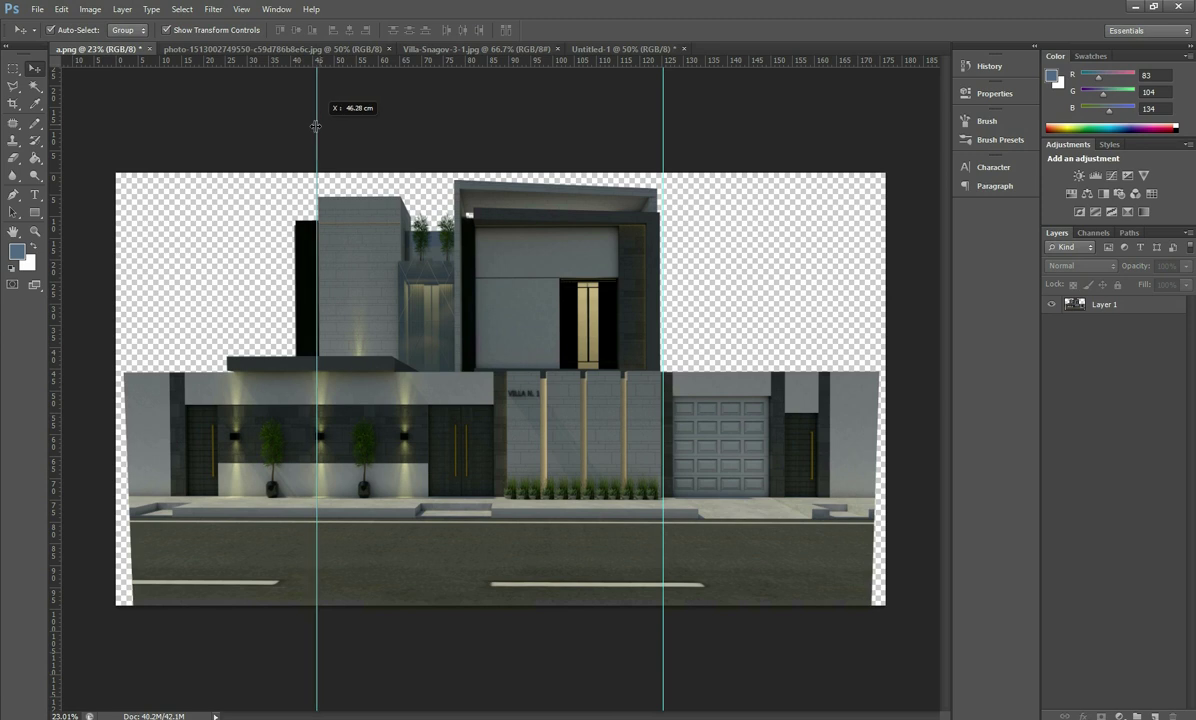
Step: Refine the lower-left skew, commit it, and remove both guides
{"action": "left_click_drag", "start_coordinate": [315, 125], "coordinate": [248, 120]}
{"action": "key", "text": "ctrl+z"}
{"action": "key", "text": "ctrl+t"}
{"action": "right_click", "coordinate": [205, 540]}
{"action": "left_click", "coordinate": [142, 622]}
{"action": "left_click_drag", "start_coordinate": [124, 607], "coordinate": [121, 608]}
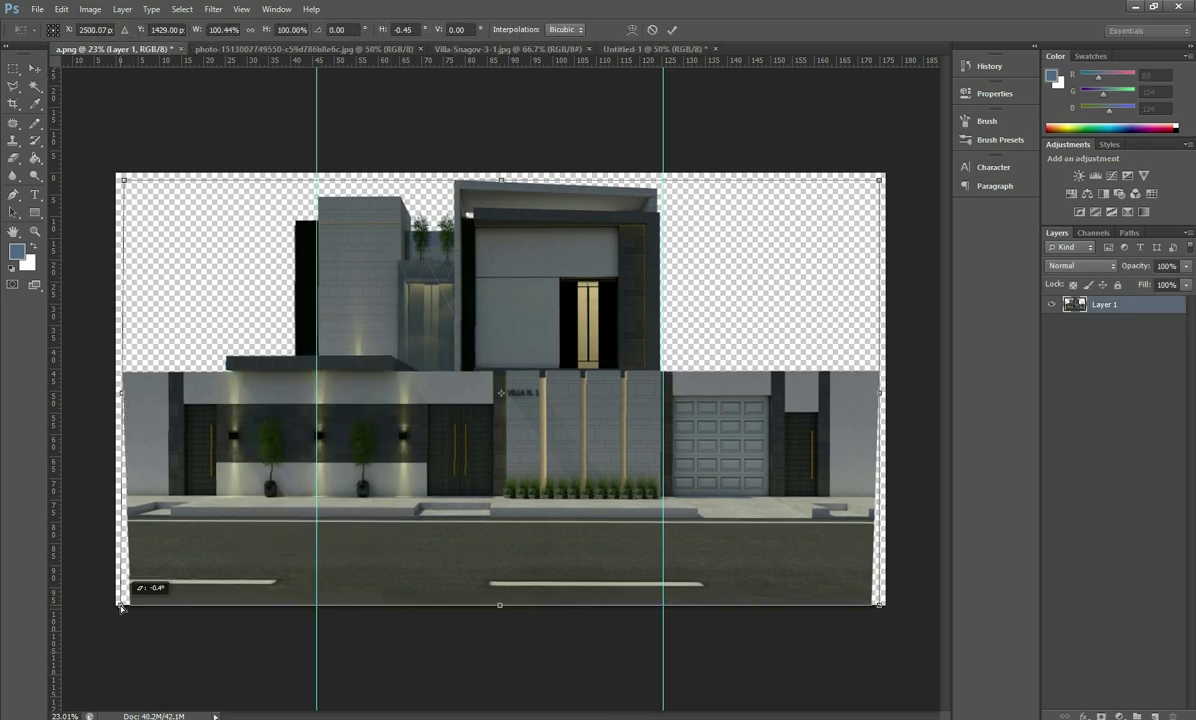
{"action": "key", "text": "Return"}
{"action": "left_click_drag", "start_coordinate": [5, 130], "coordinate": [4, 131]}
{"action": "left_click_drag", "start_coordinate": [663, 350], "coordinate": [3, 133]}
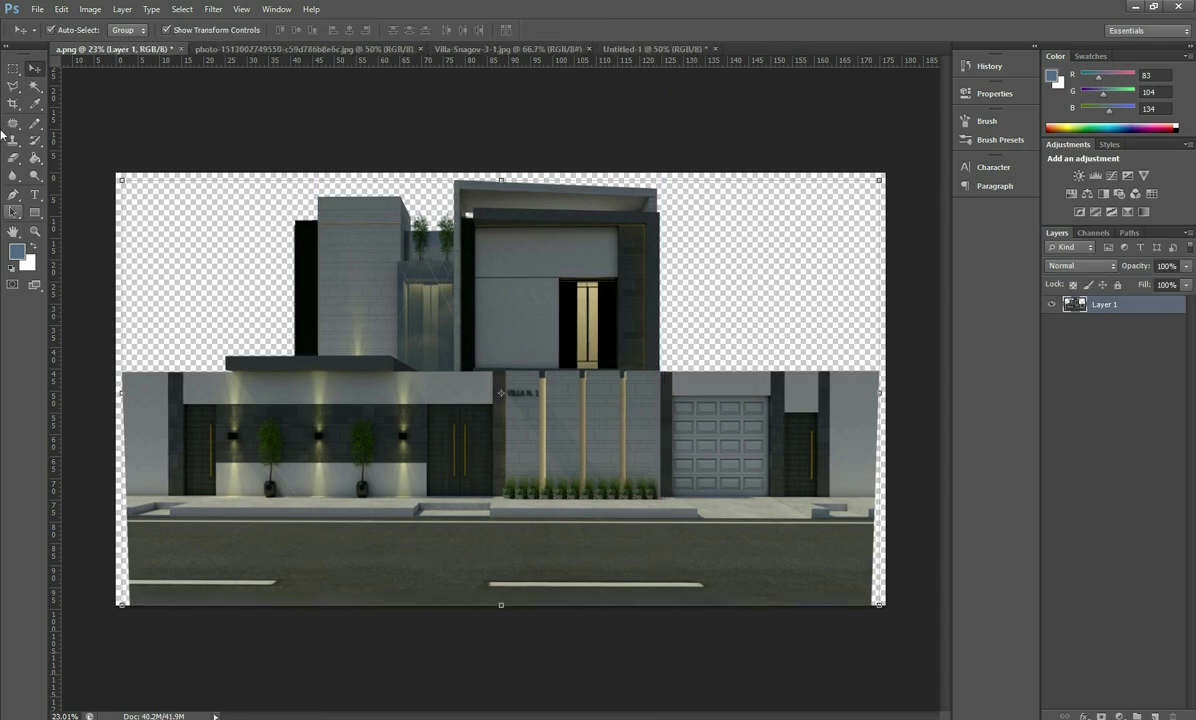
Step: Delete the uneven left, right and bottom edge strips, then nudge the villa slightly down
{"action": "left_click", "coordinate": [13, 68]}
{"action": "left_click_drag", "start_coordinate": [117, 173], "coordinate": [133, 606]}
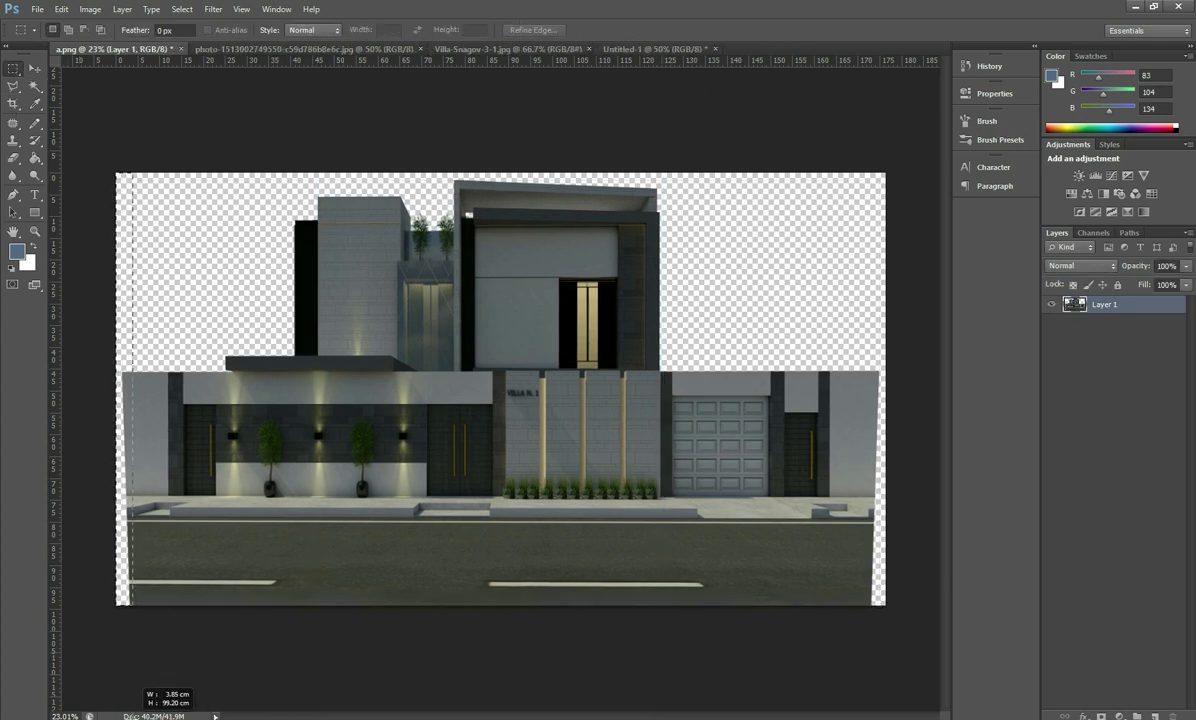
{"action": "key", "text": "Delete"}
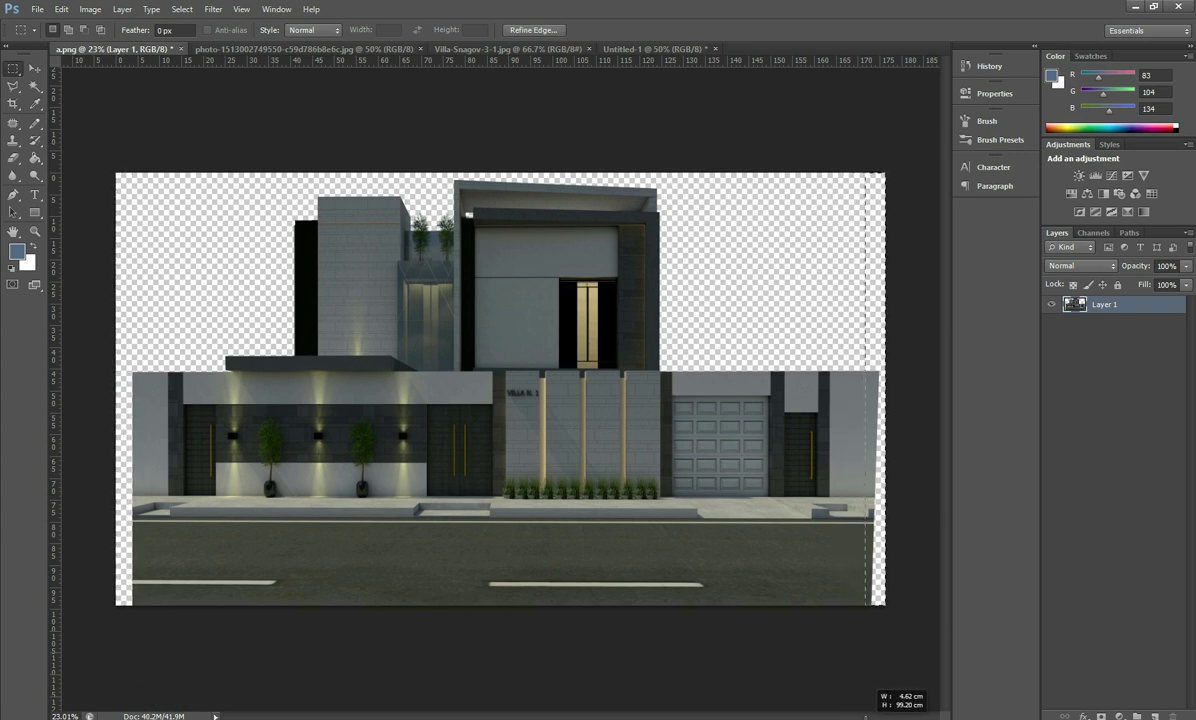
{"action": "key", "text": "Delete"}
{"action": "left_click", "coordinate": [38, 70]}
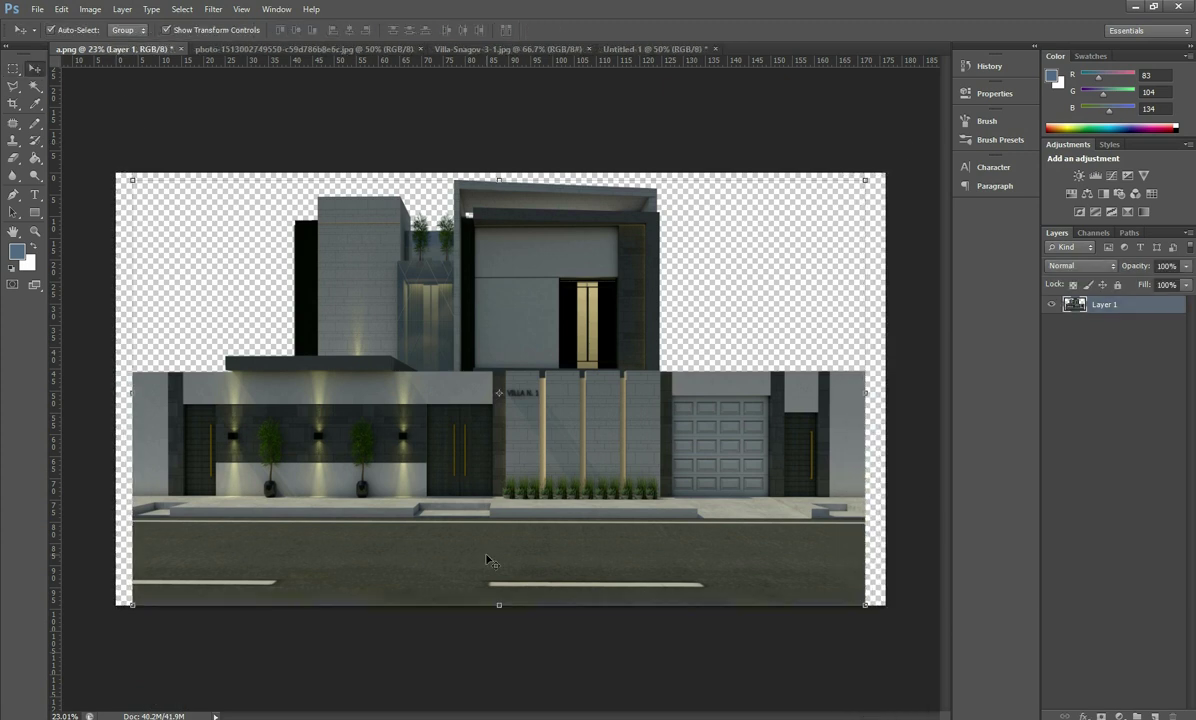
{"action": "left_click", "coordinate": [13, 69]}
{"action": "left_click_drag", "start_coordinate": [121, 577], "coordinate": [900, 625]}
{"action": "key", "text": "Delete"}
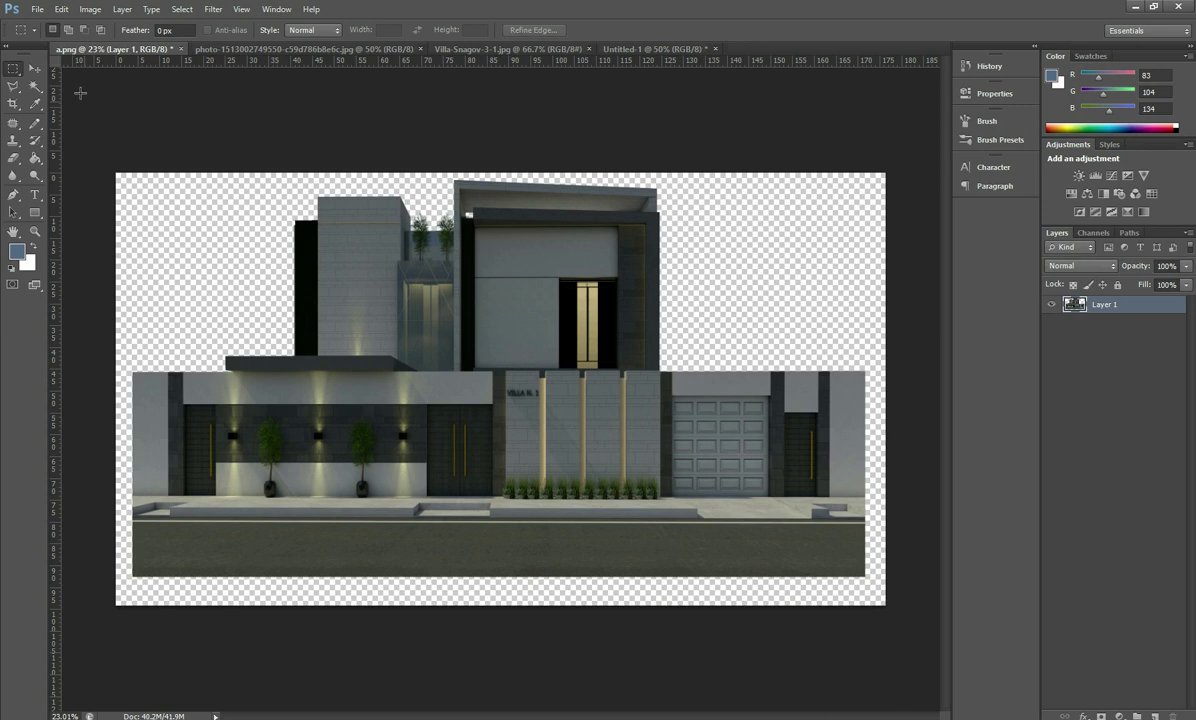
{"action": "left_click", "coordinate": [34, 69]}
{"action": "left_click_drag", "start_coordinate": [455, 390], "coordinate": [480, 427]}
Step: Crop the canvas to add empty space above the building and pull in the right edge
{"action": "scroll", "coordinate": [160, 650], "scroll_direction": "up", "scroll_amount": 2}
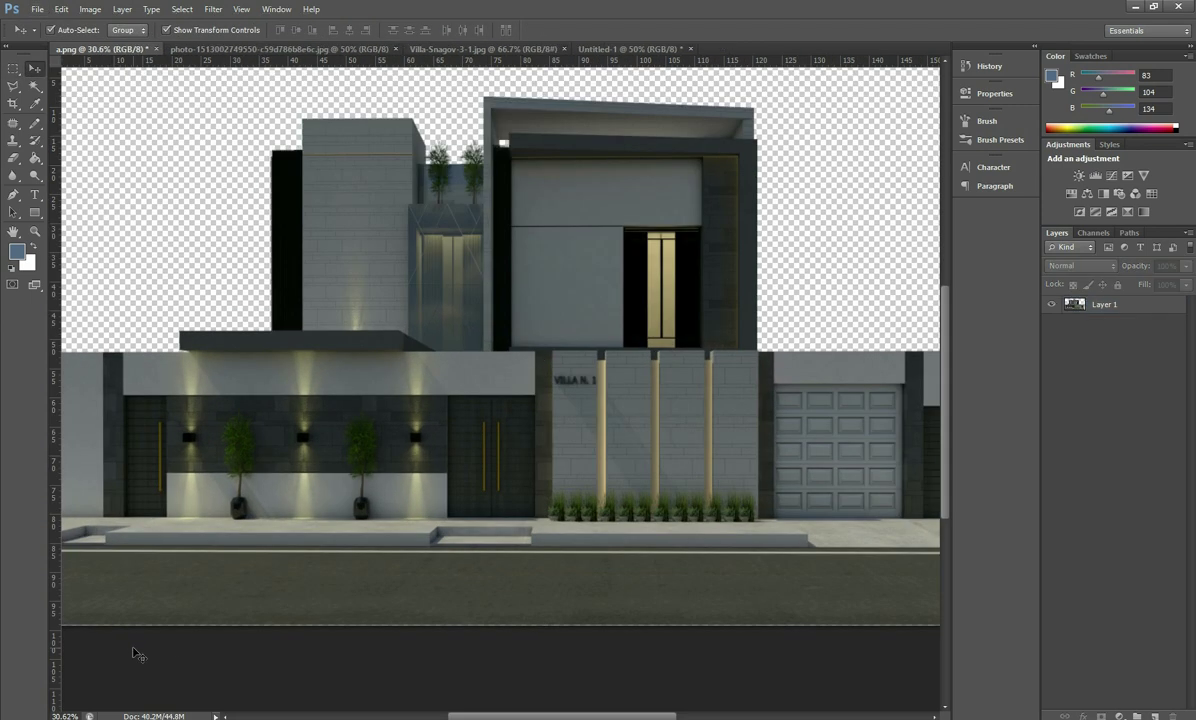
{"action": "scroll", "coordinate": [150, 620], "scroll_direction": "up", "scroll_amount": 2}
{"action": "scroll", "coordinate": [155, 600], "scroll_direction": "up", "scroll_amount": 2}
{"action": "scroll", "coordinate": [185, 610], "scroll_direction": "down", "scroll_amount": 5}
{"action": "key", "text": "c"}
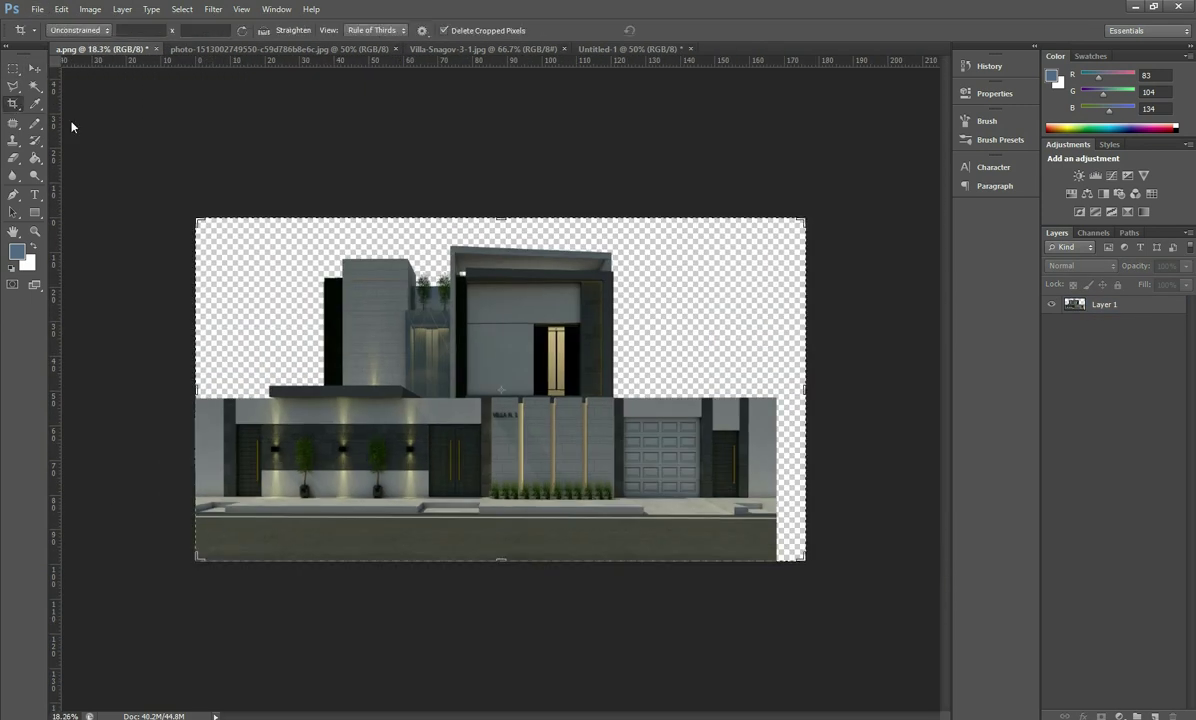
{"action": "left_click_drag", "start_coordinate": [500, 218], "coordinate": [506, 114]}
{"action": "left_click_drag", "start_coordinate": [806, 389], "coordinate": [790, 389]}
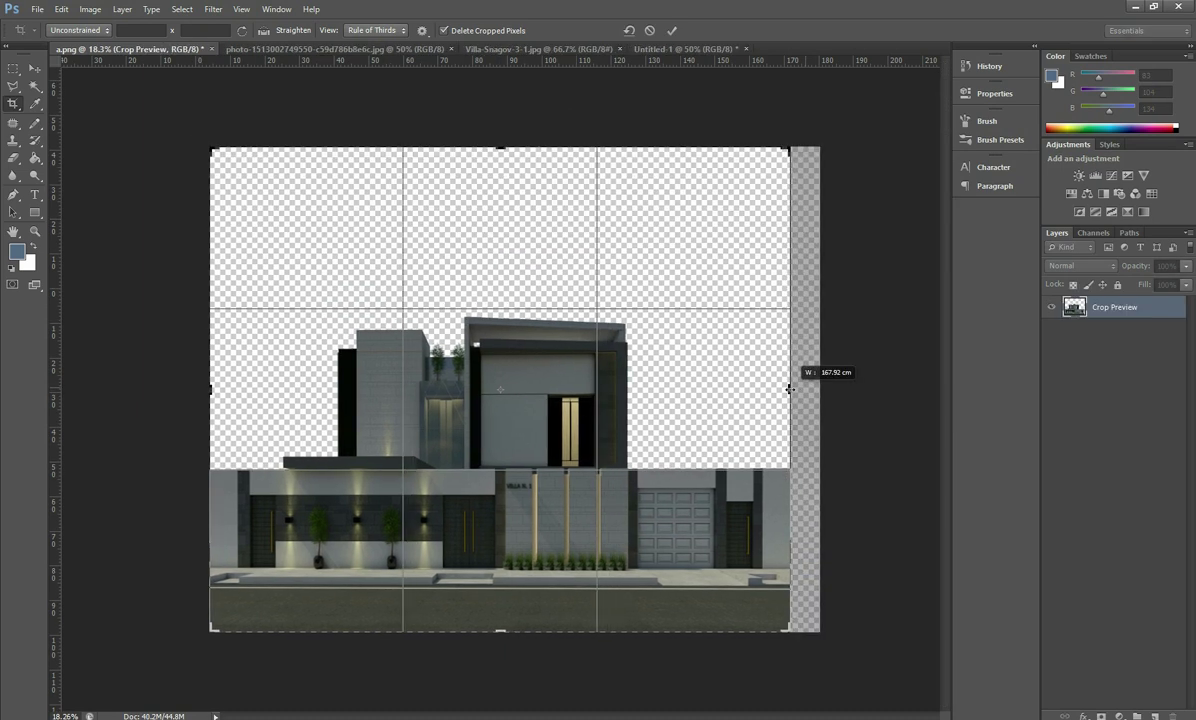
{"action": "left_click", "coordinate": [672, 30]}
{"action": "key", "text": "alt"}
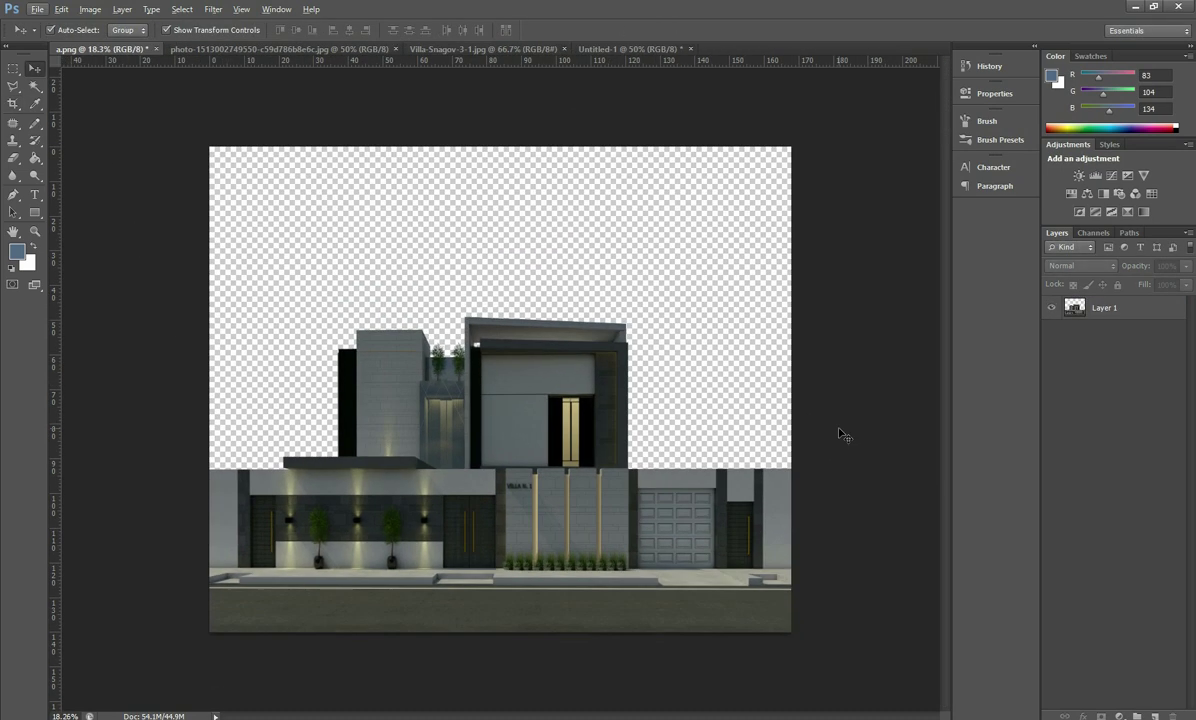
Step: Outline the road strip along the villa's bottom with the Polygonal Lasso
{"action": "left_click", "coordinate": [689, 598]}
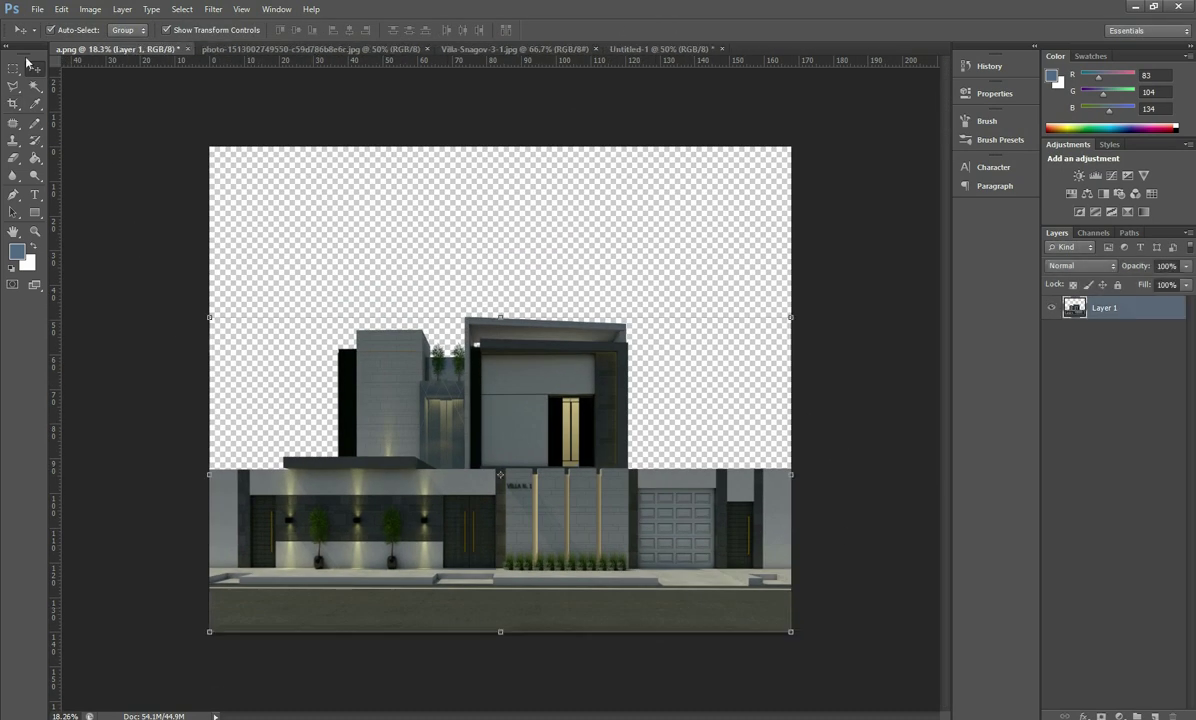
{"action": "right_click", "coordinate": [13, 86]}
{"action": "left_click", "coordinate": [70, 91]}
{"action": "scroll", "coordinate": [868, 594], "scroll_direction": "up", "scroll_amount": 5}
{"action": "scroll", "coordinate": [868, 594], "scroll_direction": "up", "scroll_amount": 5}
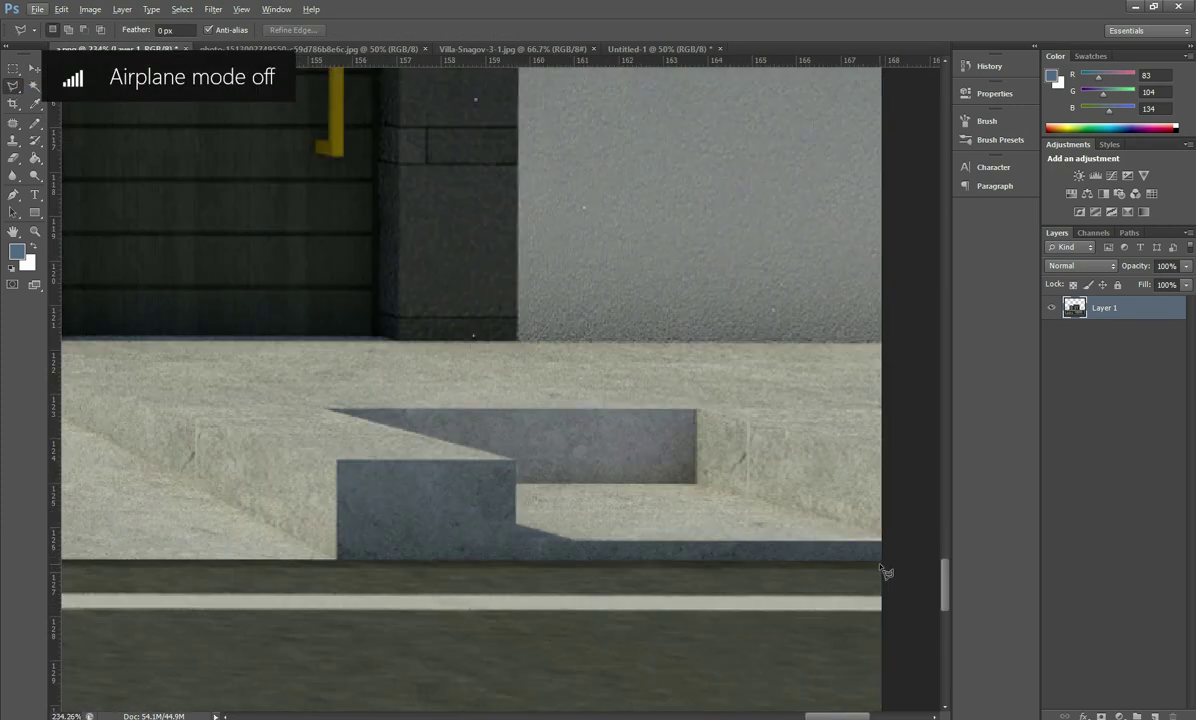
{"action": "left_click", "coordinate": [884, 563]}
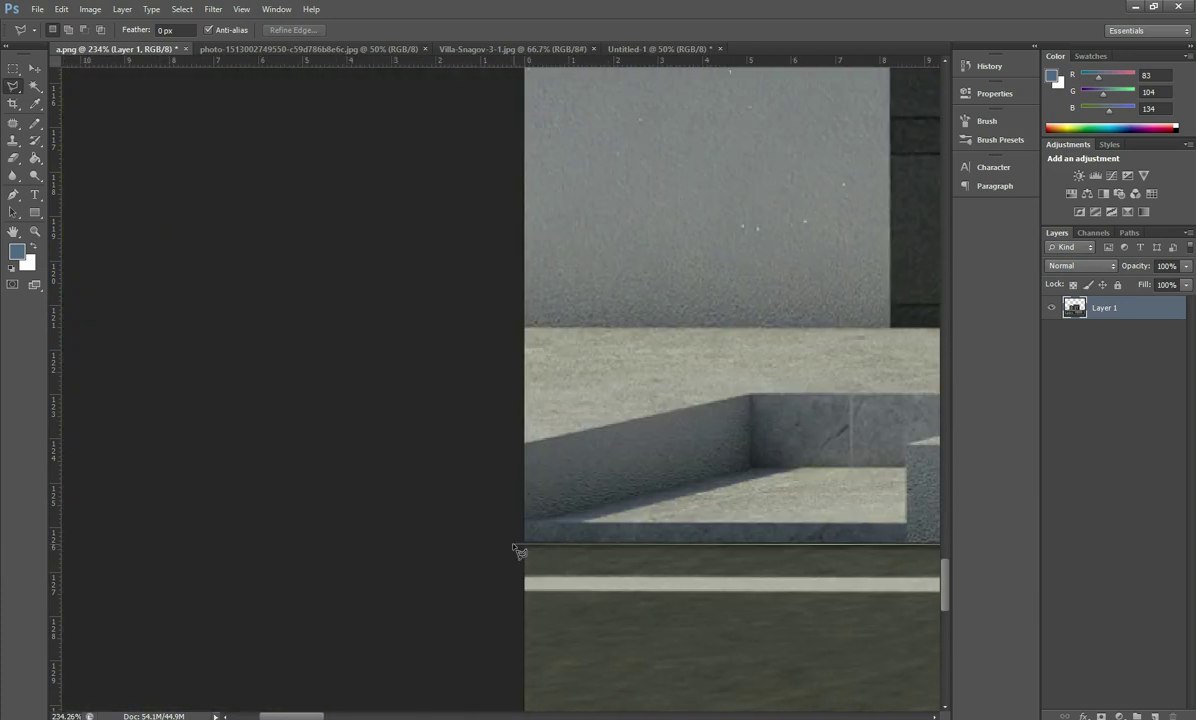
{"action": "left_click", "coordinate": [519, 552]}
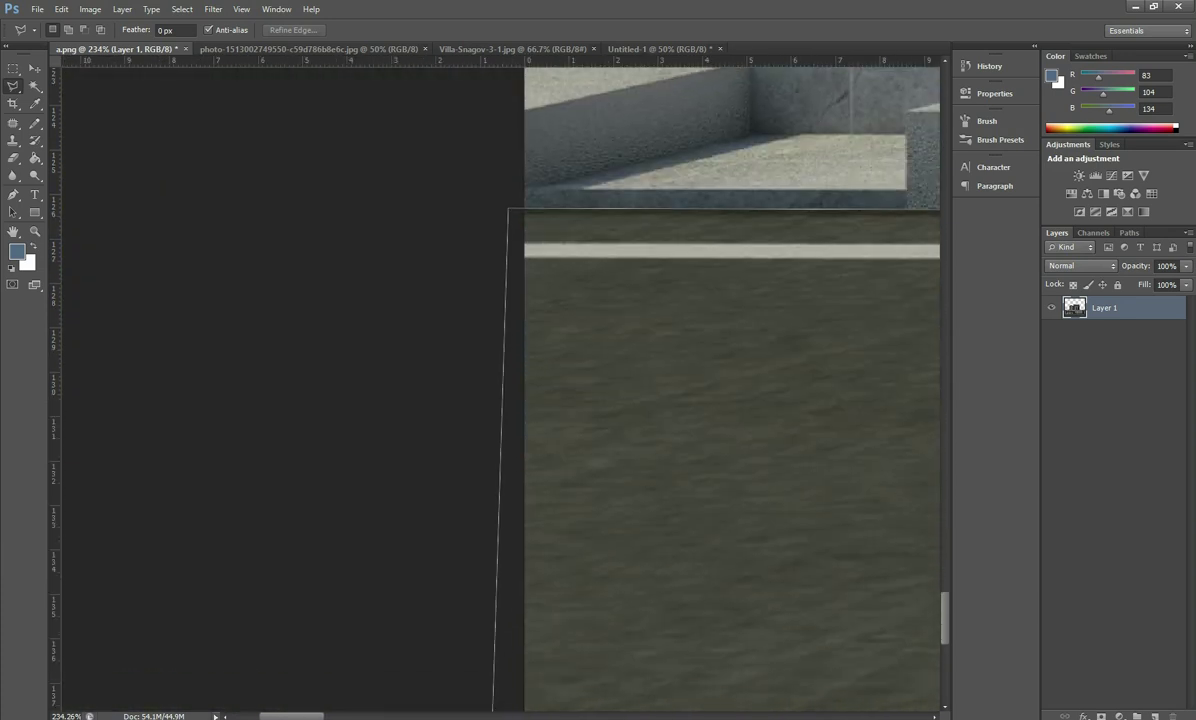
{"action": "left_click", "coordinate": [500, 531]}
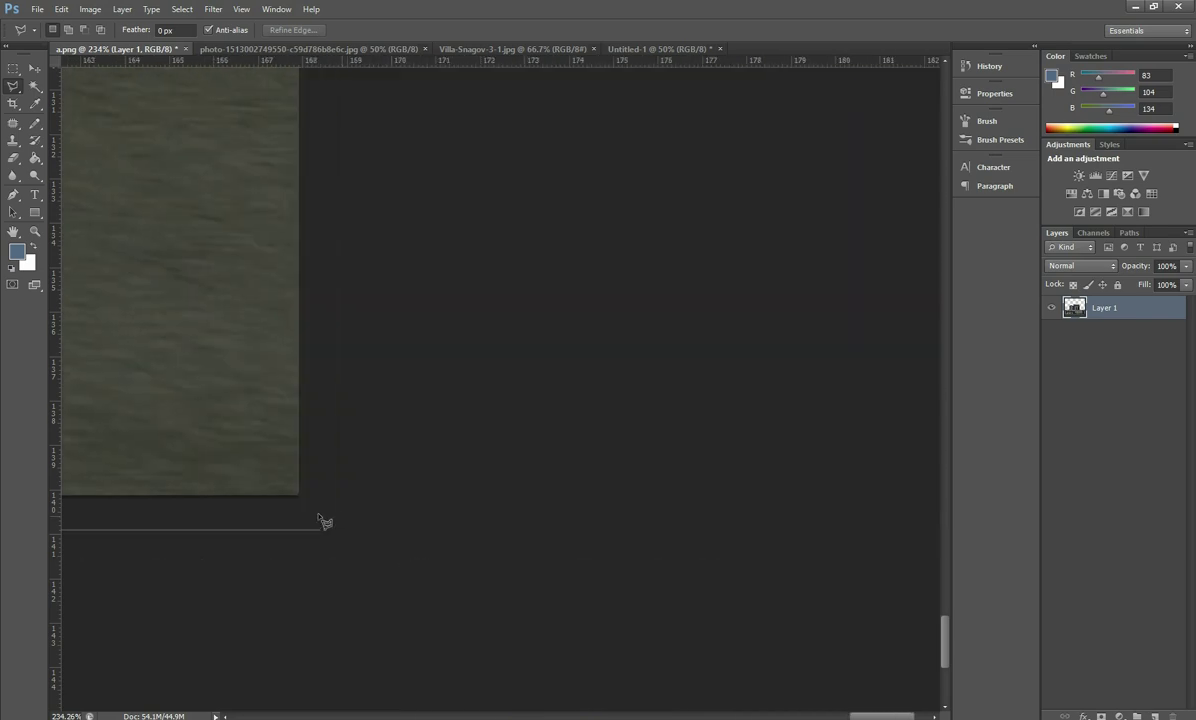
{"action": "left_click", "coordinate": [319, 522]}
{"action": "left_click", "coordinate": [311, 598]}
Step: Copy the selected street strip onto a new layer with Layer via Copy
{"action": "key", "text": "ctrl+0"}
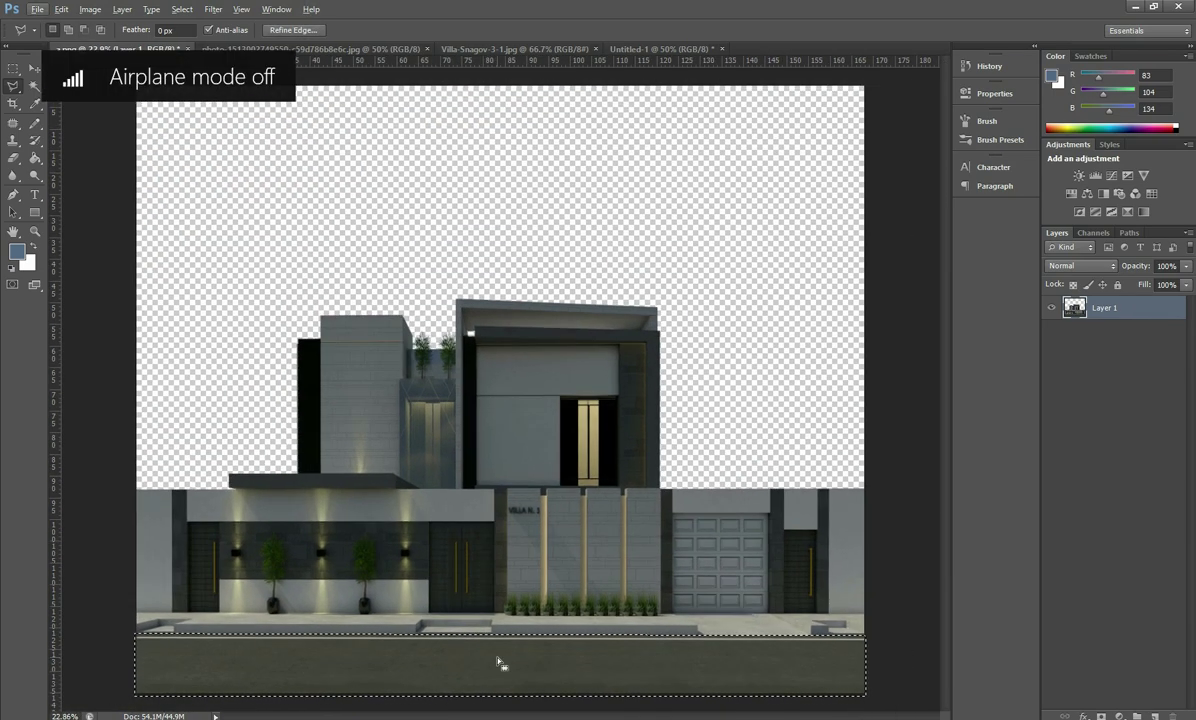
{"action": "right_click", "coordinate": [500, 663]}
{"action": "left_click", "coordinate": [550, 497]}
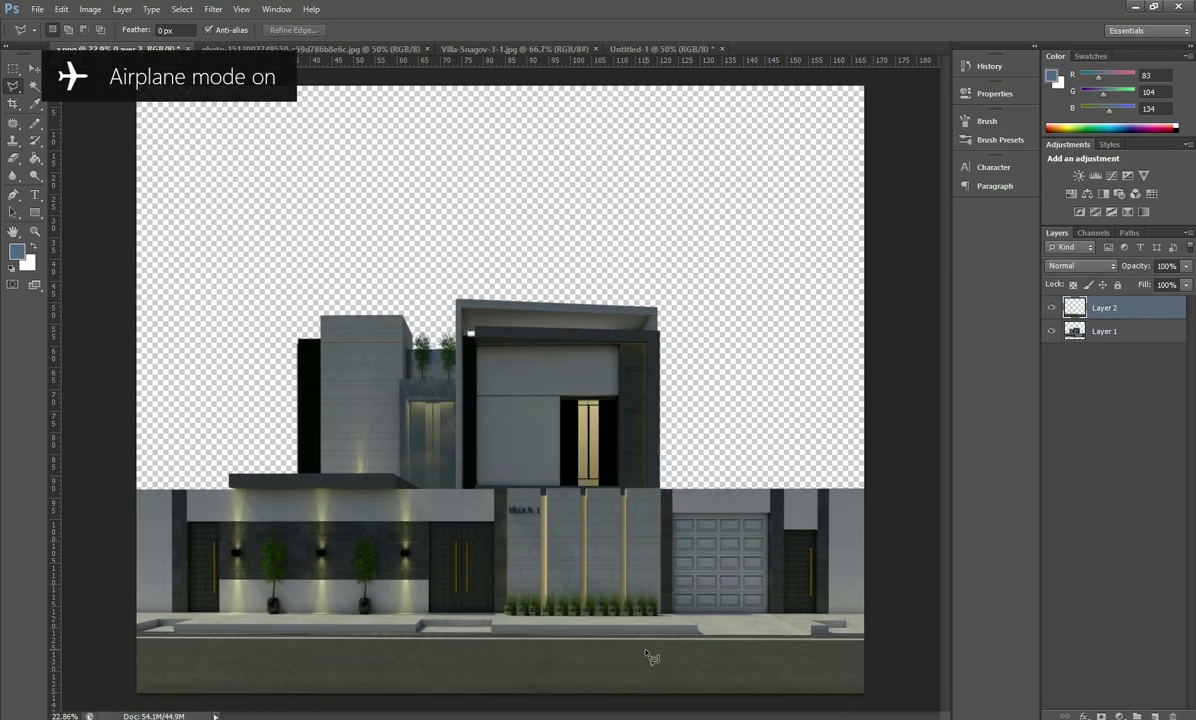
Step: Apply a Motion Blur at 1° angle and 20 distance to the copied street layer
{"action": "left_click", "coordinate": [36, 71]}
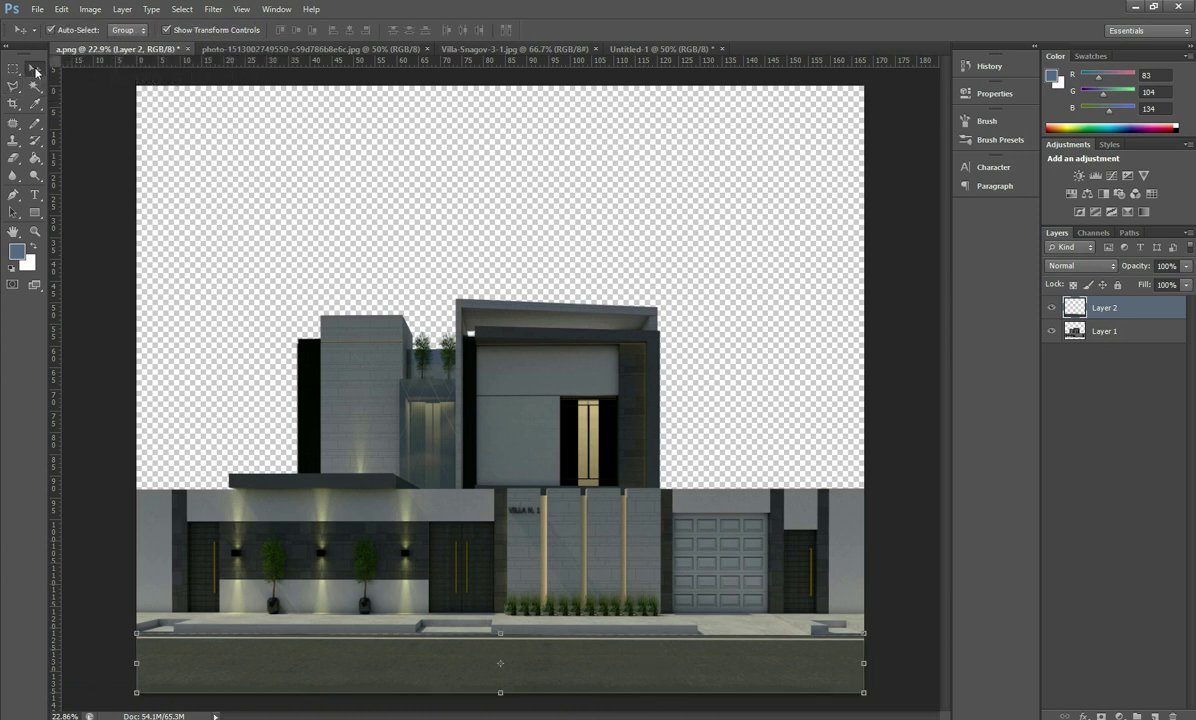
{"action": "right_click", "coordinate": [1107, 310]}
{"action": "right_click", "coordinate": [1107, 312]}
{"action": "key", "text": "Escape"}
{"action": "scroll", "coordinate": [443, 668], "scroll_direction": "up", "scroll_amount": 3, "text": "alt"}
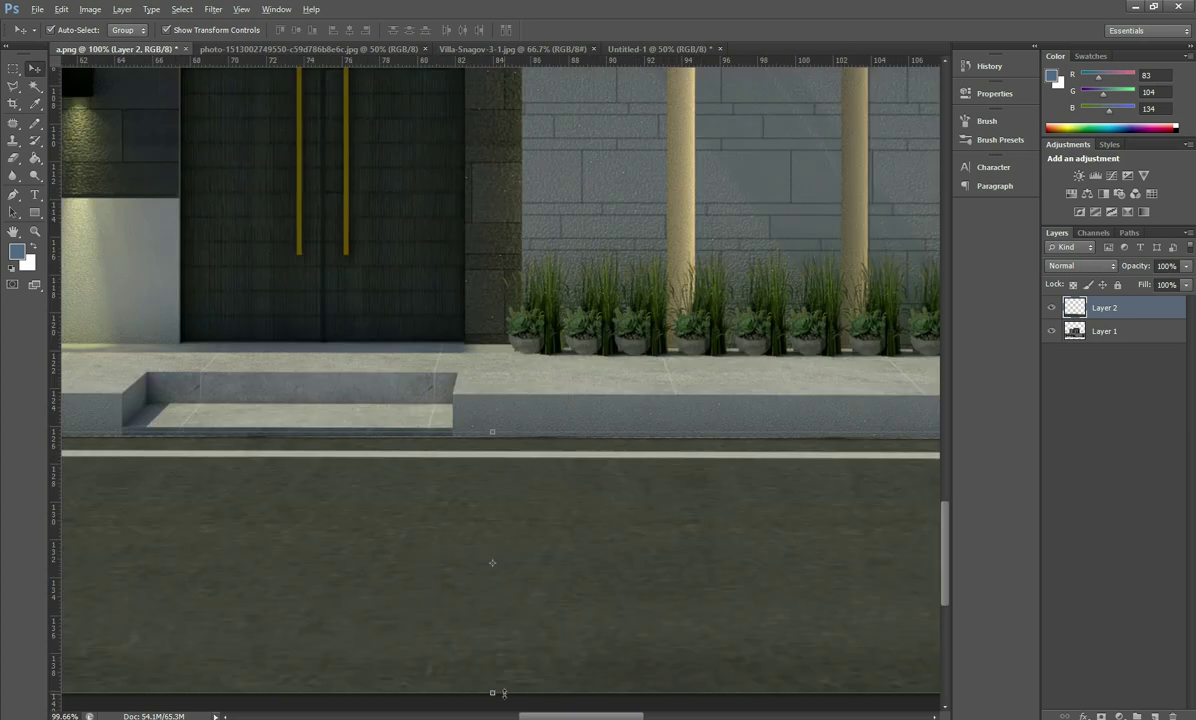
{"action": "scroll", "coordinate": [542, 491], "scroll_direction": "down", "scroll_amount": 1, "text": "alt"}
{"action": "left_click", "coordinate": [213, 9]}
{"action": "mouse_move", "coordinate": [224, 179]}
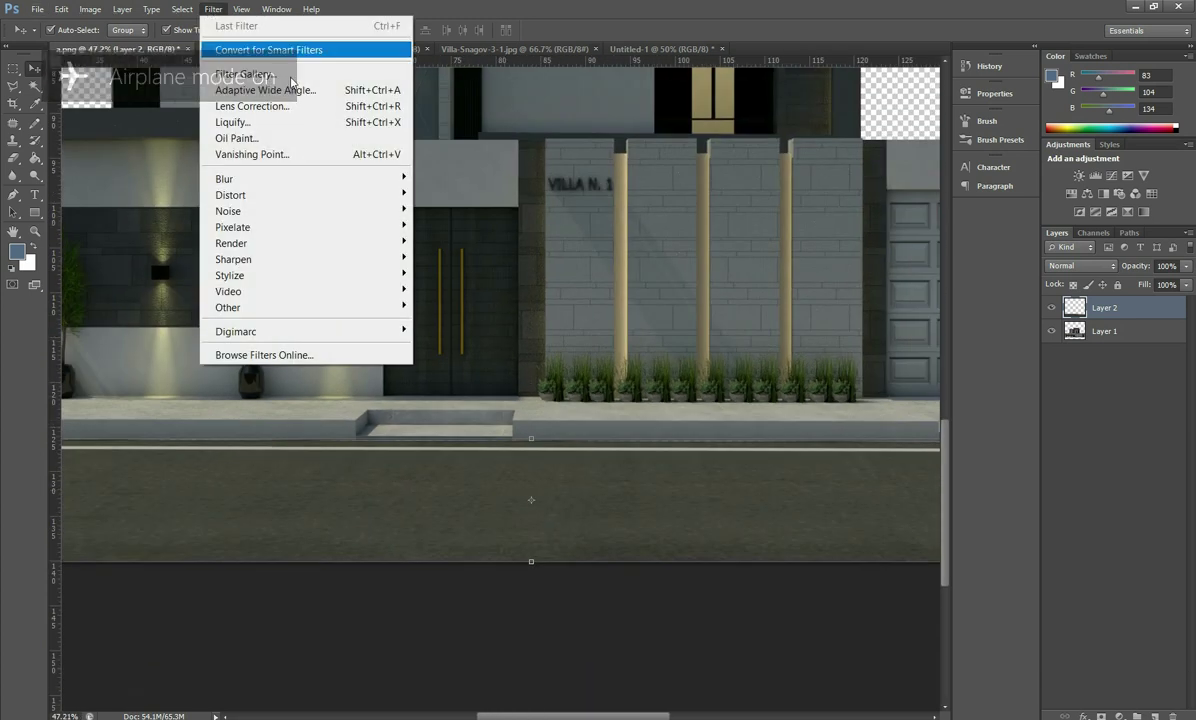
{"action": "left_click", "coordinate": [455, 331]}
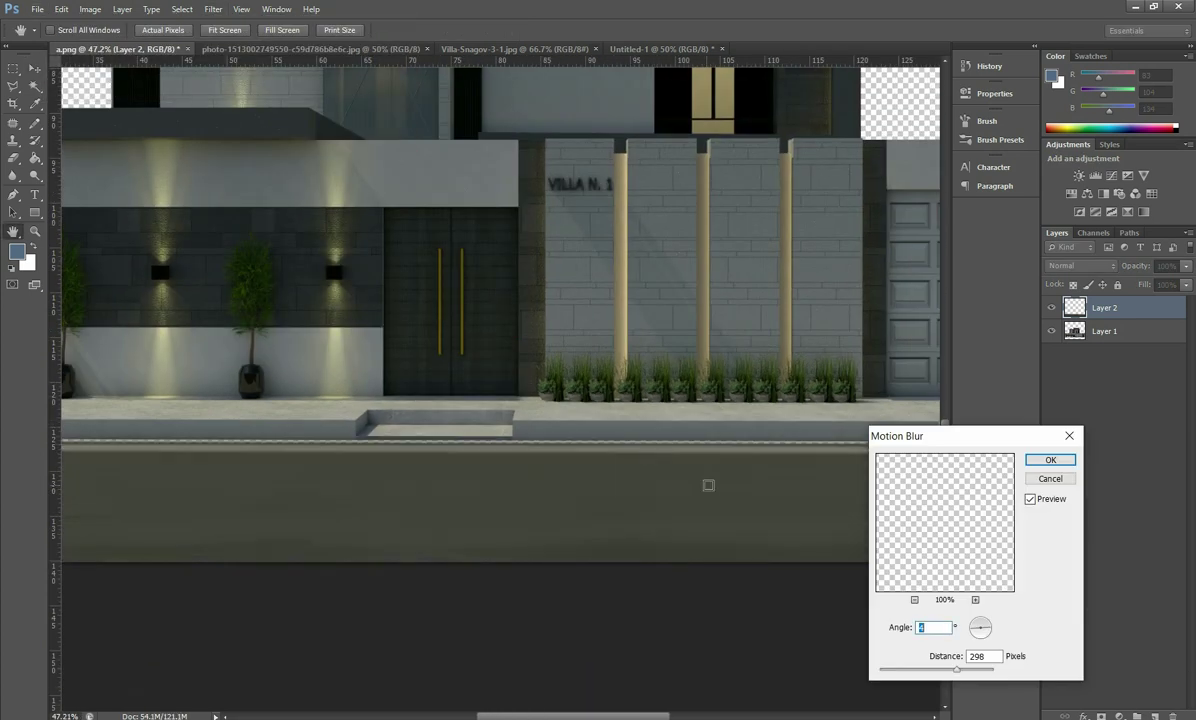
{"action": "left_click_drag", "start_coordinate": [930, 436], "coordinate": [1022, 290]}
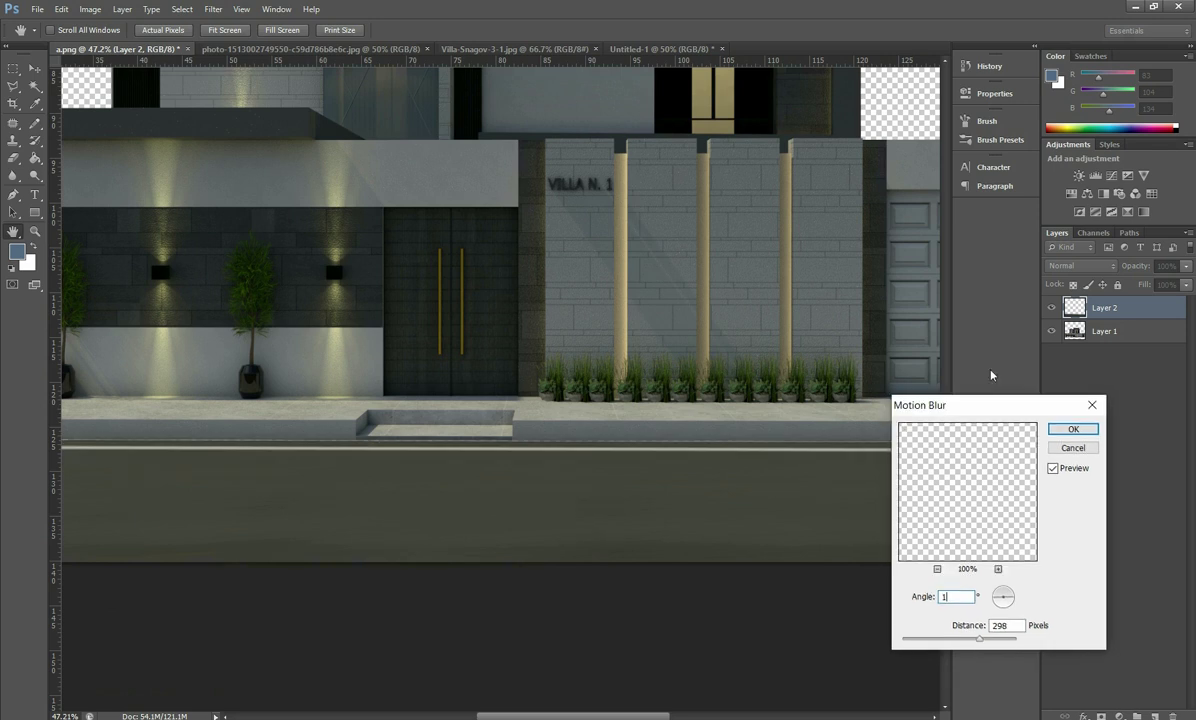
{"action": "left_click_drag", "start_coordinate": [1001, 526], "coordinate": [999, 526]}
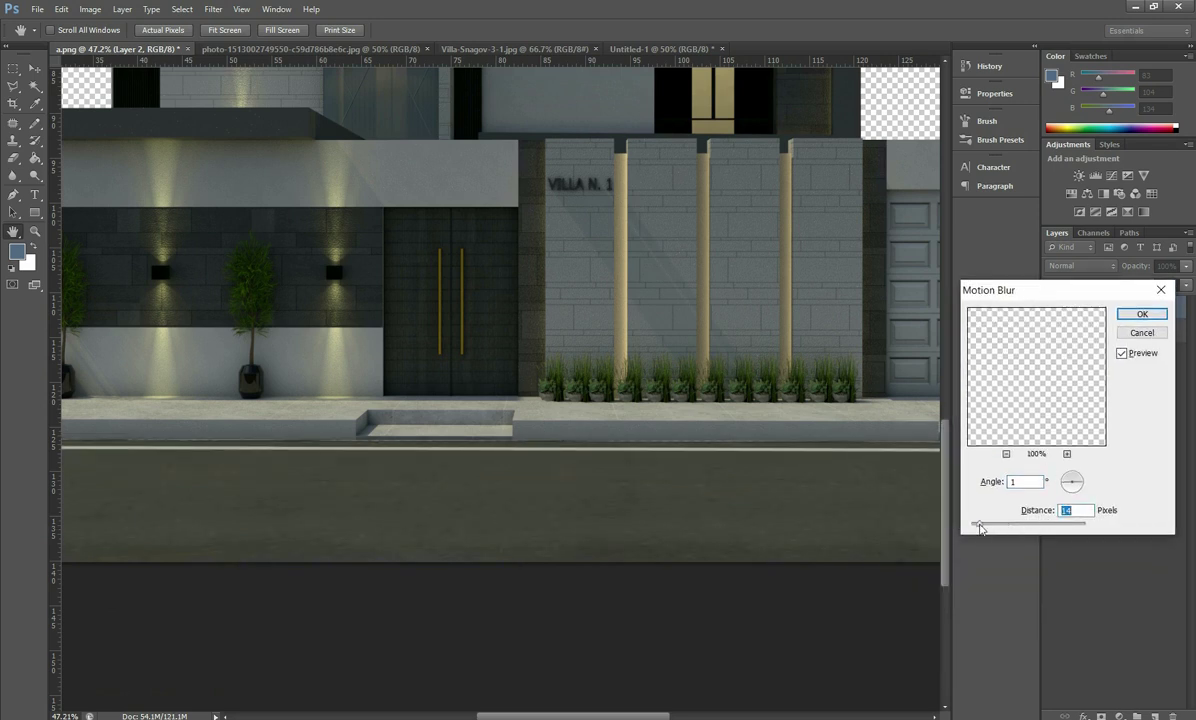
{"action": "left_click", "coordinate": [1142, 313]}
Step: Lower the opacity of the blurred street layer so it is partly transparent
{"action": "key", "text": "v"}
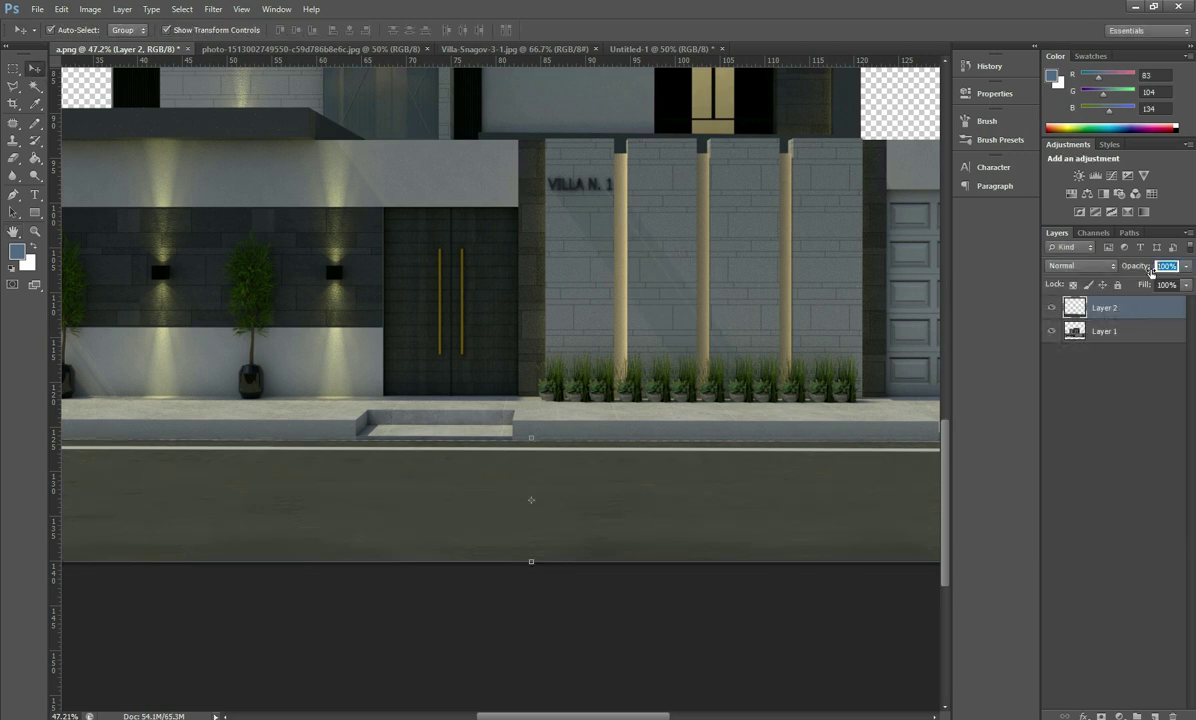
{"action": "left_click_drag", "start_coordinate": [1177, 277], "coordinate": [1150, 272]}
{"action": "scroll", "coordinate": [380, 590], "scroll_direction": "down", "scroll_amount": 5, "text": "alt"}
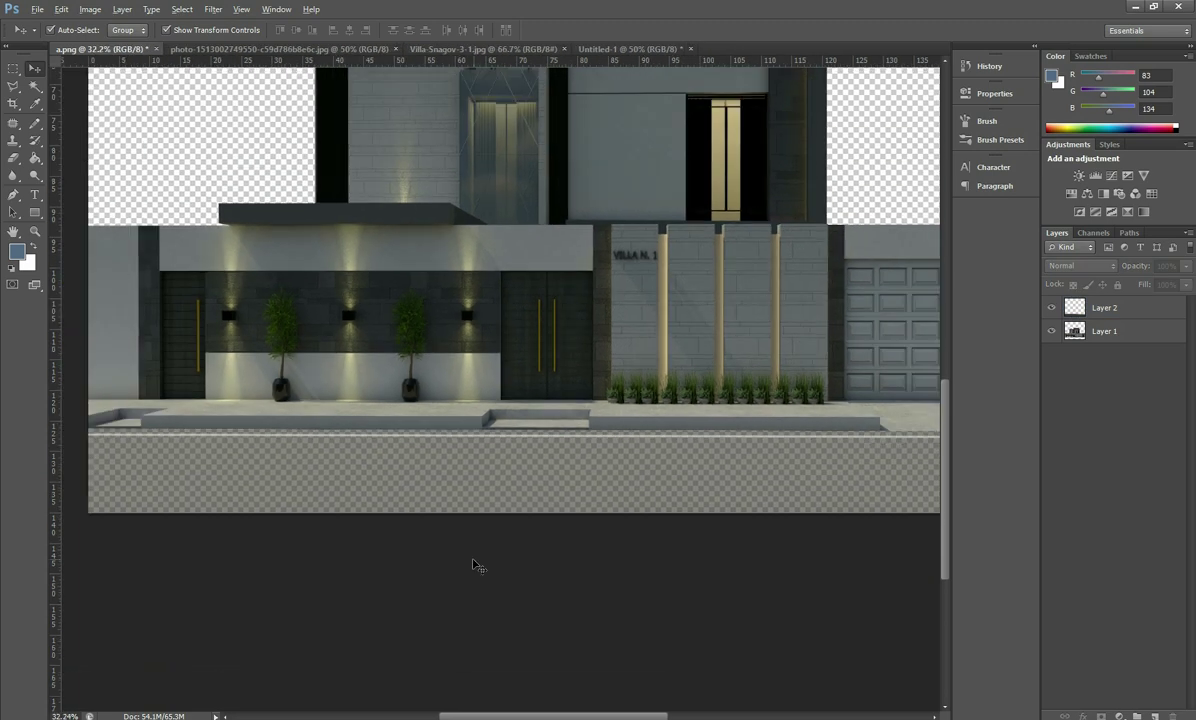
Step: Draw a white (#ffffff) rectangle spanning the bottom of the canvas to the right edge
{"action": "left_click", "coordinate": [34, 212]}
{"action": "left_click", "coordinate": [32, 245]}
{"action": "left_click", "coordinate": [1025, 154]}
{"action": "left_click_drag", "start_coordinate": [141, 686], "coordinate": [823, 568]}
{"action": "left_click", "coordinate": [123, 29]}
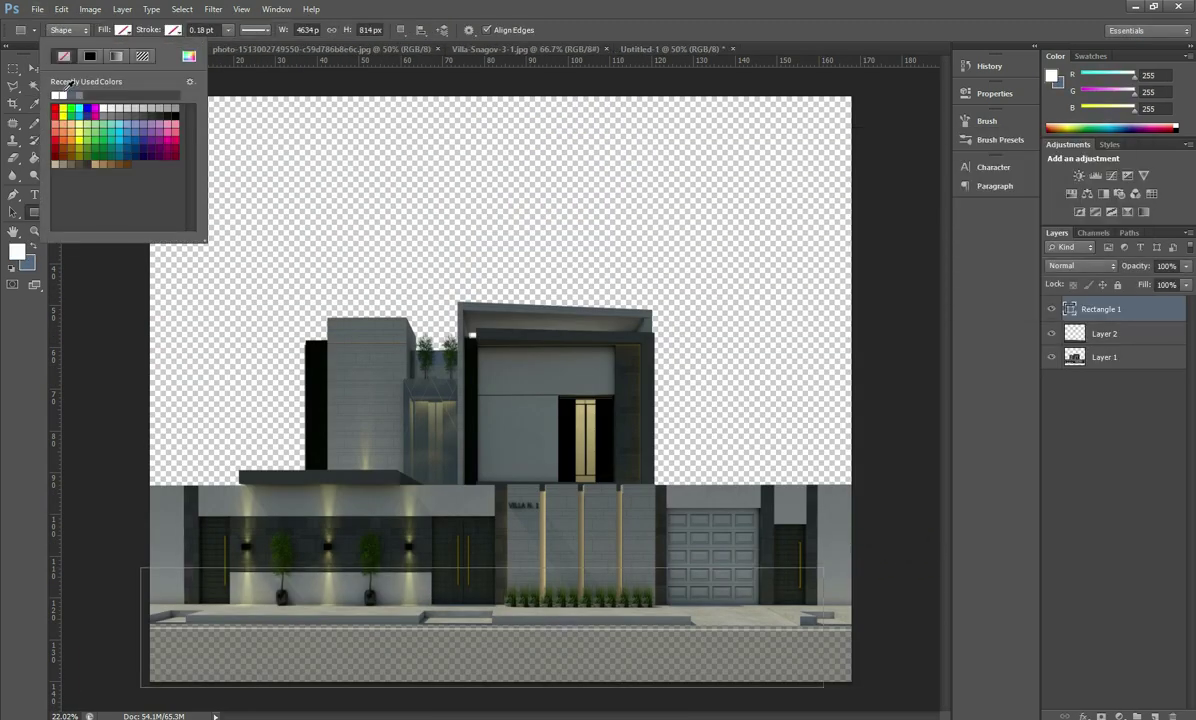
{"action": "left_click", "coordinate": [189, 56]}
{"action": "type", "text": "ffffff"}
{"action": "key", "text": "Return"}
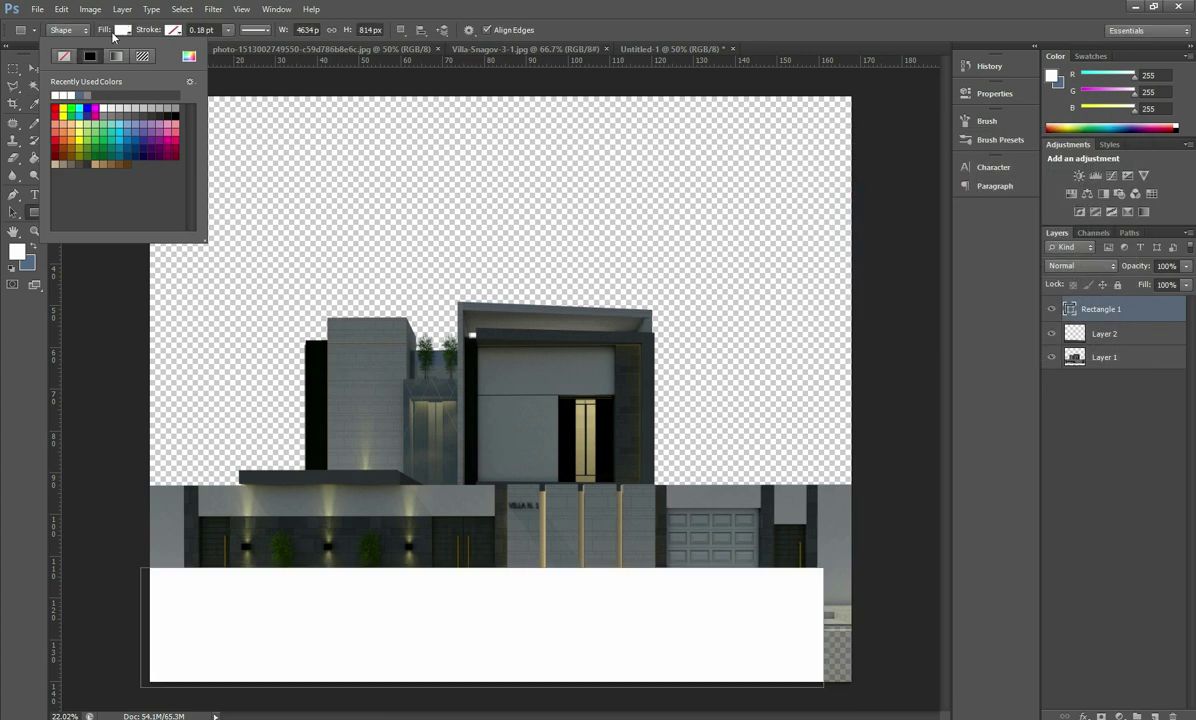
{"action": "key", "text": "Escape"}
{"action": "key", "text": "v"}
{"action": "key", "text": "ctrl+0"}
{"action": "left_click_drag", "start_coordinate": [640, 585], "coordinate": [654, 582]}
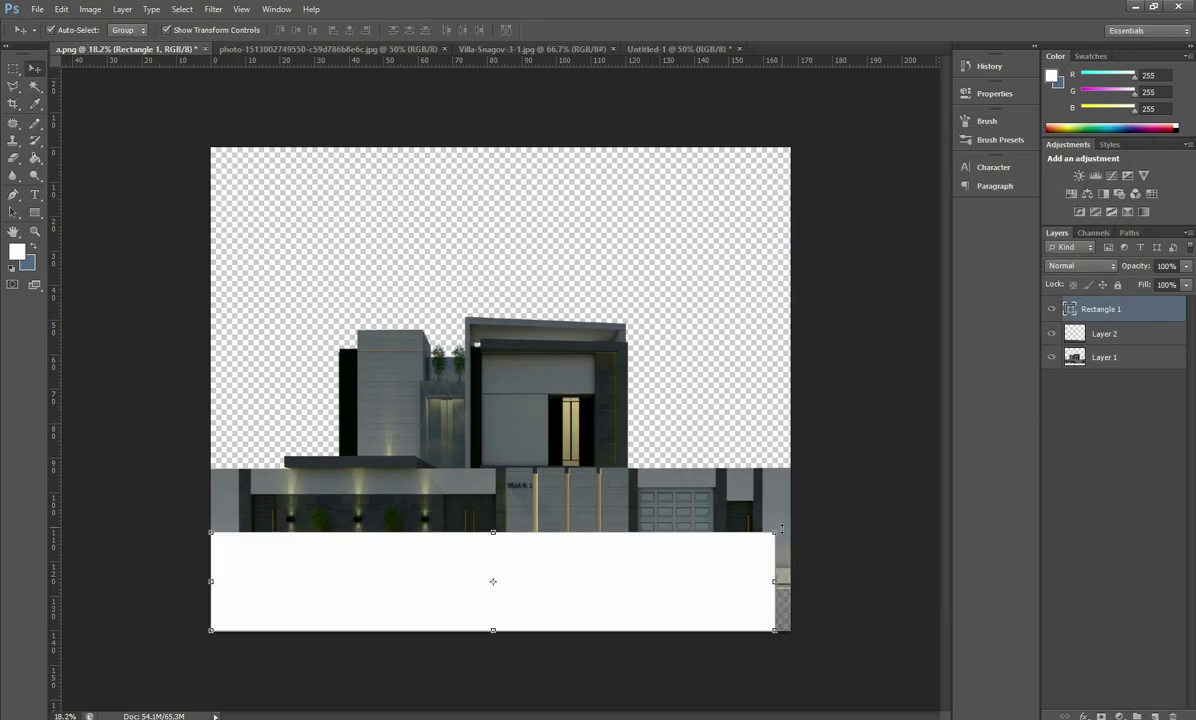
{"action": "left_click_drag", "start_coordinate": [781, 528], "coordinate": [792, 527]}
Step: Stack the rectangle below the street copy, put villa Layer 1 on top, and add a new layer
{"action": "left_click", "coordinate": [628, 30]}
{"action": "mouse_move", "coordinate": [1103, 310]}
{"action": "left_mouse_down"}
{"action": "mouse_move", "coordinate": [1119, 342]}
{"action": "mouse_move", "coordinate": [1104, 300]}
{"action": "left_mouse_up"}
{"action": "left_click", "coordinate": [1108, 357]}
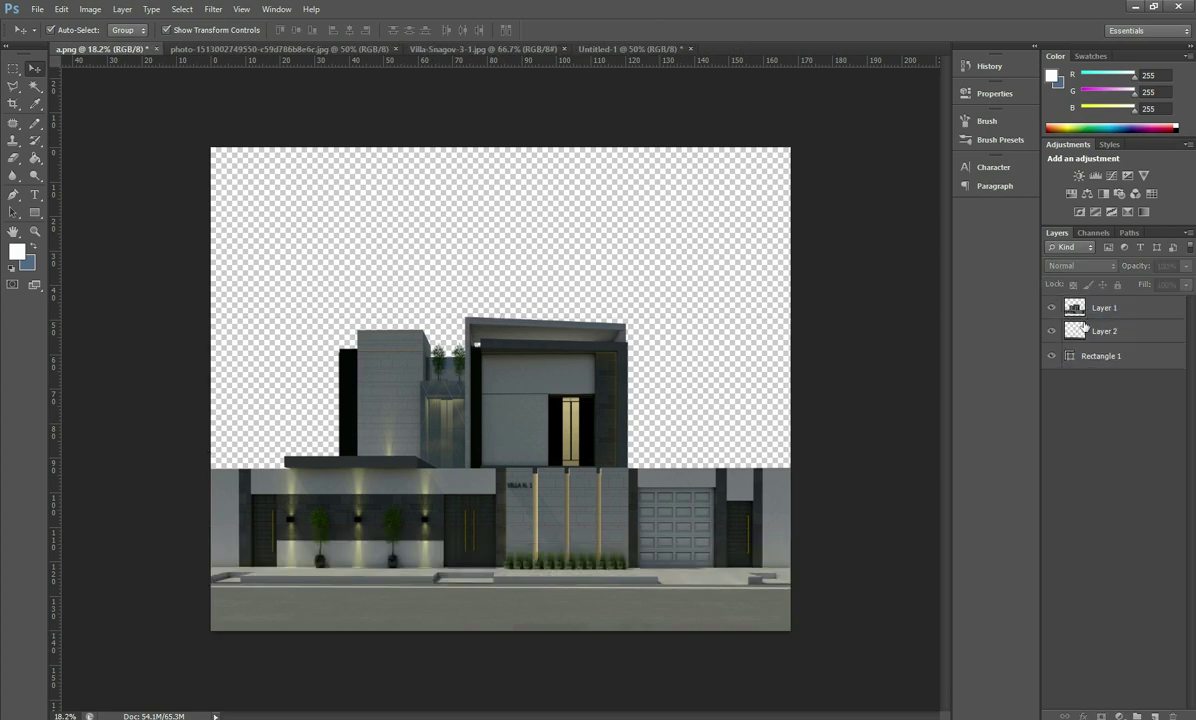
{"action": "left_click", "coordinate": [1057, 358]}
{"action": "left_click", "coordinate": [745, 615]}
{"action": "left_click", "coordinate": [1187, 266]}
{"action": "left_click_drag", "start_coordinate": [1179, 286], "coordinate": [1180, 286]}
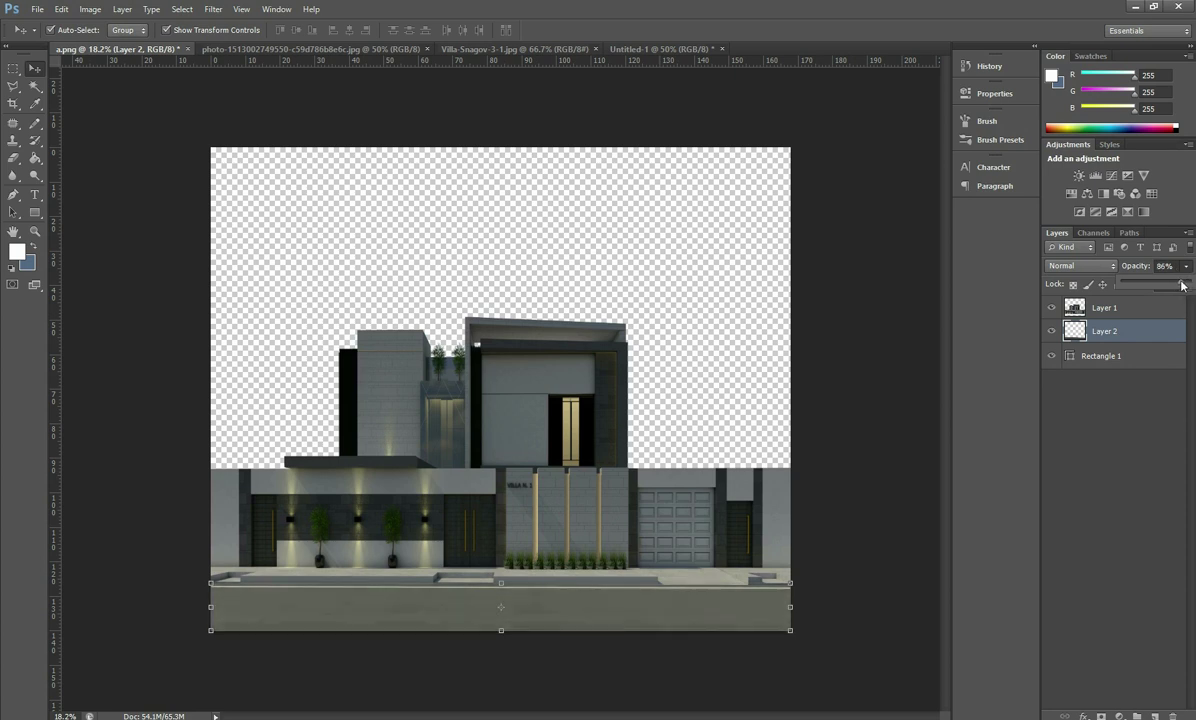
{"action": "left_click", "coordinate": [550, 588]}
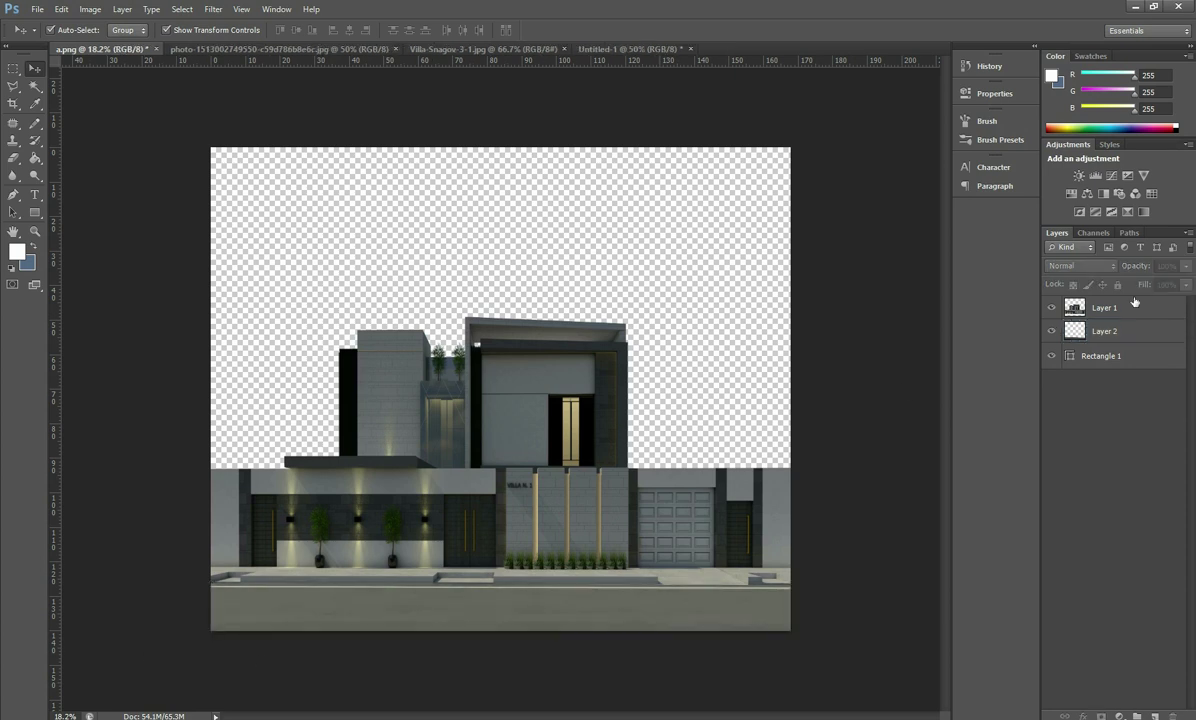
{"action": "left_click", "coordinate": [1155, 717]}
Step: Paint a thin red line across the road with a hard round brush
{"action": "key", "text": "b"}
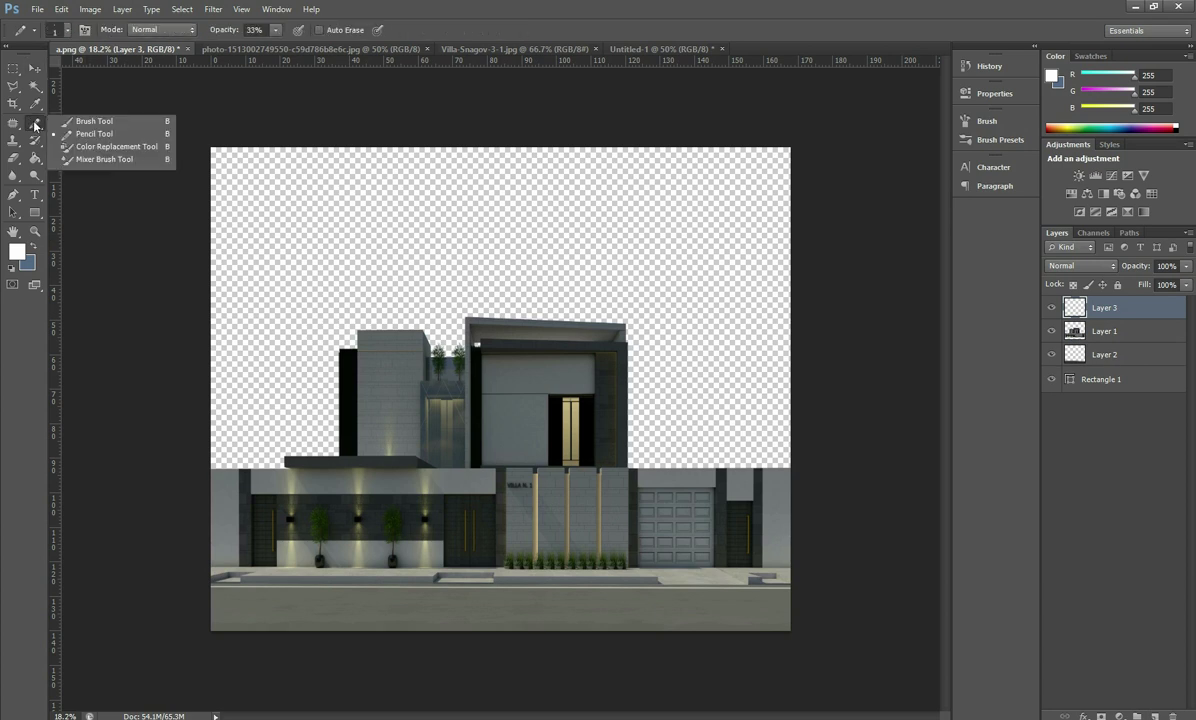
{"action": "left_click", "coordinate": [18, 253]}
{"action": "left_click", "coordinate": [950, 168]}
{"action": "left_click", "coordinate": [1050, 158]}
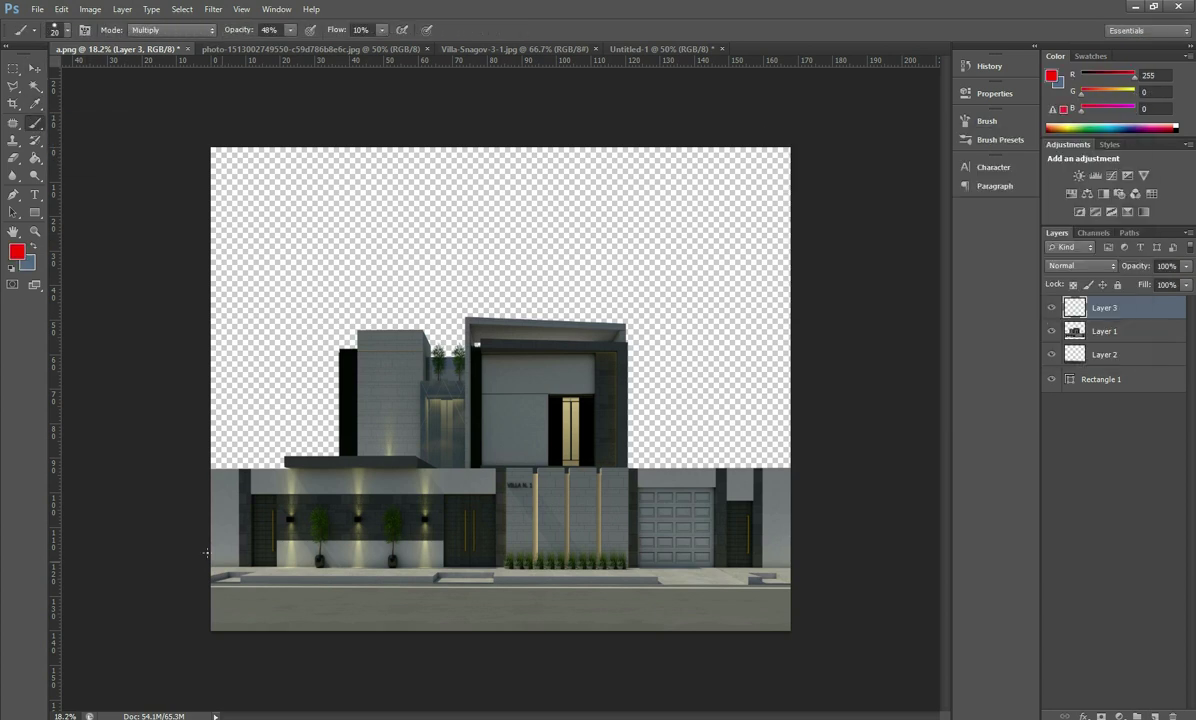
{"action": "left_click", "coordinate": [64, 30]}
{"action": "left_click", "coordinate": [90, 135]}
{"action": "left_click_drag", "start_coordinate": [35, 72], "coordinate": [38, 73]}
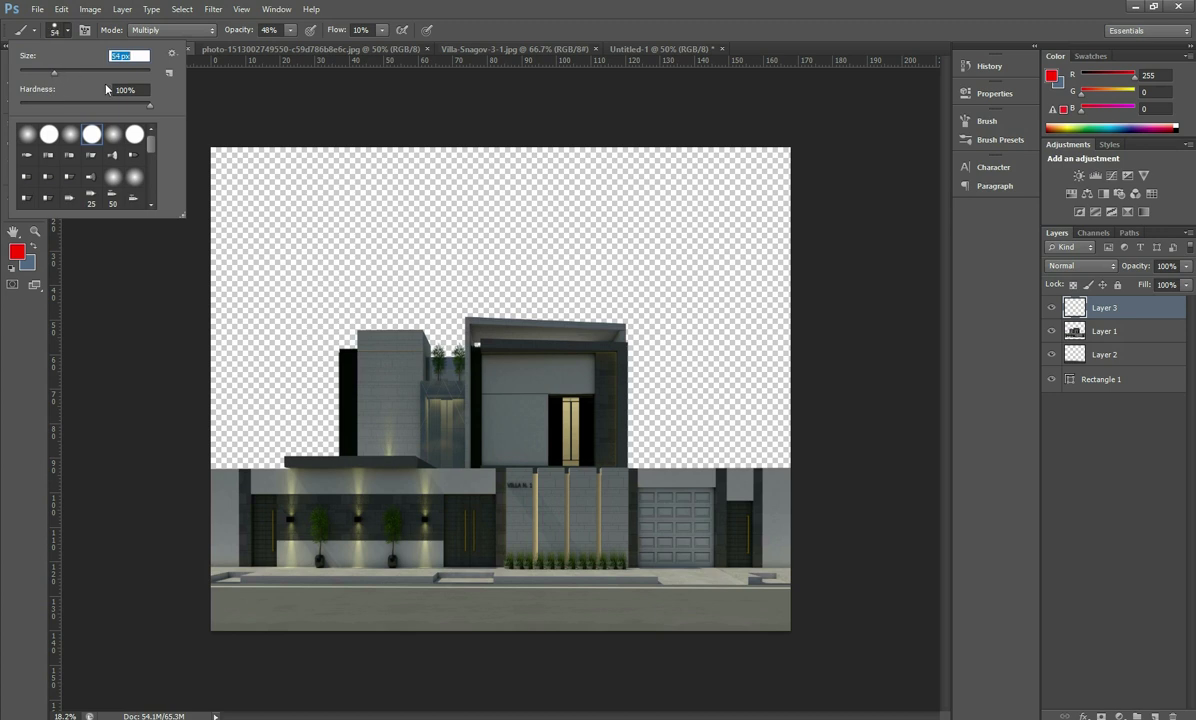
{"action": "left_click", "coordinate": [209, 599]}
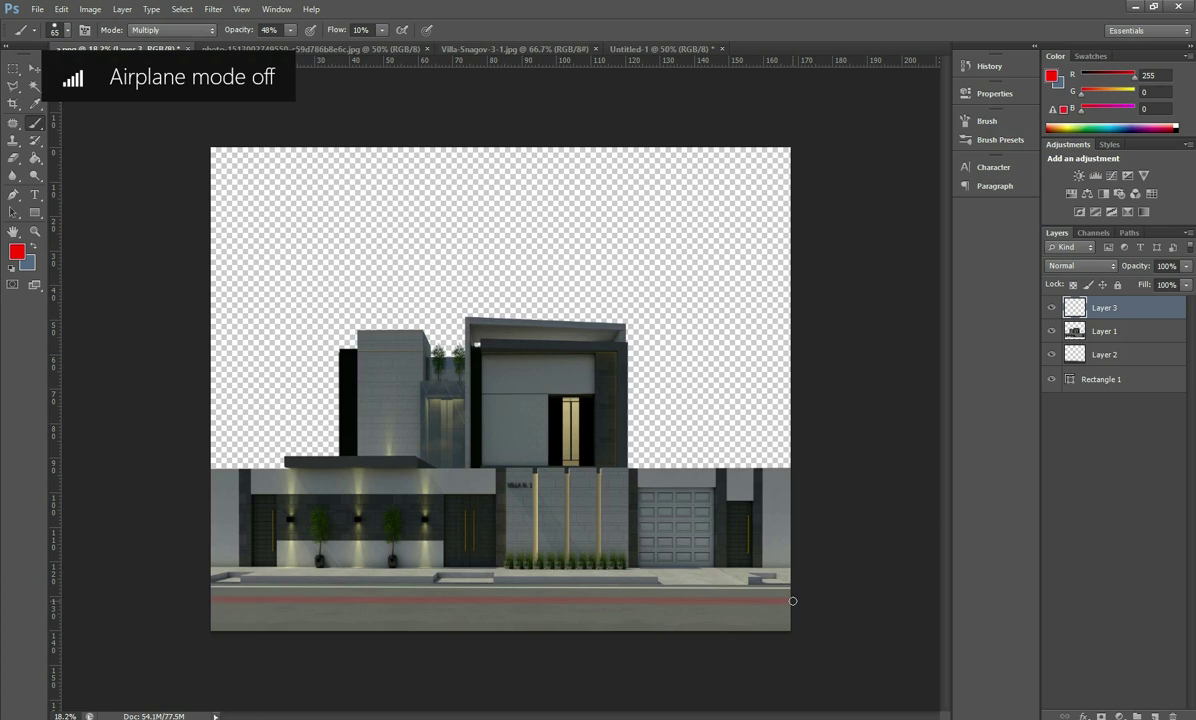
Step: Bring up the Motion Blur settings for the red line layer
{"action": "key", "text": "v"}
{"action": "left_click", "coordinate": [213, 9]}
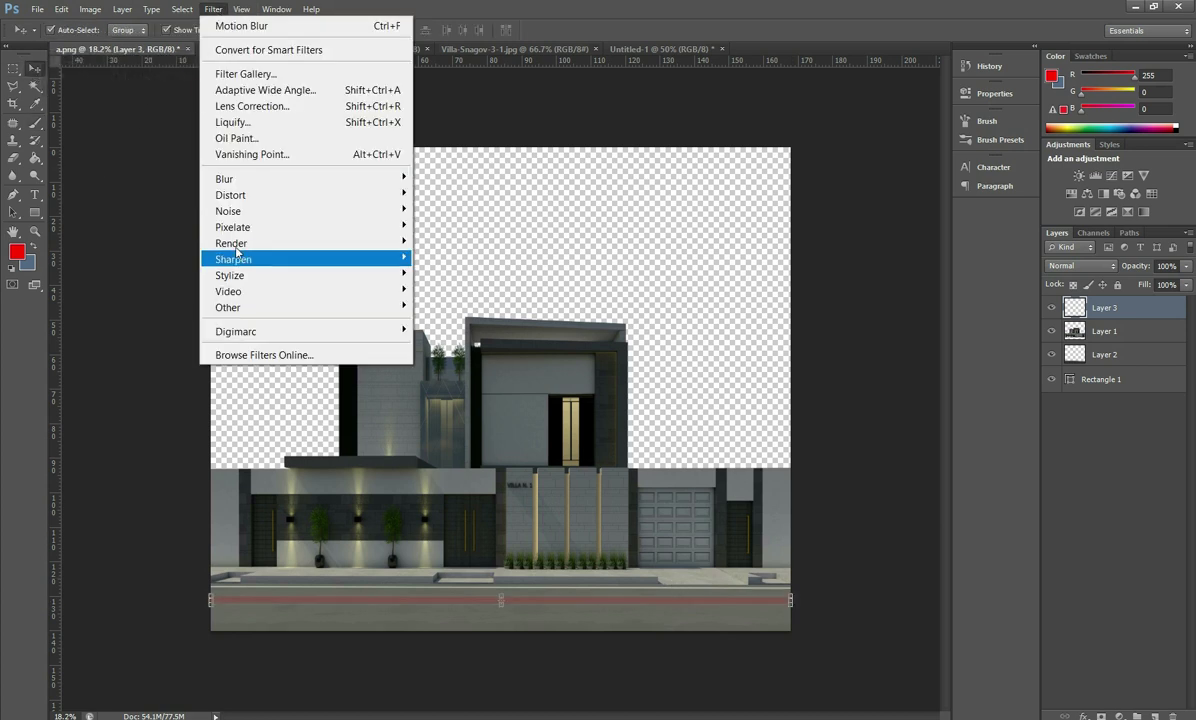
{"action": "left_click", "coordinate": [425, 331]}
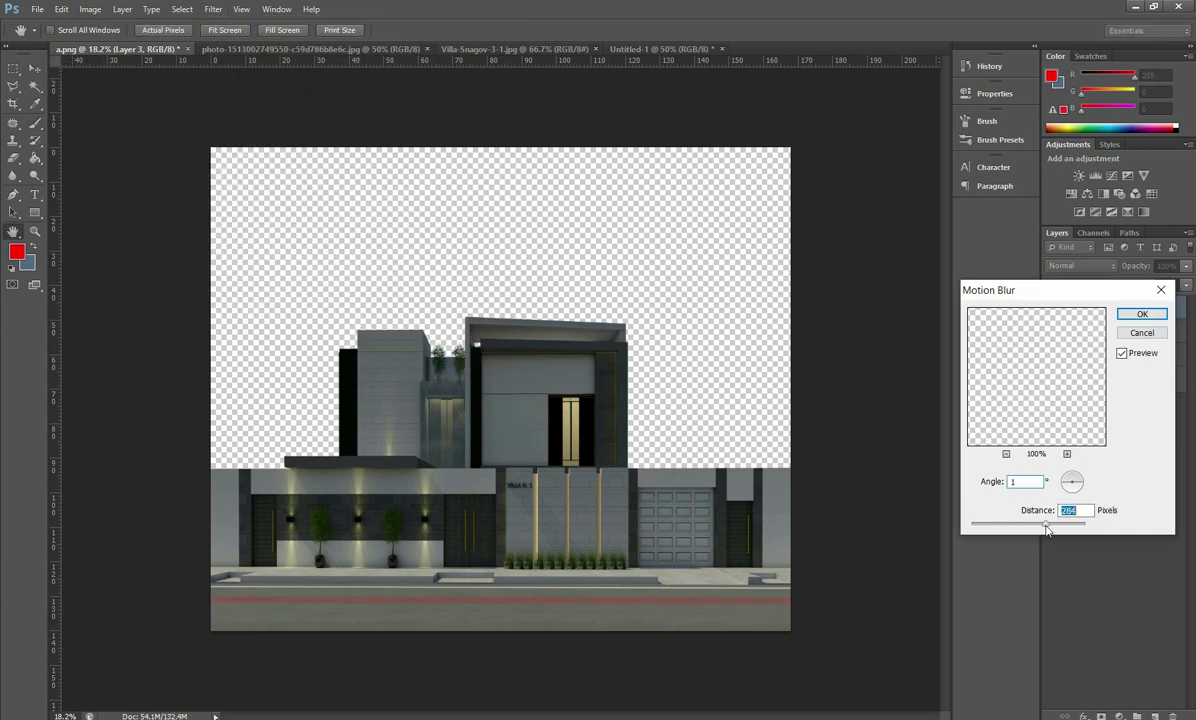
Step: Enter -86 in Motion Blur, then dismiss it and the Filter menu without applying anything
{"action": "type", "text": "-86"}
{"action": "key", "text": "Return"}
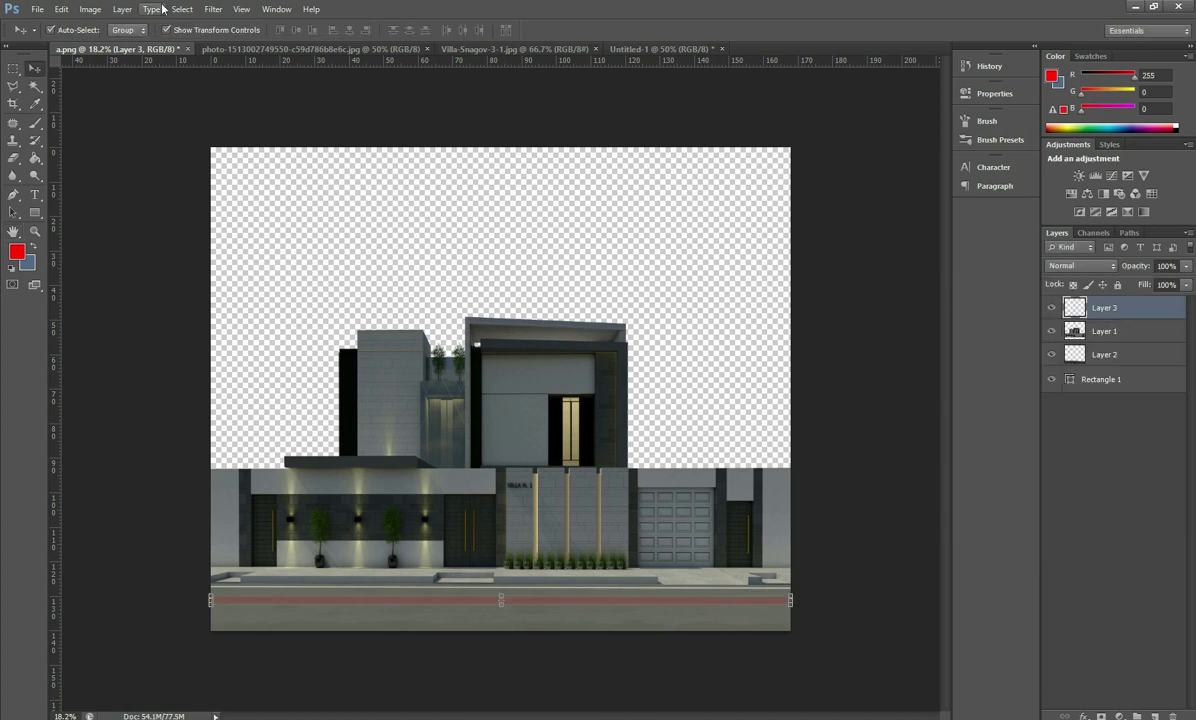
{"action": "left_click", "coordinate": [213, 9]}
{"action": "mouse_move", "coordinate": [300, 178]}
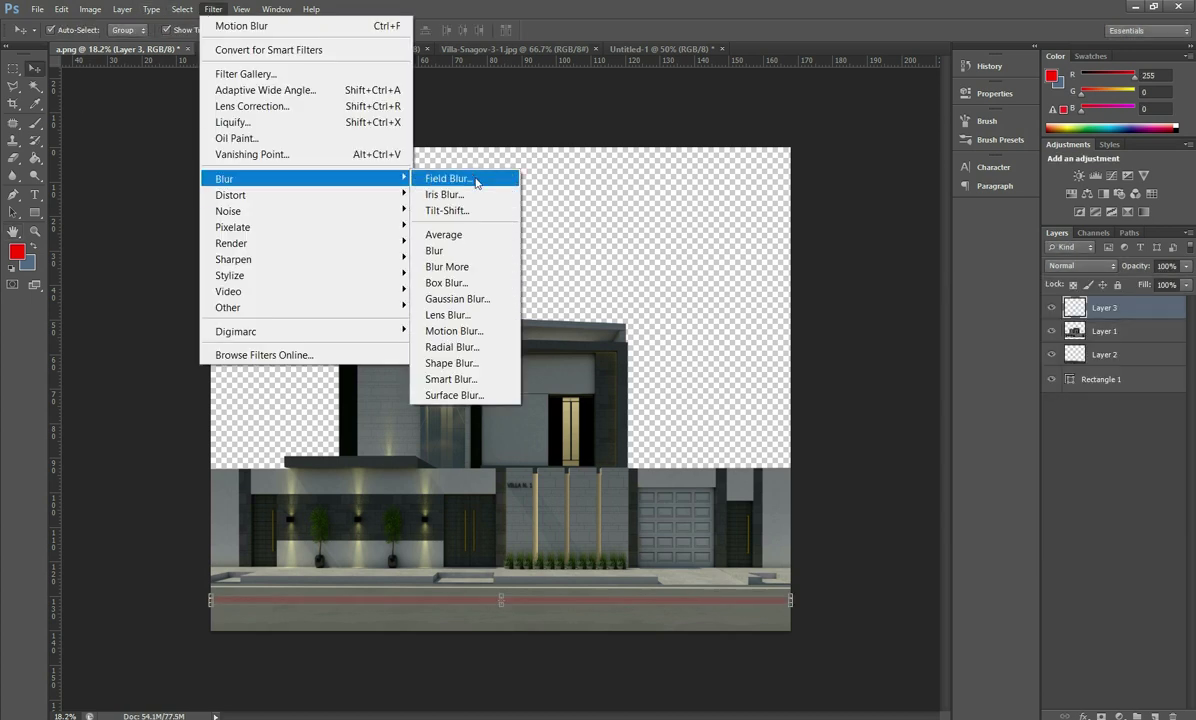
{"action": "key", "text": "Escape"}
{"action": "scroll", "coordinate": [494, 618], "scroll_direction": "up", "scroll_amount": 5}
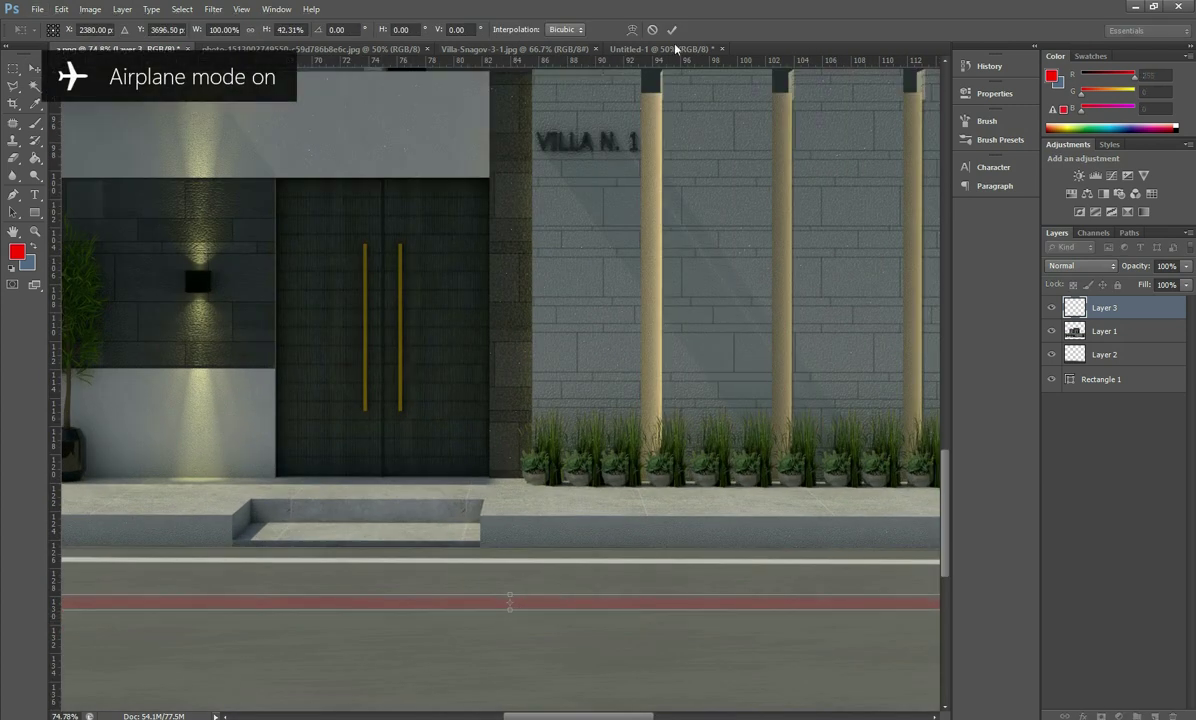
{"action": "scroll", "coordinate": [520, 600], "scroll_direction": "down", "scroll_amount": 2}
{"action": "scroll", "coordinate": [524, 566], "scroll_direction": "down", "scroll_amount": 2}
{"action": "right_click", "coordinate": [1105, 307]}
Step: Give the red line a pink Outer Glow with low opacity, Spread 54% and Size 9 px
{"action": "left_click", "coordinate": [900, 233]}
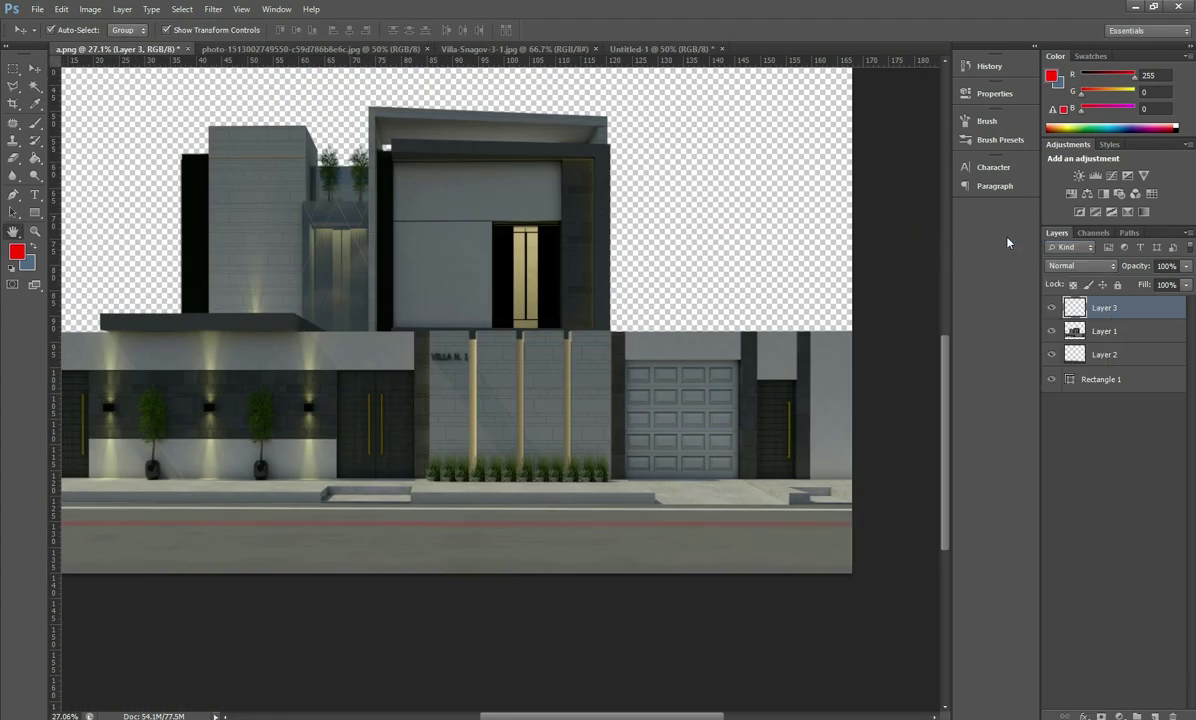
{"action": "left_click", "coordinate": [773, 412]}
{"action": "left_click_drag", "start_coordinate": [1004, 275], "coordinate": [957, 284]}
{"action": "mouse_move", "coordinate": [952, 362]}
{"action": "left_mouse_down"}
{"action": "mouse_move", "coordinate": [986, 362]}
{"action": "mouse_move", "coordinate": [960, 379]}
{"action": "left_mouse_up"}
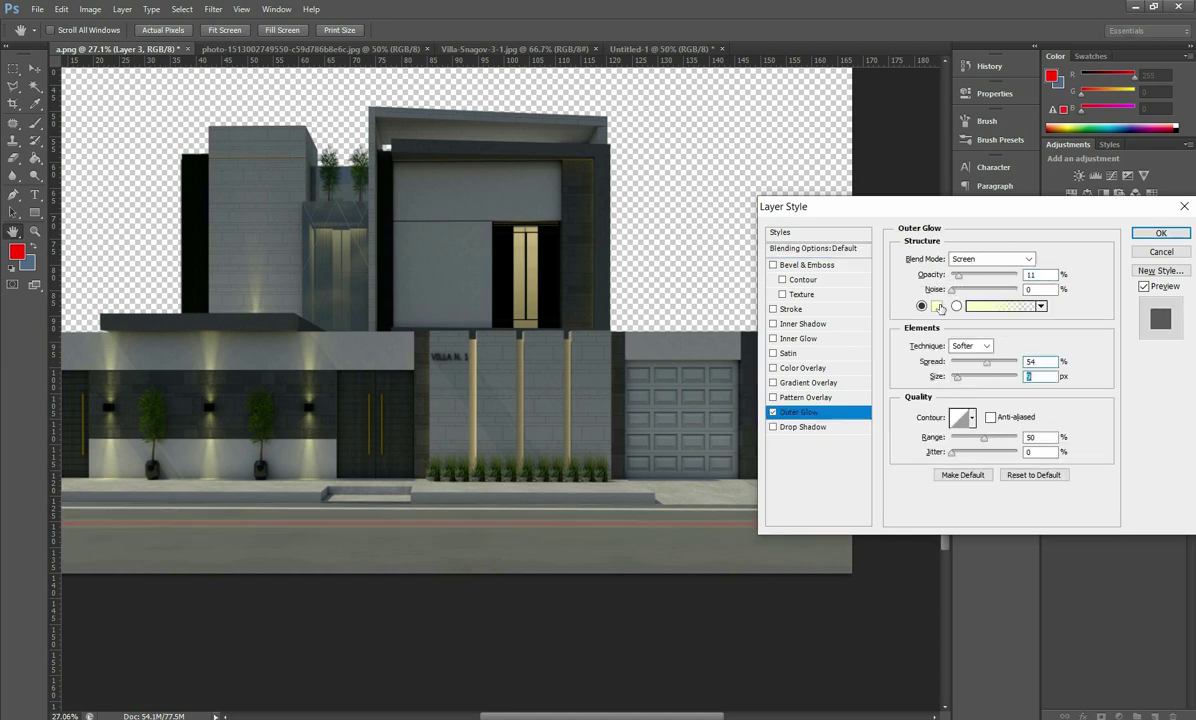
{"action": "left_click", "coordinate": [937, 306]}
{"action": "left_click", "coordinate": [966, 175]}
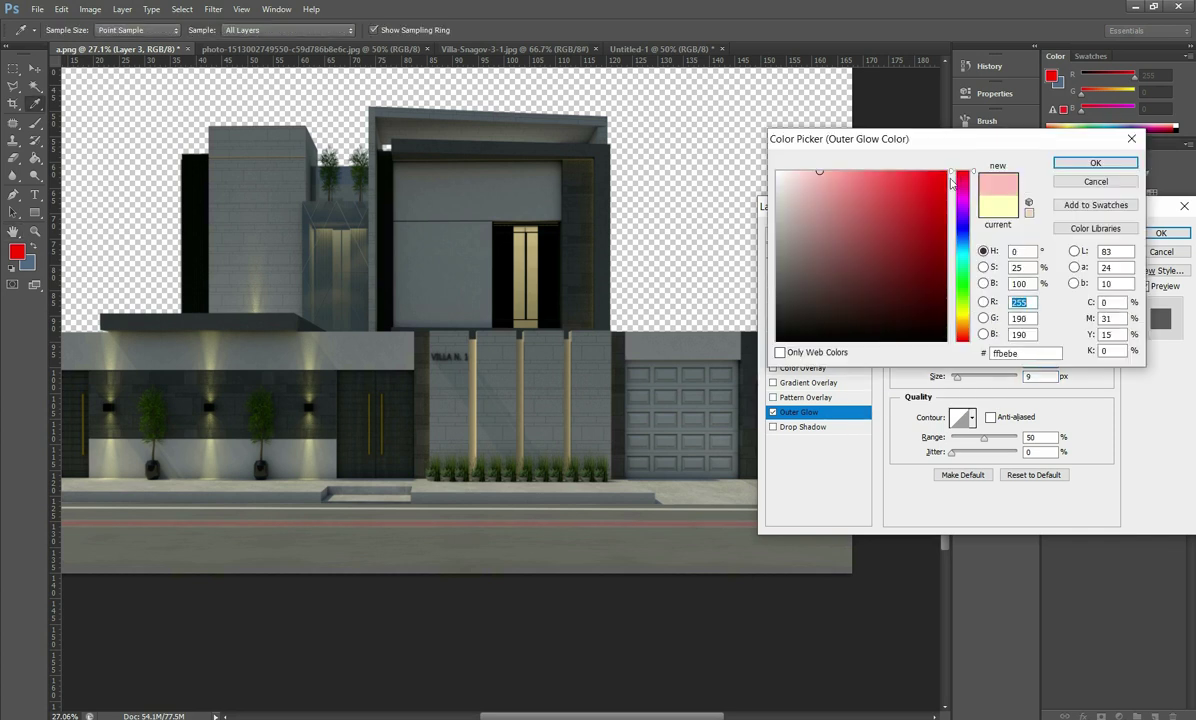
{"action": "left_click", "coordinate": [1095, 162]}
{"action": "left_click", "coordinate": [1161, 232]}
Step: Squash the red line to about a third of its height with Free Transform
{"action": "scroll", "coordinate": [424, 537], "scroll_direction": "up", "scroll_amount": 3}
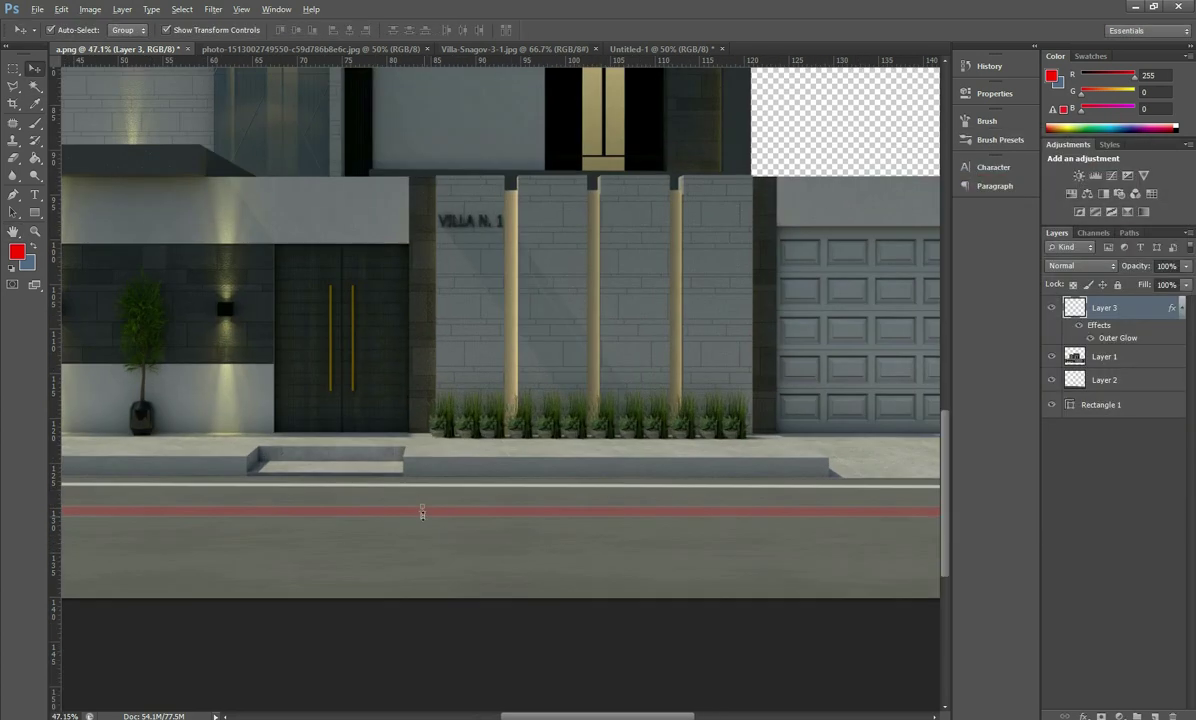
{"action": "scroll", "coordinate": [424, 537], "scroll_direction": "up", "scroll_amount": 5}
{"action": "key", "text": "ctrl+t"}
{"action": "left_click_drag", "start_coordinate": [424, 519], "coordinate": [429, 509]}
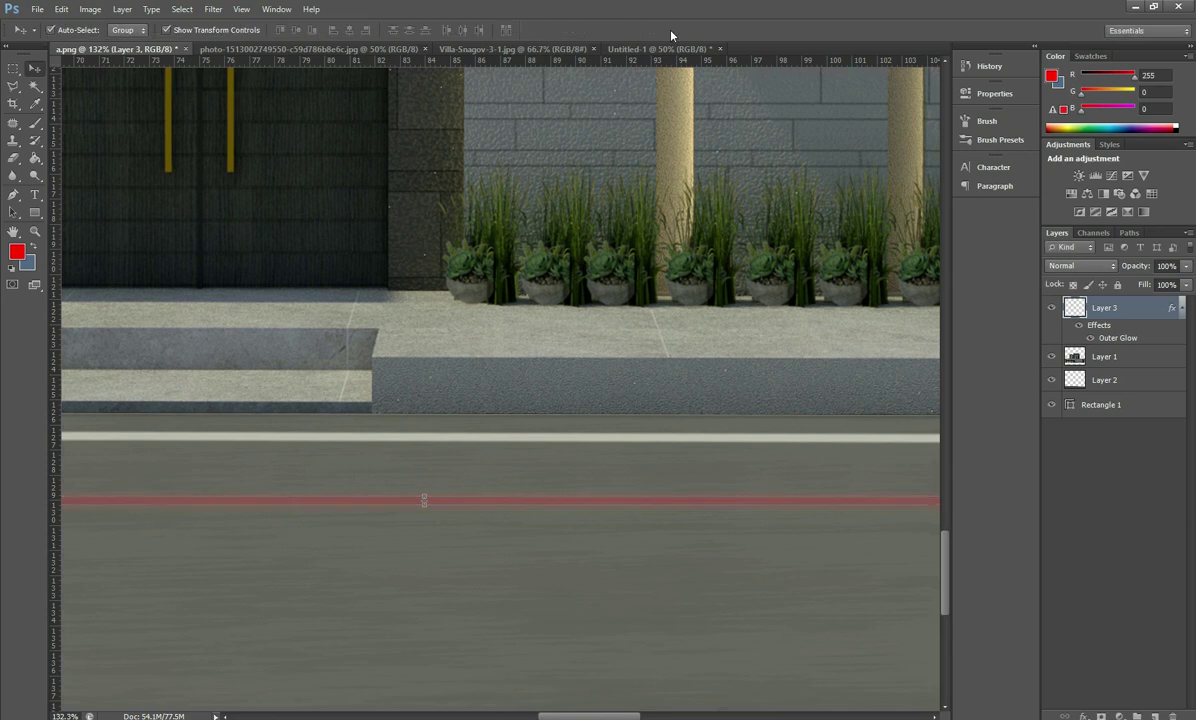
Step: Commit the thinner red line, then stretch it to nearly double its height
{"action": "left_click", "coordinate": [671, 34]}
{"action": "scroll", "coordinate": [459, 537], "scroll_direction": "down", "scroll_amount": 3}
{"action": "scroll", "coordinate": [454, 550], "scroll_direction": "down", "scroll_amount": 2}
{"action": "scroll", "coordinate": [448, 526], "scroll_direction": "down", "scroll_amount": 2}
{"action": "scroll", "coordinate": [450, 535], "scroll_direction": "up", "scroll_amount": 3}
{"action": "scroll", "coordinate": [450, 535], "scroll_direction": "up", "scroll_amount": 2}
{"action": "key", "text": "ctrl+t"}
{"action": "left_click_drag", "start_coordinate": [464, 481], "coordinate": [466, 500]}
{"action": "scroll", "coordinate": [483, 496], "scroll_direction": "down", "scroll_amount": 4}
{"action": "scroll", "coordinate": [483, 496], "scroll_direction": "down", "scroll_amount": 1}
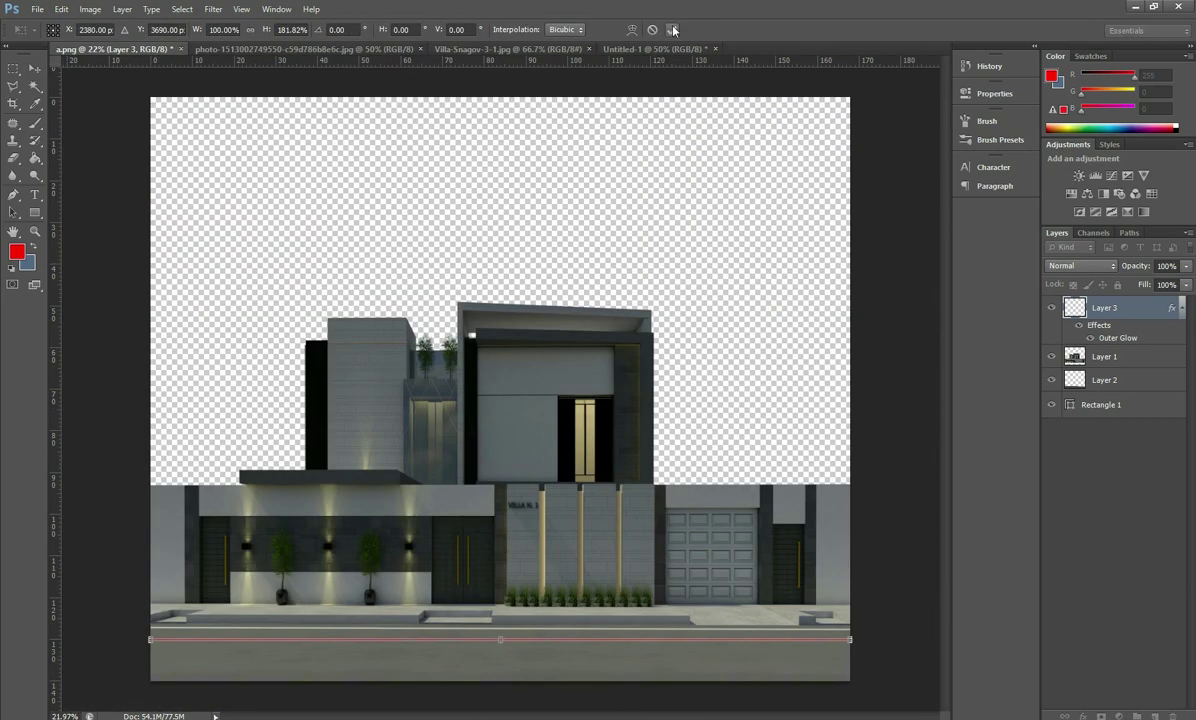
{"action": "left_click", "coordinate": [672, 30]}
Step: Motion-blur the red line and Alt-drag a duplicate slightly lower on the road
{"action": "left_click", "coordinate": [213, 9]}
{"action": "mouse_move", "coordinate": [224, 178]}
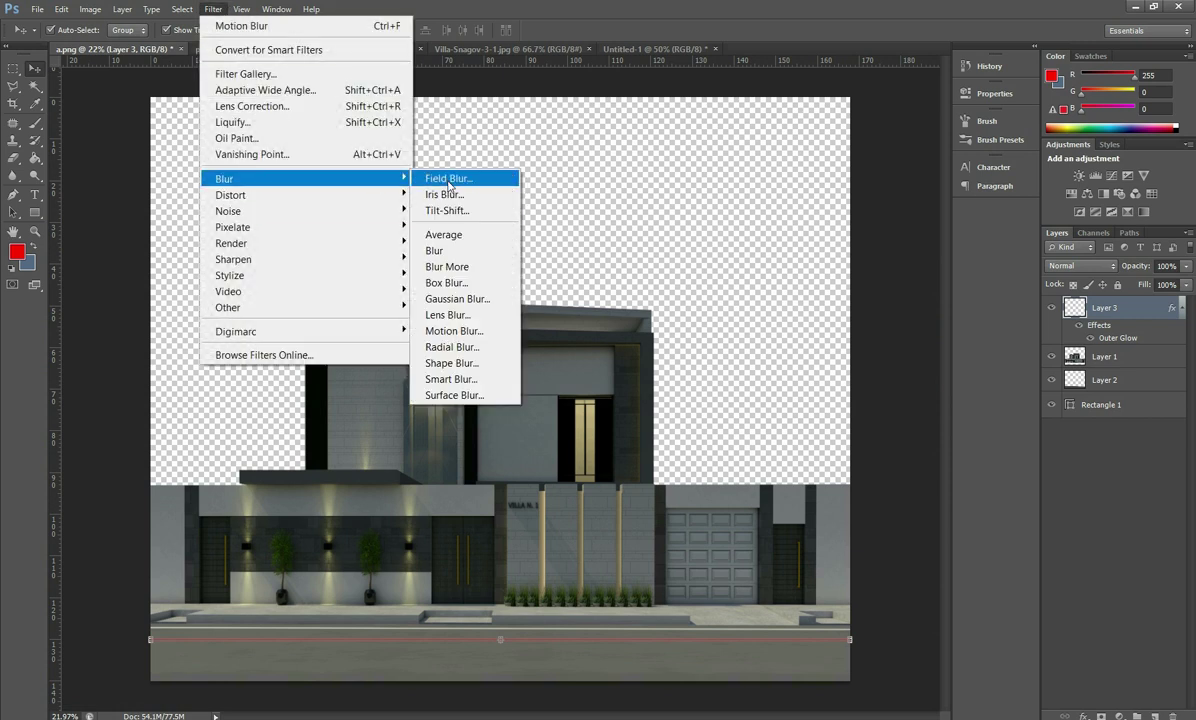
{"action": "left_click", "coordinate": [470, 340]}
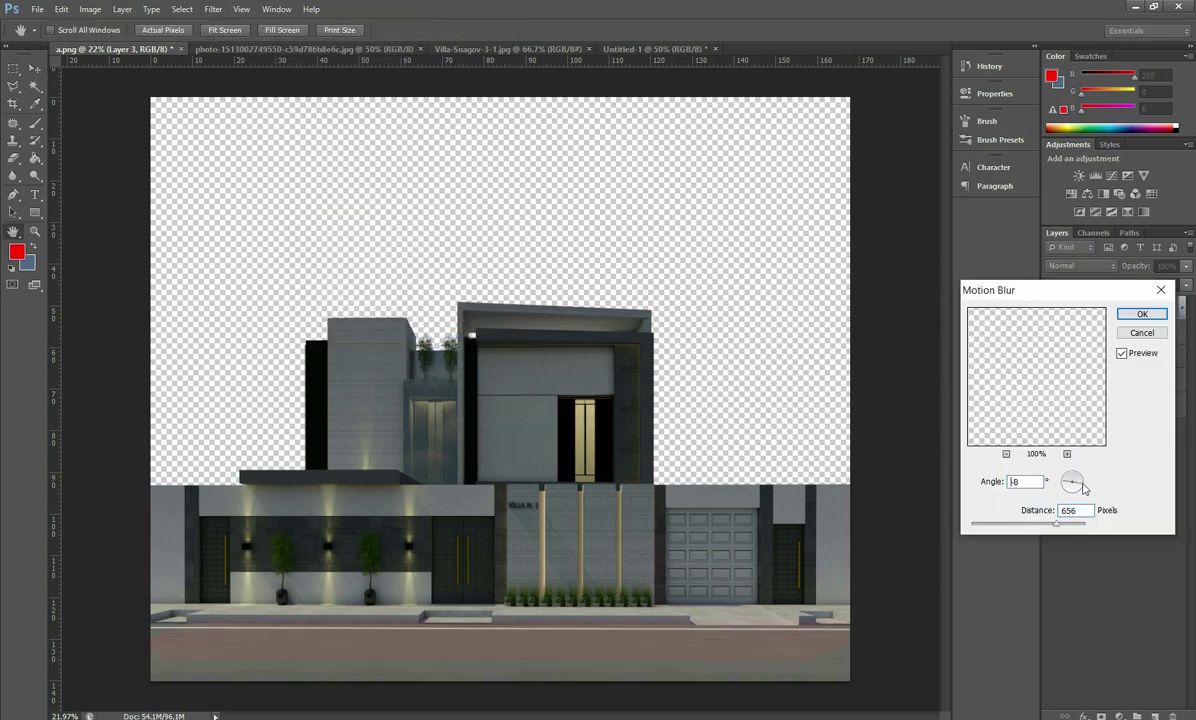
{"action": "left_click", "coordinate": [1143, 315]}
{"action": "key", "text": "v"}
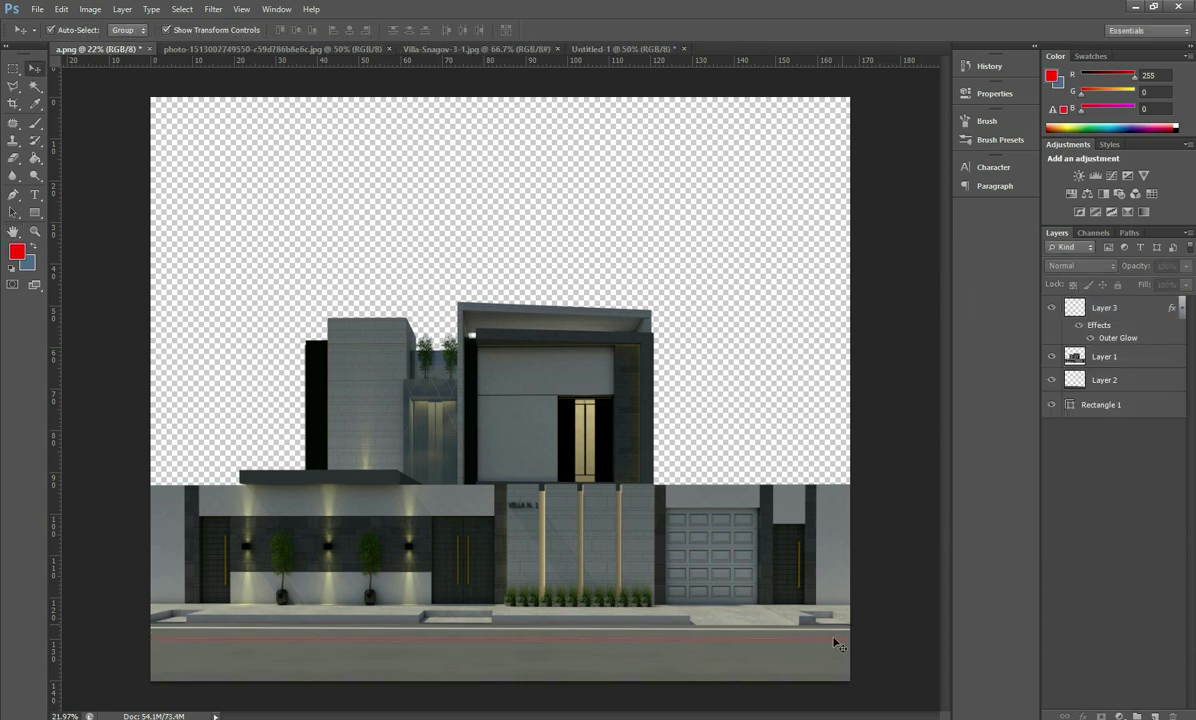
{"action": "left_click_drag", "start_coordinate": [820, 648], "coordinate": [880, 582]}
Step: Give Layer 3 copy a yellow Color Overlay and a golden Outer Glow
{"action": "right_click", "coordinate": [1115, 302]}
{"action": "left_click", "coordinate": [900, 222]}
{"action": "left_click", "coordinate": [802, 368]}
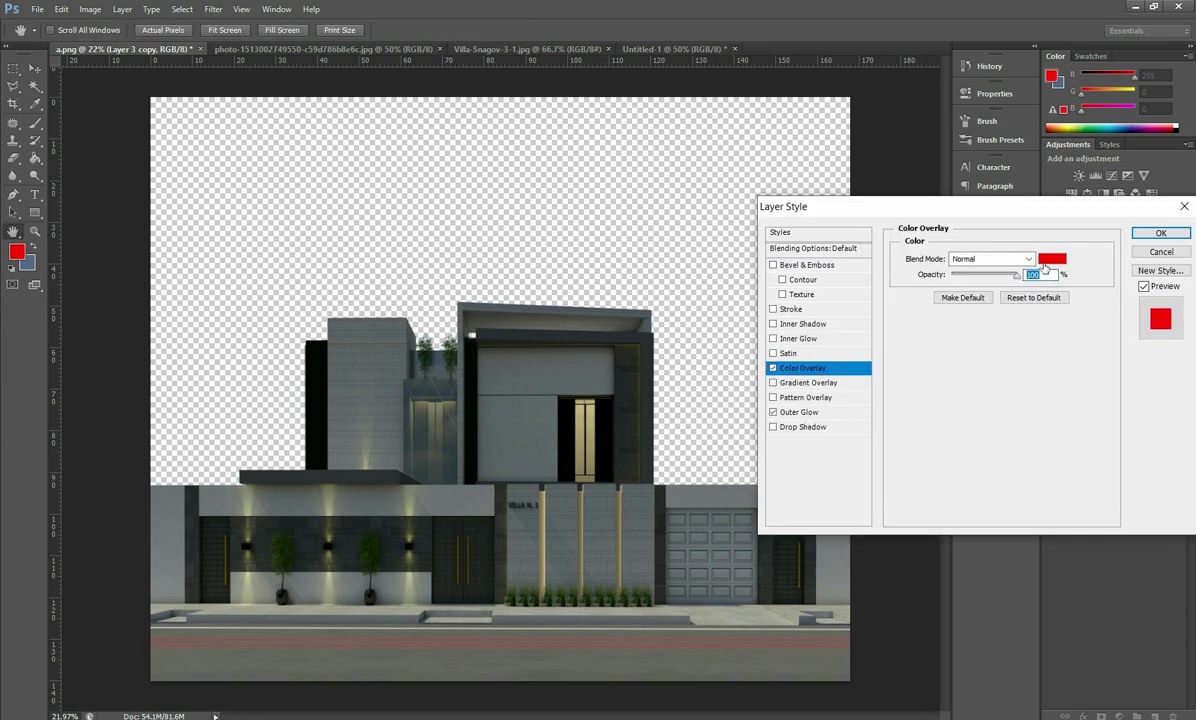
{"action": "left_click", "coordinate": [1100, 259]}
{"action": "left_click", "coordinate": [962, 316]}
{"action": "left_click_drag", "start_coordinate": [962, 316], "coordinate": [964, 321]}
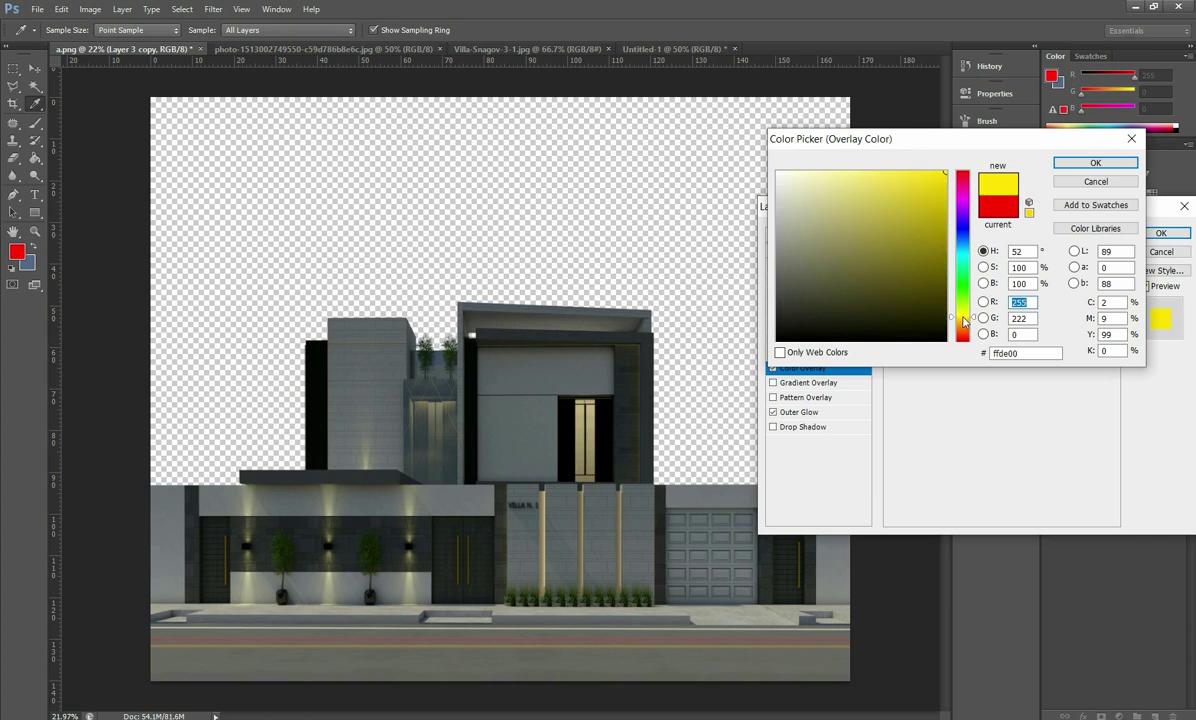
{"action": "left_click", "coordinate": [1095, 162]}
{"action": "left_click", "coordinate": [800, 412]}
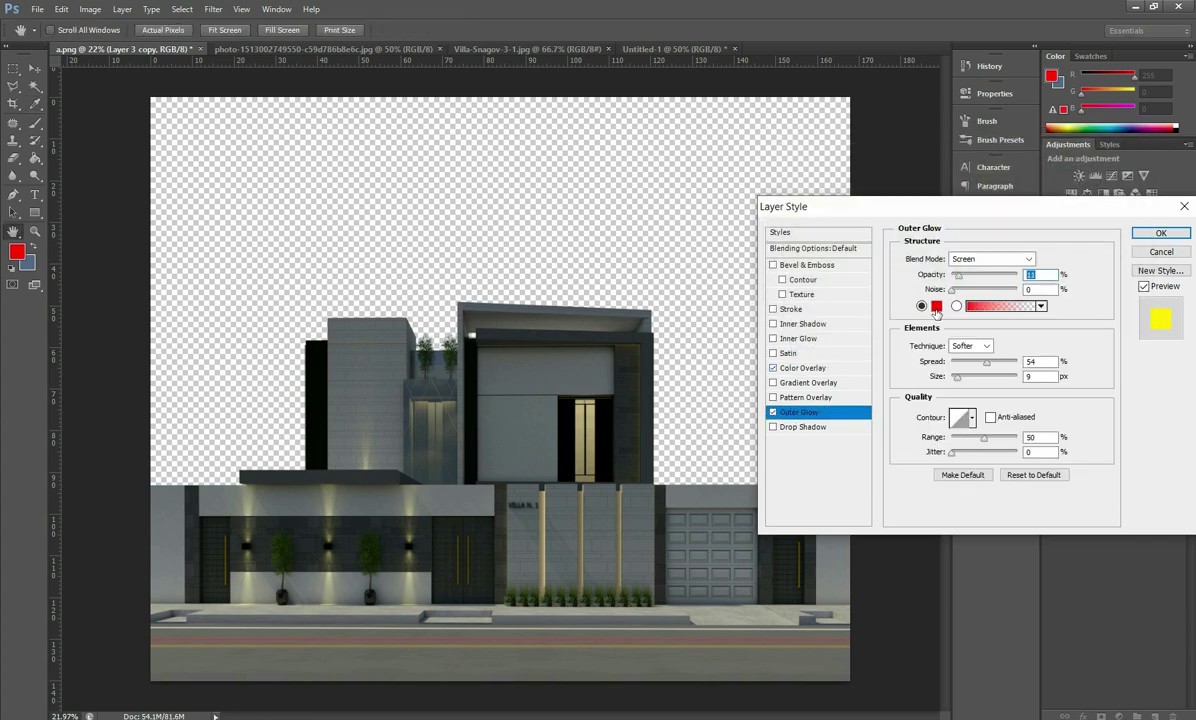
{"action": "left_click", "coordinate": [855, 300]}
{"action": "left_click", "coordinate": [964, 321]}
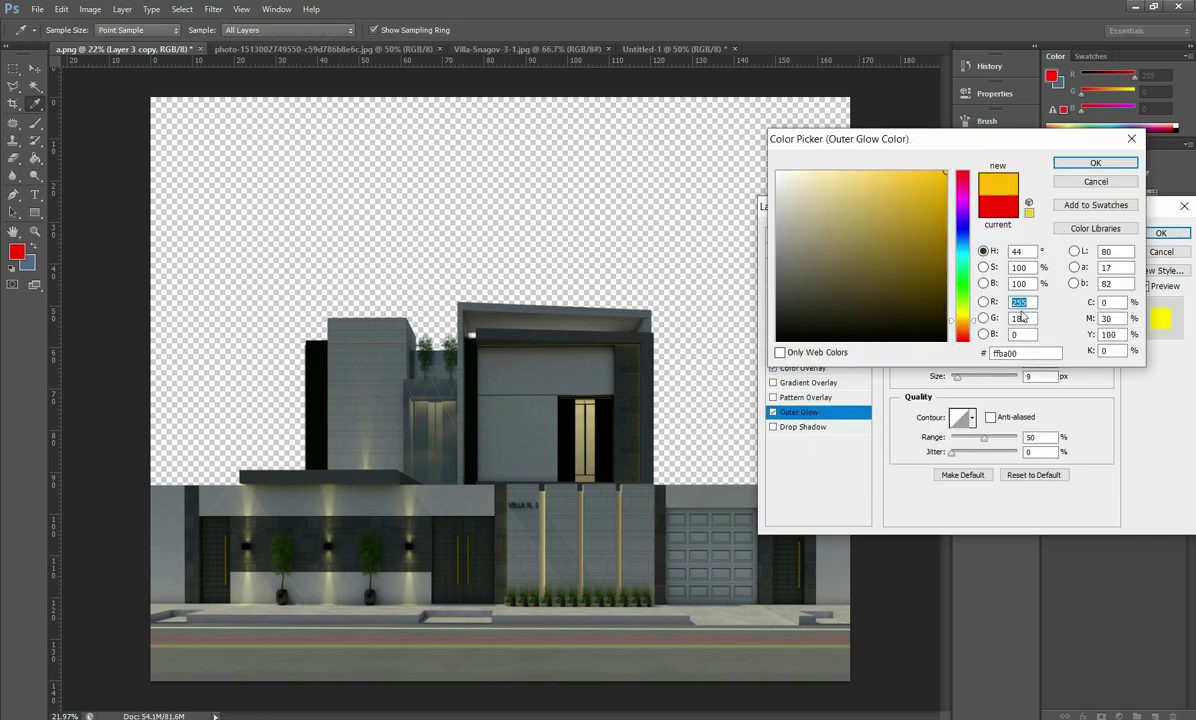
{"action": "left_click", "coordinate": [1095, 162]}
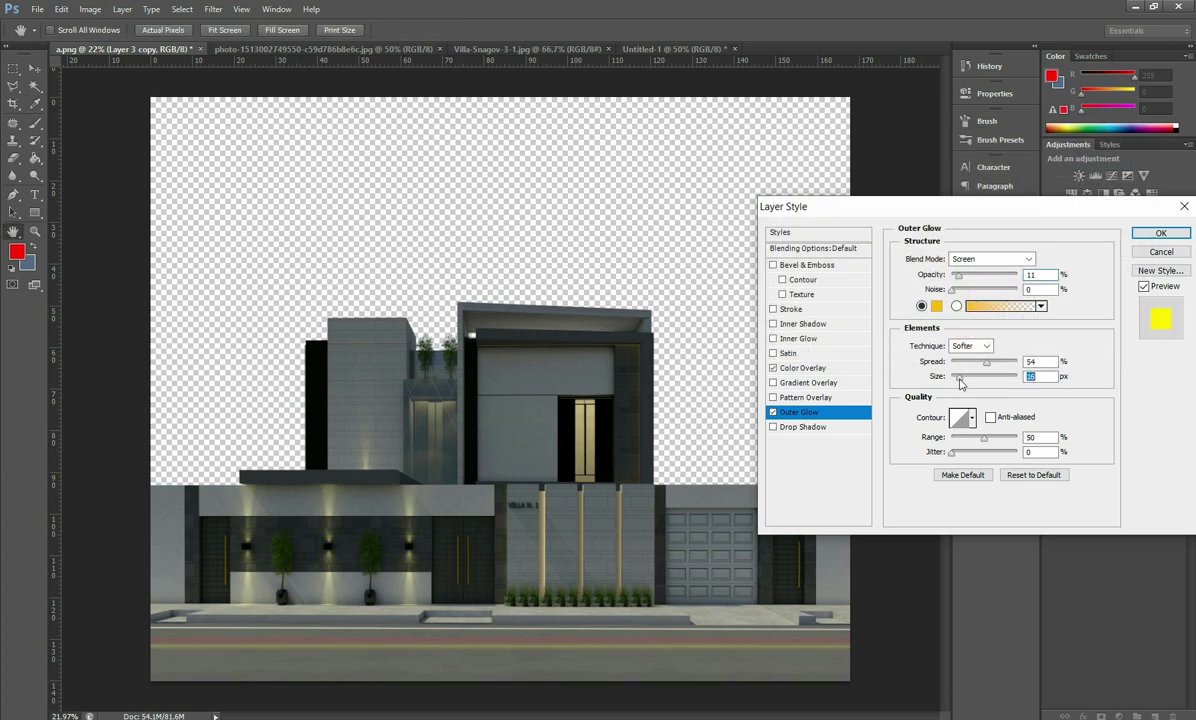
{"action": "key", "text": "Return"}
Step: Group both line layers together into Group 1
{"action": "left_click", "coordinate": [1176, 308]}
{"action": "left_click", "coordinate": [1173, 331]}
{"action": "left_click", "coordinate": [1115, 331], "text": "shift"}
{"action": "key", "text": "ctrl+g"}
Step: Add a Brightness/Contrast adjustment above the villa layer and raise its brightness
{"action": "left_click", "coordinate": [1127, 320]}
{"action": "left_click", "coordinate": [1079, 175]}
{"action": "left_click_drag", "start_coordinate": [876, 176], "coordinate": [896, 183]}
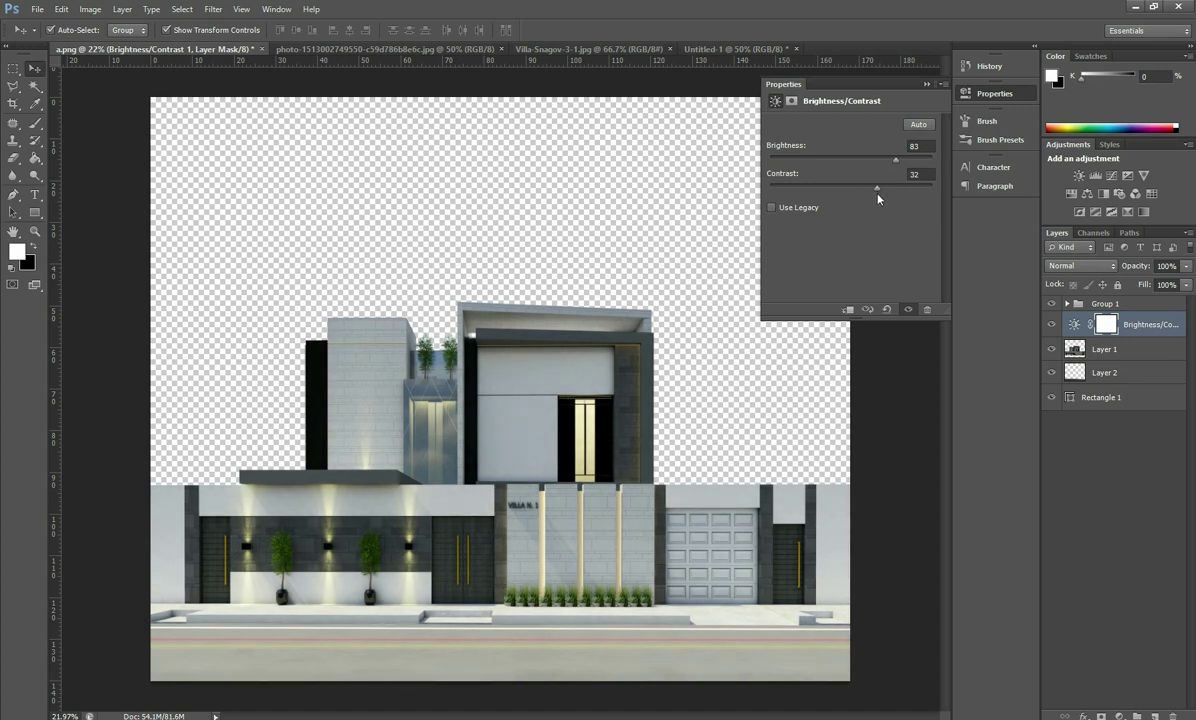
Step: Set the villa's Brightness/Contrast to brightness 83 and contrast about 32, then zoom out
{"action": "mouse_move", "coordinate": [894, 199]}
{"action": "left_mouse_down"}
{"action": "mouse_move", "coordinate": [780, 210]}
{"action": "mouse_move", "coordinate": [893, 199]}
{"action": "mouse_move", "coordinate": [816, 185]}
{"action": "mouse_move", "coordinate": [880, 203]}
{"action": "left_mouse_up"}
{"action": "left_click", "coordinate": [926, 84]}
{"action": "key", "text": "ctrl+minus"}
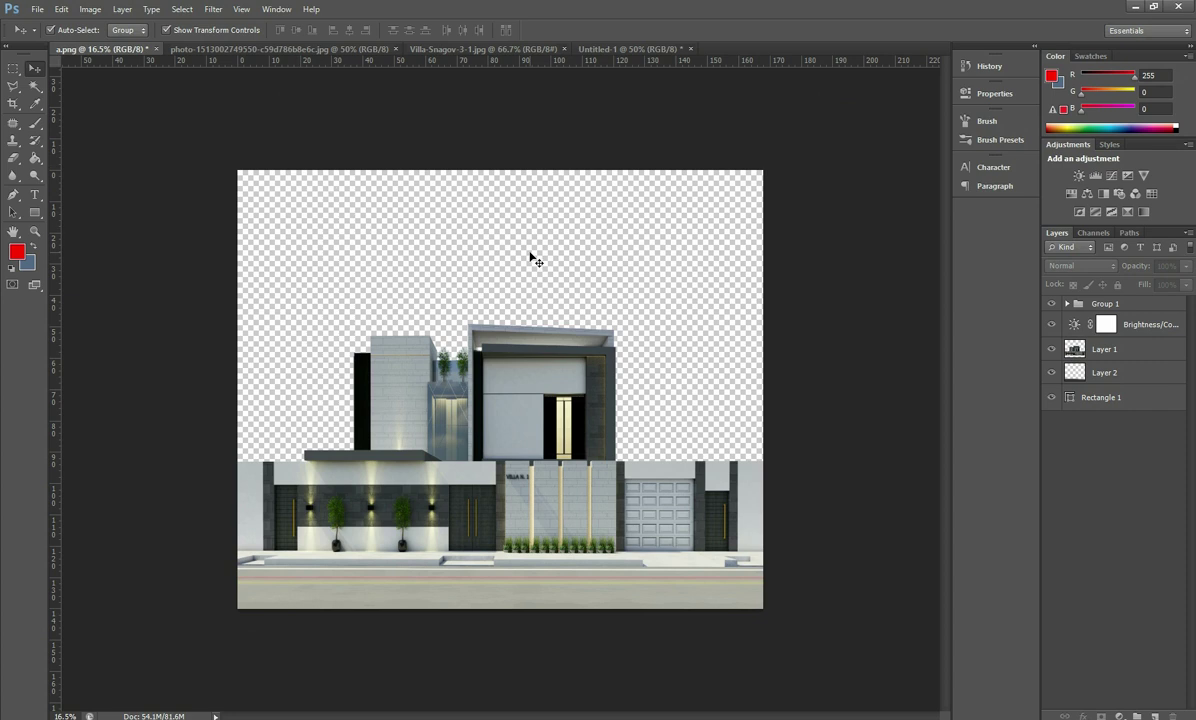
Step: Add a Black & White adjustment to the cloud sky photo, weakened to 97% opacity
{"action": "key", "text": "ctrl+Tab"}
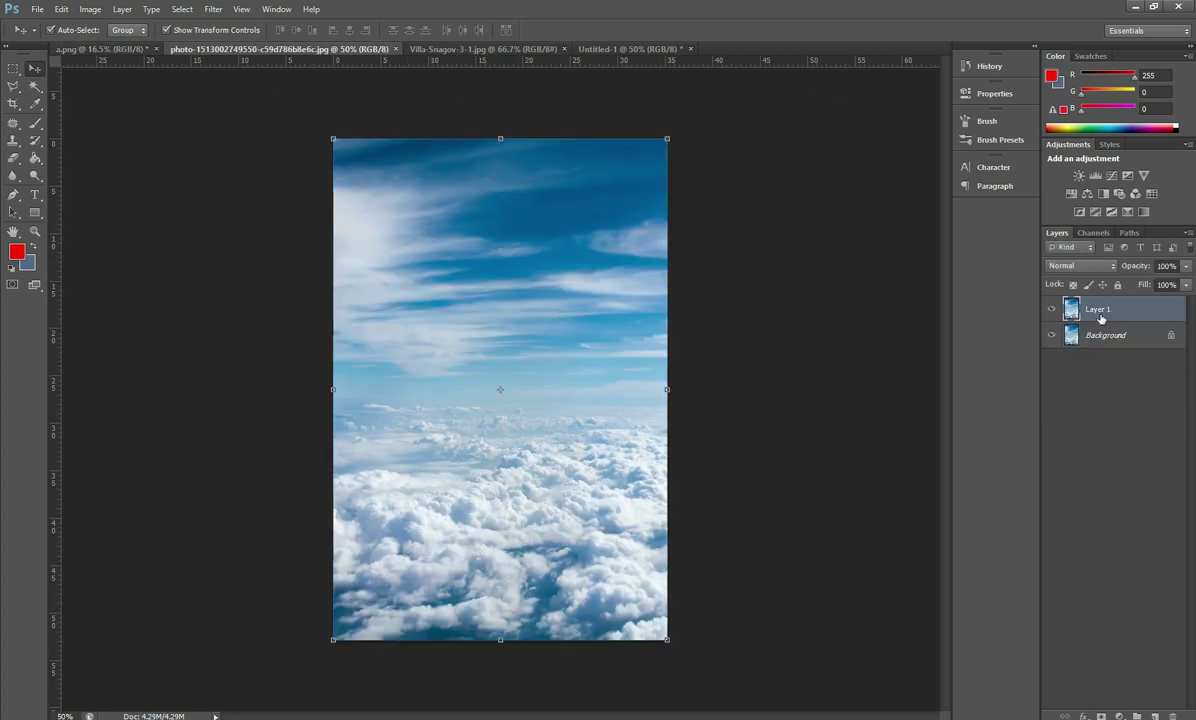
{"action": "left_click", "coordinate": [1116, 193]}
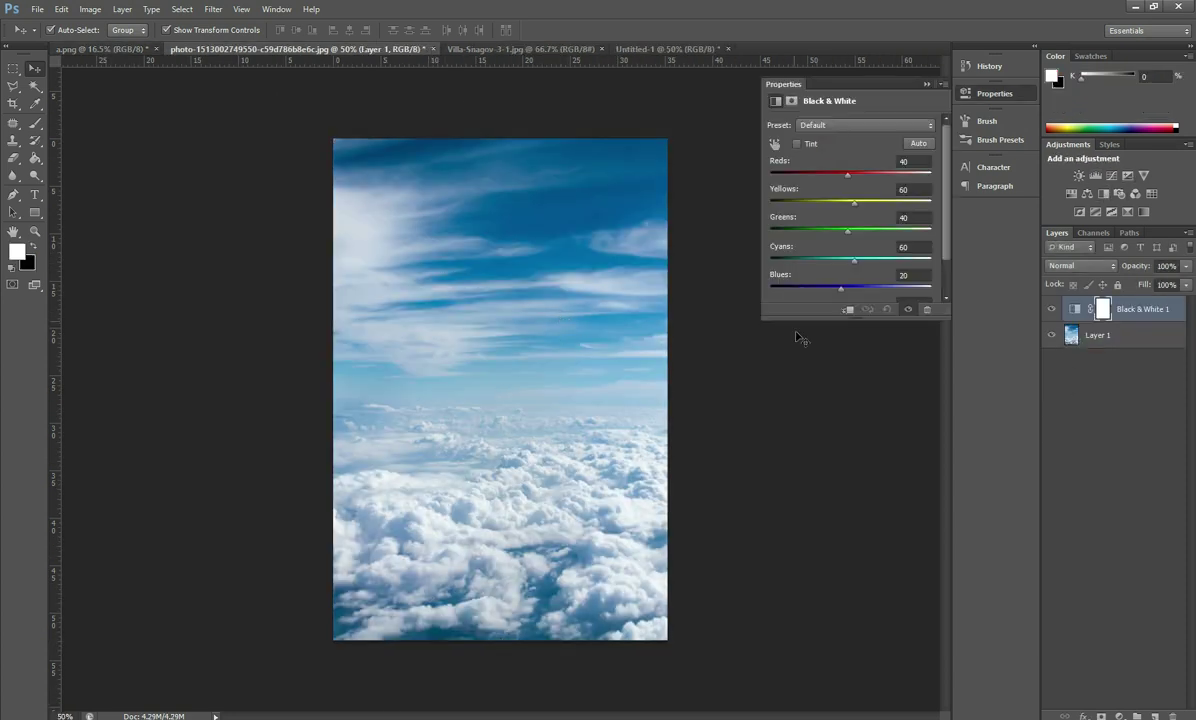
{"action": "left_click", "coordinate": [926, 84]}
{"action": "left_click_drag", "start_coordinate": [1154, 284], "coordinate": [1162, 284]}
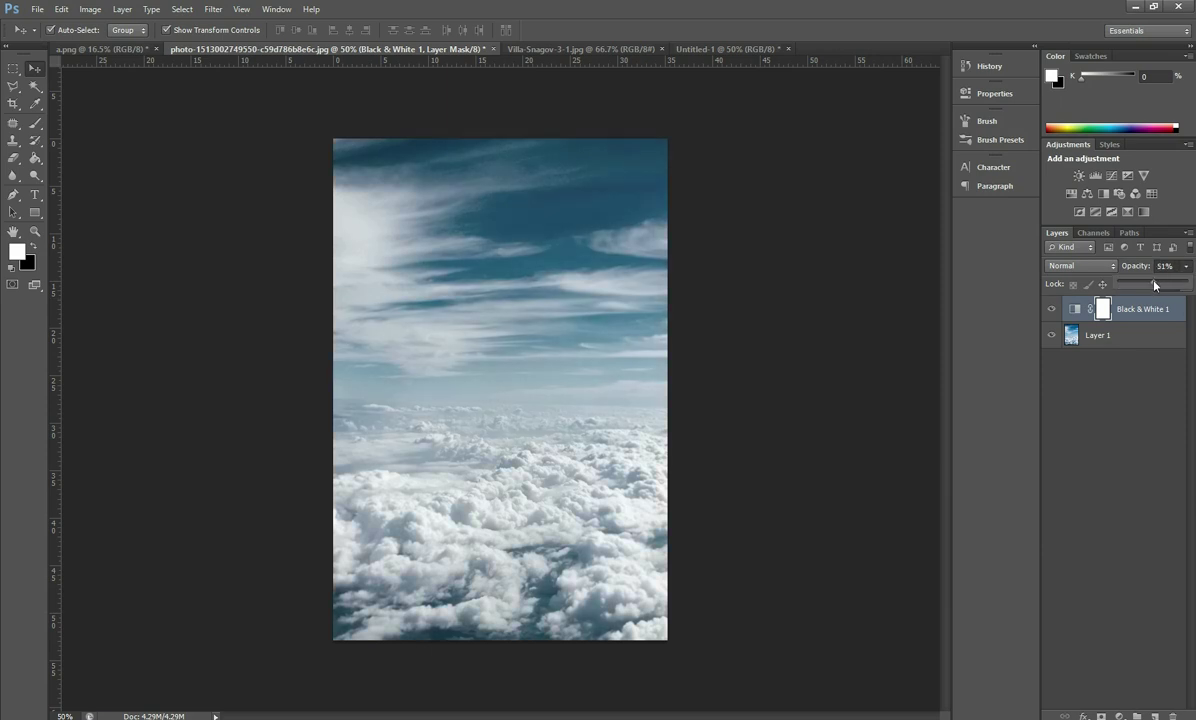
{"action": "left_click", "coordinate": [1108, 336]}
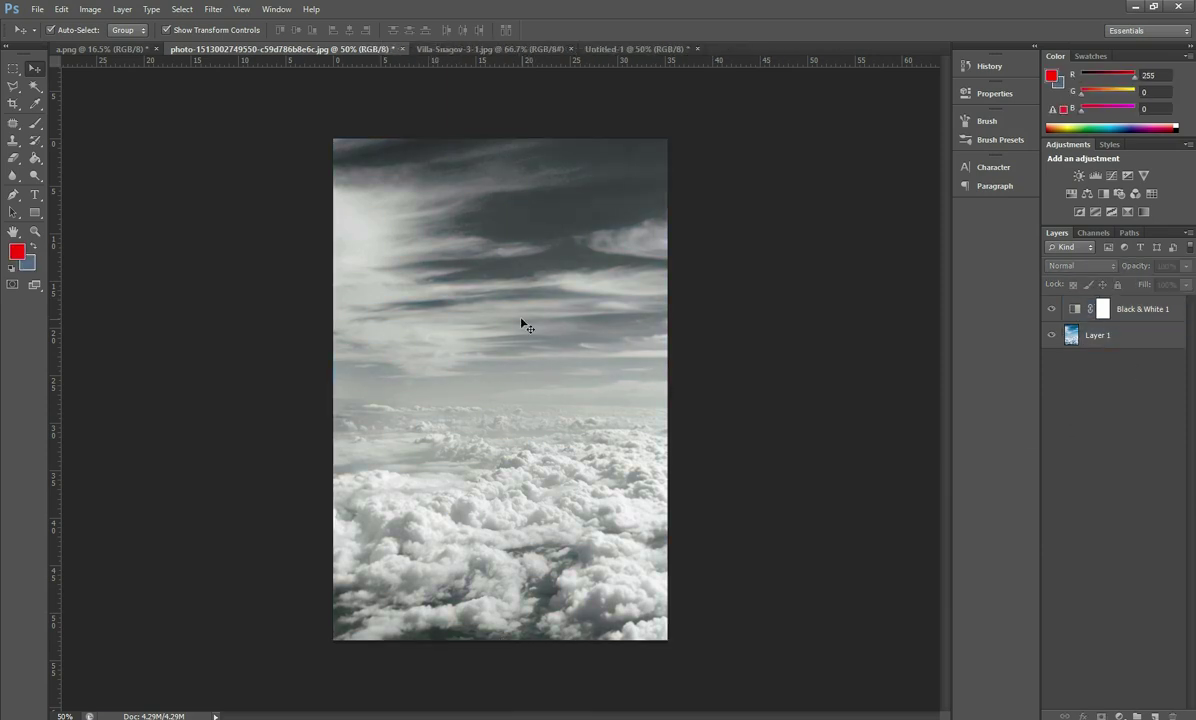
Step: Select both the sky photo layer and its Black & White layer for smart-object conversion
{"action": "left_click_drag", "start_coordinate": [504, 318], "coordinate": [538, 312]}
{"action": "key", "text": "ctrl+z"}
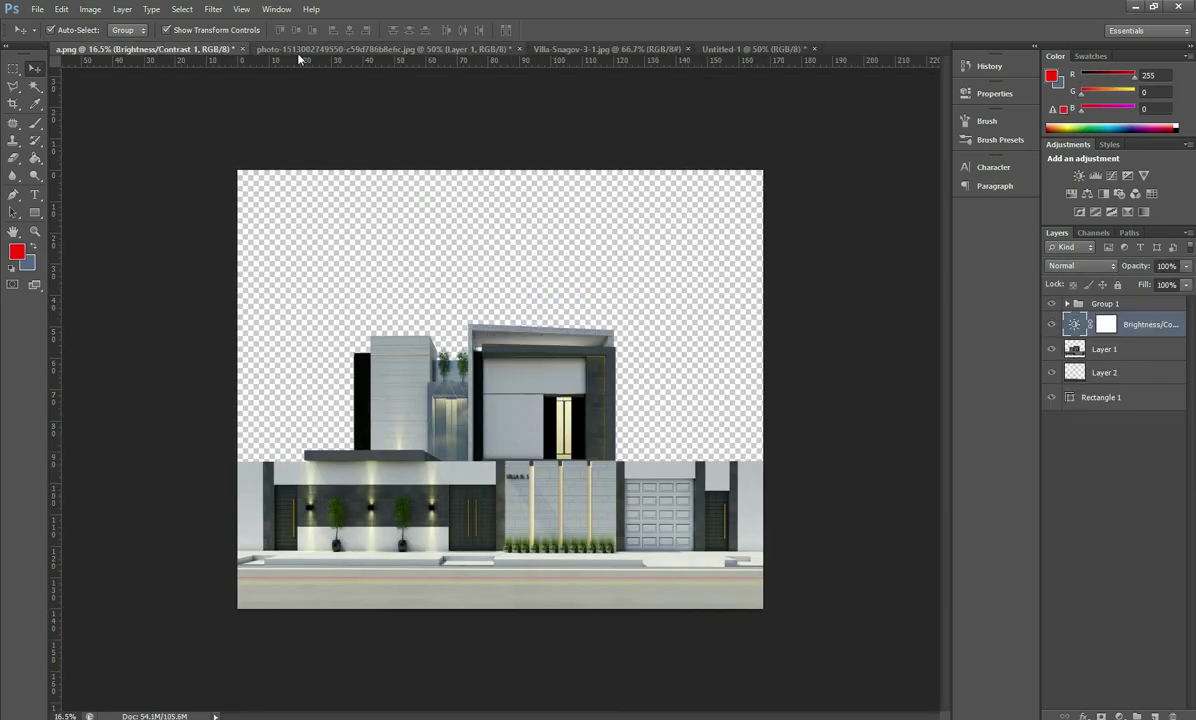
{"action": "left_click", "coordinate": [300, 48]}
{"action": "left_click", "coordinate": [1136, 309]}
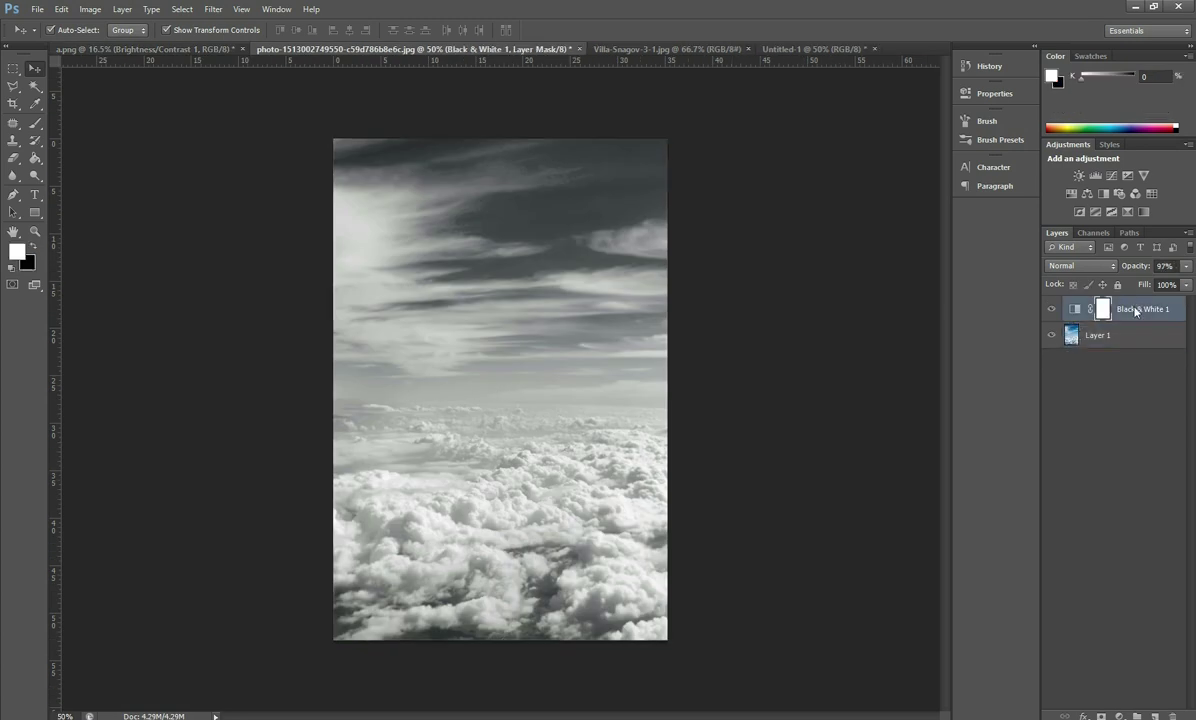
{"action": "left_click", "coordinate": [1129, 338], "text": "shift"}
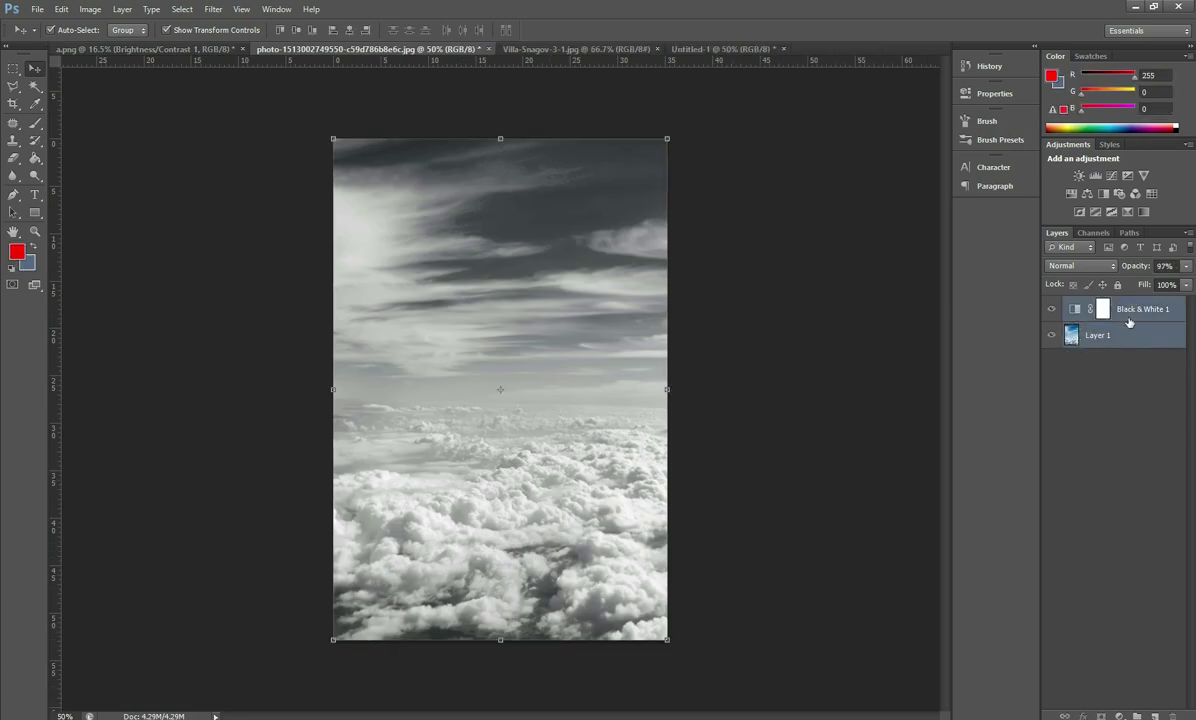
{"action": "right_click", "coordinate": [1128, 318]}
Step: Merge the sky into a smart object, place it in a.png and scale it to fill the canvas
{"action": "left_click", "coordinate": [1128, 310]}
{"action": "mouse_move", "coordinate": [547, 305]}
{"action": "left_mouse_down"}
{"action": "mouse_move", "coordinate": [163, 69]}
{"action": "mouse_move", "coordinate": [310, 178]}
{"action": "left_mouse_up"}
{"action": "key", "text": "ctrl+t"}
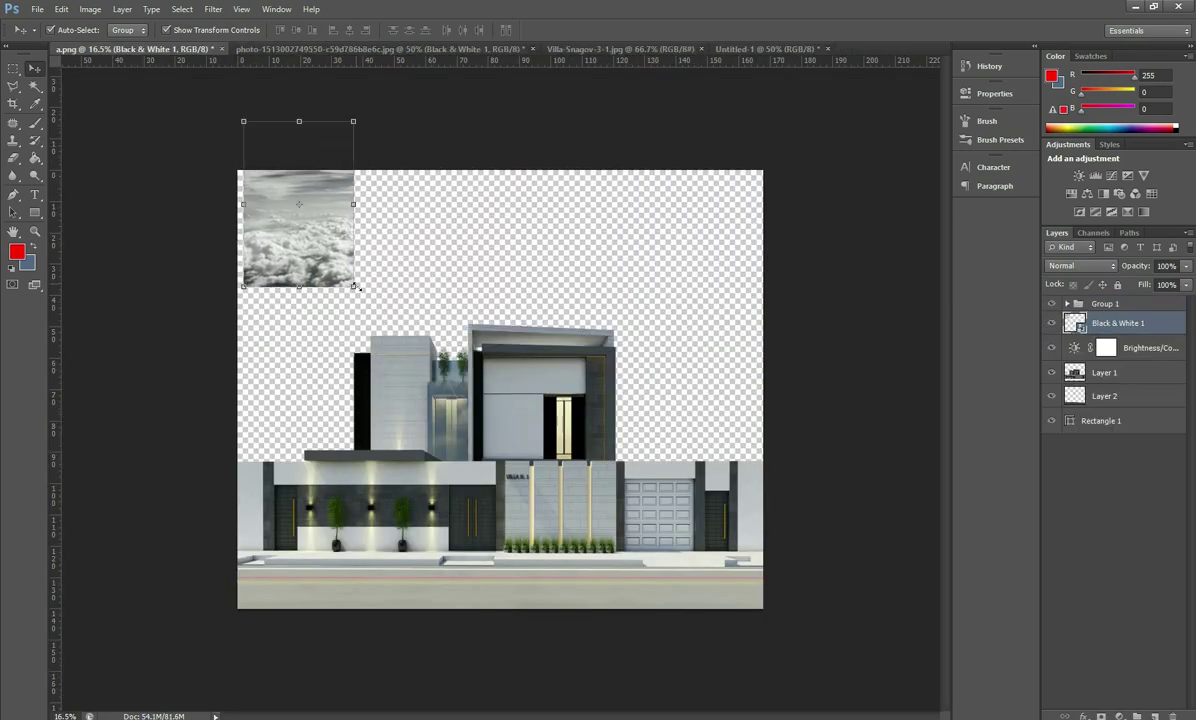
{"action": "left_click_drag", "start_coordinate": [341, 277], "coordinate": [915, 609]}
{"action": "left_click_drag", "start_coordinate": [670, 121], "coordinate": [764, 40]}
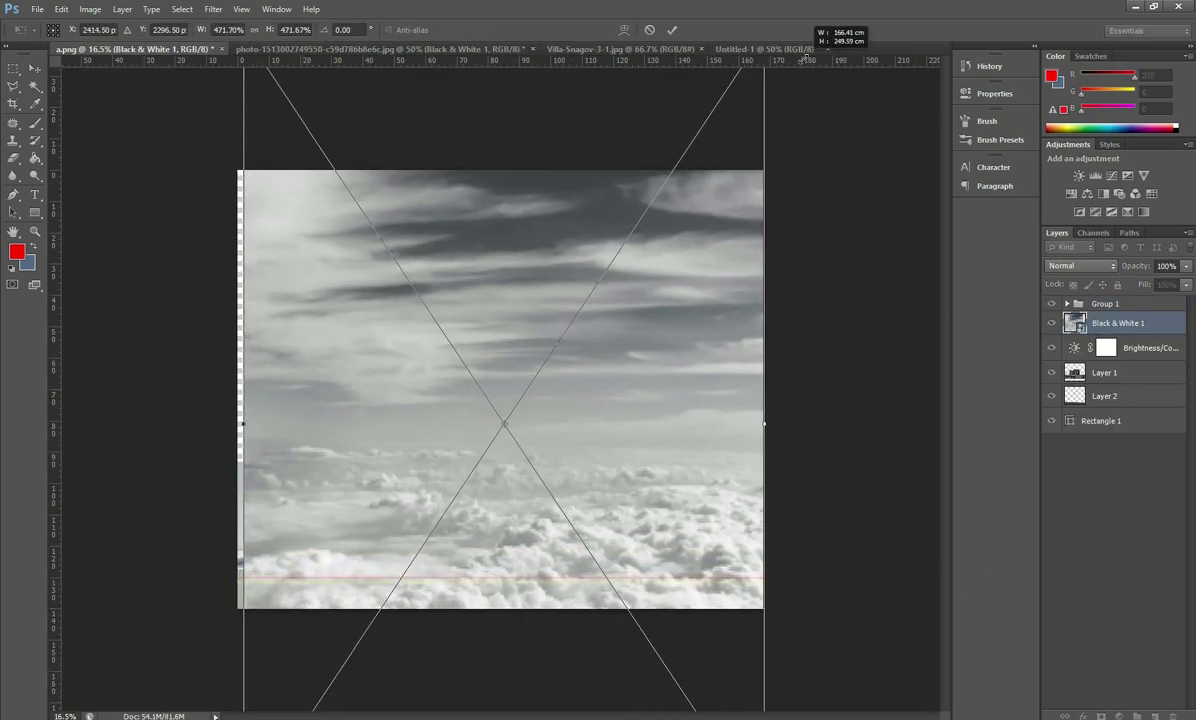
{"action": "key", "text": "ctrl+0"}
{"action": "left_click_drag", "start_coordinate": [326, 148], "coordinate": [321, 139]}
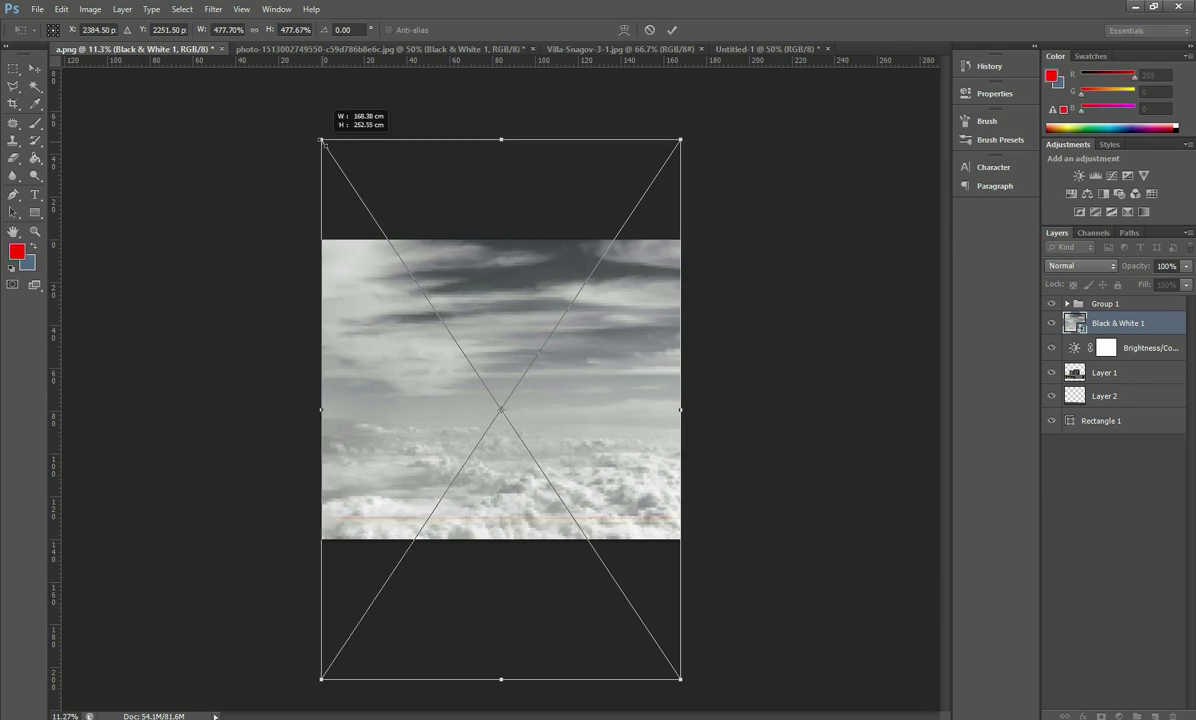
{"action": "key", "text": "Return"}
Step: Stretch the white Rectangle 1 backdrop to the canvas top and stack the sky just above it
{"action": "left_click_drag", "start_coordinate": [1118, 323], "coordinate": [1118, 424]}
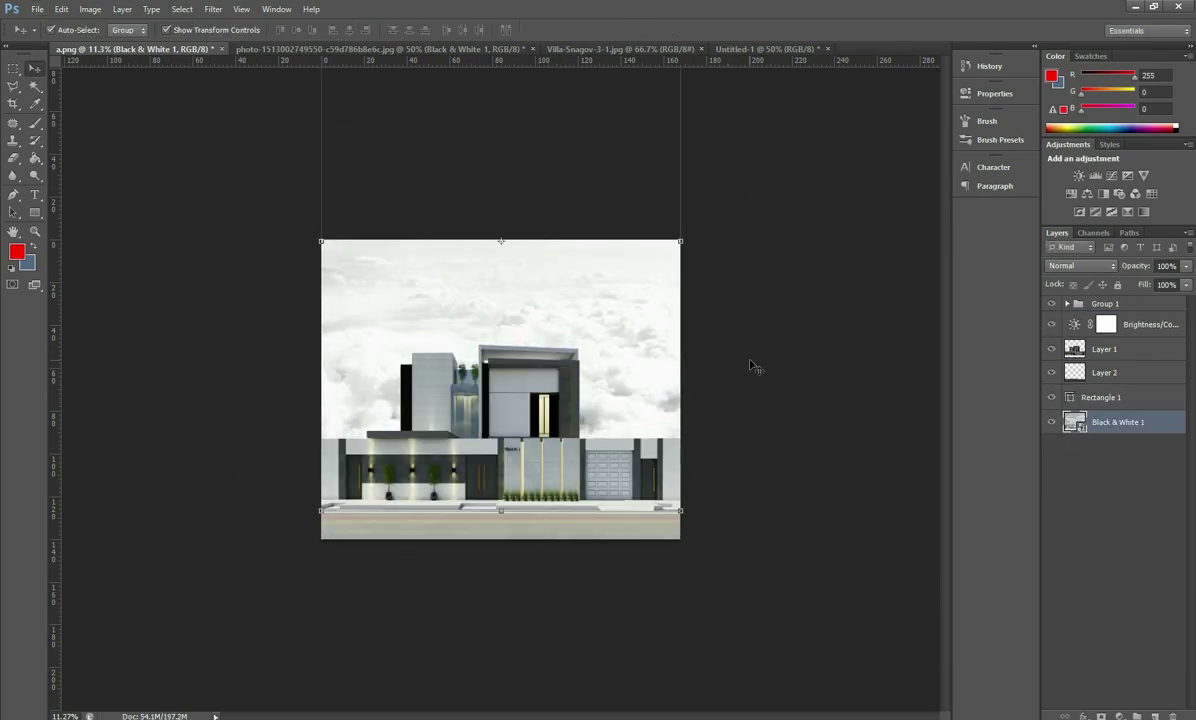
{"action": "left_click", "coordinate": [1068, 398]}
{"action": "left_click_drag", "start_coordinate": [501, 476], "coordinate": [501, 240]}
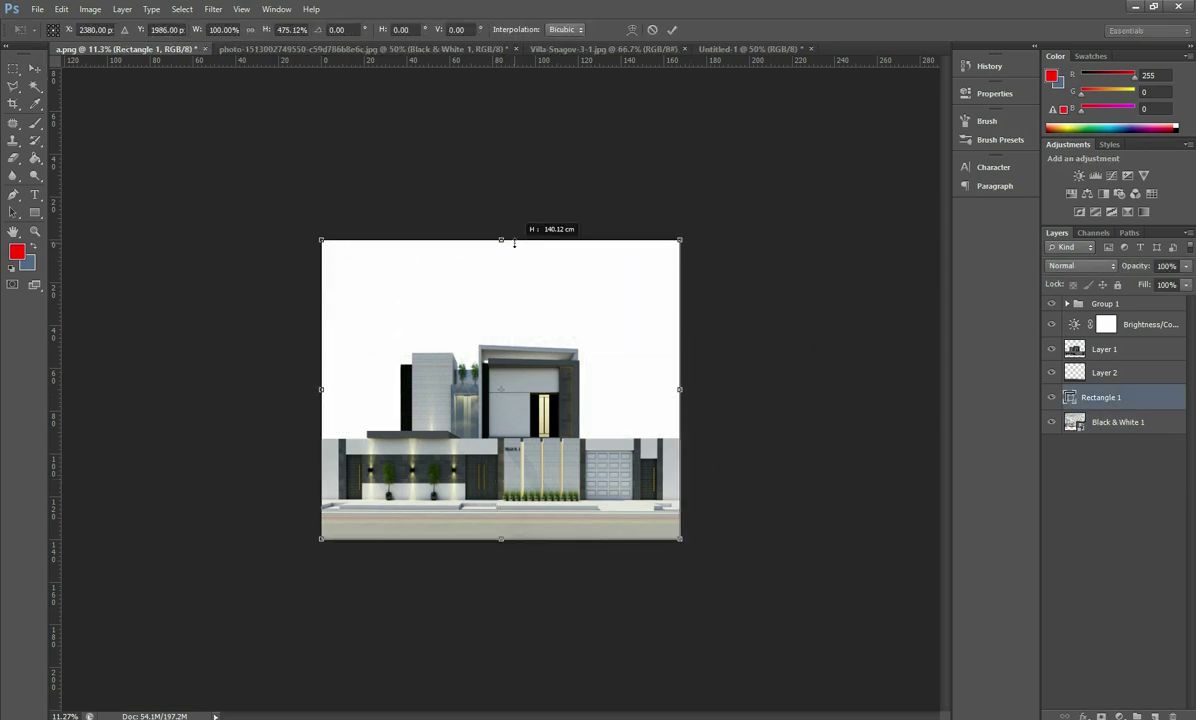
{"action": "left_click", "coordinate": [676, 29]}
{"action": "mouse_move", "coordinate": [1107, 422]}
{"action": "left_mouse_down"}
{"action": "mouse_move", "coordinate": [1107, 437]}
{"action": "mouse_move", "coordinate": [1107, 392]}
{"action": "left_mouse_up"}
{"action": "left_click_drag", "start_coordinate": [641, 328], "coordinate": [761, 360]}
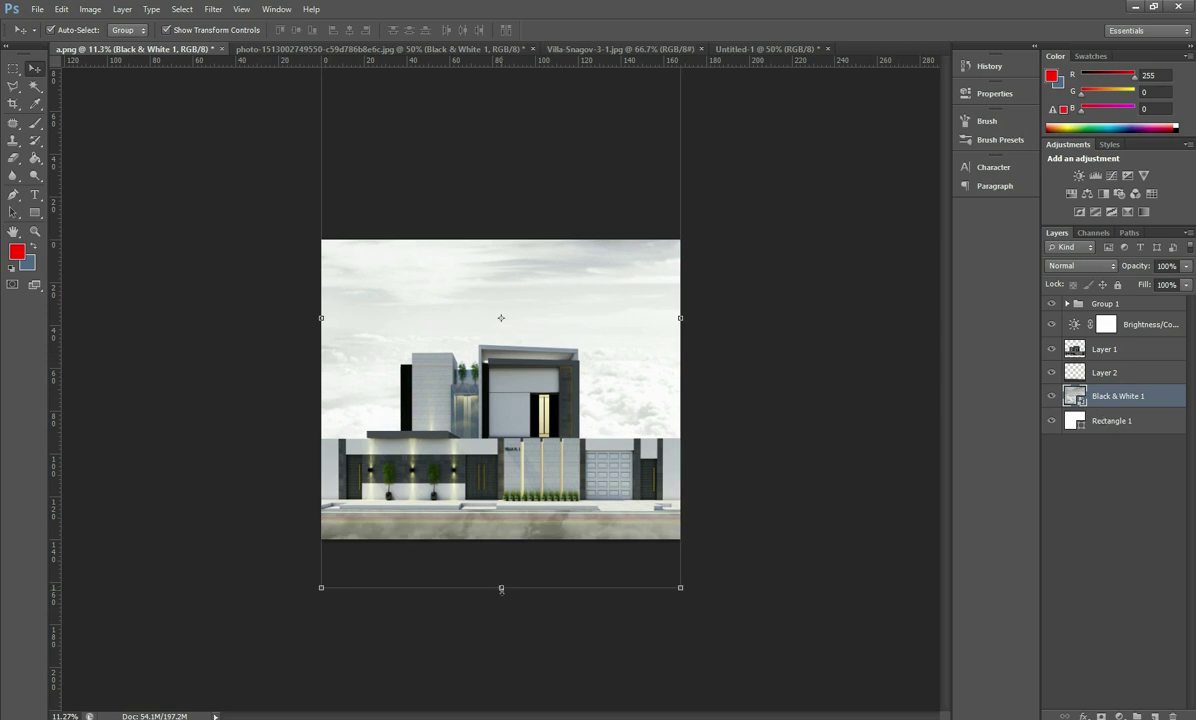
{"action": "left_click_drag", "start_coordinate": [779, 433], "coordinate": [779, 413]}
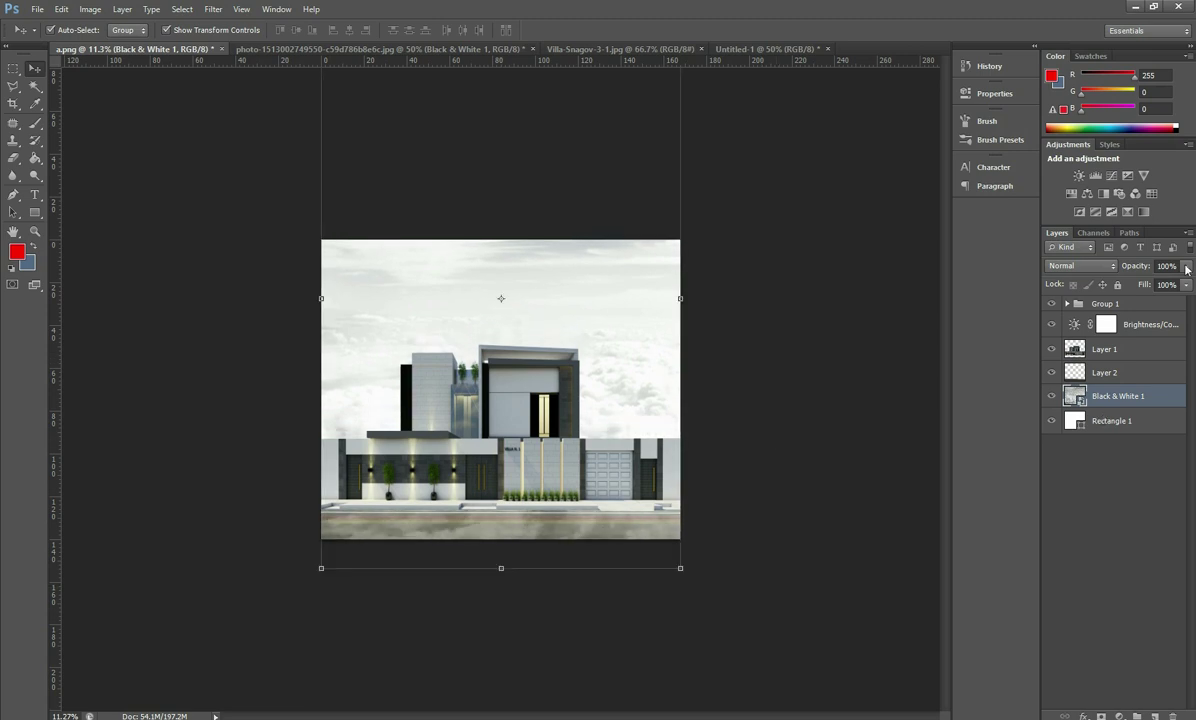
{"action": "left_click_drag", "start_coordinate": [1186, 266], "coordinate": [1183, 287]}
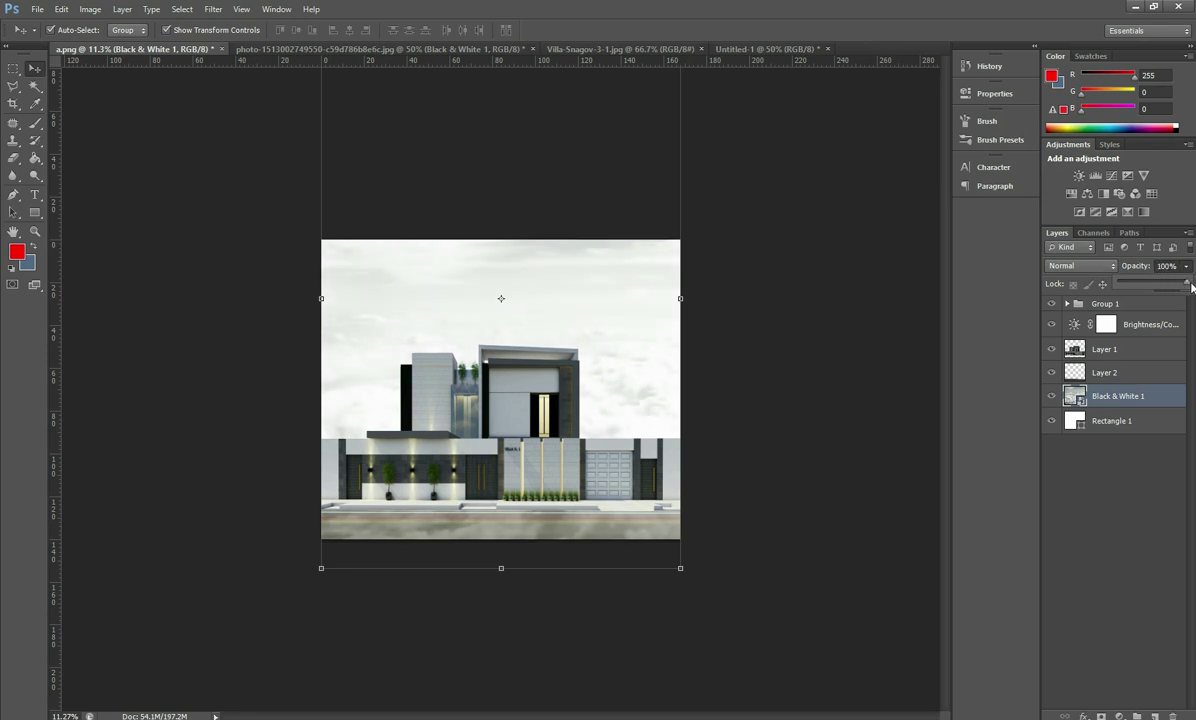
{"action": "right_click", "coordinate": [1089, 400]}
Step: Give the sky layer a black Color Overlay at about 35% opacity and reposition it
{"action": "left_click", "coordinate": [1010, 228]}
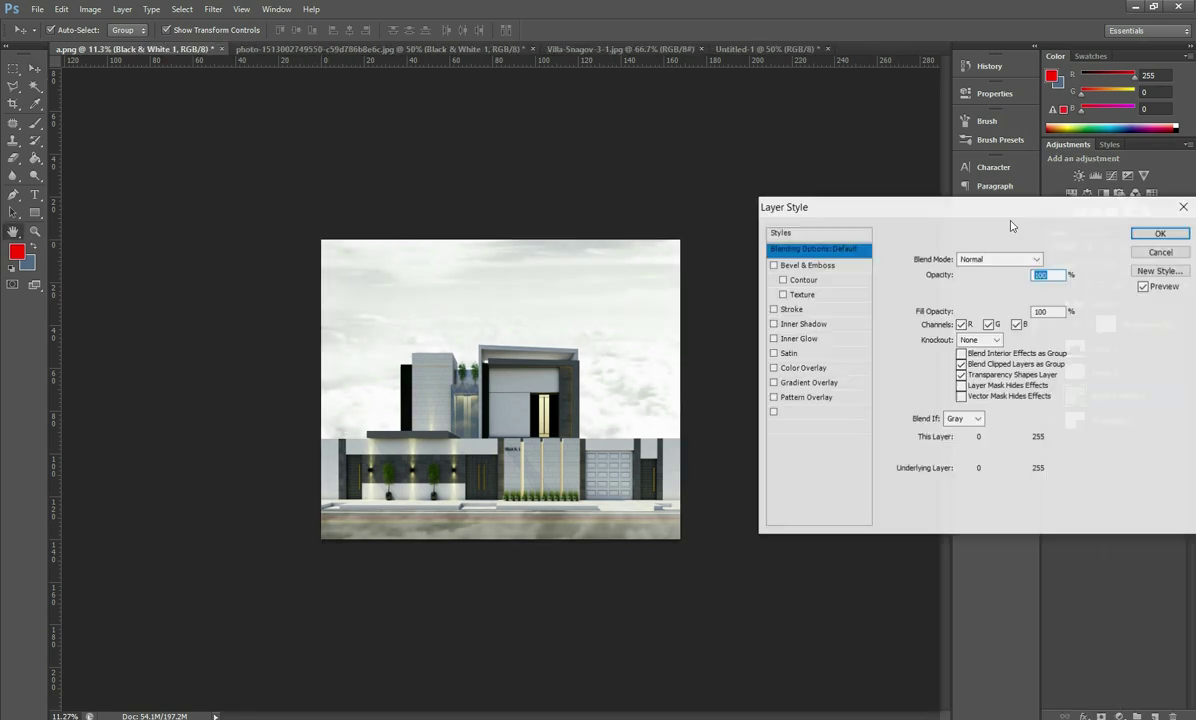
{"action": "left_click", "coordinate": [803, 368]}
{"action": "left_click", "coordinate": [1052, 258]}
{"action": "left_click", "coordinate": [790, 340]}
{"action": "left_click", "coordinate": [1025, 163]}
{"action": "mouse_move", "coordinate": [1017, 274]}
{"action": "left_mouse_down"}
{"action": "mouse_move", "coordinate": [967, 276]}
{"action": "mouse_move", "coordinate": [978, 281]}
{"action": "left_mouse_up"}
{"action": "key", "text": "Return"}
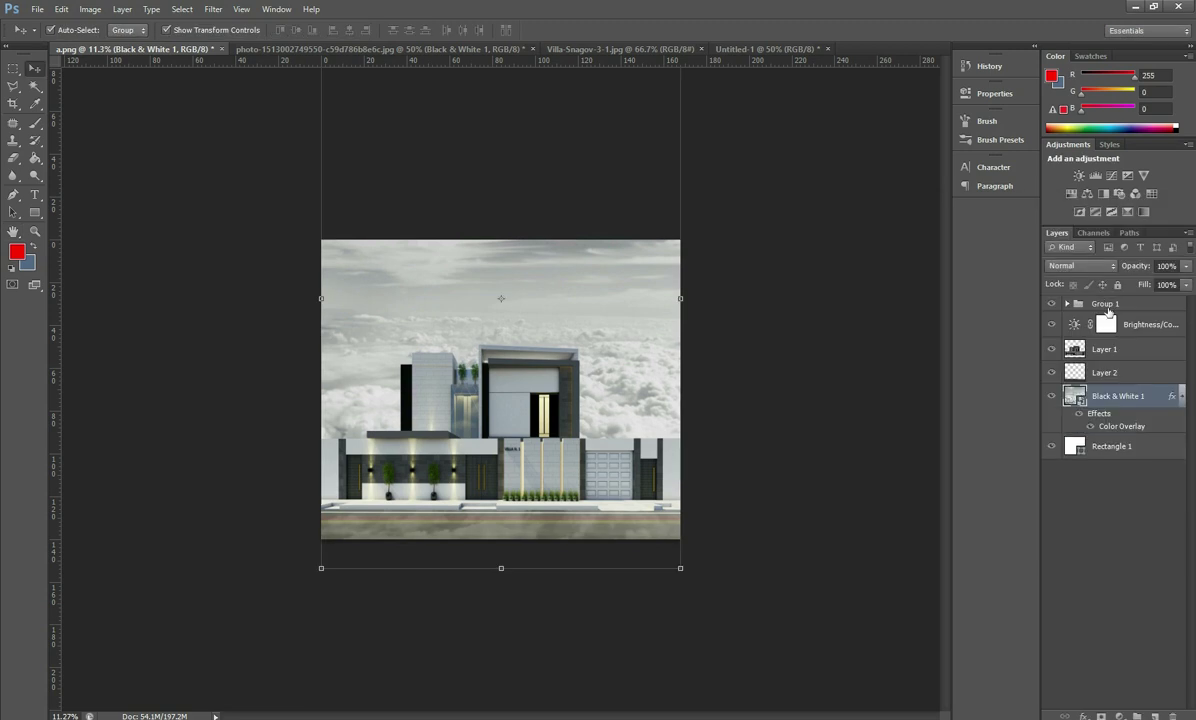
{"action": "left_click_drag", "start_coordinate": [857, 385], "coordinate": [771, 366]}
{"action": "key", "text": "ctrl+t"}
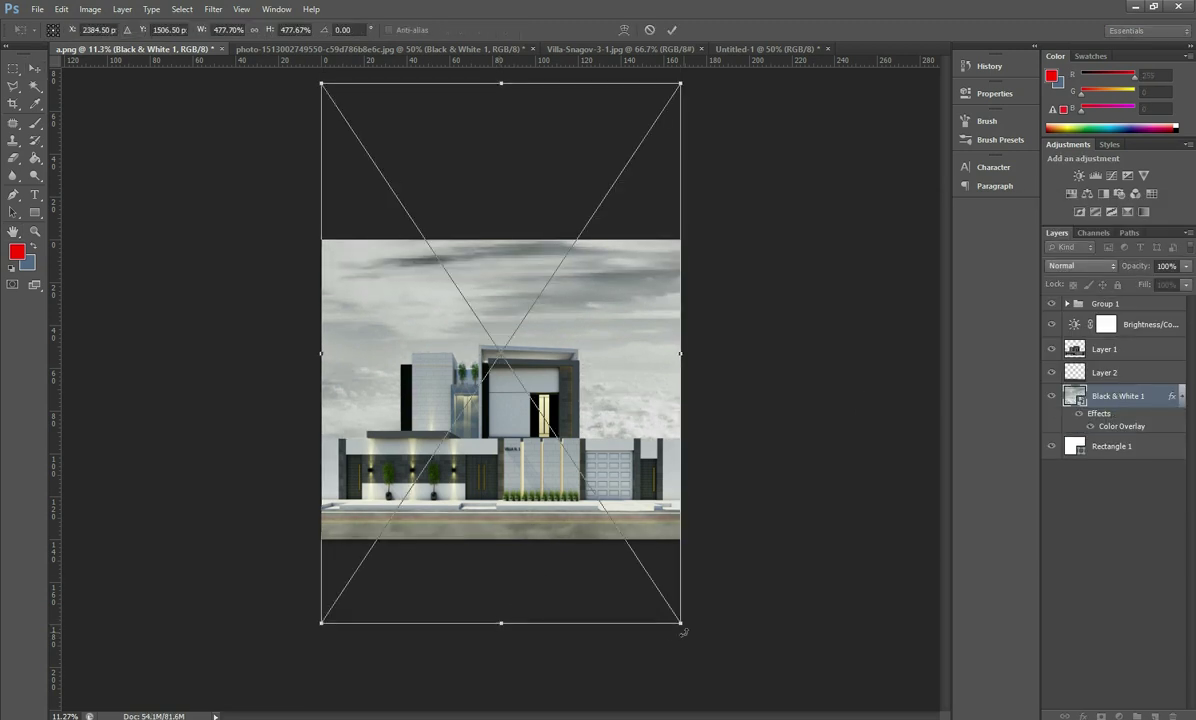
Step: Rotate the cloud sky 180° and move it slightly down
{"action": "left_click_drag", "start_coordinate": [669, 630], "coordinate": [408, 190]}
{"action": "left_click", "coordinate": [675, 31]}
{"action": "left_click_drag", "start_coordinate": [699, 240], "coordinate": [702, 253]}
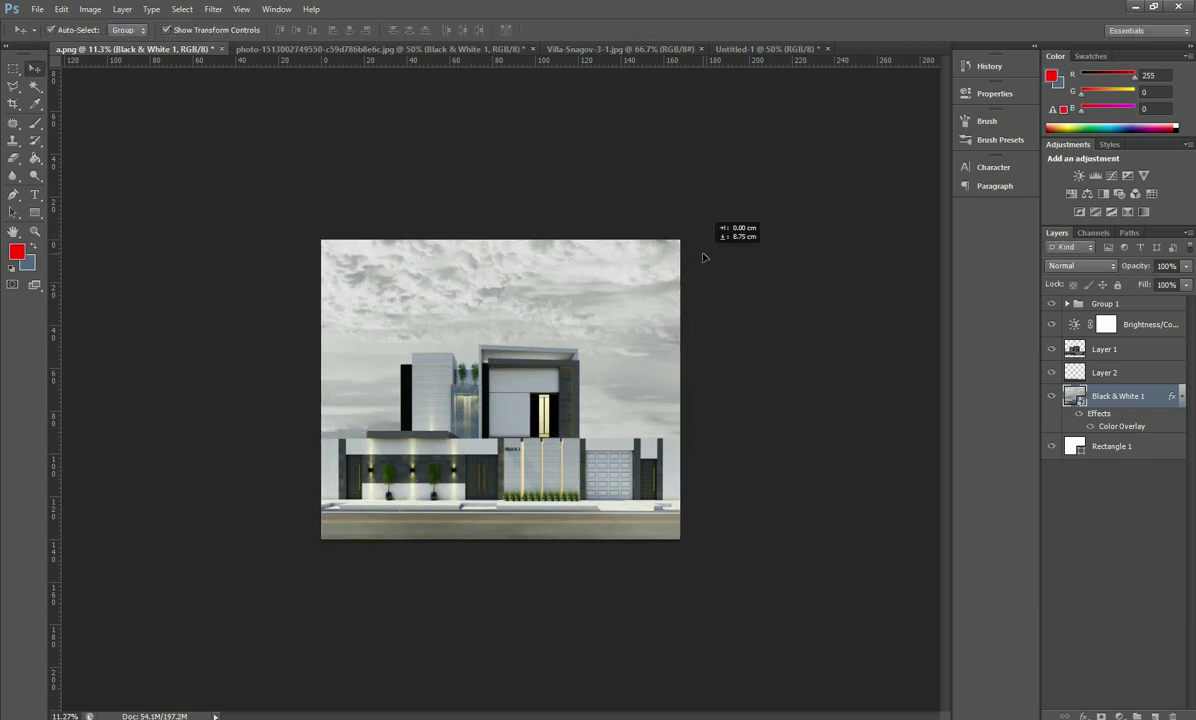
Step: Apply a horizontal Motion Blur with reduced distance to the sky and lower its opacity to 87%
{"action": "left_click", "coordinate": [213, 9]}
{"action": "left_click", "coordinate": [455, 331]}
{"action": "left_click_drag", "start_coordinate": [1060, 527], "coordinate": [1017, 530]}
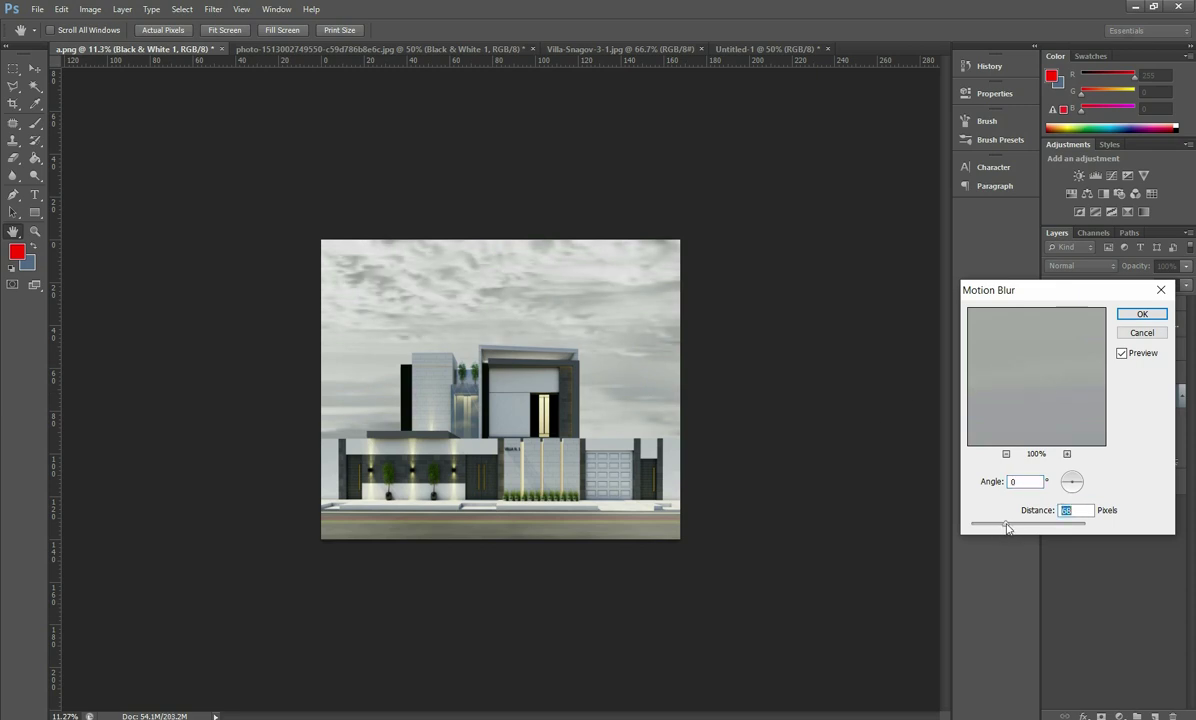
{"action": "key", "text": "Return"}
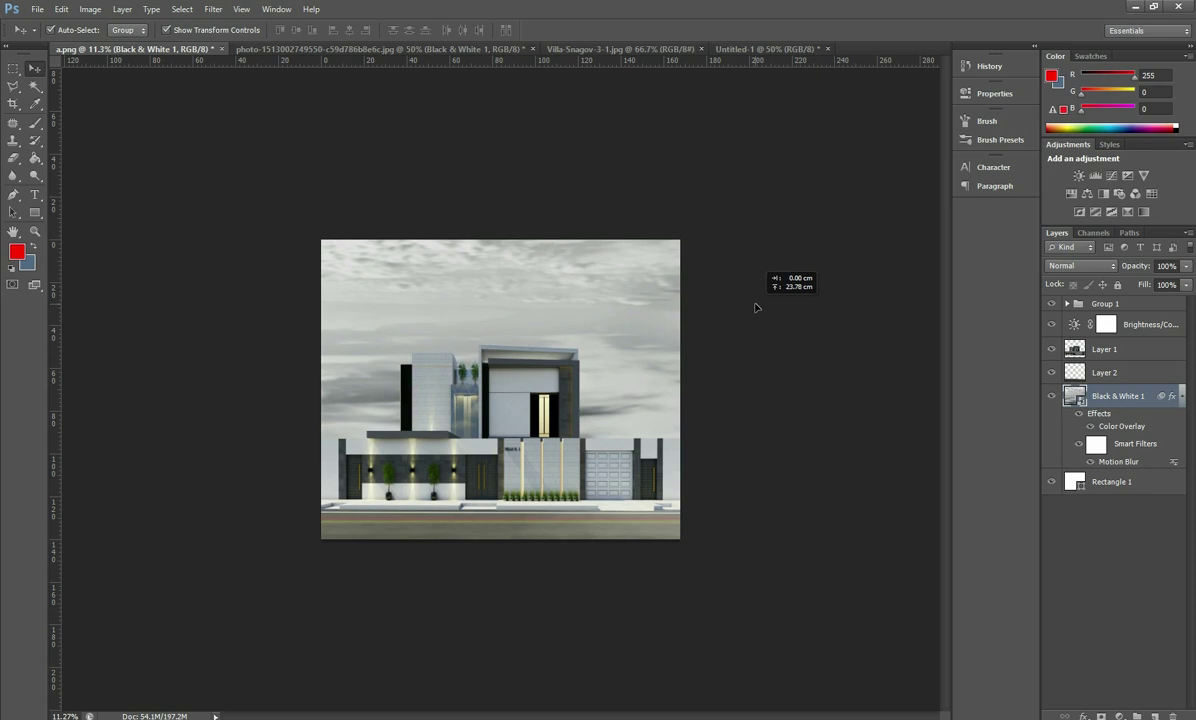
{"action": "left_click_drag", "start_coordinate": [1158, 284], "coordinate": [1176, 285]}
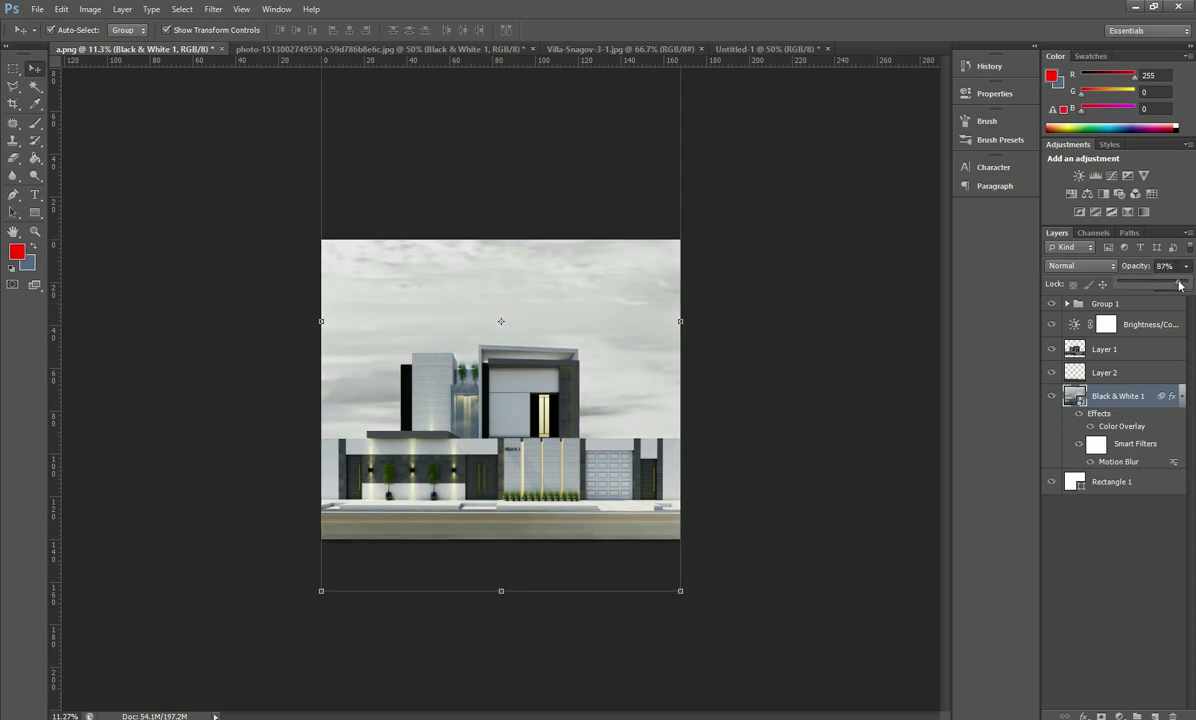
Step: Rasterize the Black & White 1 sky layer
{"action": "scroll", "coordinate": [500, 390], "scroll_direction": "down", "scroll_amount": 3}
{"action": "key", "text": "m"}
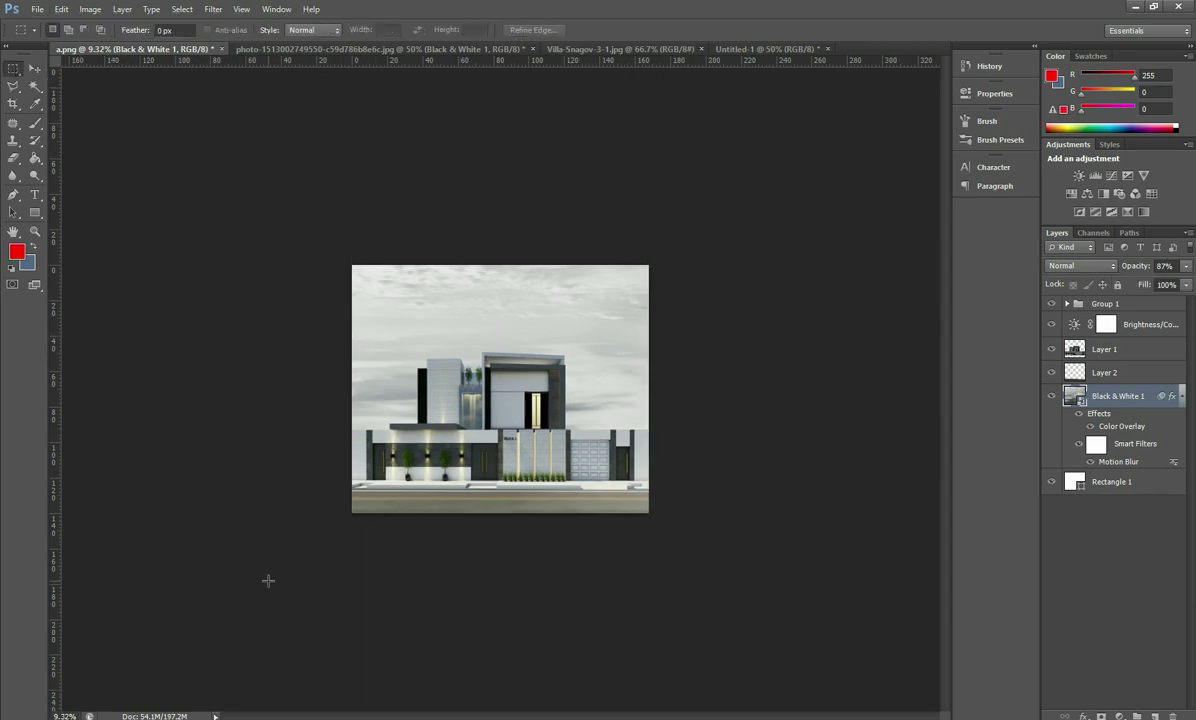
{"action": "right_click", "coordinate": [1120, 398]}
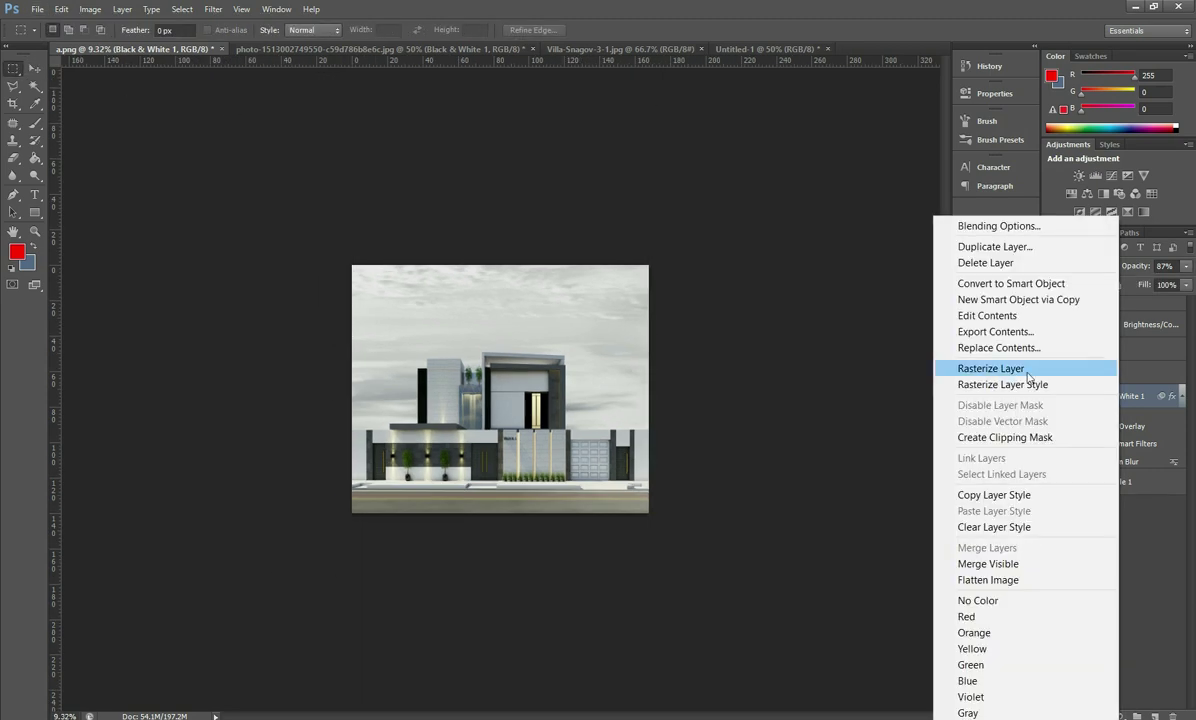
{"action": "left_click", "coordinate": [955, 367]}
Step: Copy the whole image area onto a new Layer 4 and select it with the Move tool
{"action": "left_click_drag", "start_coordinate": [345, 258], "coordinate": [660, 470]}
{"action": "right_click", "coordinate": [567, 187]}
{"action": "left_click", "coordinate": [710, 318]}
{"action": "left_click", "coordinate": [1118, 448]}
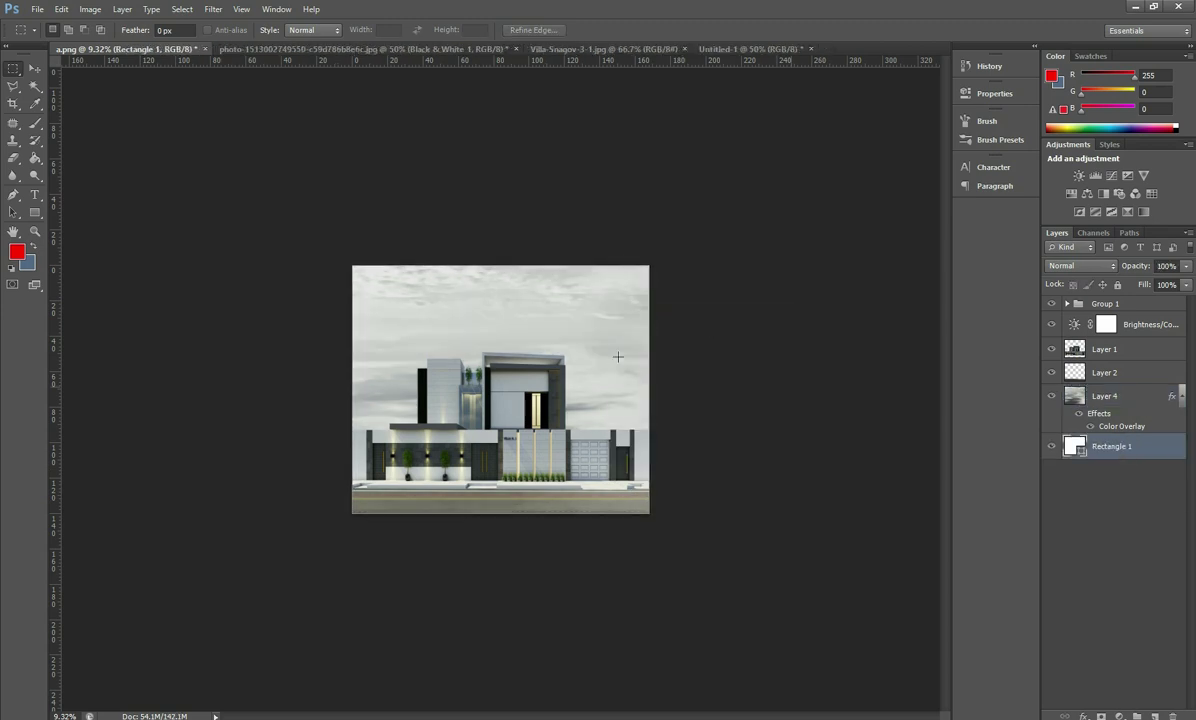
{"action": "left_click", "coordinate": [34, 68]}
{"action": "key", "text": "Delete"}
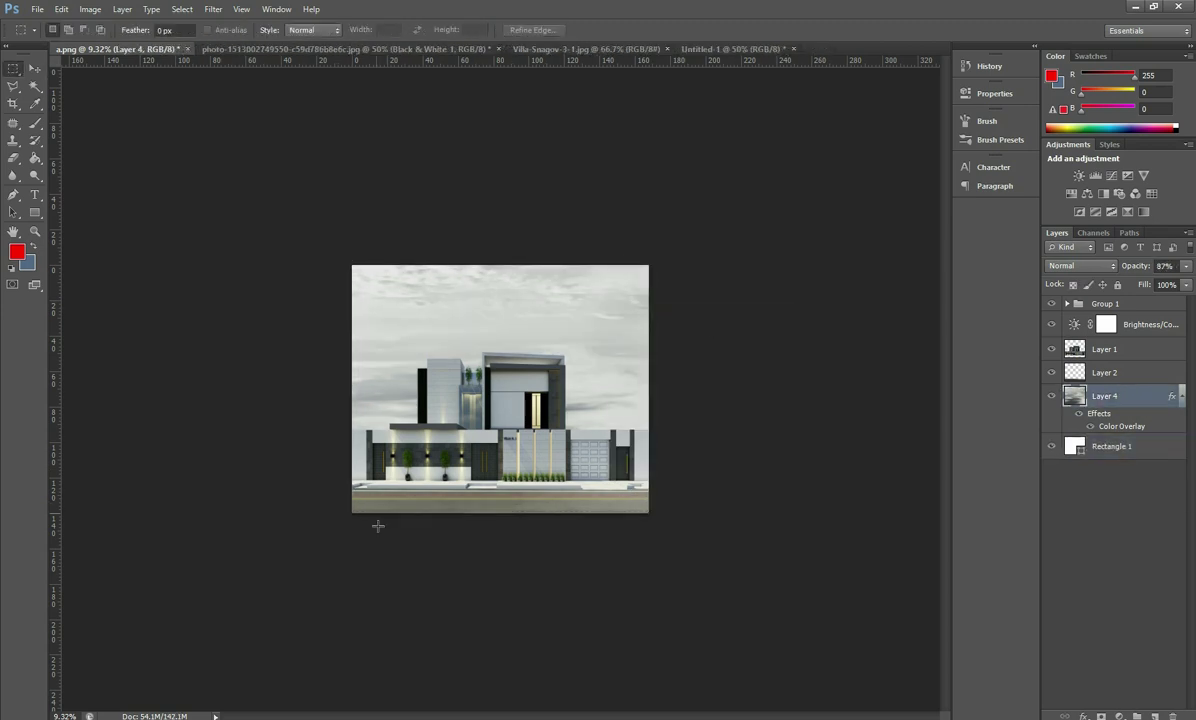
{"action": "left_click", "coordinate": [13, 71]}
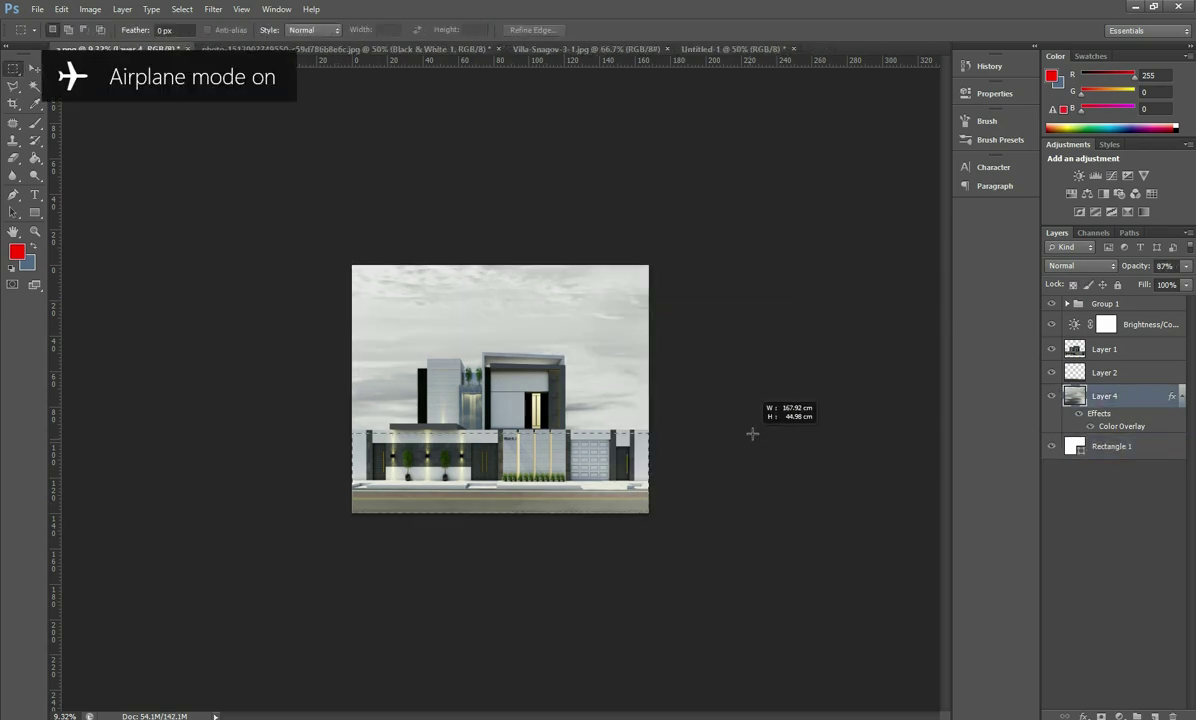
Step: Set the ground strip Layer 2 opacity to 95%
{"action": "left_click", "coordinate": [35, 70]}
{"action": "left_click", "coordinate": [515, 503]}
{"action": "left_click_drag", "start_coordinate": [1186, 266], "coordinate": [1181, 287]}
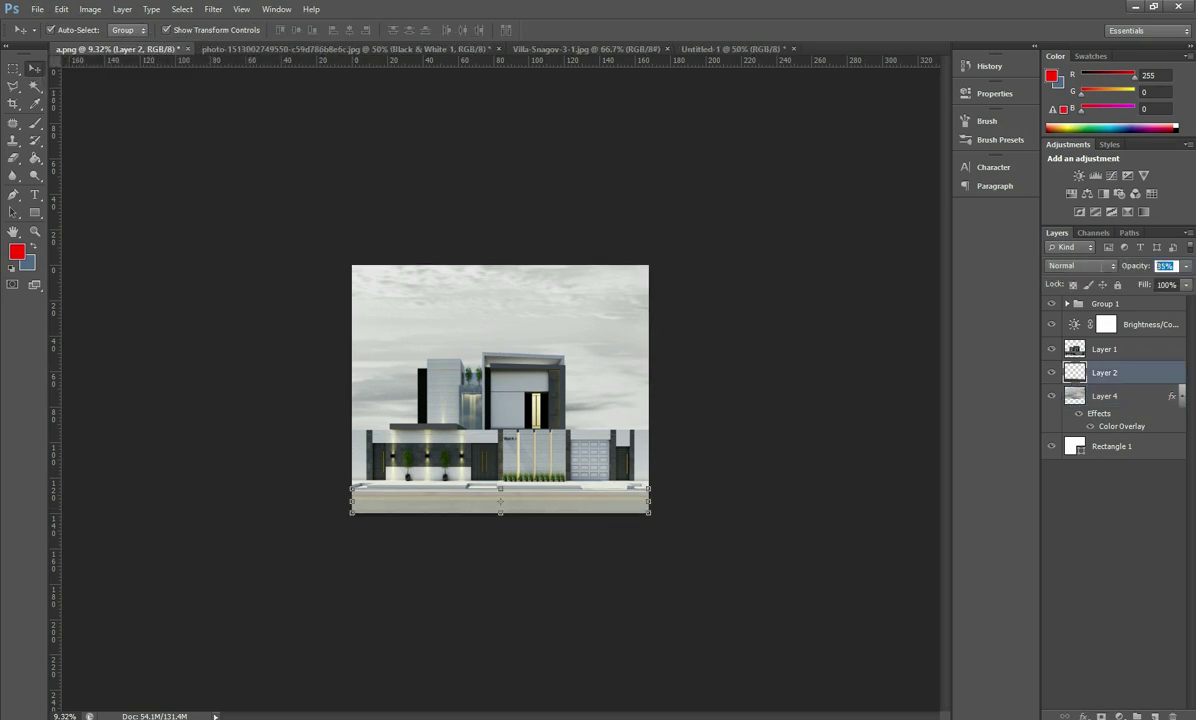
{"action": "type", "text": "92"}
{"action": "key", "text": "Return"}
{"action": "scroll", "coordinate": [737, 502], "scroll_direction": "up", "scroll_amount": 3}
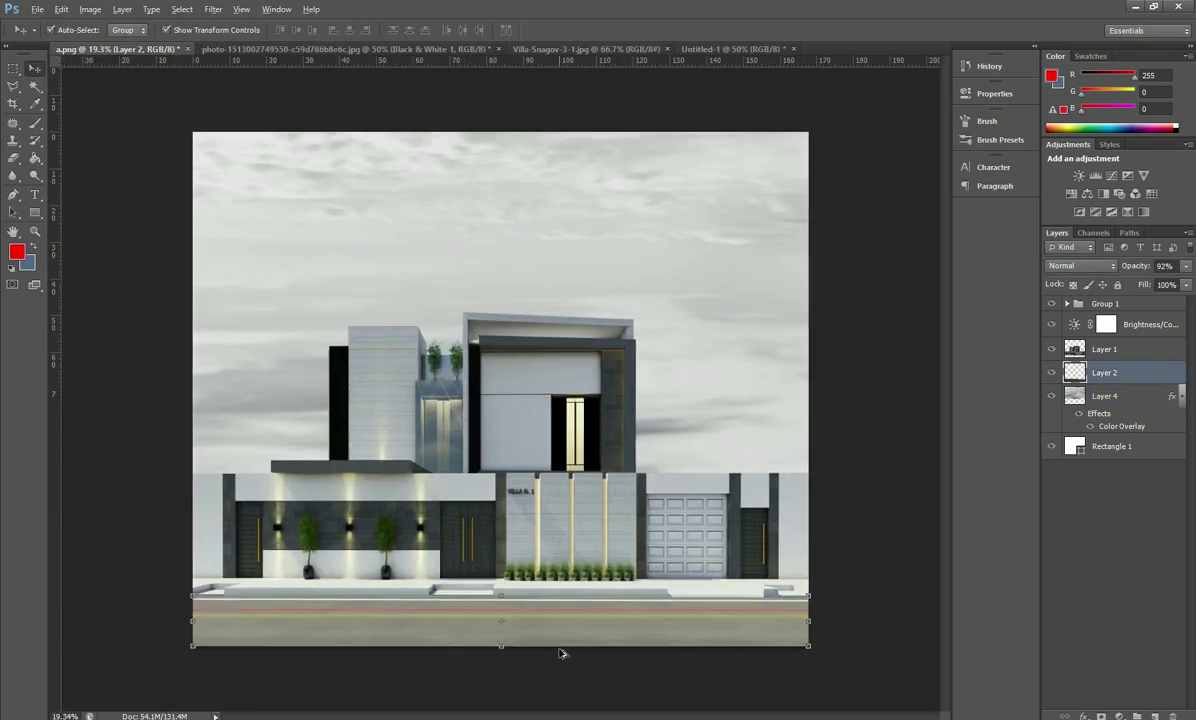
{"action": "left_click_drag", "start_coordinate": [1185, 274], "coordinate": [1192, 283]}
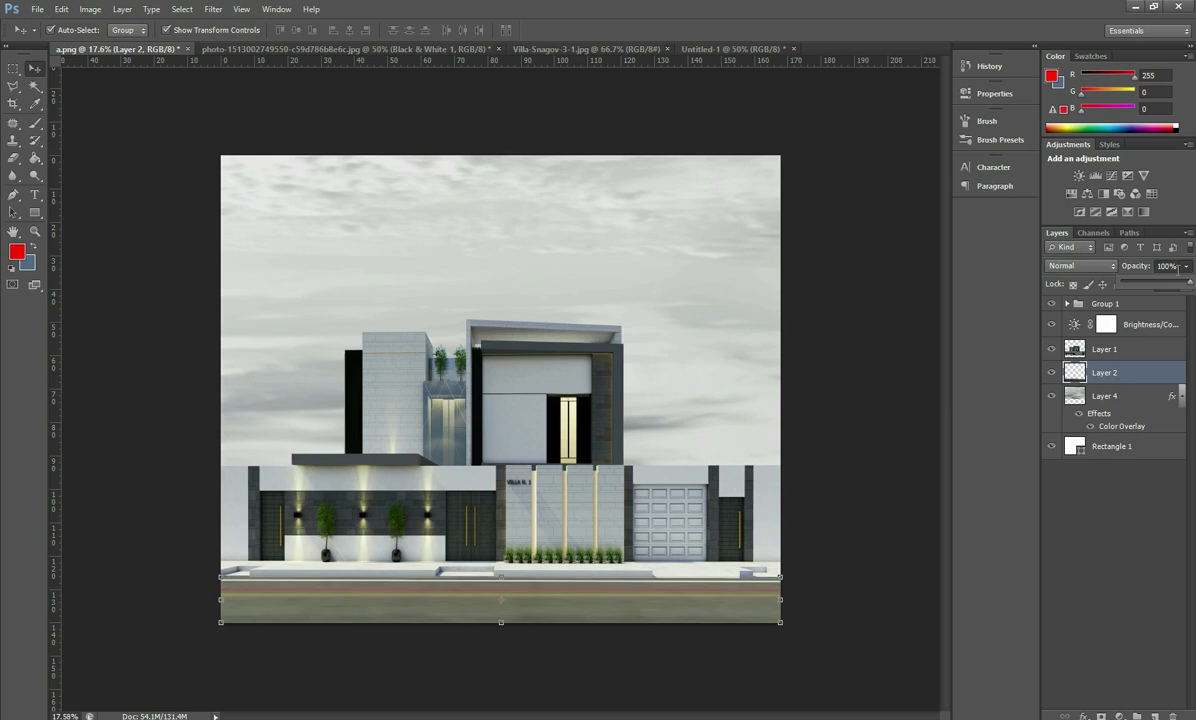
{"action": "type", "text": "95"}
{"action": "key", "text": "Return"}
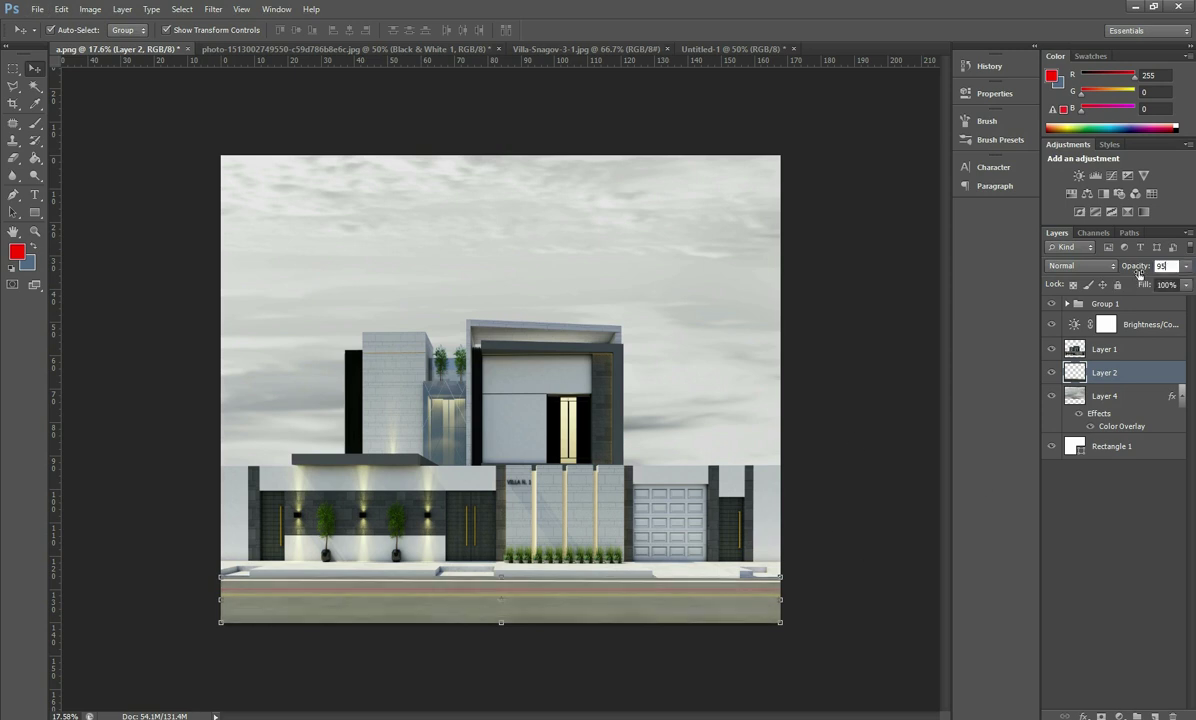
Step: Clear the layer selection and close the extra cloud photo document
{"action": "left_click", "coordinate": [850, 508]}
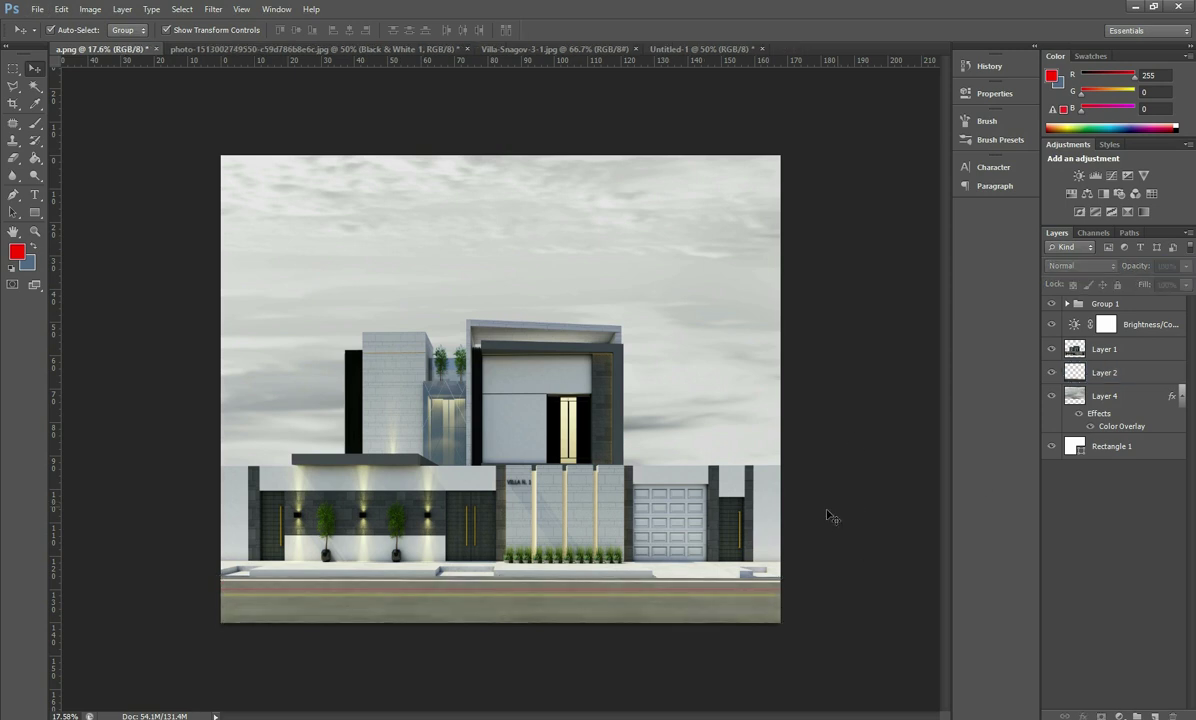
{"action": "left_click", "coordinate": [688, 600]}
{"action": "left_click_drag", "start_coordinate": [848, 445], "coordinate": [860, 535]}
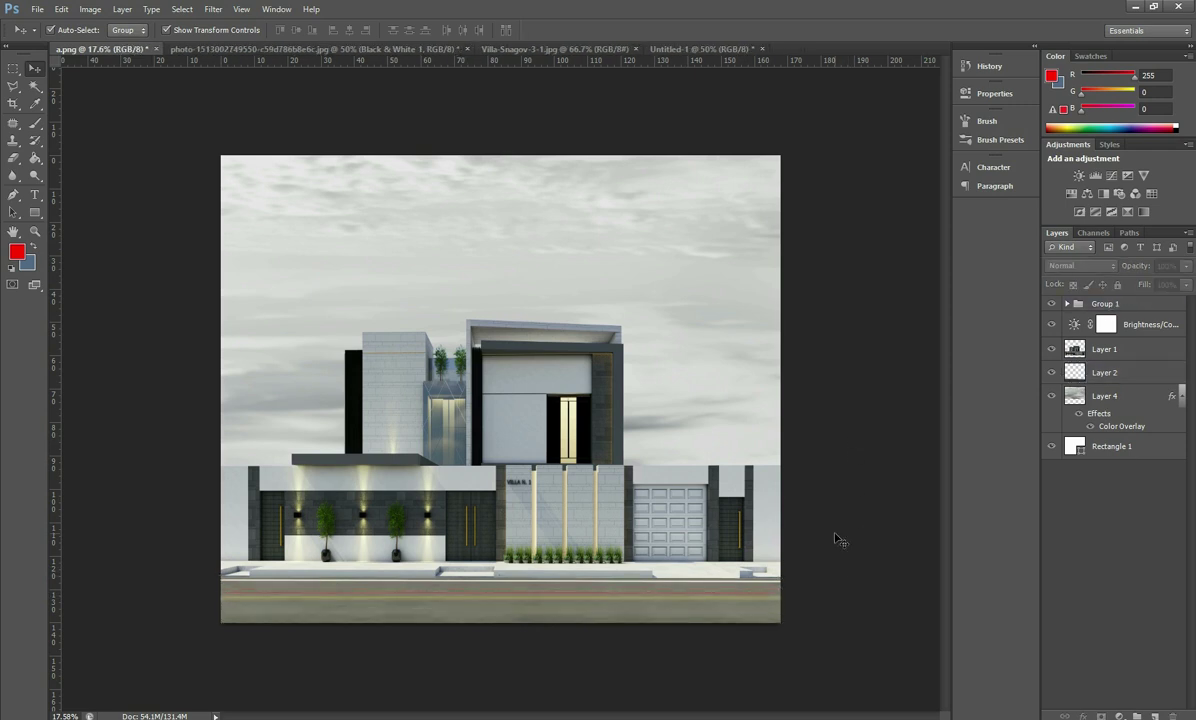
{"action": "left_click", "coordinate": [785, 576]}
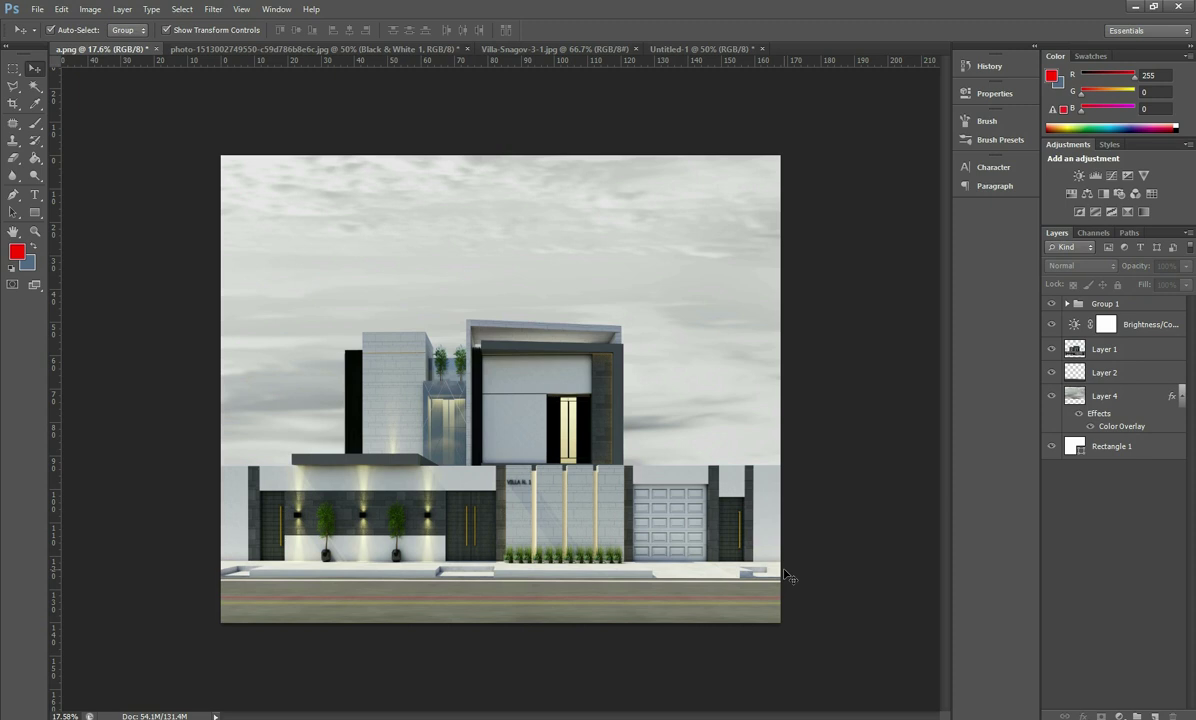
{"action": "left_click", "coordinate": [460, 49]}
Step: Copy the chandelier pane from the Villa-Snagov photo onto its own layer
{"action": "left_click", "coordinate": [614, 280]}
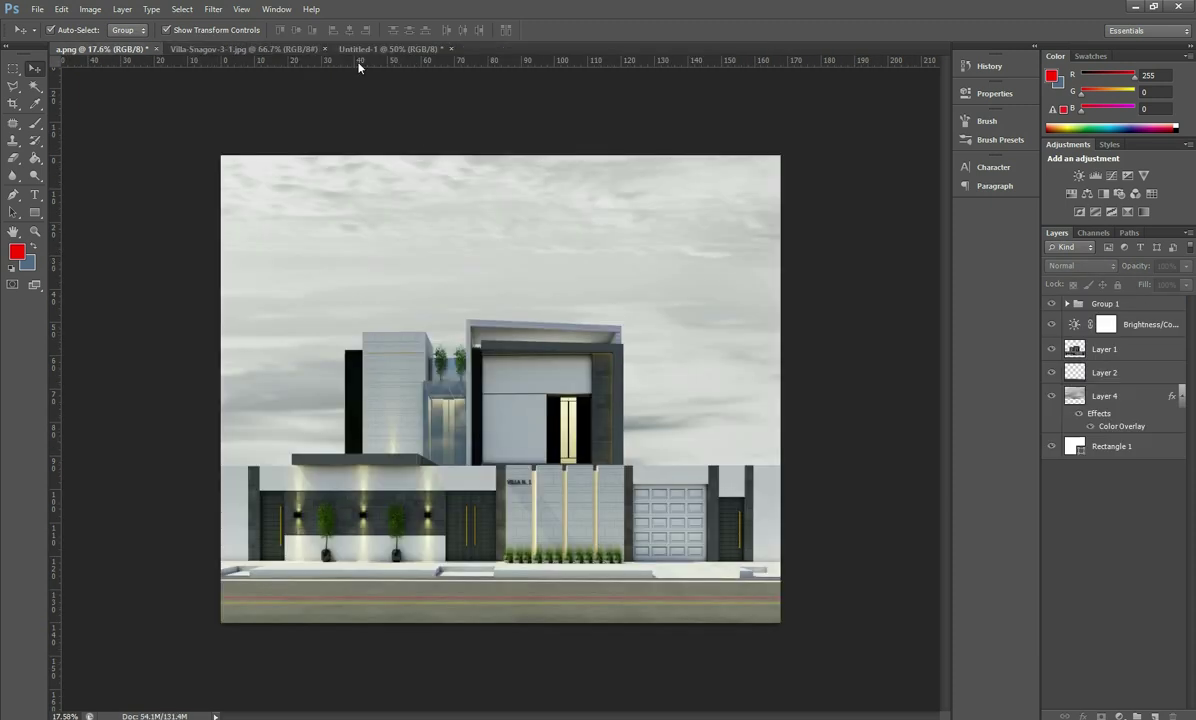
{"action": "left_click", "coordinate": [246, 49]}
{"action": "key", "text": "m"}
{"action": "scroll", "coordinate": [600, 384], "scroll_direction": "up", "scroll_amount": 3}
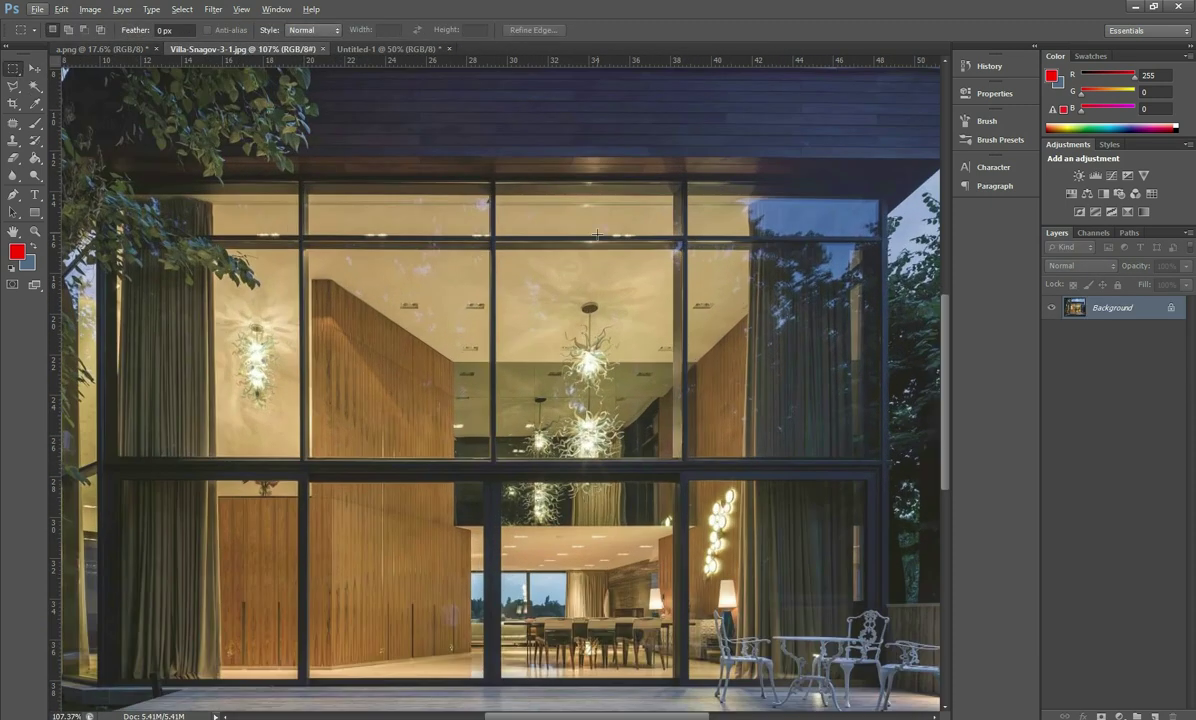
{"action": "left_click_drag", "start_coordinate": [562, 280], "coordinate": [674, 456]}
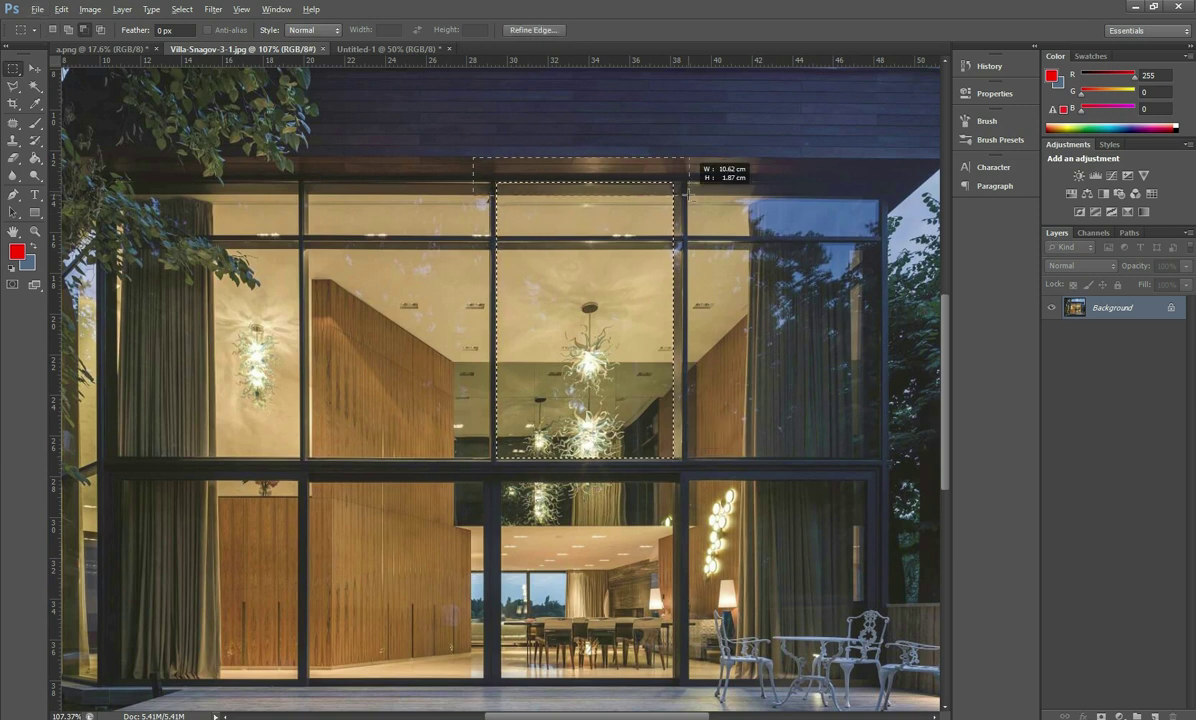
{"action": "right_click", "coordinate": [611, 311]}
{"action": "left_click", "coordinate": [684, 438]}
Step: Drag the chandelier pane into a.png and position it in the villa's dark doorway
{"action": "key", "text": "v"}
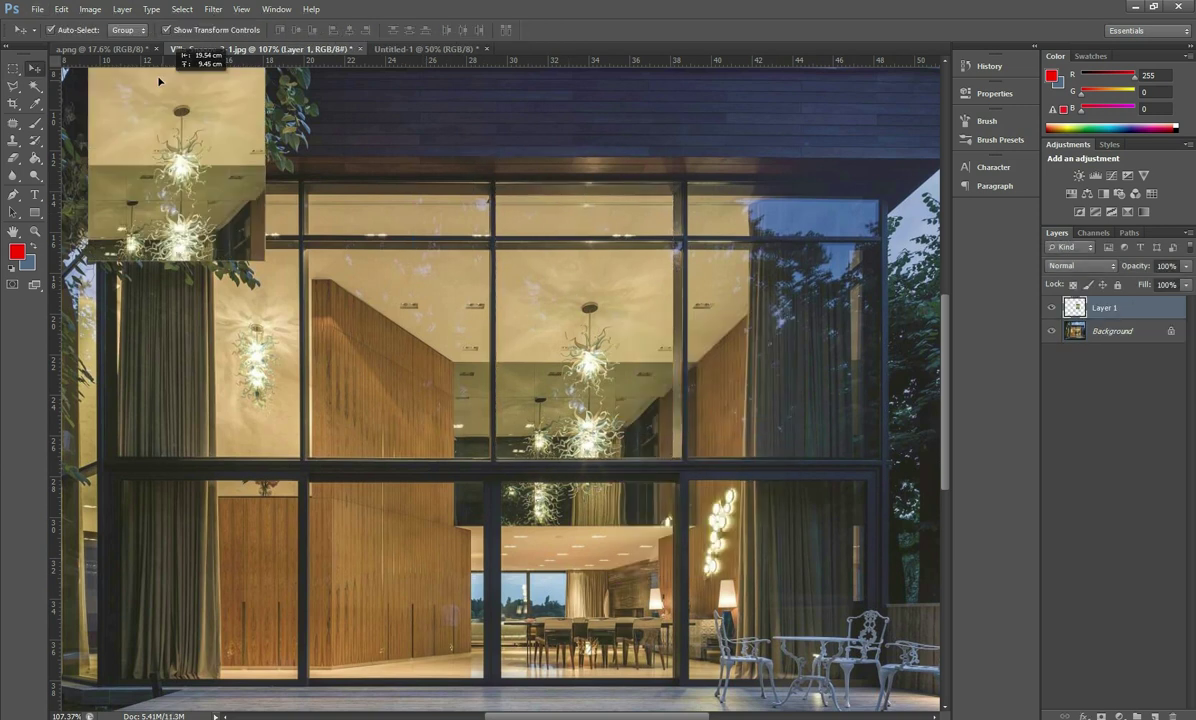
{"action": "left_click_drag", "start_coordinate": [528, 256], "coordinate": [537, 428]}
{"action": "scroll", "coordinate": [537, 428], "scroll_direction": "up", "scroll_amount": 2}
{"action": "scroll", "coordinate": [537, 428], "scroll_direction": "up", "scroll_amount": 2}
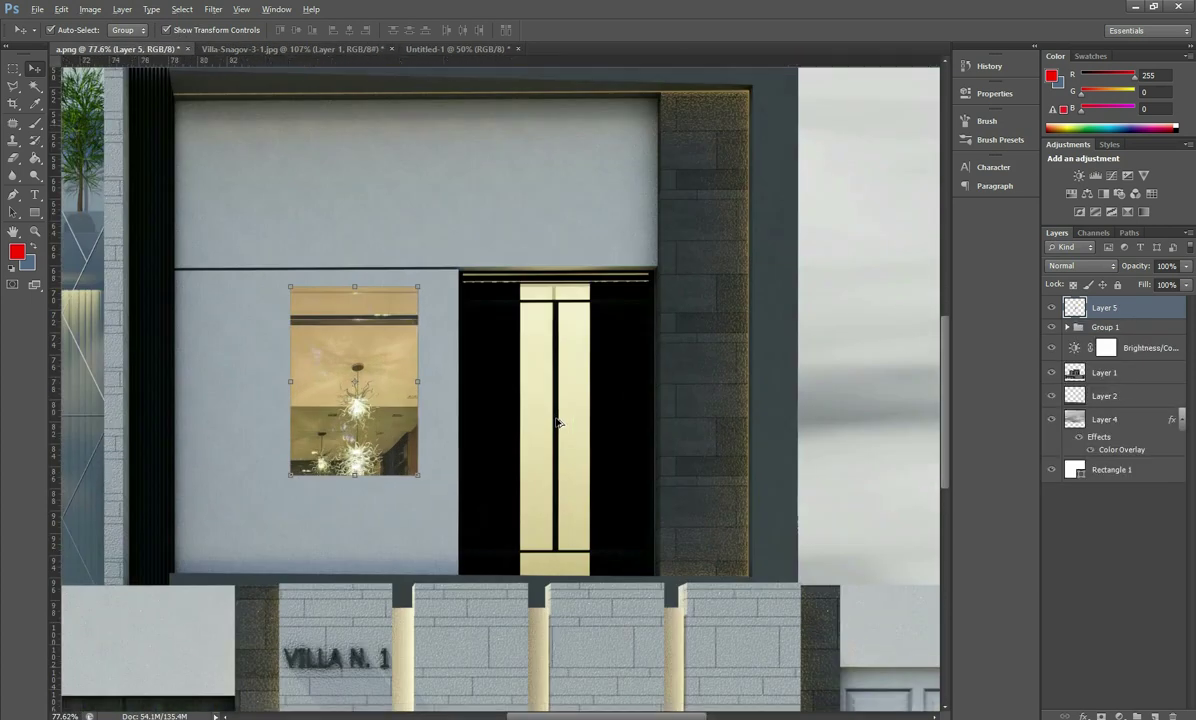
{"action": "scroll", "coordinate": [342, 310], "scroll_direction": "up", "scroll_amount": 1}
{"action": "scroll", "coordinate": [561, 346], "scroll_direction": "up", "scroll_amount": 1}
{"action": "mouse_move", "coordinate": [497, 292]}
{"action": "left_mouse_down"}
{"action": "mouse_move", "coordinate": [694, 200]}
{"action": "mouse_move", "coordinate": [707, 213]}
{"action": "left_mouse_up"}
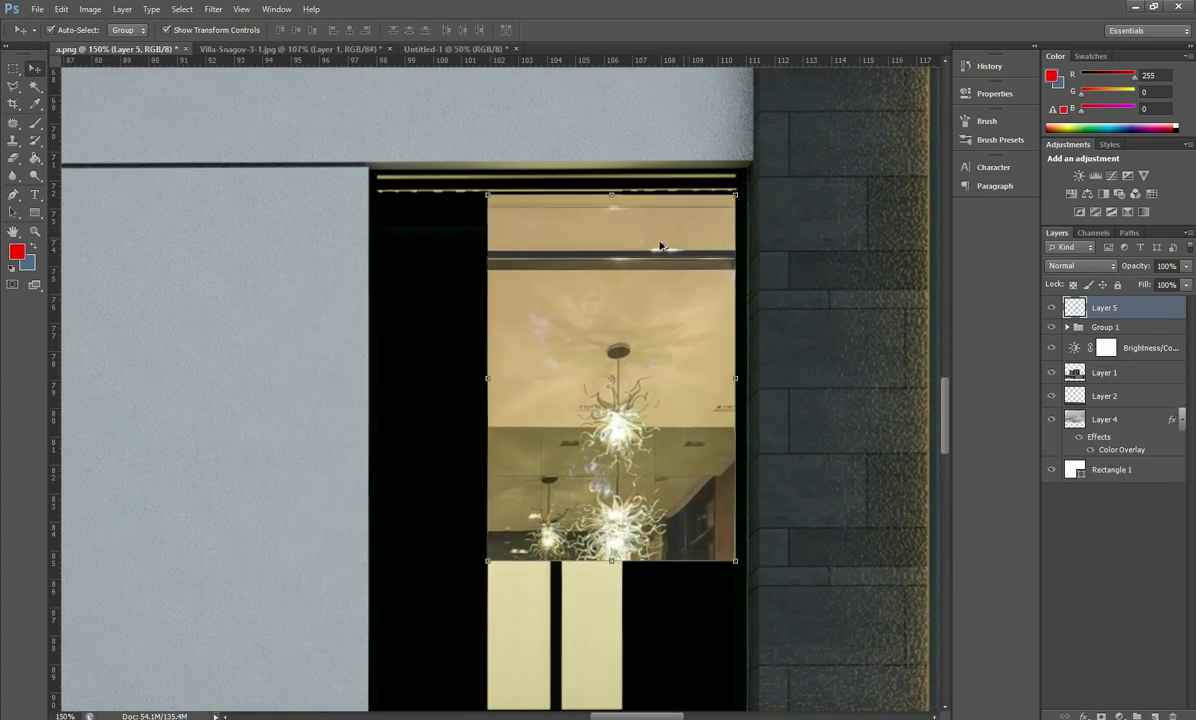
{"action": "scroll", "coordinate": [635, 315], "scroll_direction": "down", "scroll_amount": 2}
Step: Narrow the chandelier piece to about half width, shift it left, and undo the photo's copy layer
{"action": "key", "text": "ctrl+t"}
{"action": "left_click_drag", "start_coordinate": [645, 319], "coordinate": [567, 325]}
{"action": "left_click_drag", "start_coordinate": [588, 469], "coordinate": [594, 446]}
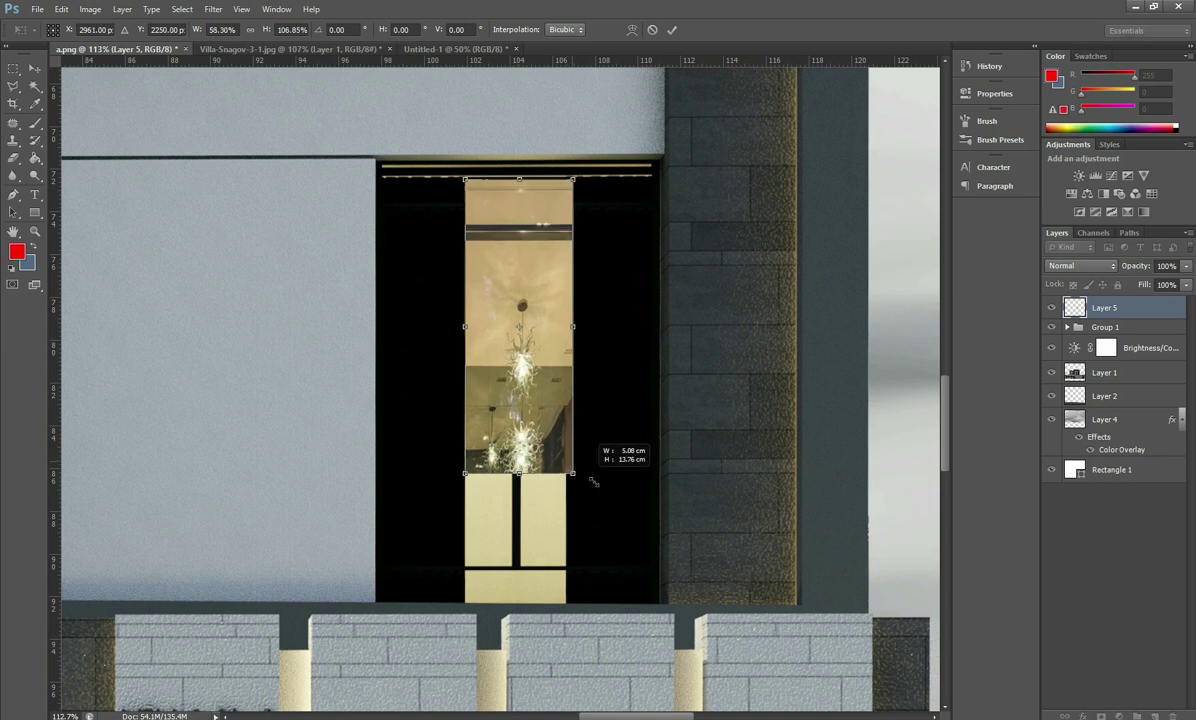
{"action": "left_click", "coordinate": [672, 30]}
{"action": "left_click_drag", "start_coordinate": [596, 330], "coordinate": [510, 299]}
{"action": "left_click", "coordinate": [352, 50]}
{"action": "key", "text": "ctrl+alt+z"}
Step: Select the tall middle window column of Villa-Snagov, excluding its two horizontal frame bars
{"action": "key", "text": "ctrl+alt+z"}
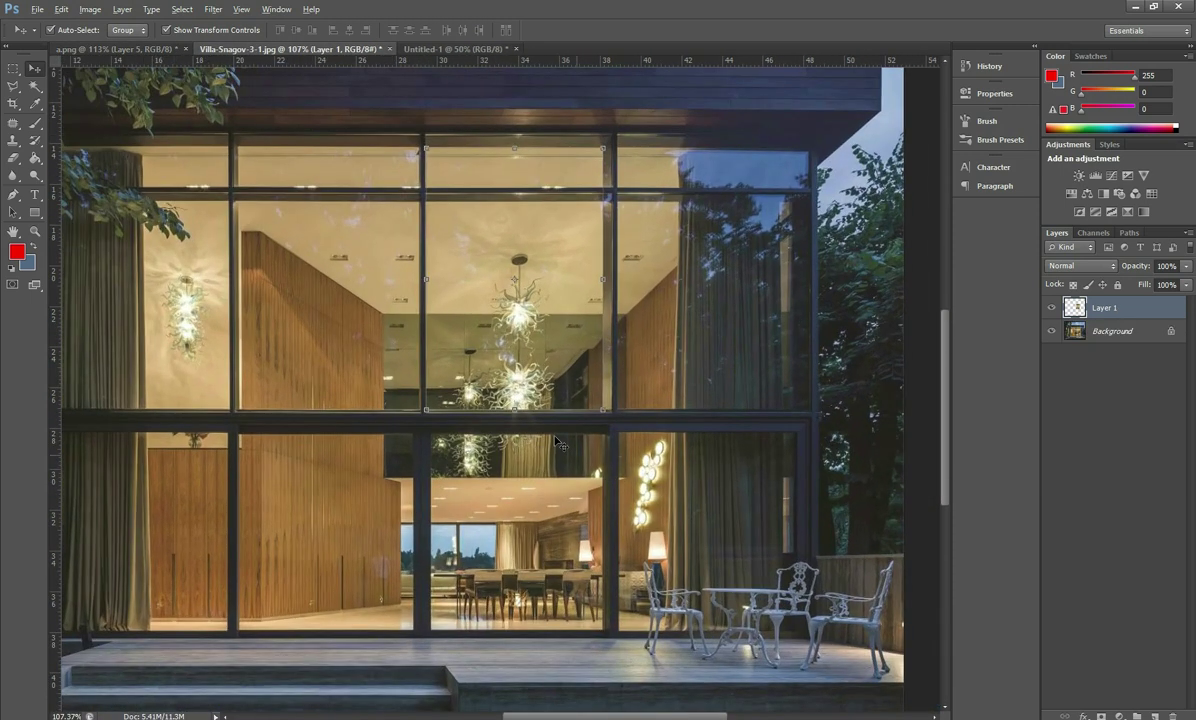
{"action": "key", "text": "ctrl+alt+z"}
{"action": "key", "text": "m"}
{"action": "left_click_drag", "start_coordinate": [426, 147], "coordinate": [603, 557]}
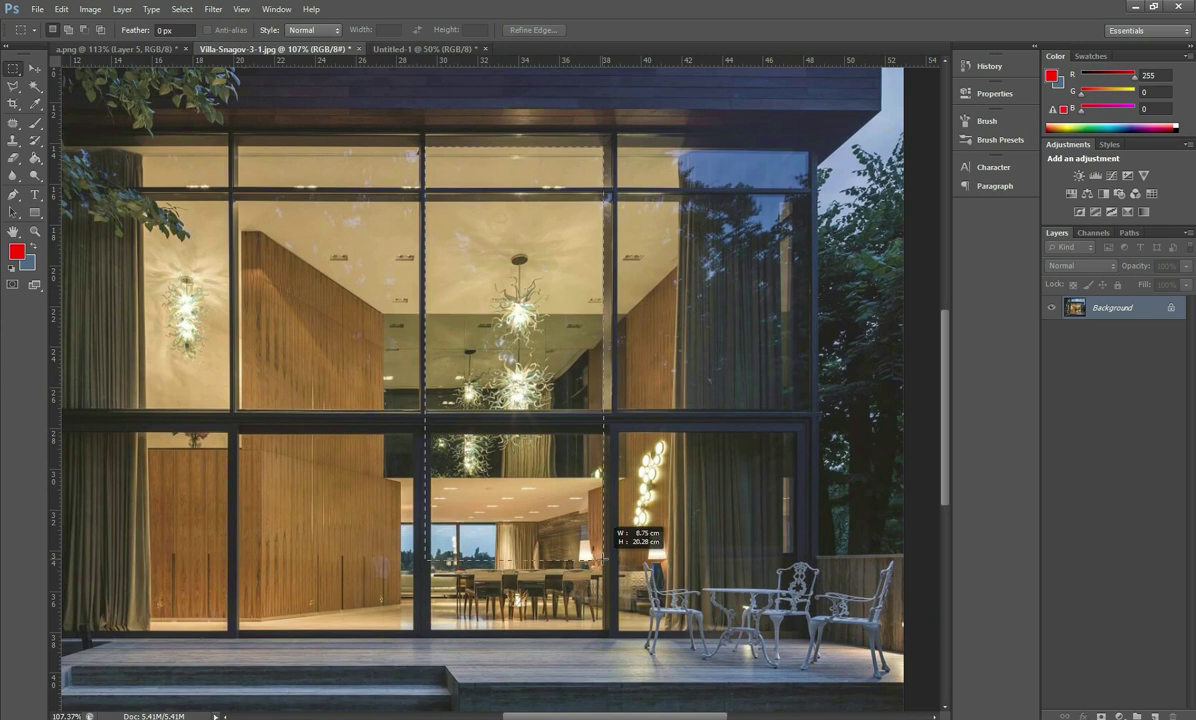
{"action": "left_click_drag", "start_coordinate": [445, 157], "coordinate": [432, 150]}
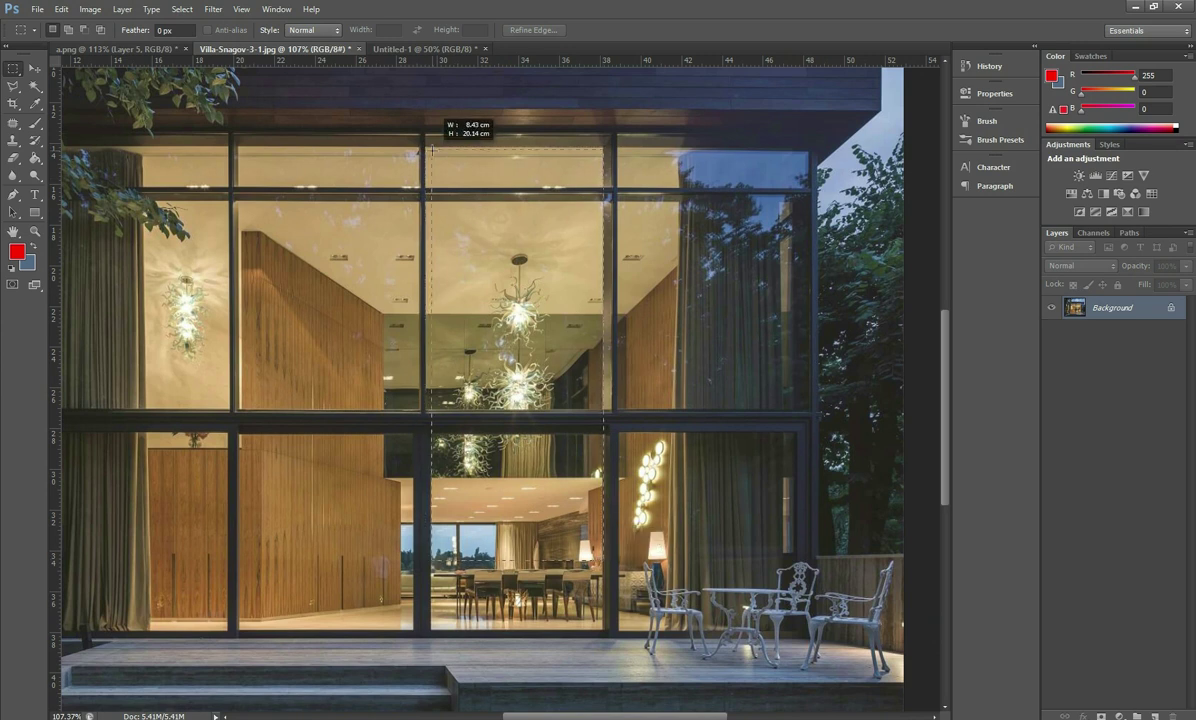
{"action": "right_click", "coordinate": [506, 280]}
{"action": "key", "text": "Escape"}
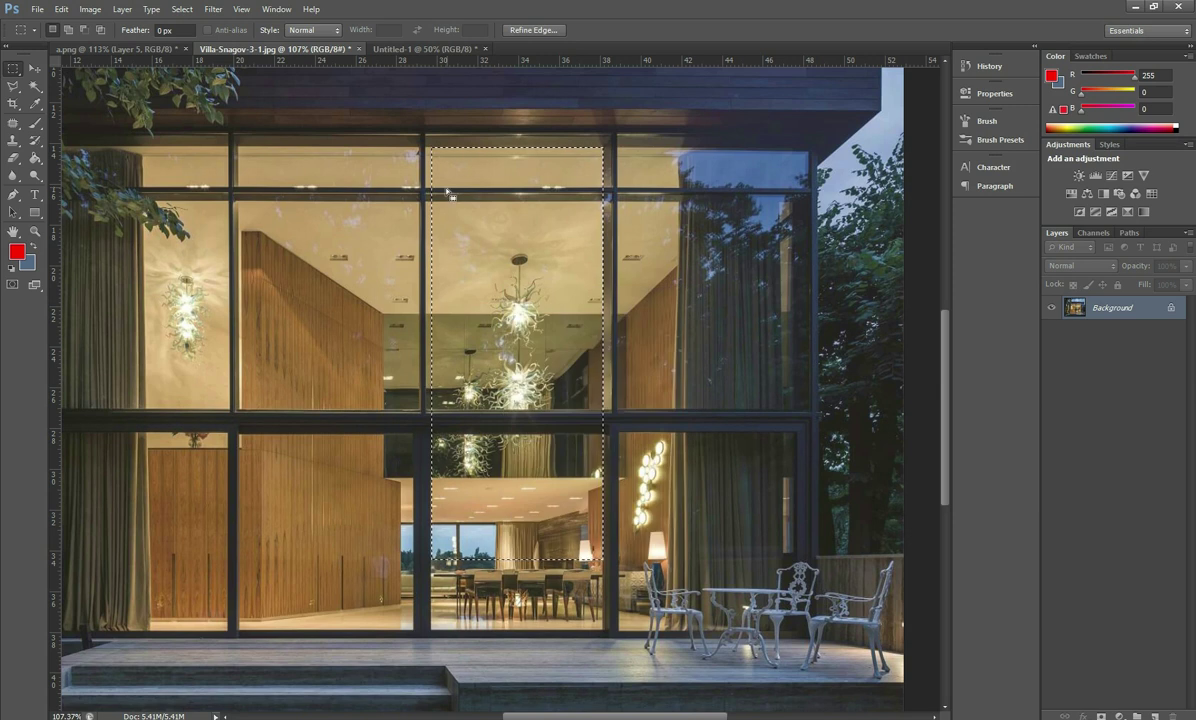
{"action": "left_click_drag", "start_coordinate": [424, 188], "coordinate": [641, 200]}
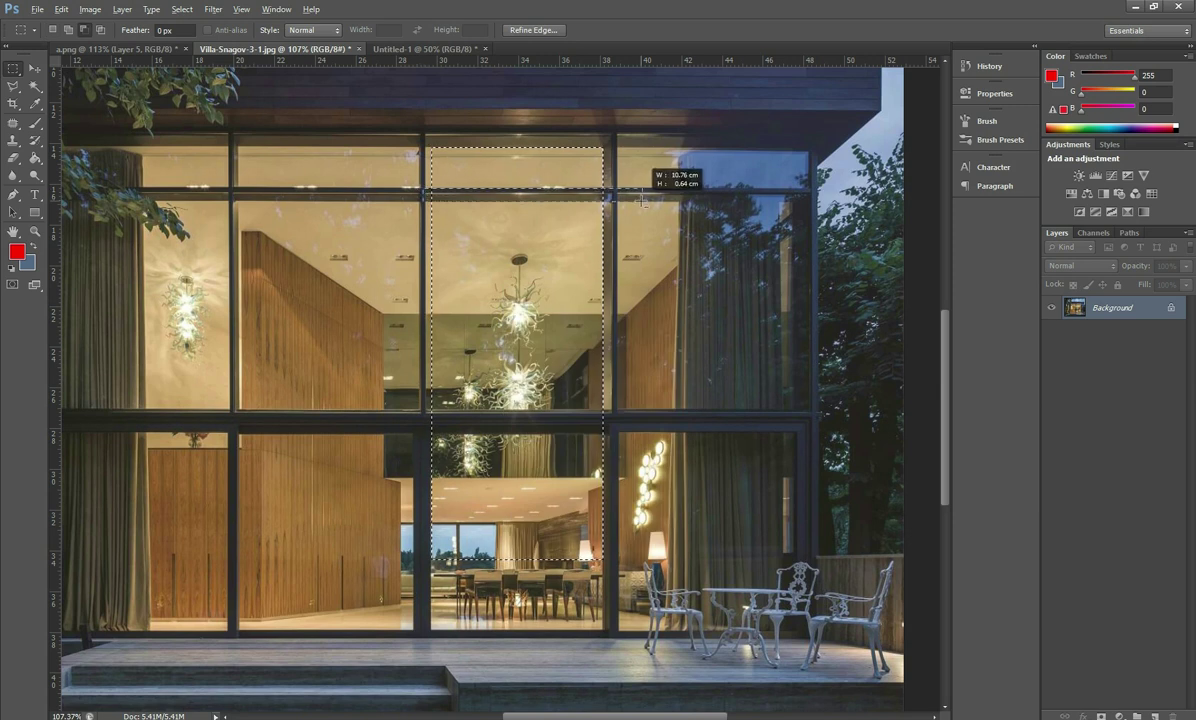
{"action": "left_click_drag", "start_coordinate": [425, 421], "coordinate": [636, 411]}
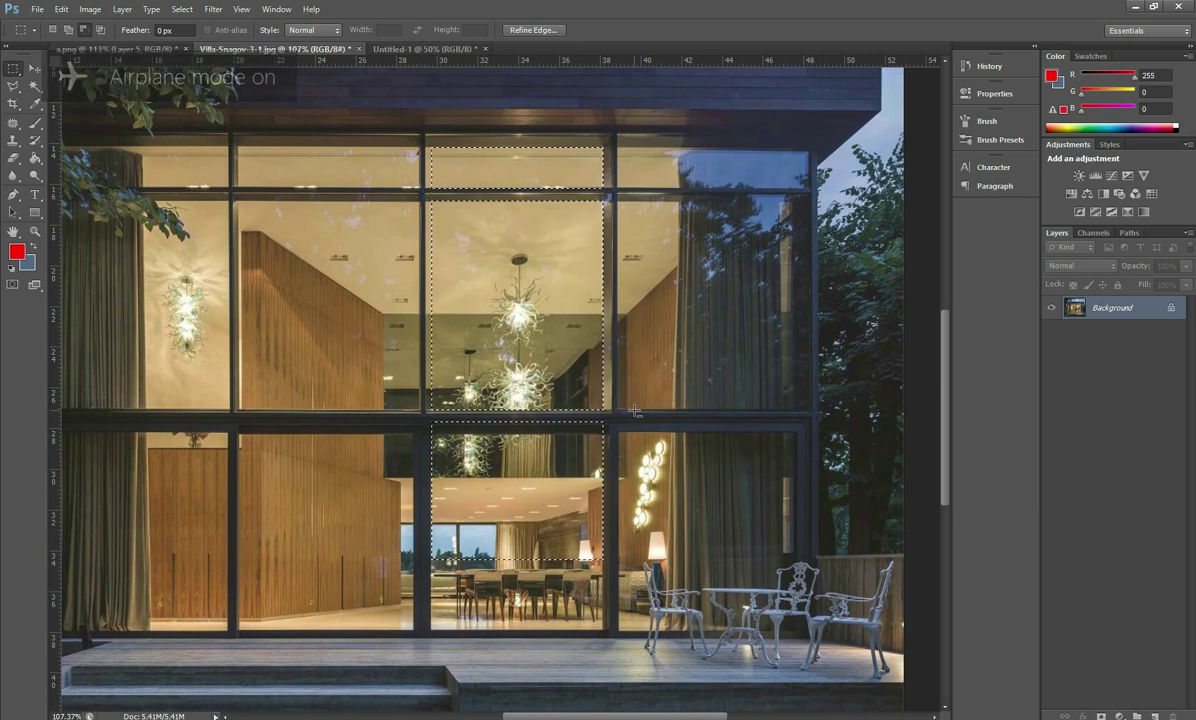
Step: Copy the window column onto its own layer and drag it toward the villa render
{"action": "right_click", "coordinate": [536, 338]}
{"action": "left_click", "coordinate": [590, 456]}
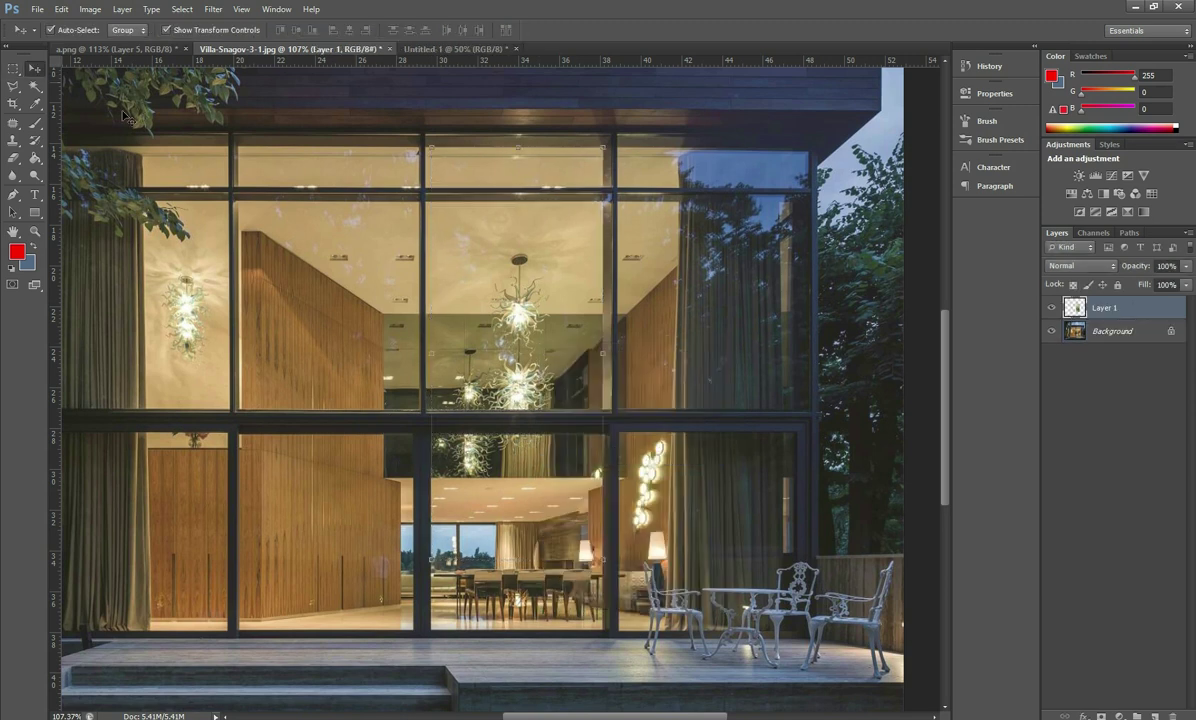
{"action": "left_click", "coordinate": [34, 68]}
{"action": "left_click_drag", "start_coordinate": [520, 330], "coordinate": [518, 358]}
Step: Try clearing a thin band across the window piece, dismissing the group error
{"action": "key", "text": "ctrl+z"}
{"action": "key", "text": "m"}
{"action": "left_click_drag", "start_coordinate": [484, 240], "coordinate": [484, 241]}
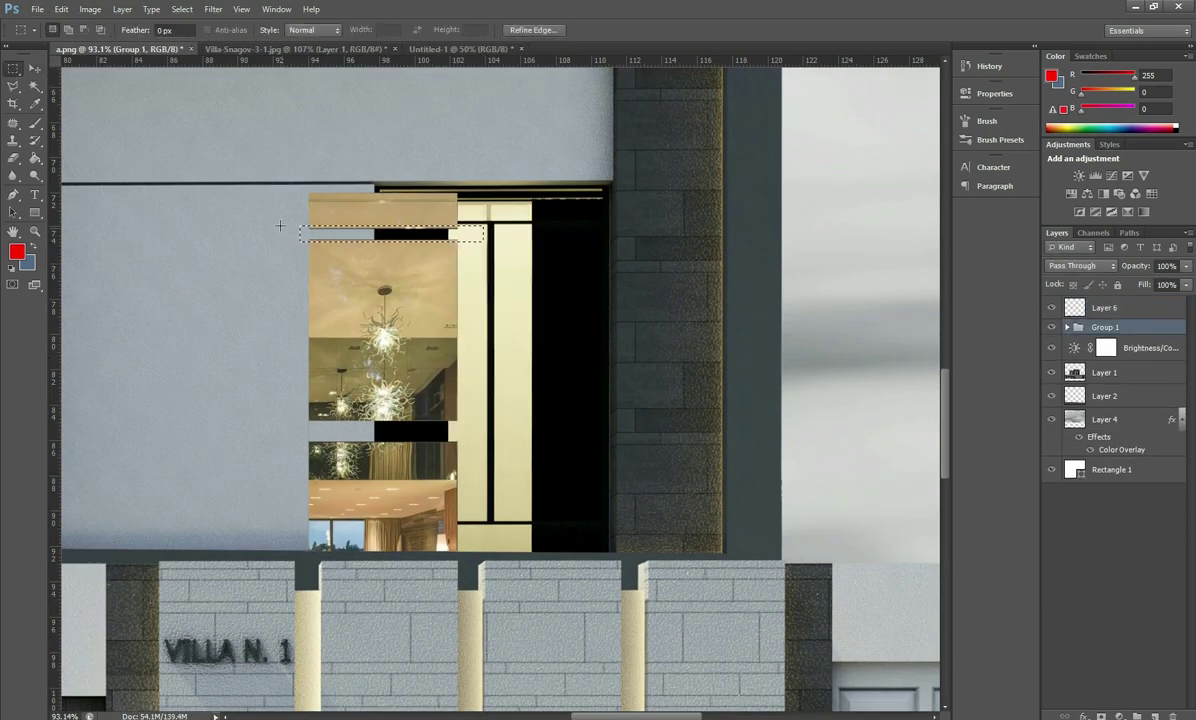
{"action": "left_click_drag", "start_coordinate": [303, 228], "coordinate": [466, 241]}
{"action": "key", "text": "Delete"}
{"action": "key", "text": "Return"}
Step: Copy sections of the Layer 6 window piece onto new layers
{"action": "left_click", "coordinate": [1094, 307]}
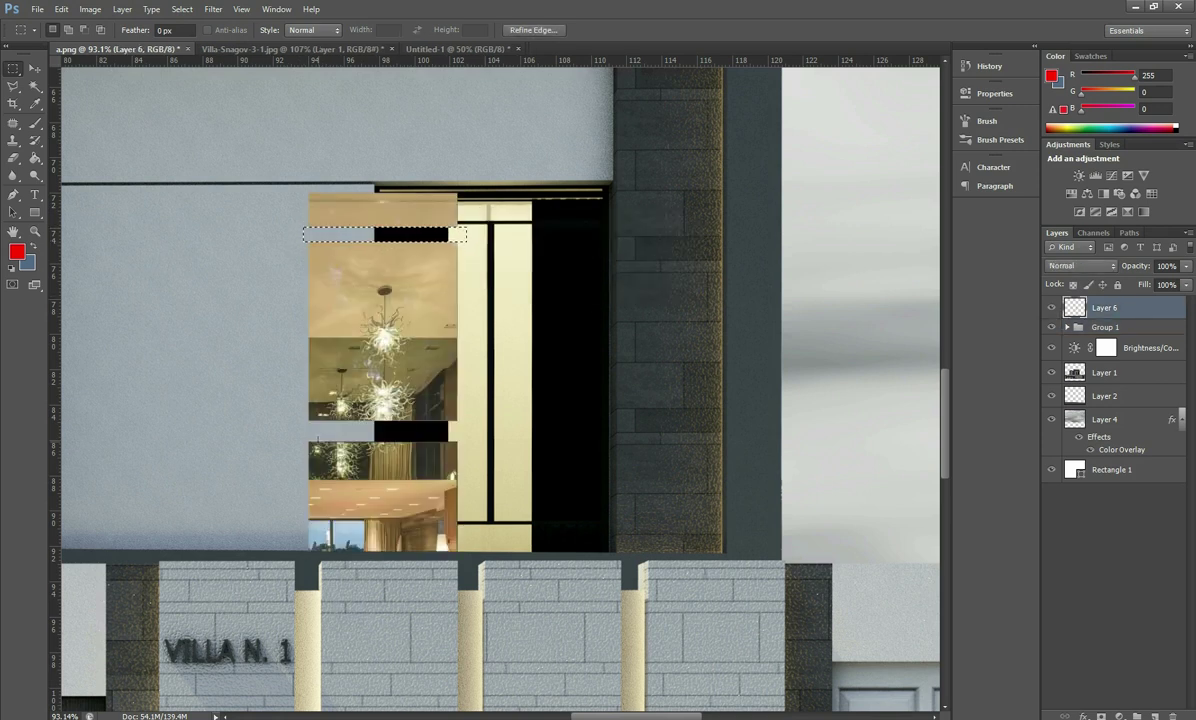
{"action": "left_click_drag", "start_coordinate": [444, 440], "coordinate": [489, 441]}
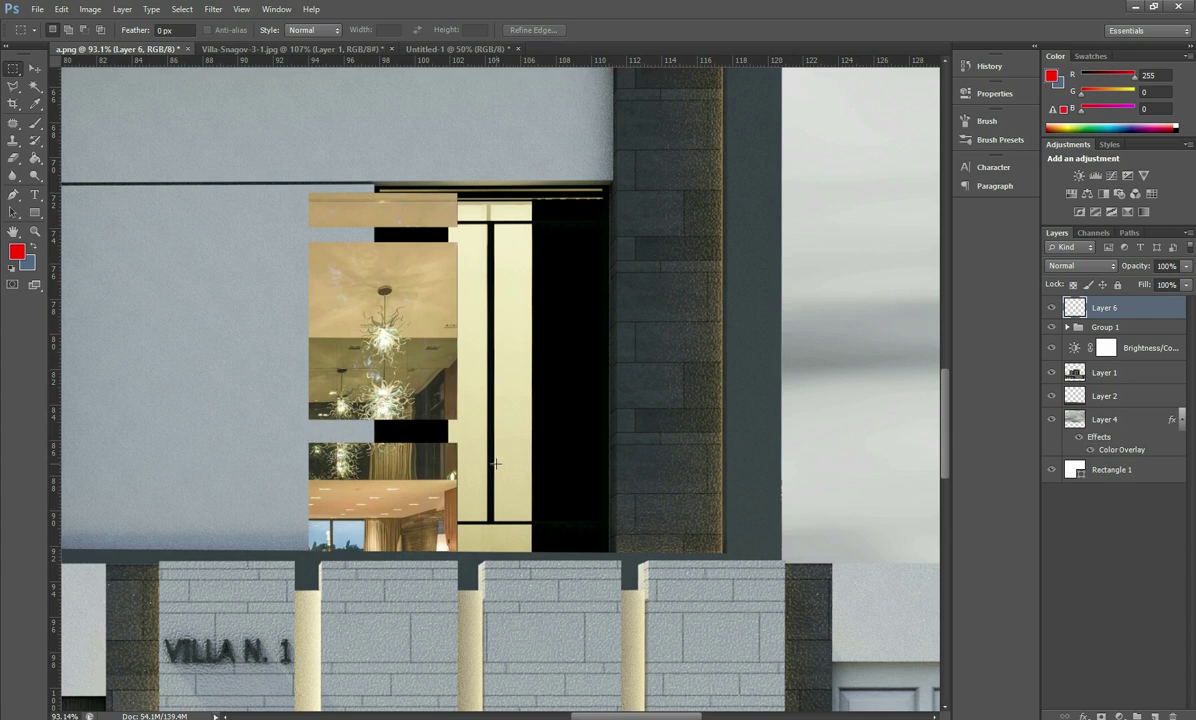
{"action": "left_click_drag", "start_coordinate": [558, 229], "coordinate": [558, 229]}
{"action": "right_click", "coordinate": [394, 214]}
{"action": "left_click", "coordinate": [440, 349]}
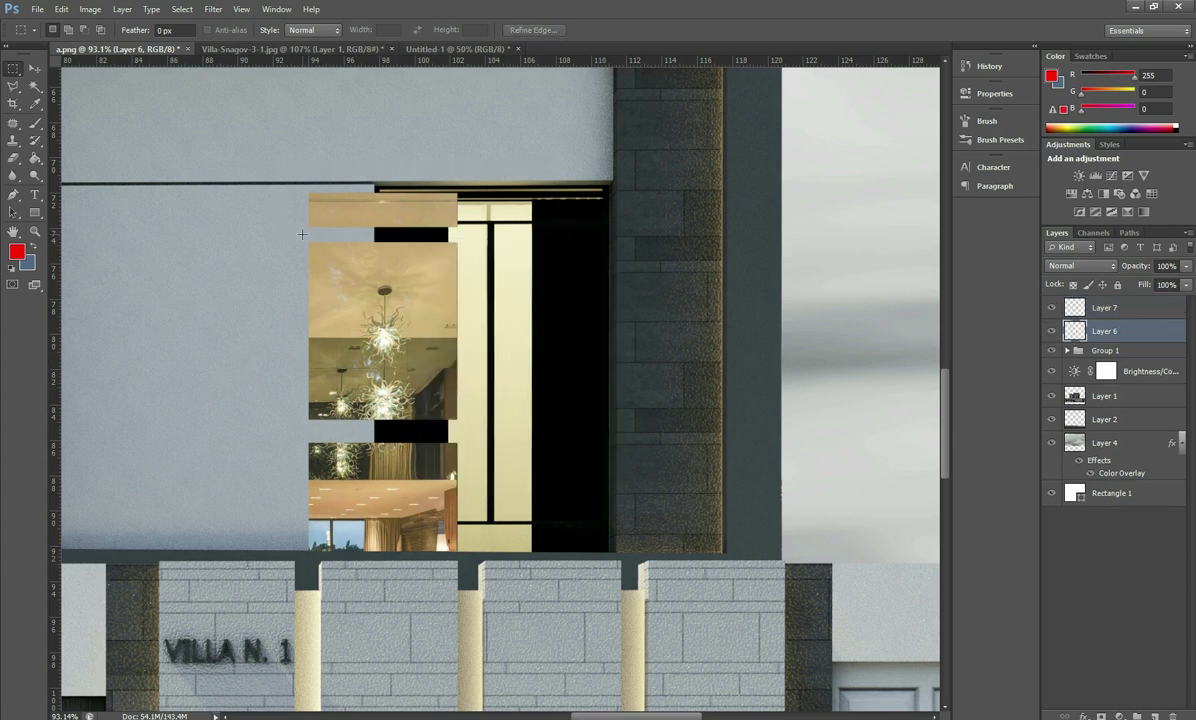
{"action": "right_click", "coordinate": [362, 360]}
{"action": "left_click", "coordinate": [400, 494]}
{"action": "key", "text": "v"}
Step: Align the interior pieces in the doorway and reorder Layers 6–8 into one continuous view
{"action": "scroll", "coordinate": [316, 262], "scroll_direction": "up", "scroll_amount": 2}
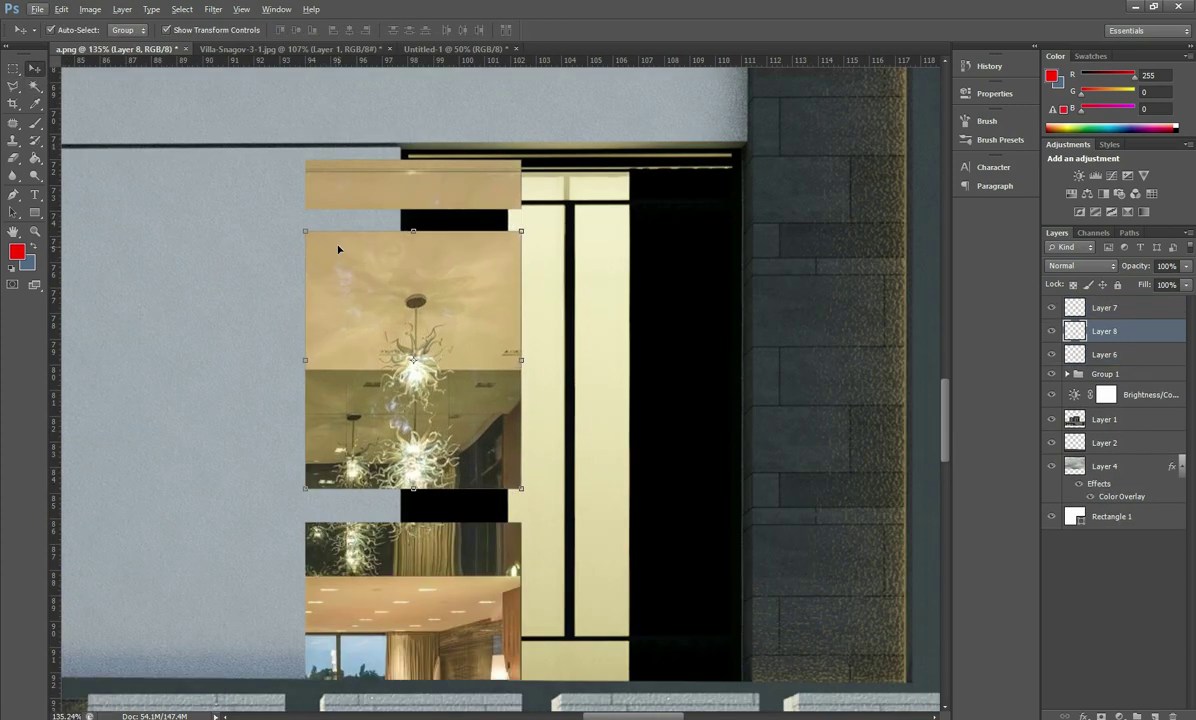
{"action": "left_click_drag", "start_coordinate": [352, 417], "coordinate": [352, 395]}
{"action": "left_click_drag", "start_coordinate": [388, 560], "coordinate": [388, 508]}
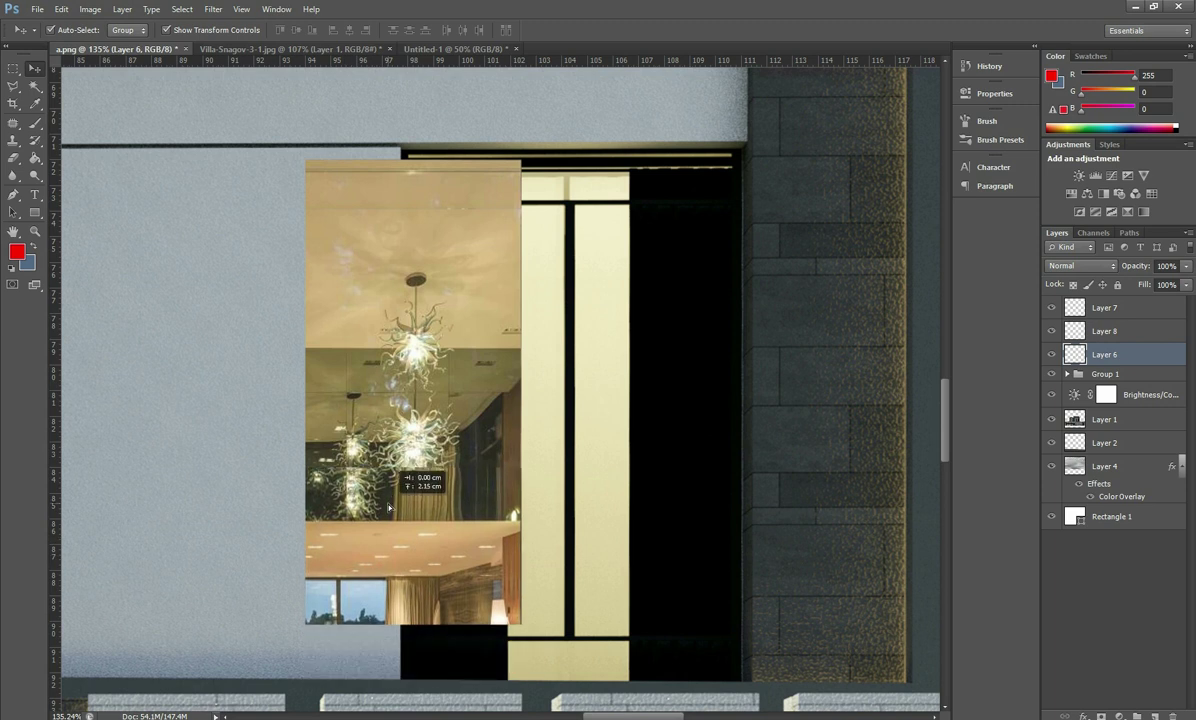
{"action": "left_click_drag", "start_coordinate": [388, 508], "coordinate": [388, 489]}
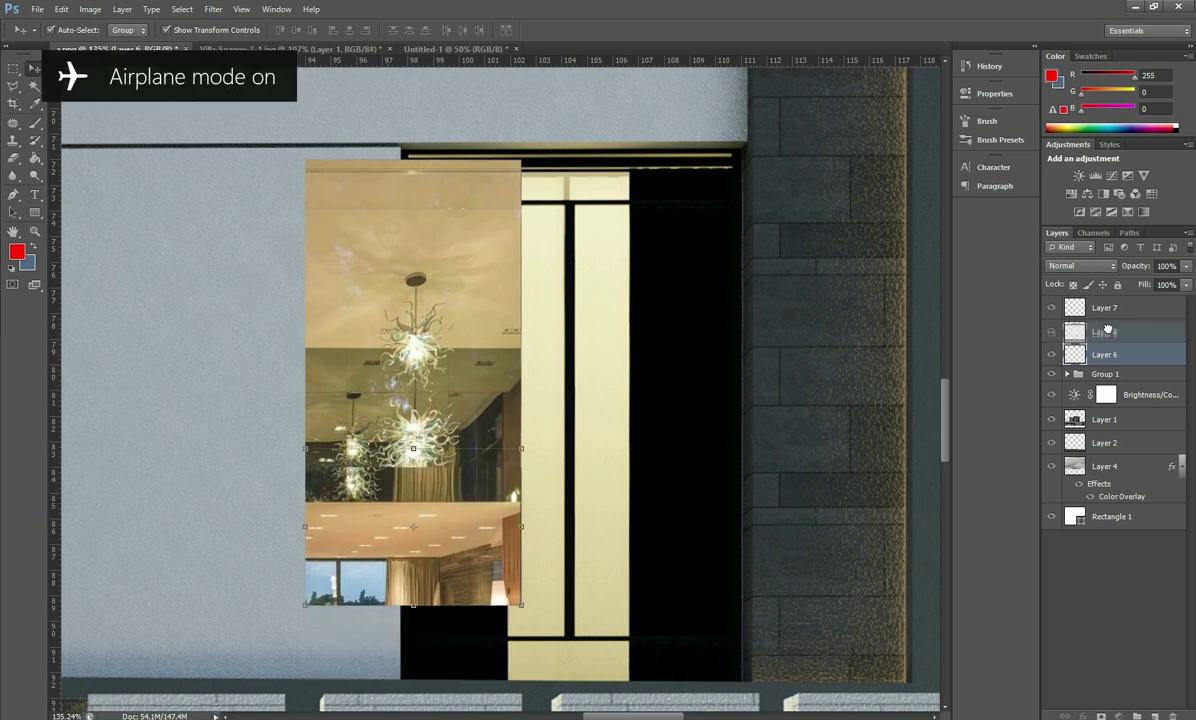
{"action": "left_click_drag", "start_coordinate": [1104, 347], "coordinate": [1104, 324]}
{"action": "left_click_drag", "start_coordinate": [402, 443], "coordinate": [397, 463]}
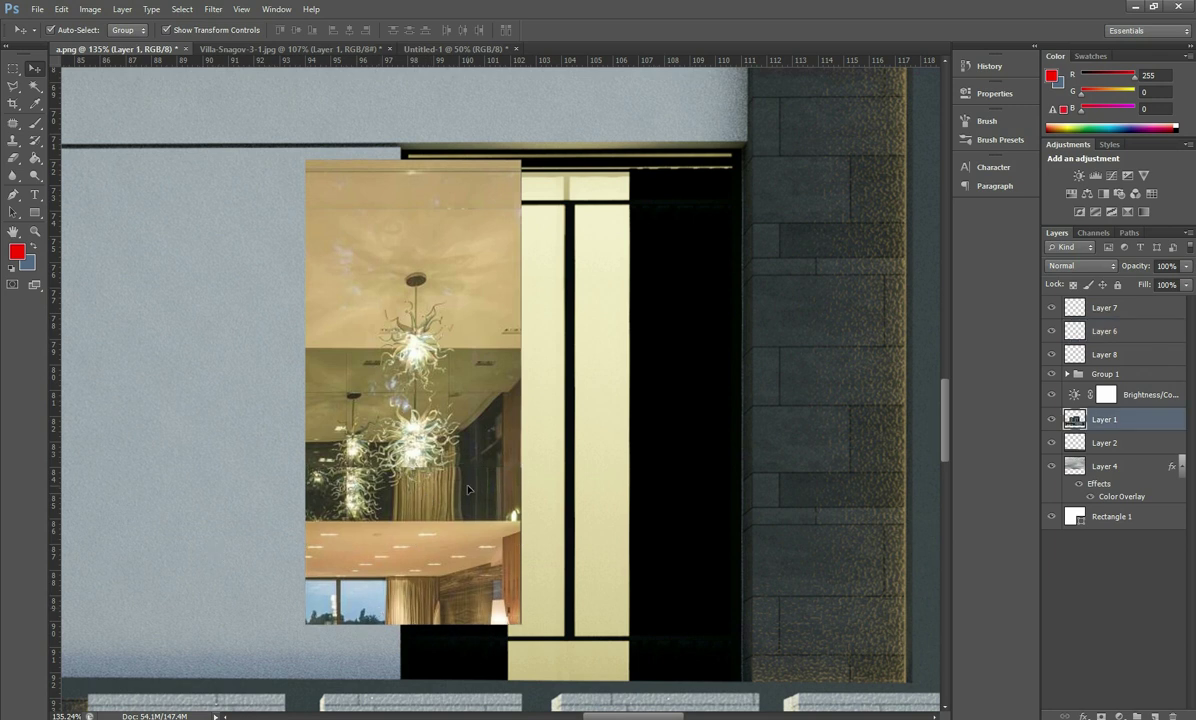
{"action": "left_click", "coordinate": [468, 489]}
{"action": "left_click", "coordinate": [463, 234]}
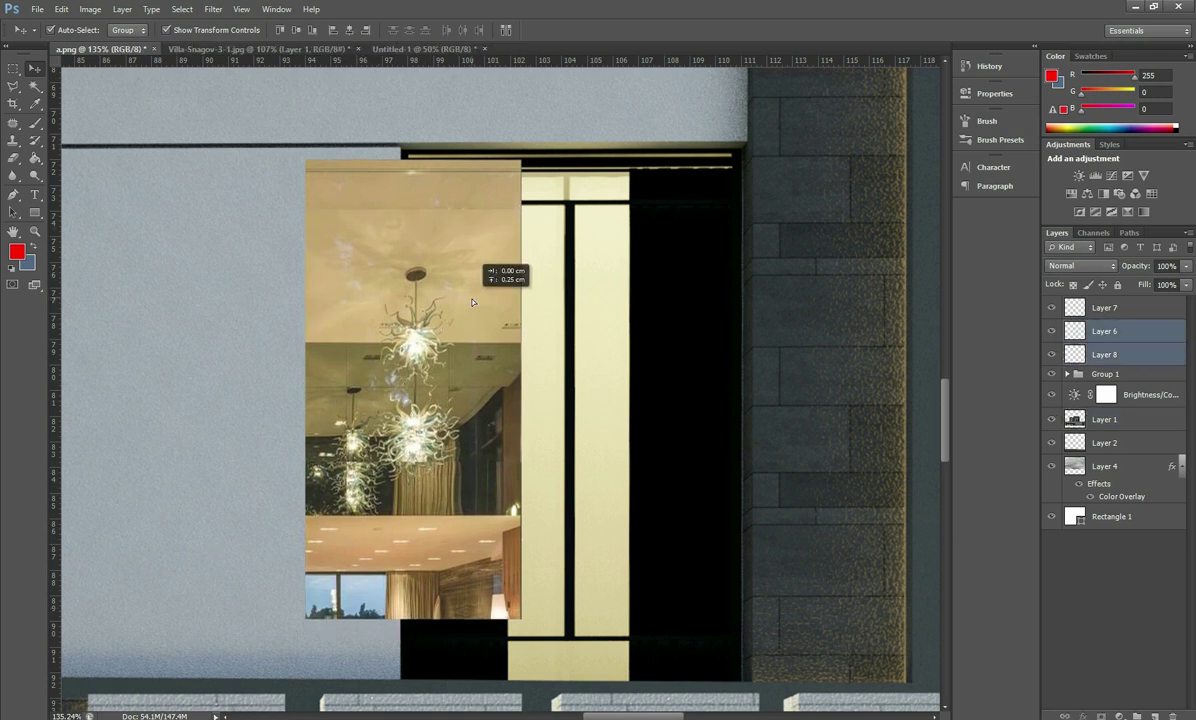
{"action": "left_click_drag", "start_coordinate": [1104, 308], "coordinate": [1113, 338]}
Step: Combine interior Layers 6–8 into one Smart Object, then rasterize it
{"action": "scroll", "coordinate": [454, 275], "scroll_direction": "down", "scroll_amount": 2}
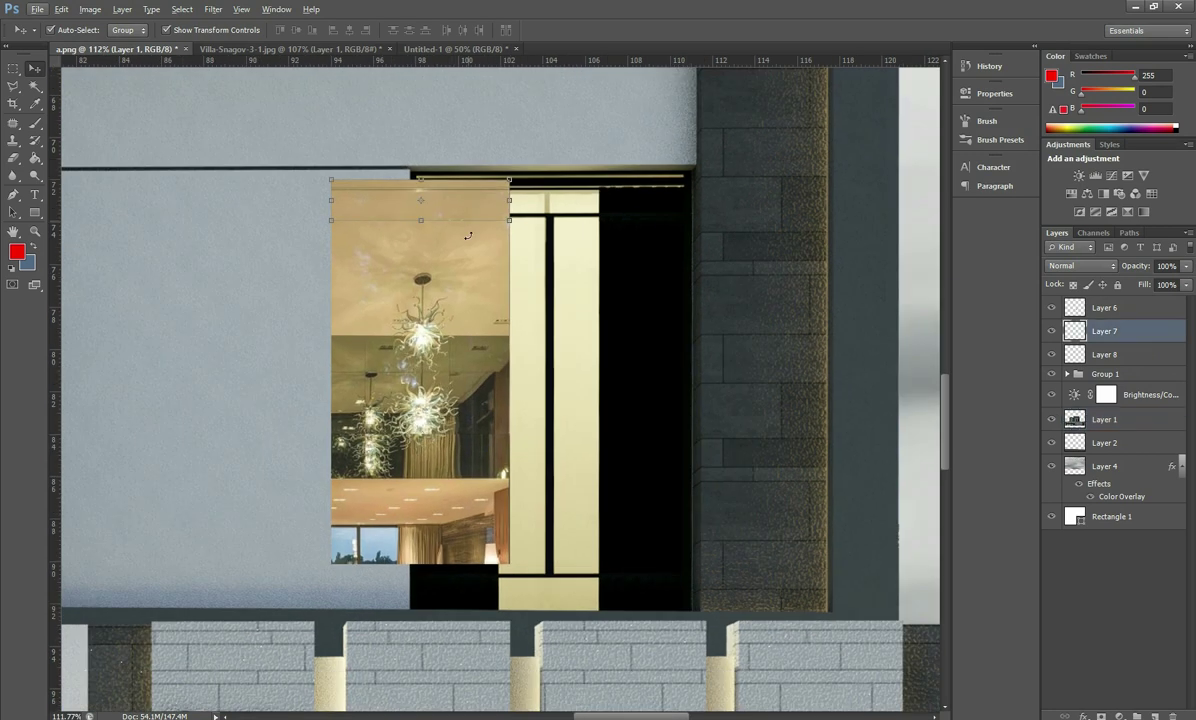
{"action": "left_click", "coordinate": [1104, 307]}
{"action": "left_click", "coordinate": [1104, 354], "text": "shift"}
{"action": "right_click", "coordinate": [1110, 331]}
{"action": "left_click", "coordinate": [1011, 311]}
{"action": "right_click", "coordinate": [1104, 307]}
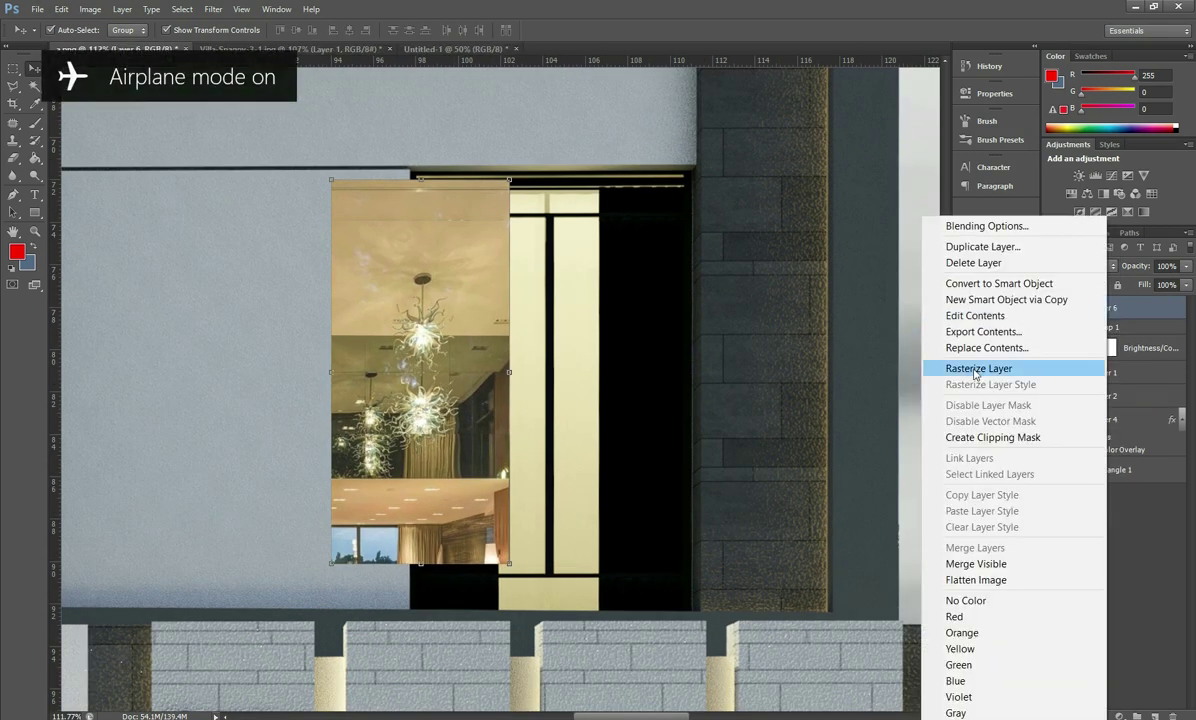
{"action": "left_click", "coordinate": [1001, 365]}
Step: Move and enlarge the interior photo with Free Transform so it covers the doorway
{"action": "scroll", "coordinate": [435, 276], "scroll_direction": "down", "scroll_amount": 2}
{"action": "left_click_drag", "start_coordinate": [435, 276], "coordinate": [536, 280]}
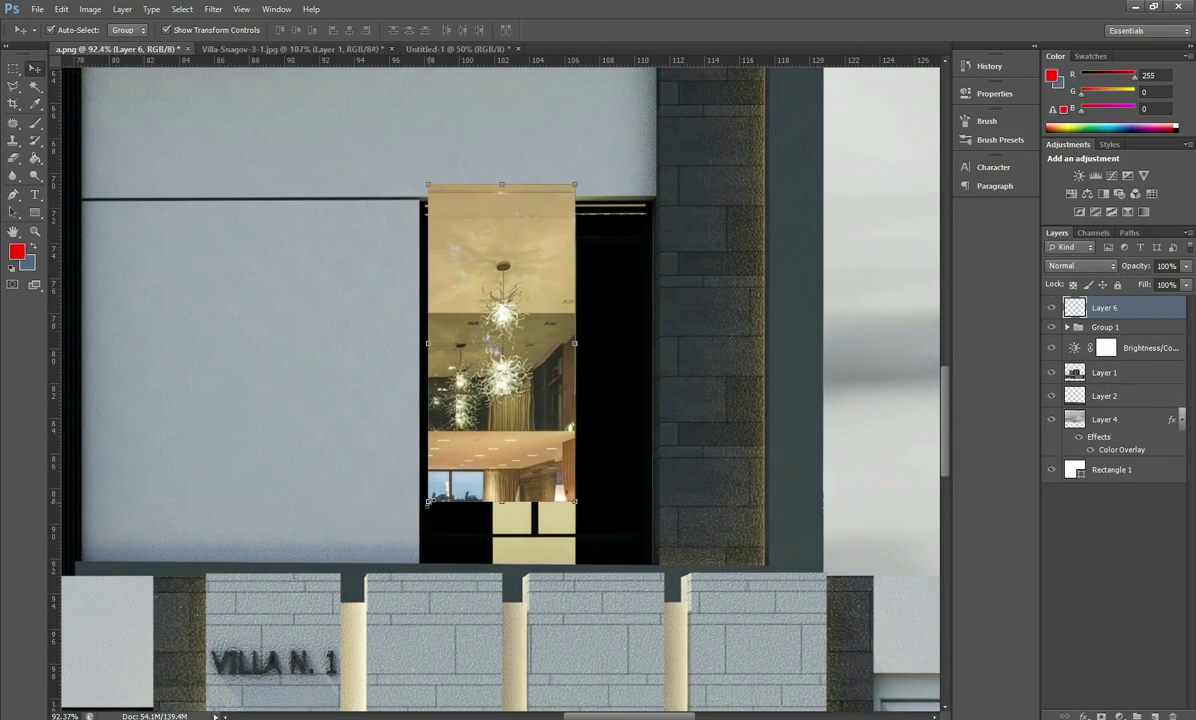
{"action": "key", "text": "ctrl+t"}
{"action": "left_click_drag", "start_coordinate": [423, 505], "coordinate": [373, 620]}
{"action": "left_click_drag", "start_coordinate": [1185, 269], "coordinate": [1137, 282]}
{"action": "scroll", "coordinate": [511, 509], "scroll_direction": "up", "scroll_amount": 1}
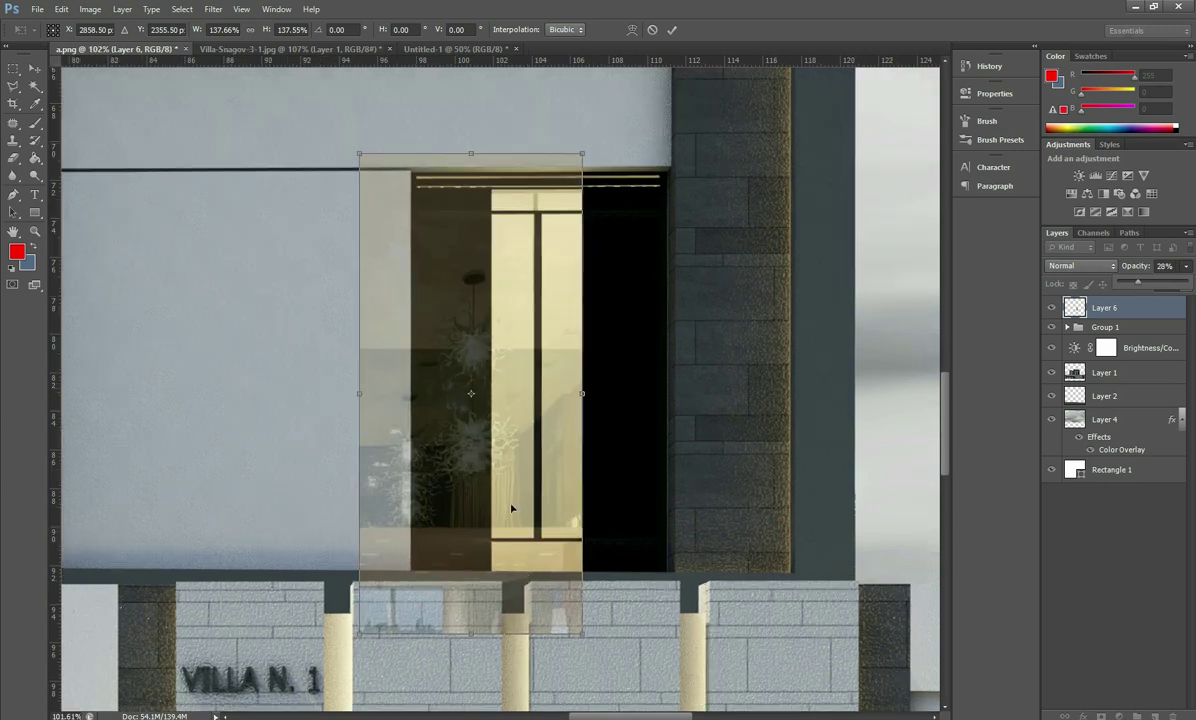
{"action": "left_click_drag", "start_coordinate": [368, 634], "coordinate": [373, 621]}
{"action": "left_click_drag", "start_coordinate": [531, 331], "coordinate": [531, 321]}
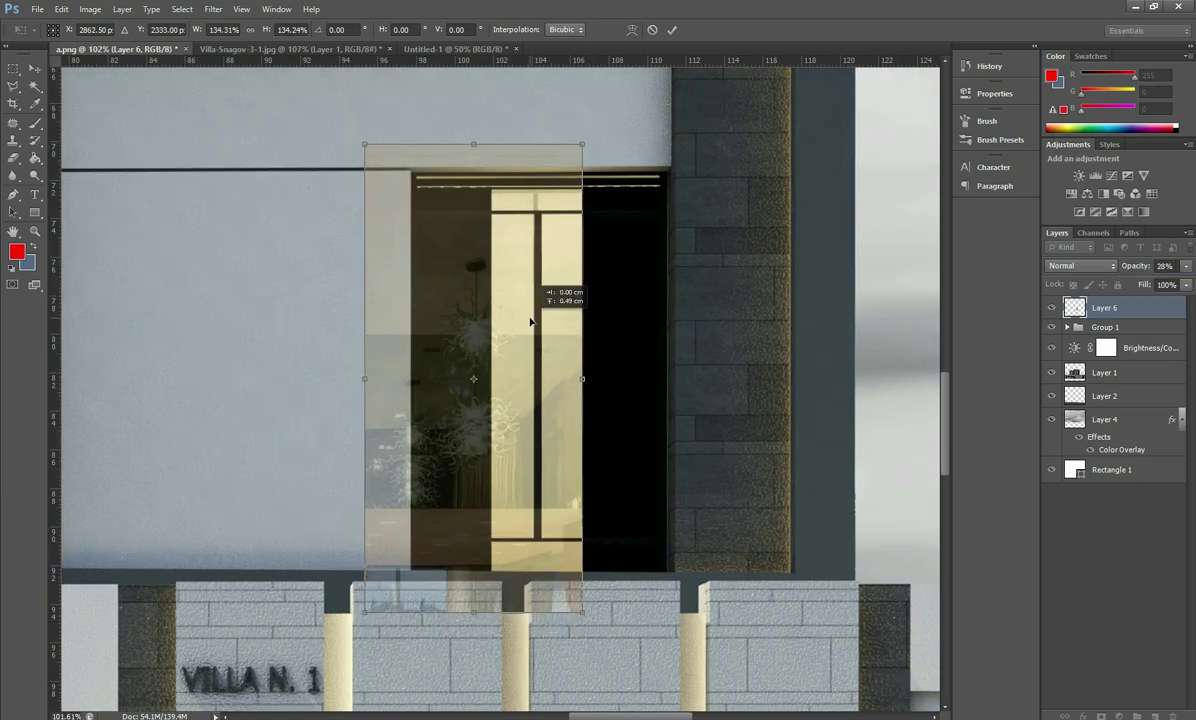
{"action": "left_click", "coordinate": [673, 29]}
Step: Lasso the glass door panel strip and cut it to its own layer with Layer Via Cut
{"action": "key", "text": "l"}
{"action": "scroll", "coordinate": [597, 178], "scroll_direction": "up", "scroll_amount": 1}
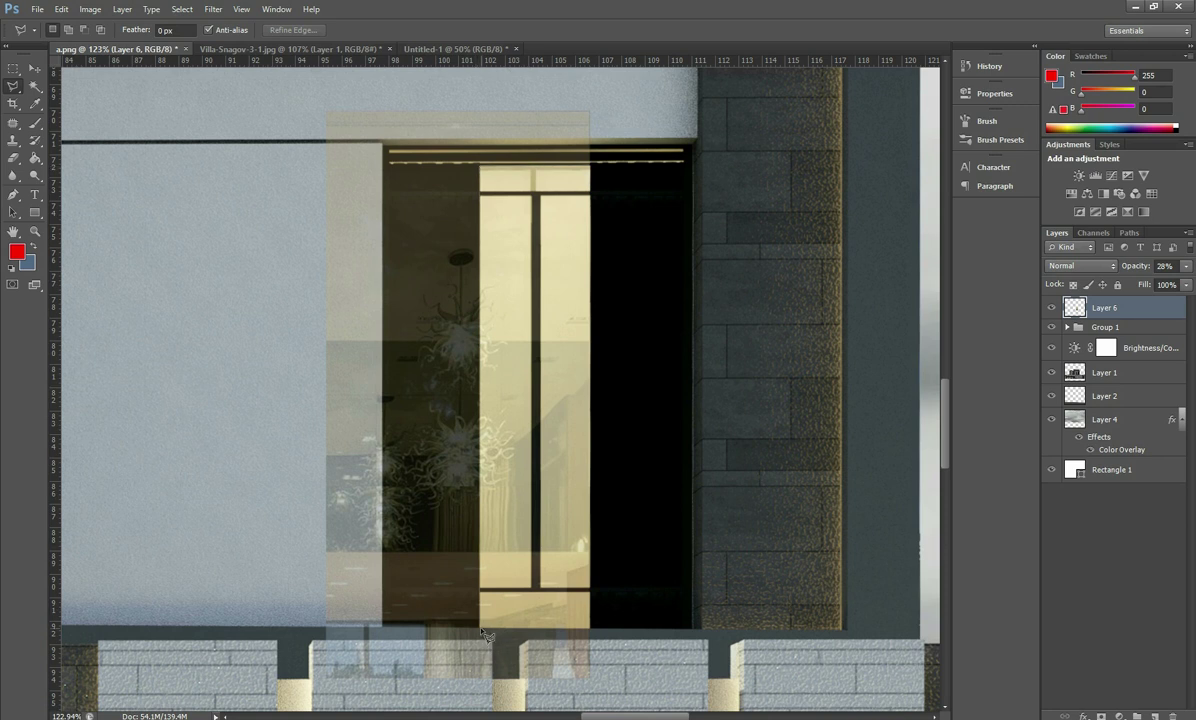
{"action": "left_click", "coordinate": [590, 165]}
{"action": "left_click", "coordinate": [480, 165]}
{"action": "left_click", "coordinate": [480, 628]}
{"action": "left_click", "coordinate": [590, 628]}
{"action": "left_click", "coordinate": [590, 165]}
{"action": "key", "text": "0"}
{"action": "right_click", "coordinate": [550, 306]}
{"action": "left_click", "coordinate": [603, 428]}
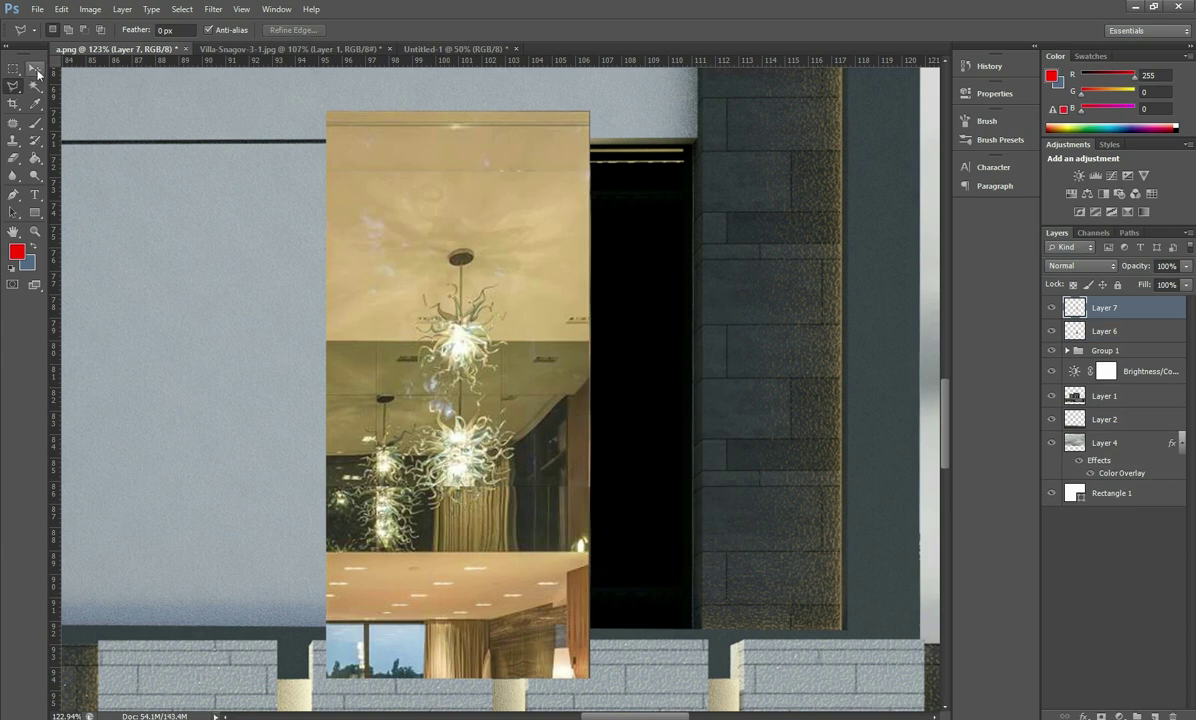
Step: Hide leftover Layer 6 and set the door strip Layer 7 to 40% opacity
{"action": "key", "text": "v"}
{"action": "left_click", "coordinate": [1104, 331]}
{"action": "left_click", "coordinate": [1051, 331]}
{"action": "scroll", "coordinate": [535, 352], "scroll_direction": "down", "scroll_amount": 3}
{"action": "left_click", "coordinate": [535, 352]}
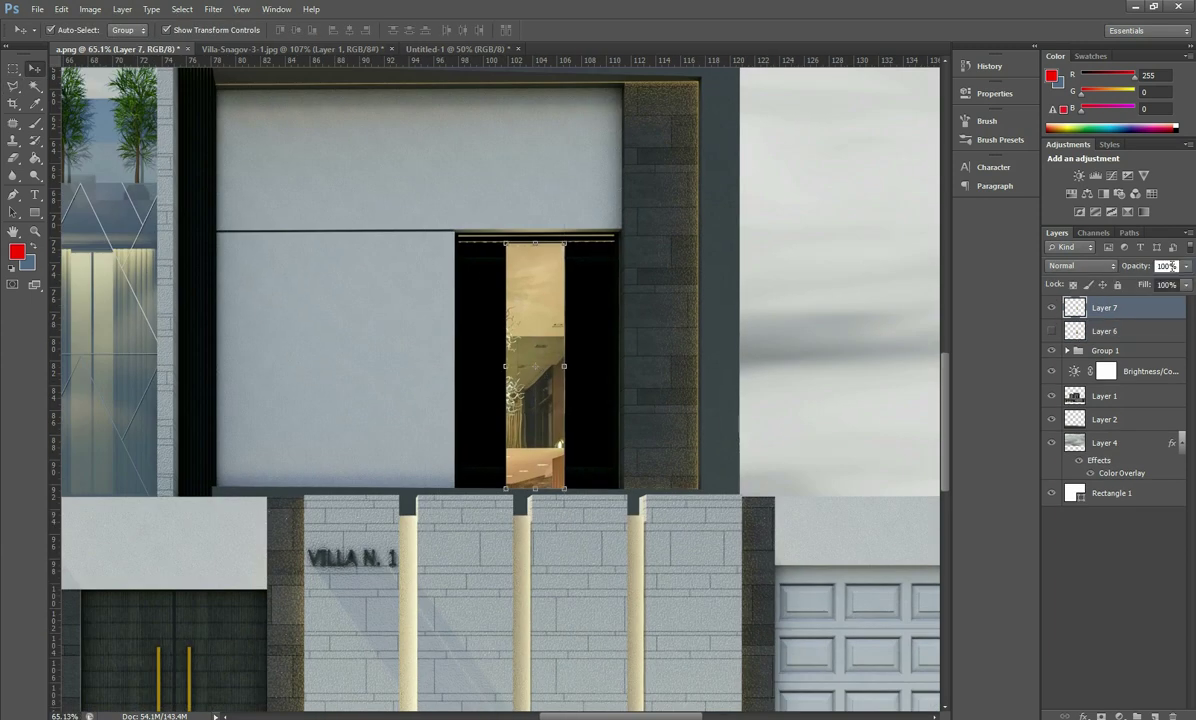
{"action": "key", "text": "4"}
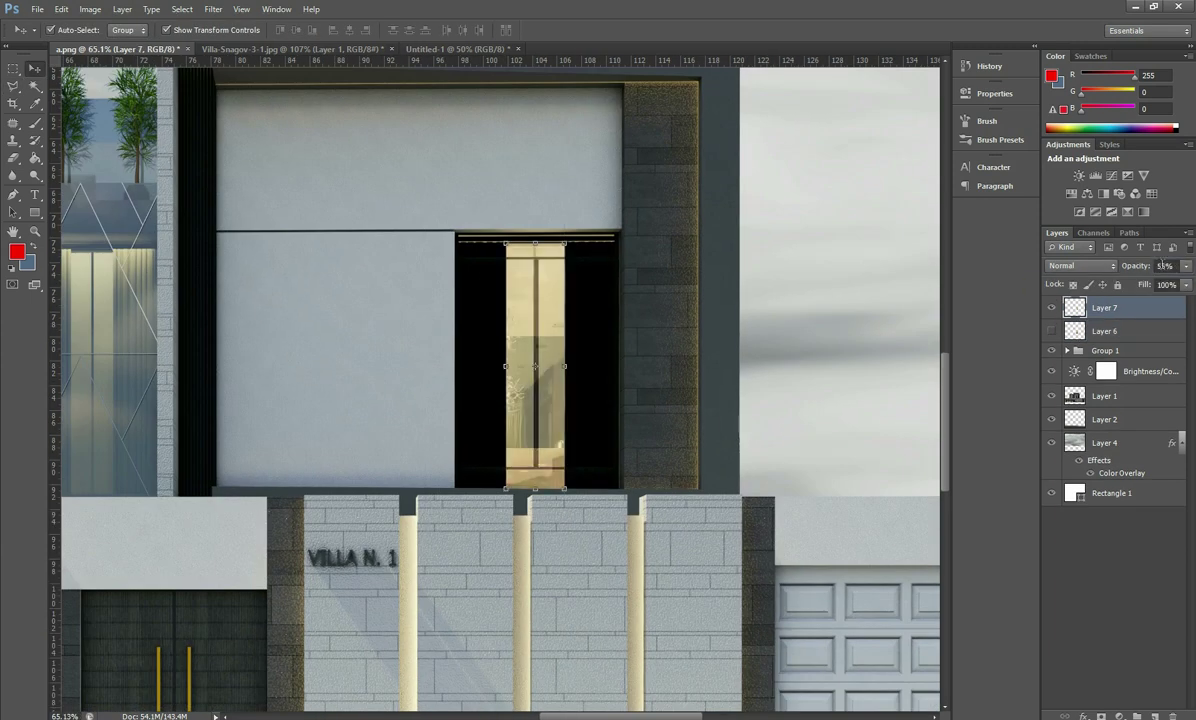
{"action": "left_click", "coordinate": [699, 347]}
{"action": "scroll", "coordinate": [699, 347], "scroll_direction": "down", "scroll_amount": 3}
{"action": "scroll", "coordinate": [788, 392], "scroll_direction": "down", "scroll_amount": 1}
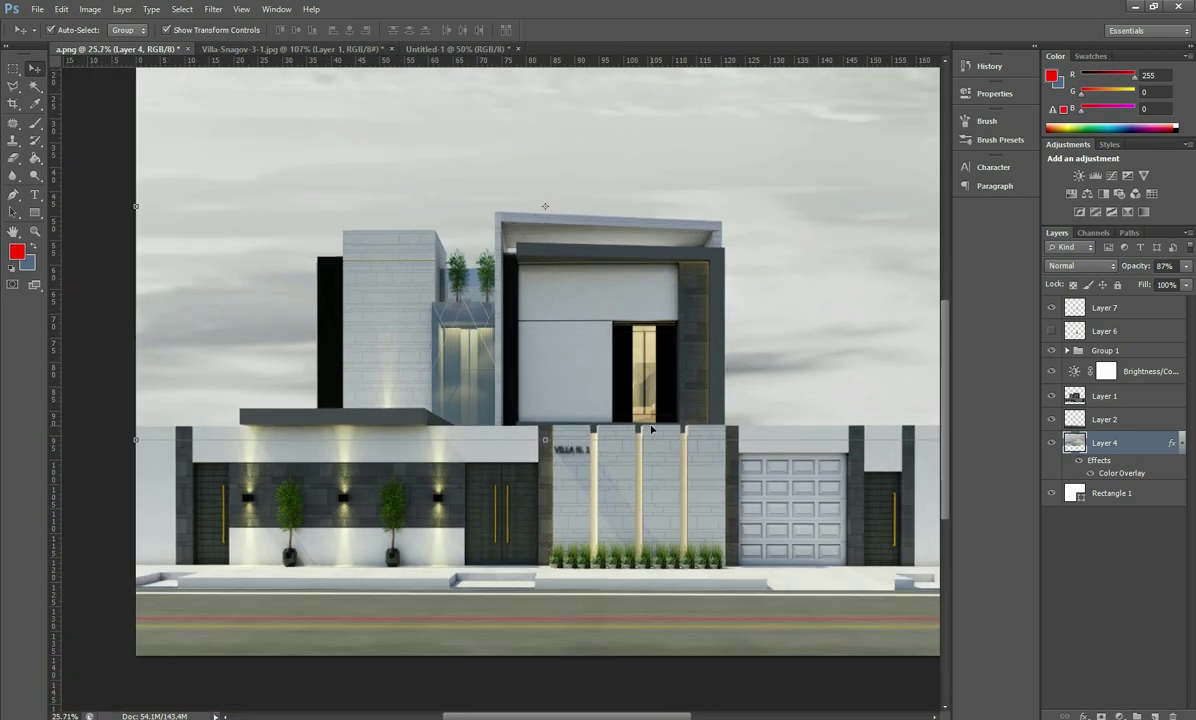
{"action": "scroll", "coordinate": [651, 429], "scroll_direction": "down", "scroll_amount": 1}
Step: Set the road strip layer to full opacity and crop the image's bottom edge
{"action": "left_click", "coordinate": [840, 662]}
{"action": "left_click_drag", "start_coordinate": [1185, 268], "coordinate": [1192, 270]}
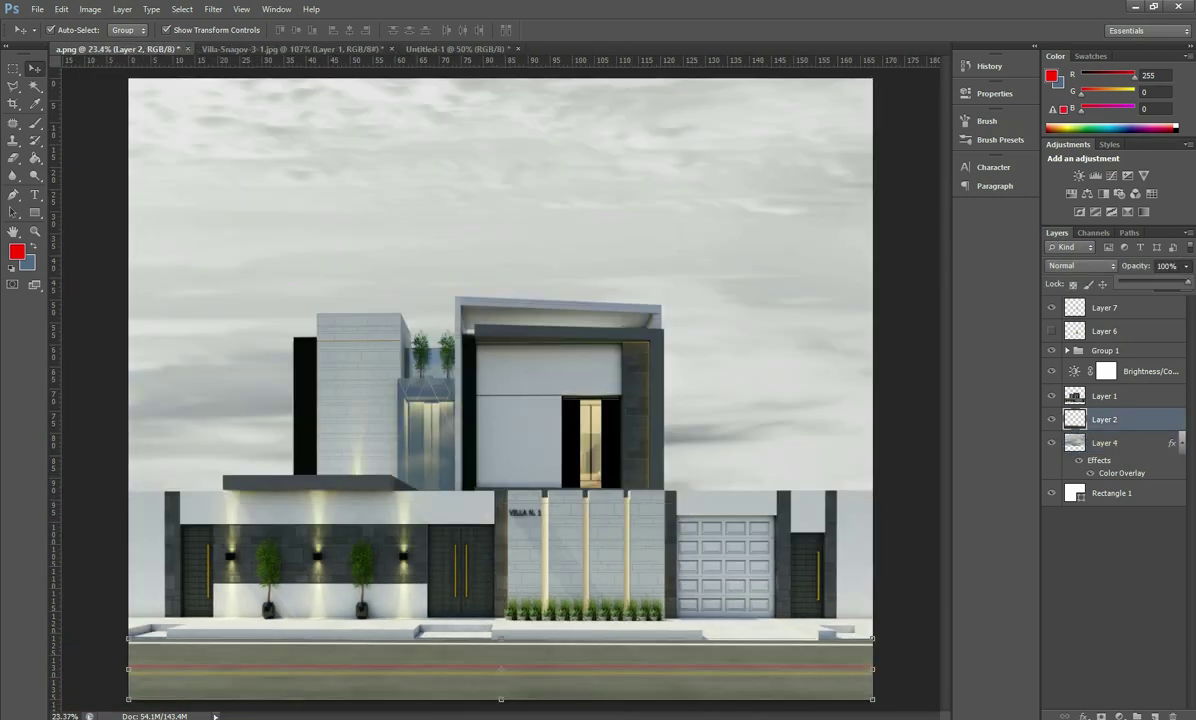
{"action": "left_click", "coordinate": [921, 654]}
{"action": "left_click", "coordinate": [13, 103]}
{"action": "left_click_drag", "start_coordinate": [499, 693], "coordinate": [507, 697]}
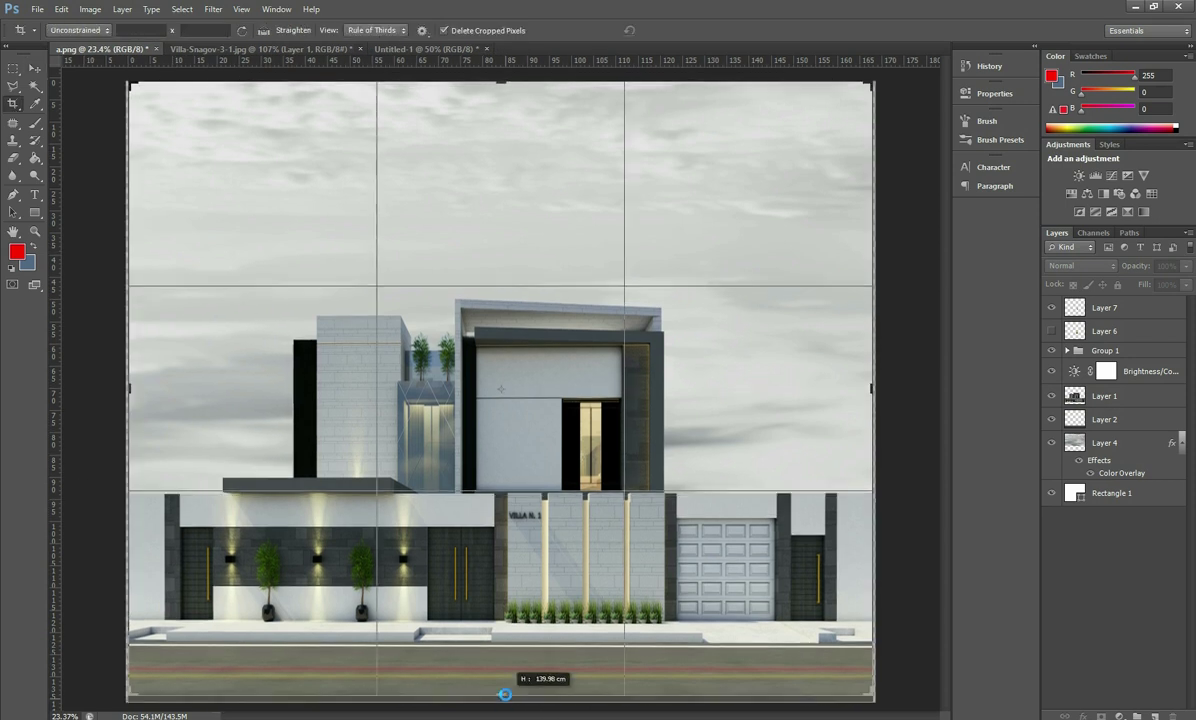
{"action": "left_click", "coordinate": [674, 32]}
{"action": "key", "text": "v"}
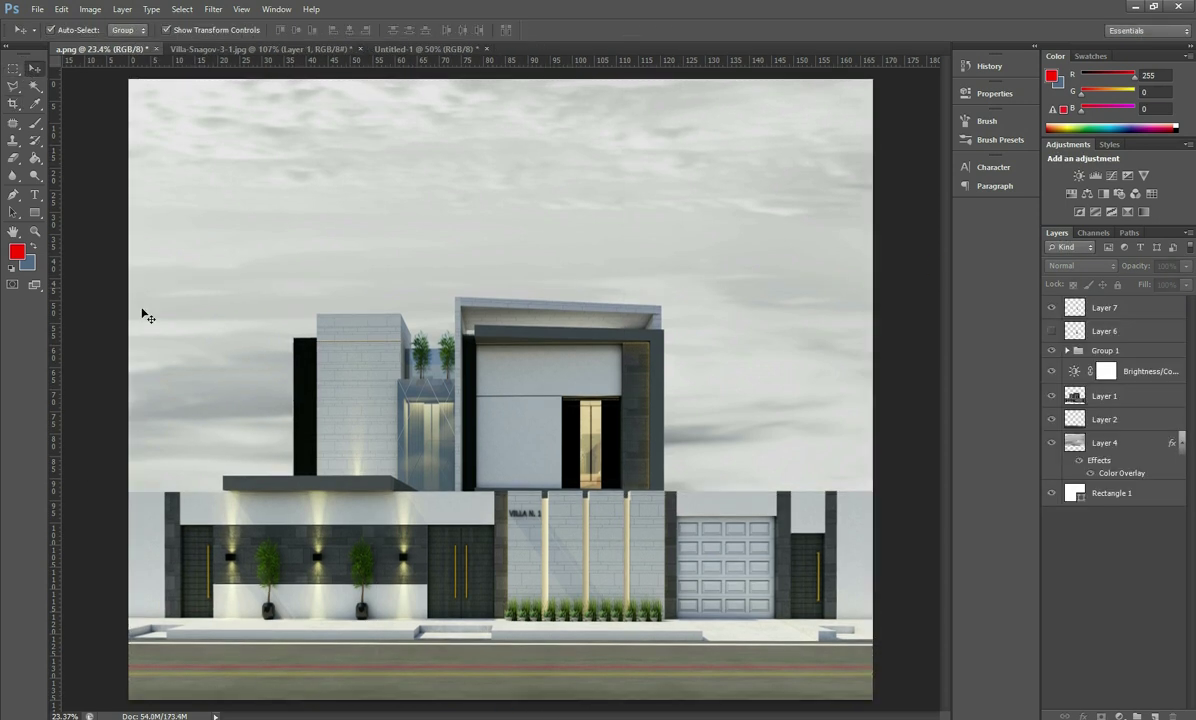
{"action": "scroll", "coordinate": [590, 515], "scroll_direction": "down", "scroll_amount": 2}
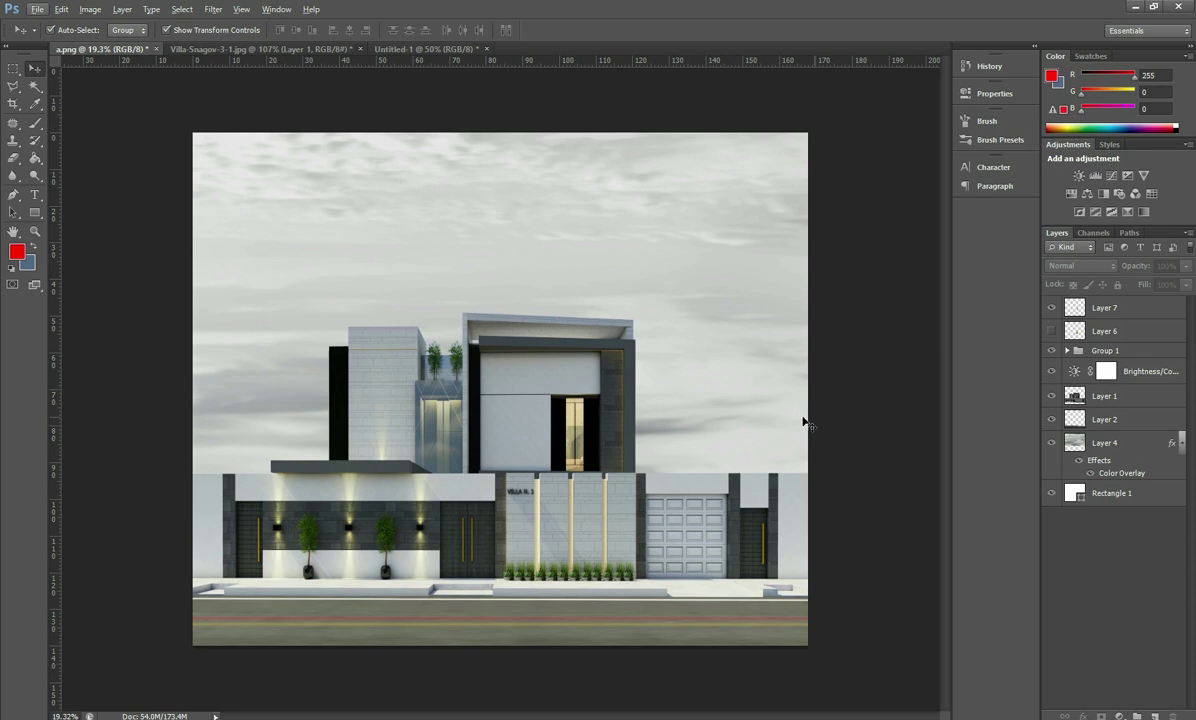
Step: Crop the render to a 1 x 1 square with the villa centred
{"action": "left_click", "coordinate": [13, 103]}
{"action": "left_click_drag", "start_coordinate": [808, 390], "coordinate": [769, 398]}
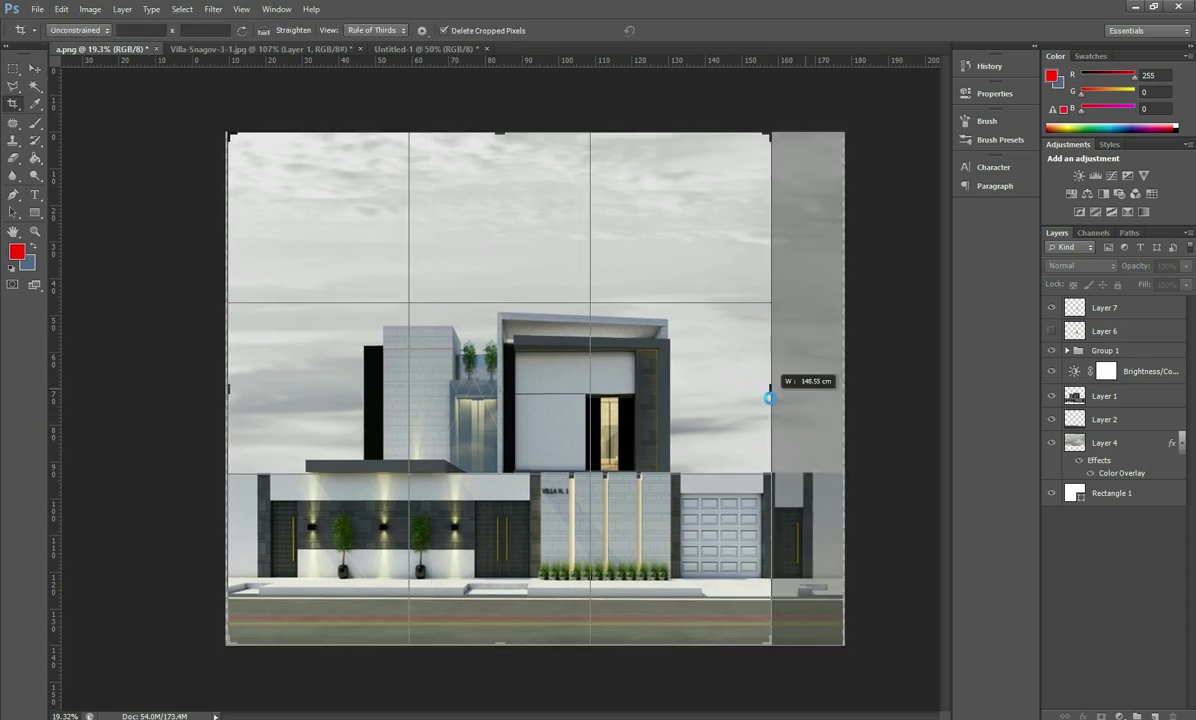
{"action": "left_click", "coordinate": [78, 30]}
{"action": "left_click", "coordinate": [100, 83]}
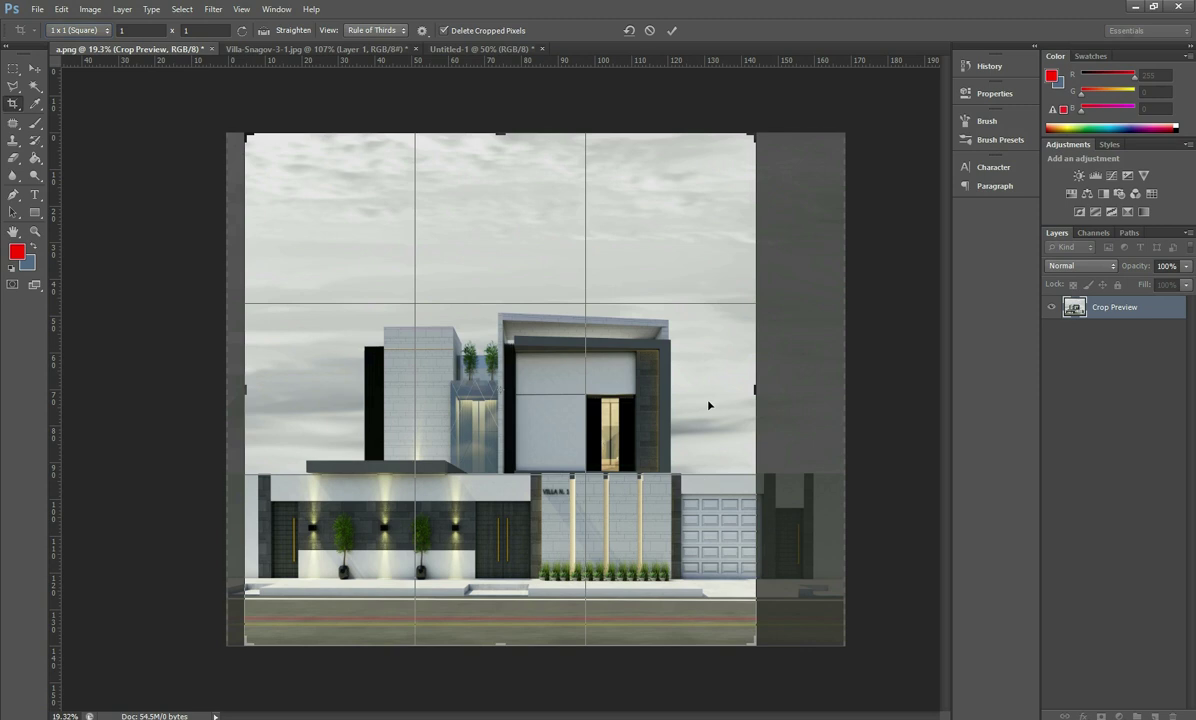
{"action": "left_click_drag", "start_coordinate": [710, 400], "coordinate": [697, 400]}
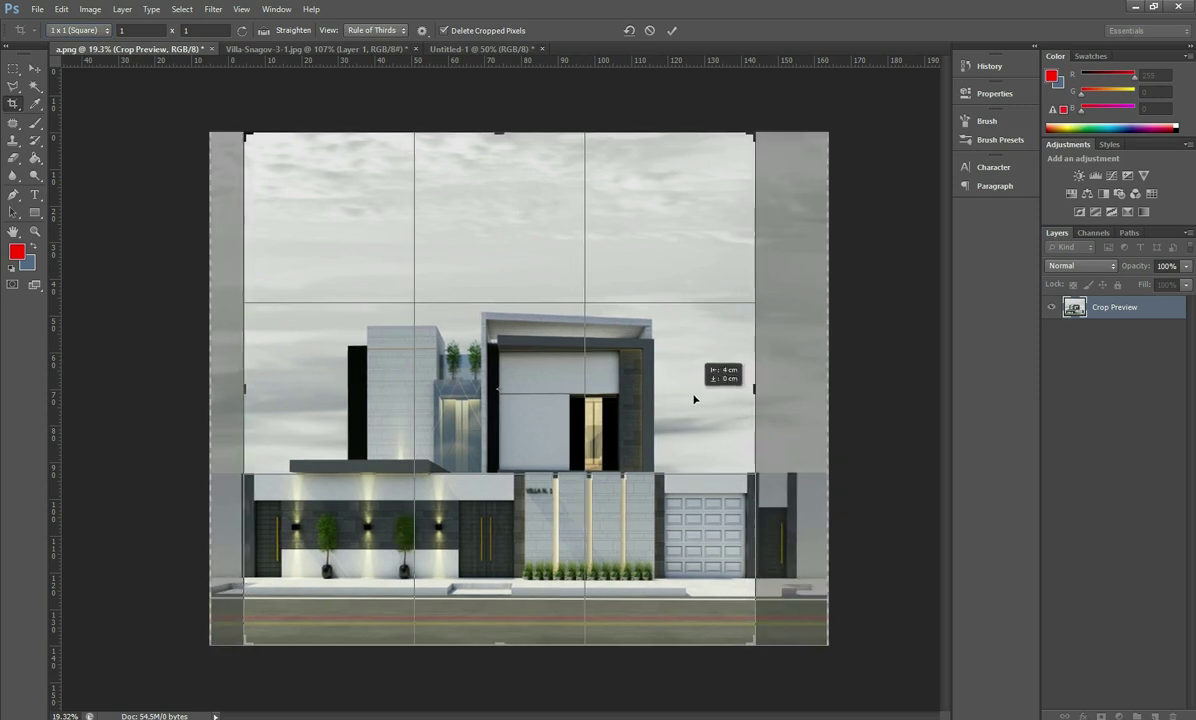
{"action": "key", "text": "Return"}
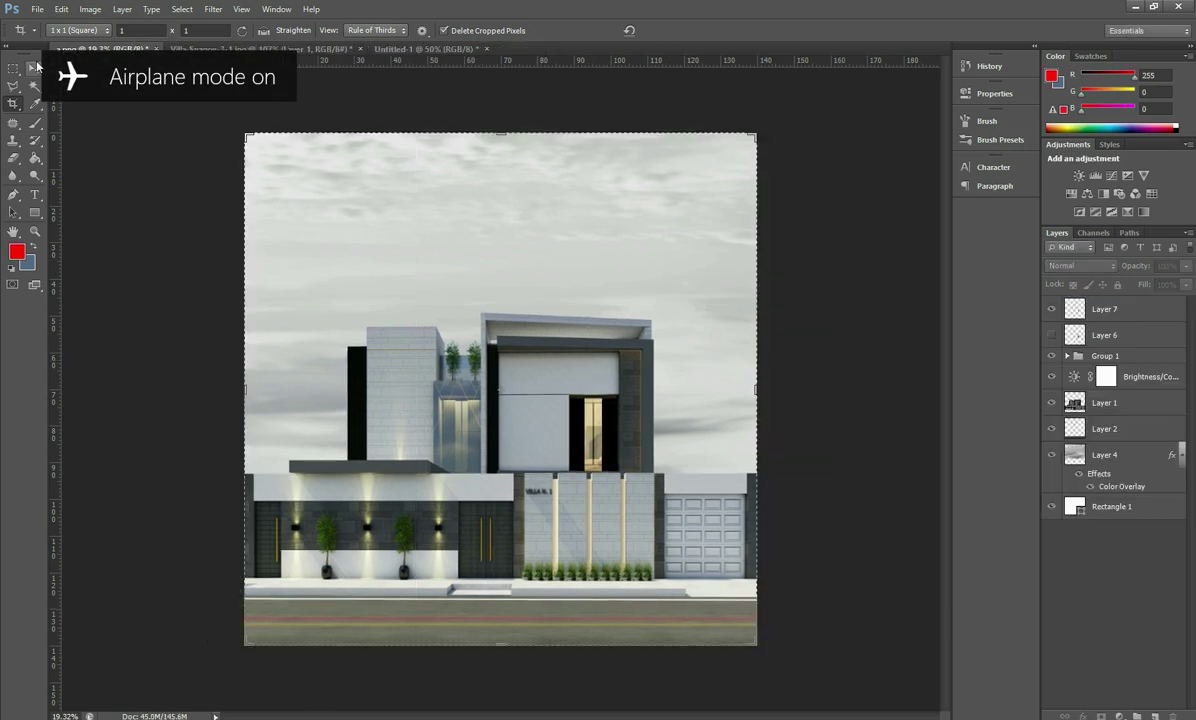
{"action": "left_click", "coordinate": [36, 67]}
{"action": "scroll", "coordinate": [240, 437], "scroll_direction": "up", "scroll_amount": 1}
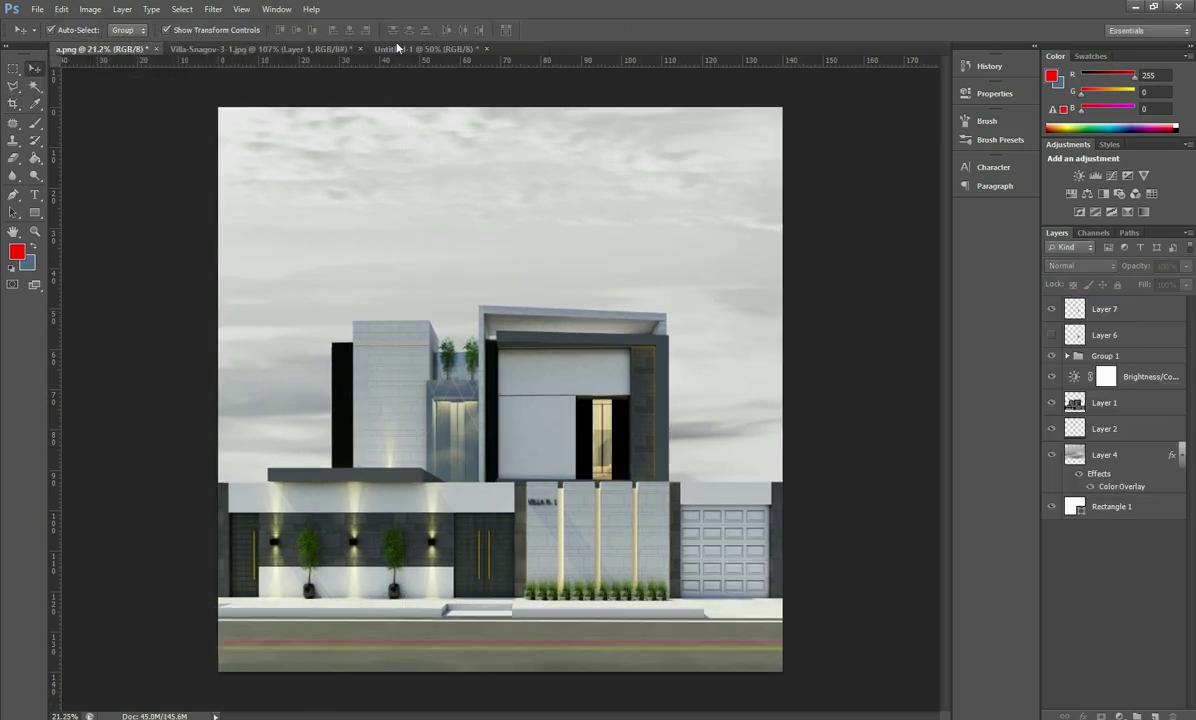
Step: Close the Villa-Snagov reference and drag the cloud and birds from Untitled-1 into a.png
{"action": "left_click", "coordinate": [360, 48]}
{"action": "left_click", "coordinate": [601, 278]}
{"action": "left_click", "coordinate": [220, 48]}
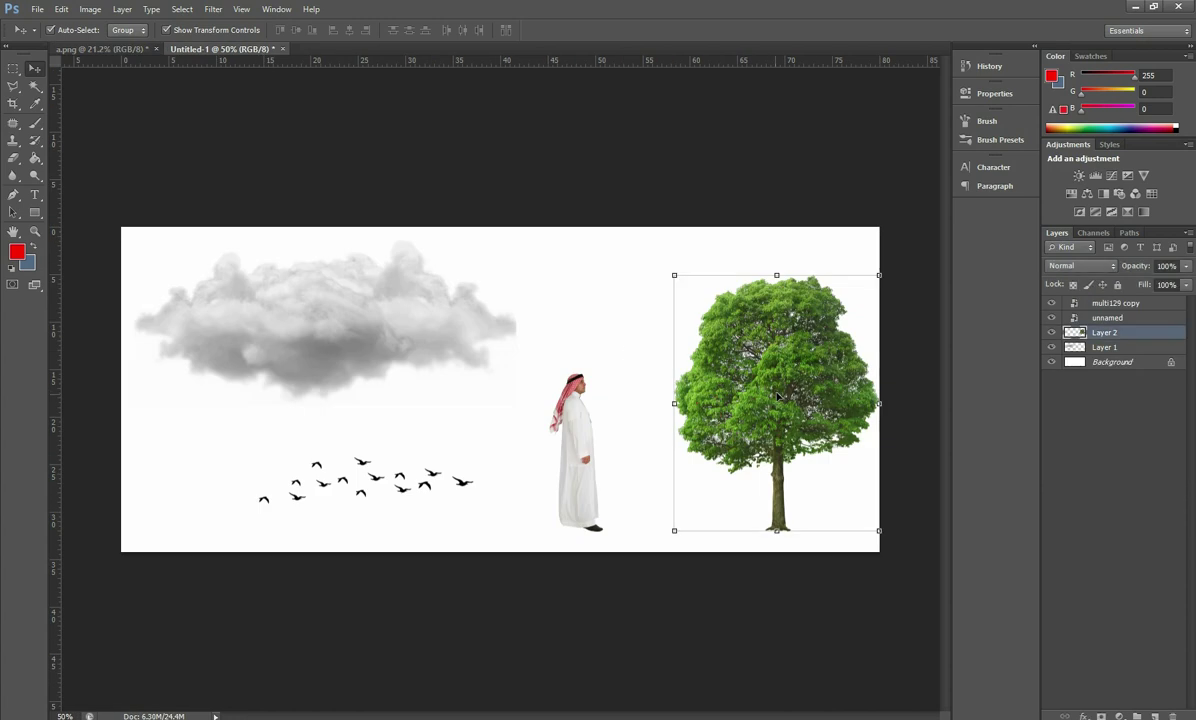
{"action": "left_click", "coordinate": [359, 360]}
{"action": "mouse_move", "coordinate": [372, 470]}
{"action": "left_mouse_down"}
{"action": "mouse_move", "coordinate": [187, 107]}
{"action": "mouse_move", "coordinate": [419, 219]}
{"action": "mouse_move", "coordinate": [516, 293]}
{"action": "left_mouse_up"}
Step: Lock the Rectangle 1 background layer and the Layer 4 building layer
{"action": "left_click", "coordinate": [1110, 558], "text": "shift"}
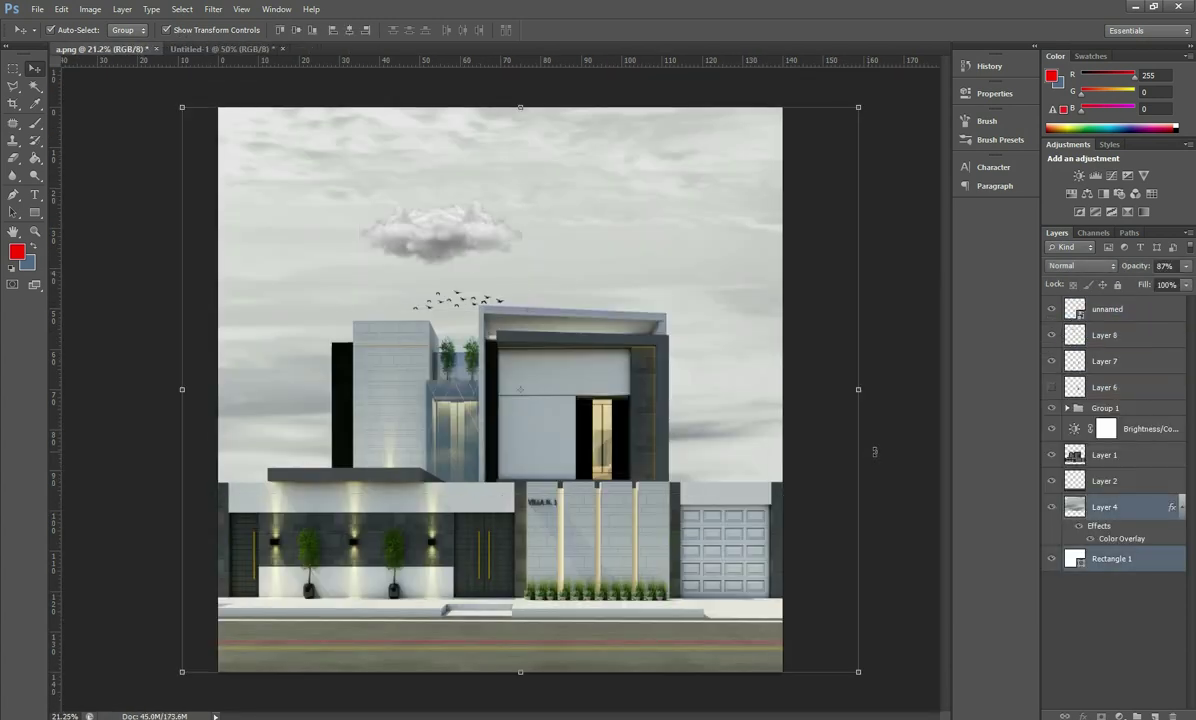
{"action": "key", "text": "ctrl+minus"}
{"action": "key", "text": "m"}
{"action": "key", "text": "ctrl+a"}
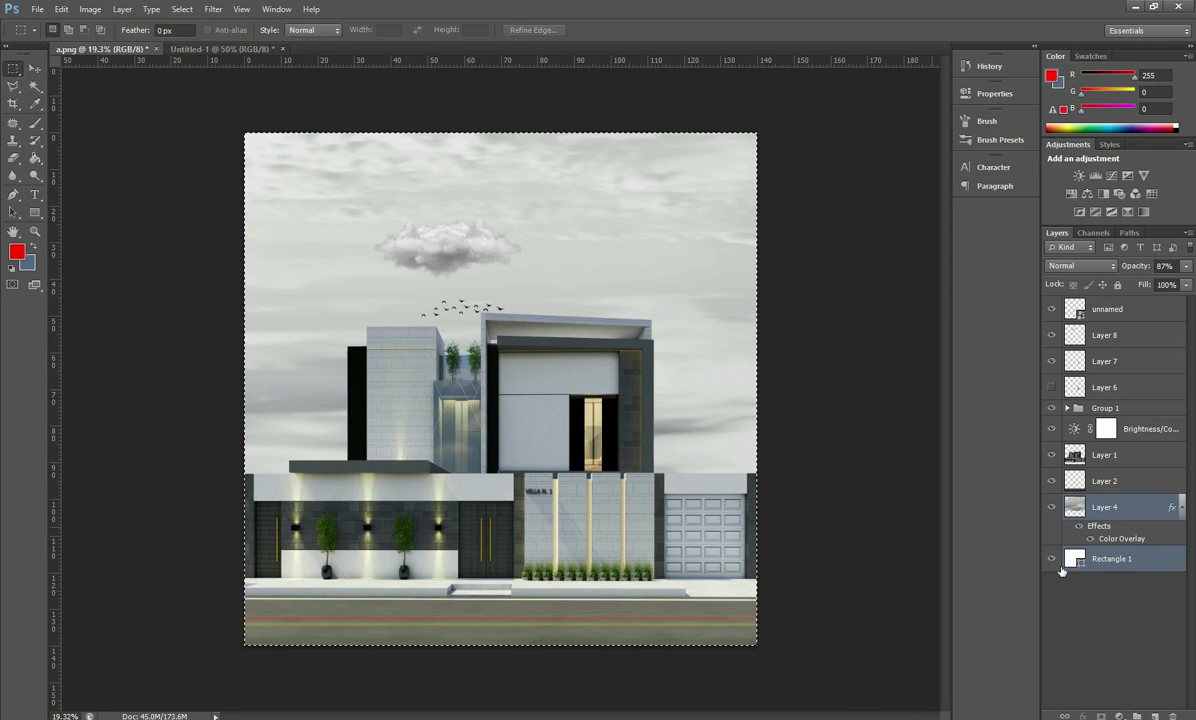
{"action": "left_click", "coordinate": [1115, 559]}
{"action": "left_click", "coordinate": [1118, 285]}
{"action": "left_click", "coordinate": [35, 68]}
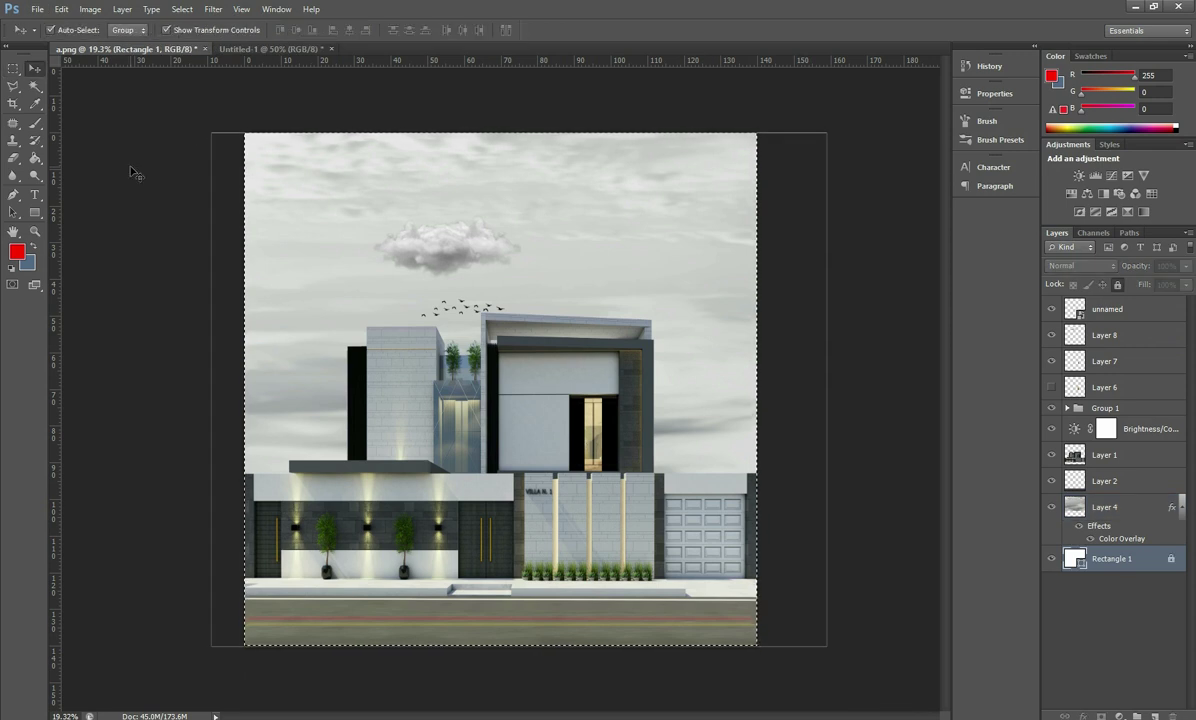
{"action": "key", "text": "ctrl+d"}
{"action": "left_click", "coordinate": [750, 205]}
{"action": "left_click", "coordinate": [1118, 285]}
Step: Move the cloud to the upper left and fade it to 46% opacity
{"action": "mouse_move", "coordinate": [490, 248]}
{"action": "left_mouse_down"}
{"action": "mouse_move", "coordinate": [355, 253]}
{"action": "mouse_move", "coordinate": [381, 241]}
{"action": "left_mouse_up"}
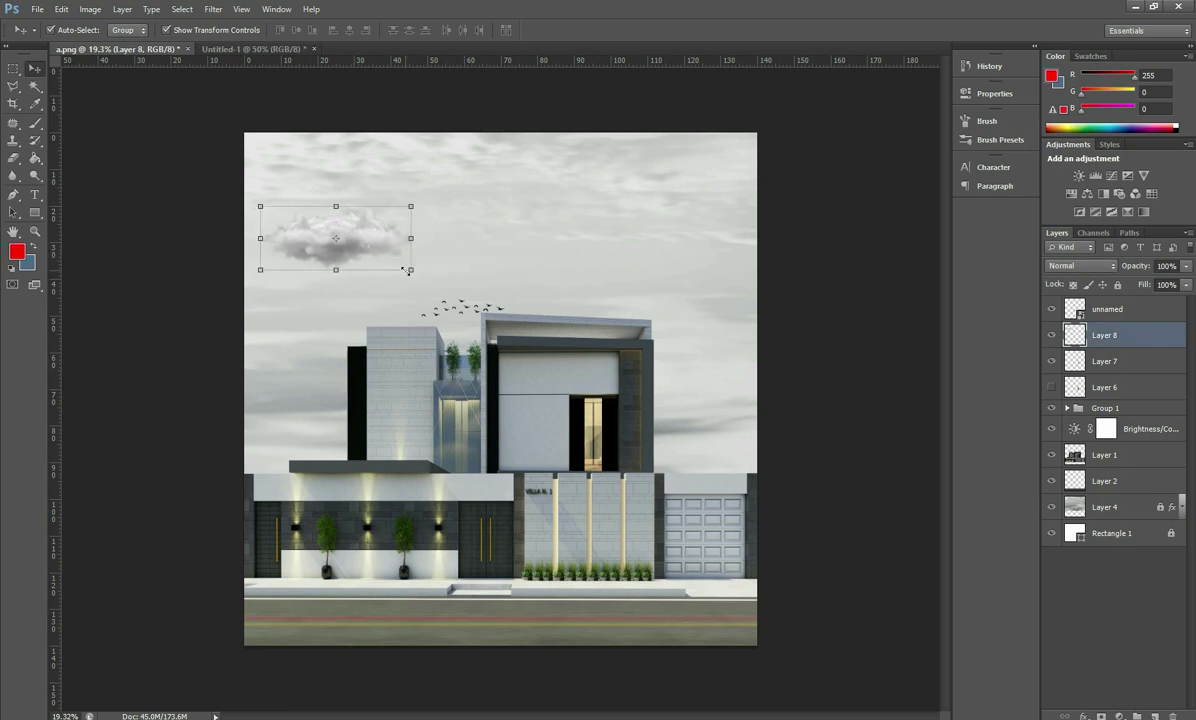
{"action": "left_click_drag", "start_coordinate": [1146, 286], "coordinate": [1150, 287]}
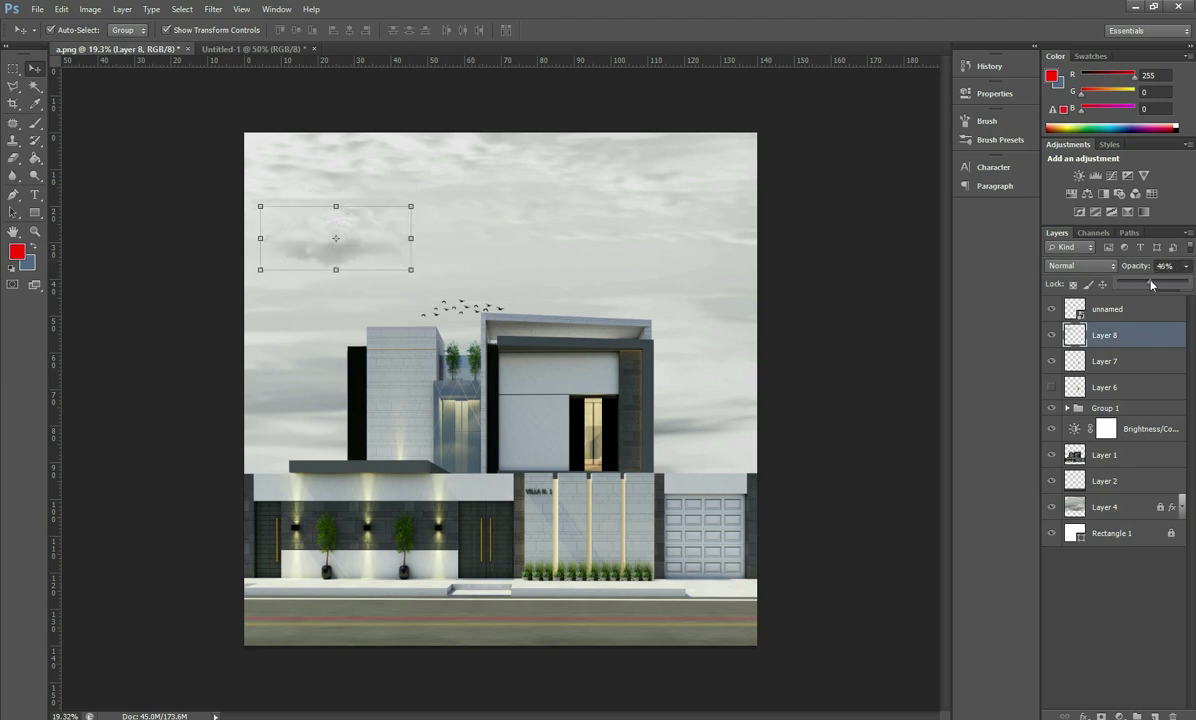
{"action": "left_click", "coordinate": [1107, 309]}
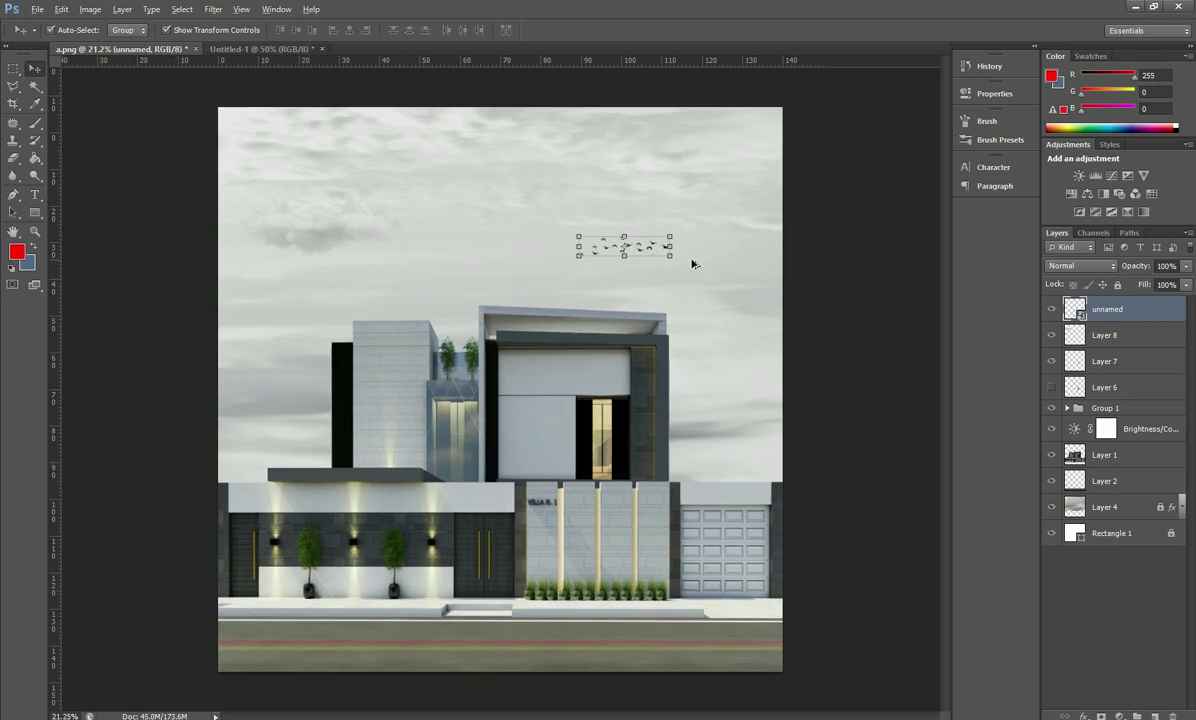
Step: Duplicate the bird flock onto a new layer and spread the two flocks apart
{"action": "scroll", "coordinate": [694, 261], "scroll_direction": "up", "scroll_amount": 5}
{"action": "left_click_drag", "start_coordinate": [20, 85], "coordinate": [70, 84]}
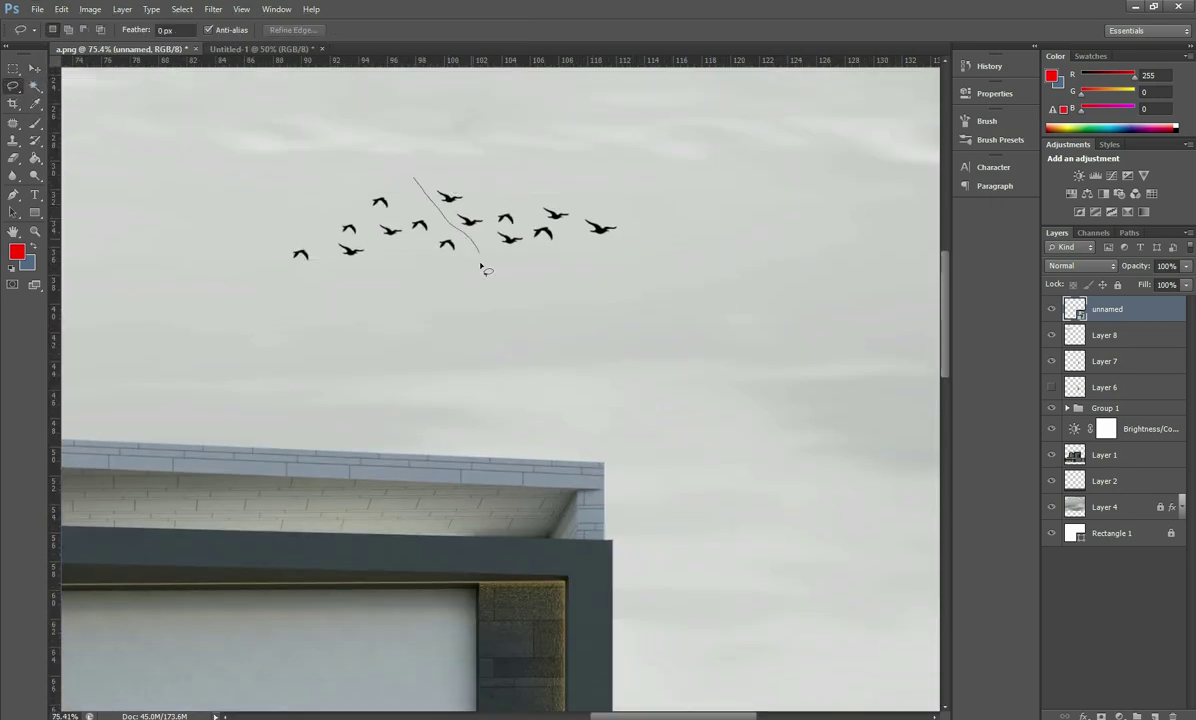
{"action": "right_click", "coordinate": [396, 228]}
{"action": "left_click", "coordinate": [1112, 309]}
{"action": "right_click", "coordinate": [401, 239]}
{"action": "left_click", "coordinate": [452, 363]}
{"action": "key", "text": "v"}
{"action": "scroll", "coordinate": [660, 333], "scroll_direction": "down", "scroll_amount": 5}
{"action": "left_click_drag", "start_coordinate": [660, 333], "coordinate": [675, 373]}
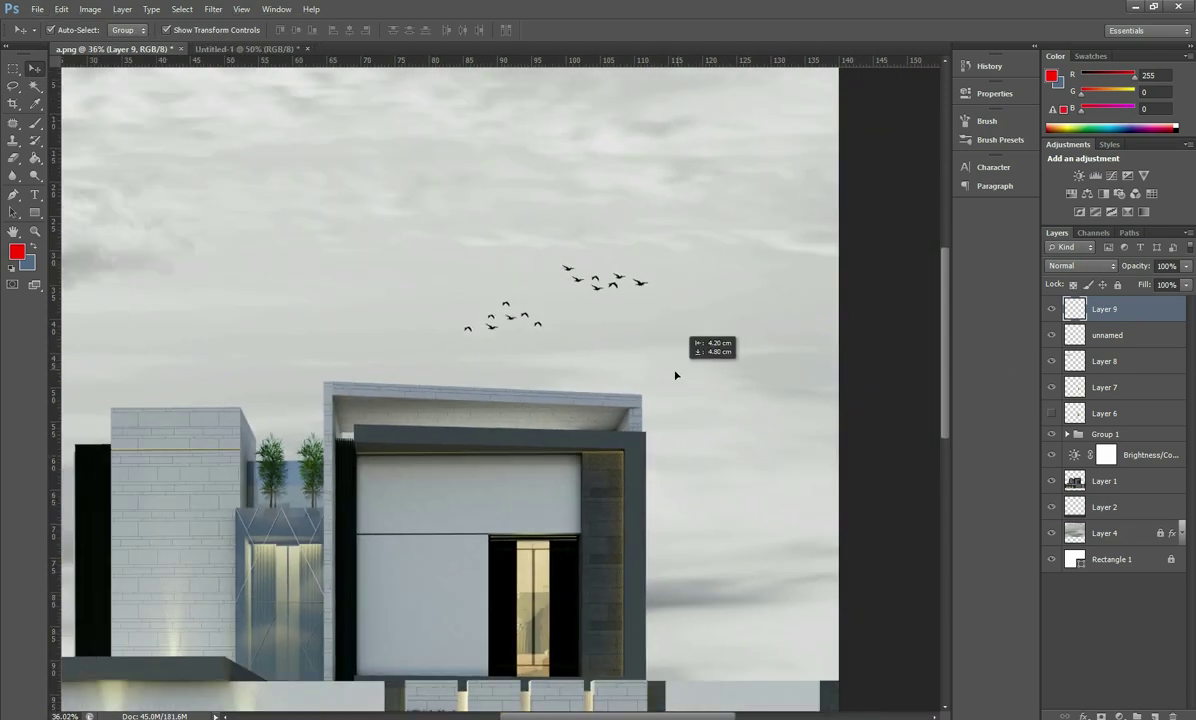
{"action": "left_click", "coordinate": [620, 290]}
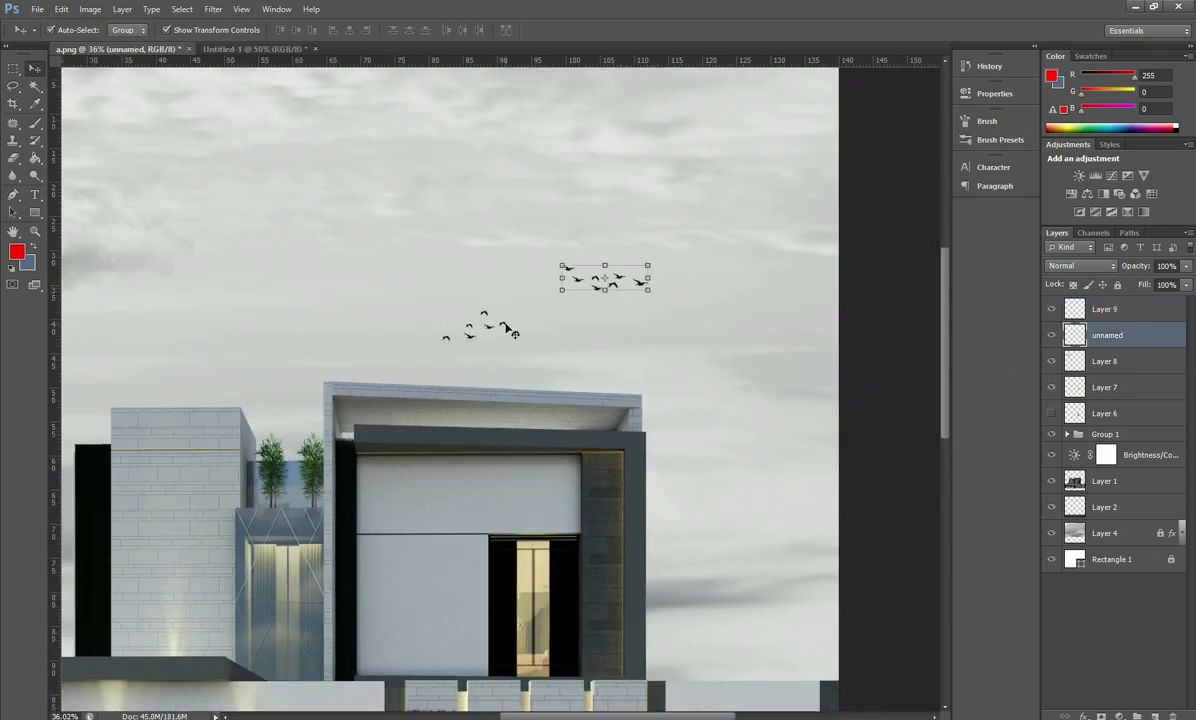
{"action": "scroll", "coordinate": [514, 333], "scroll_direction": "down", "scroll_amount": 3}
{"action": "left_click_drag", "start_coordinate": [716, 355], "coordinate": [745, 322]}
{"action": "scroll", "coordinate": [717, 206], "scroll_direction": "up", "scroll_amount": 3}
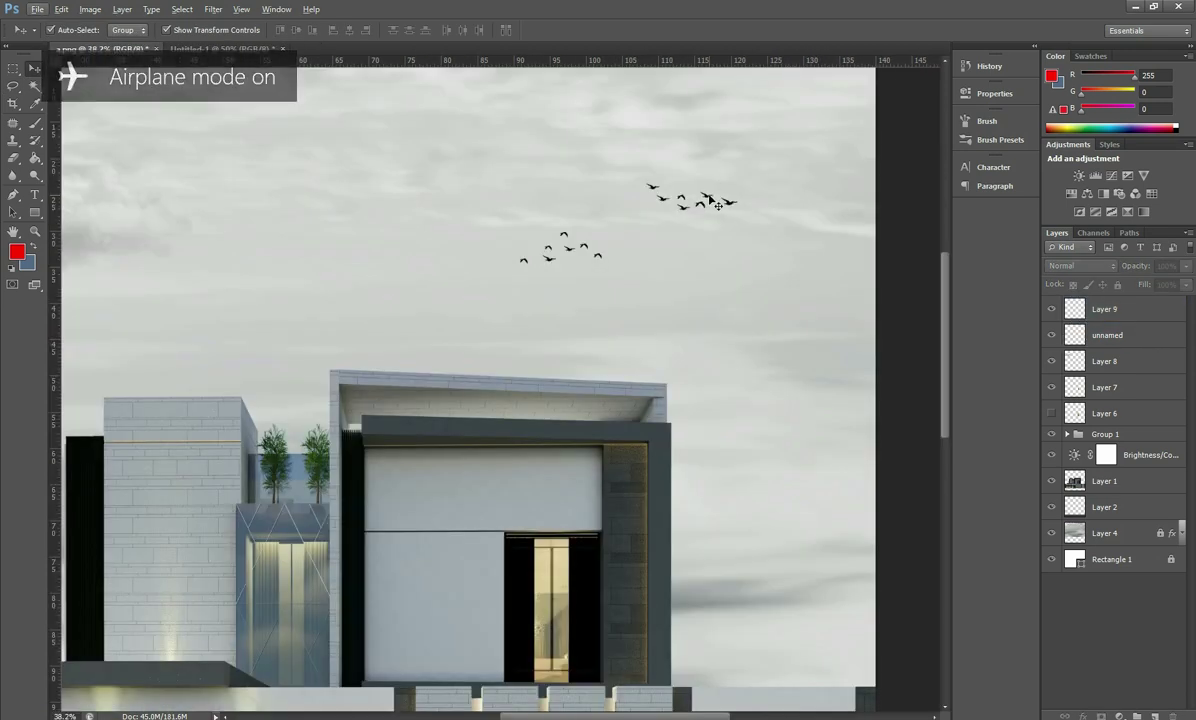
Step: Try Filter > Blur > Motion Blur on the bird flocks twice, cancelling both times
{"action": "left_click", "coordinate": [550, 235], "text": "shift"}
{"action": "left_click", "coordinate": [213, 9]}
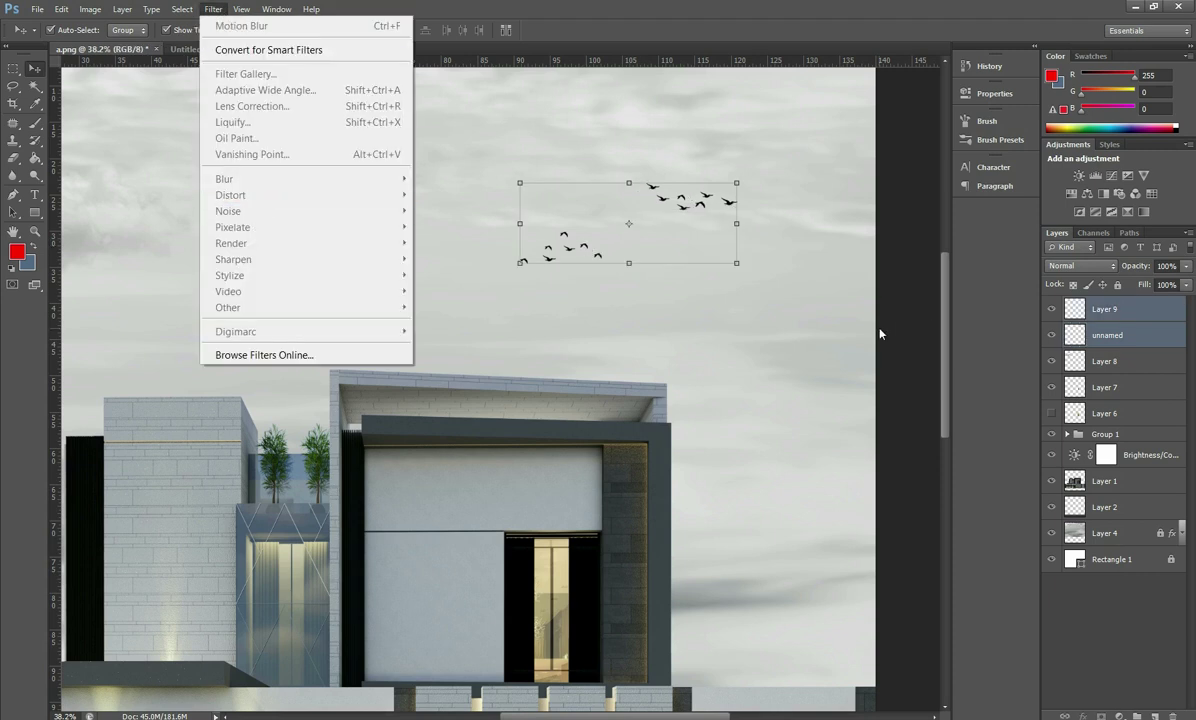
{"action": "left_click", "coordinate": [880, 333]}
{"action": "mouse_move", "coordinate": [224, 179]}
{"action": "left_click", "coordinate": [1104, 309]}
{"action": "left_click", "coordinate": [213, 9]}
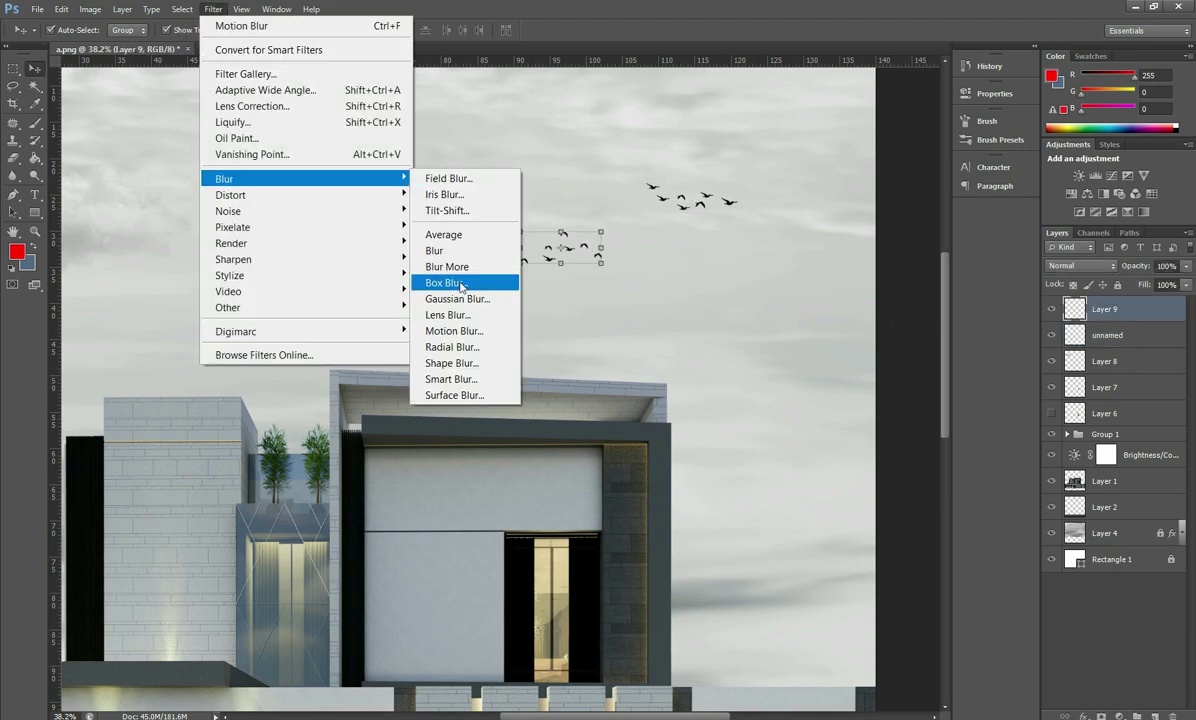
{"action": "left_click", "coordinate": [455, 331]}
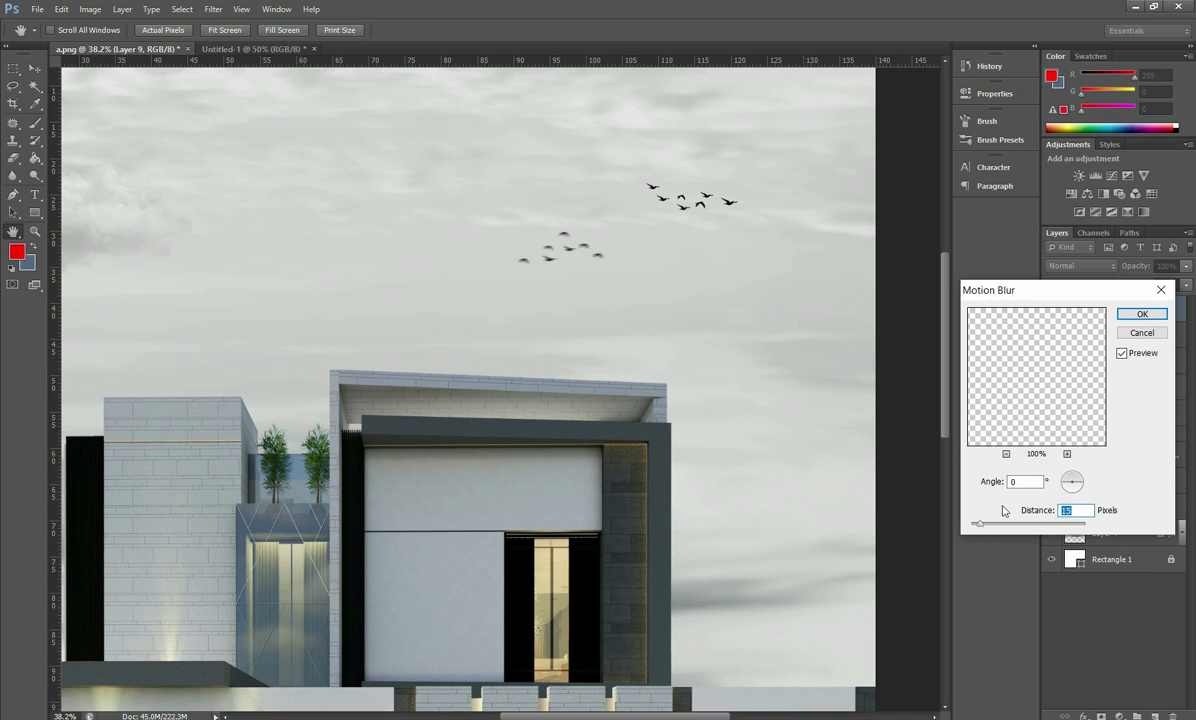
{"action": "left_click", "coordinate": [1128, 317]}
{"action": "left_click", "coordinate": [735, 208]}
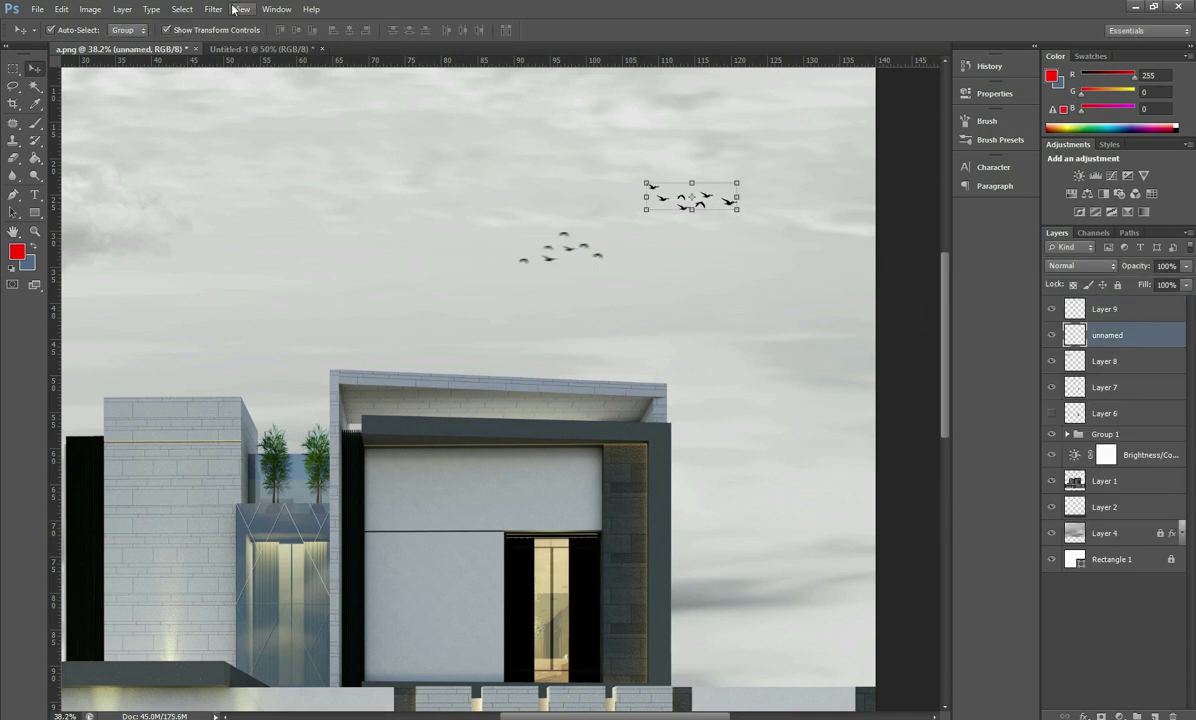
{"action": "left_click", "coordinate": [213, 9]}
{"action": "left_click", "coordinate": [460, 331]}
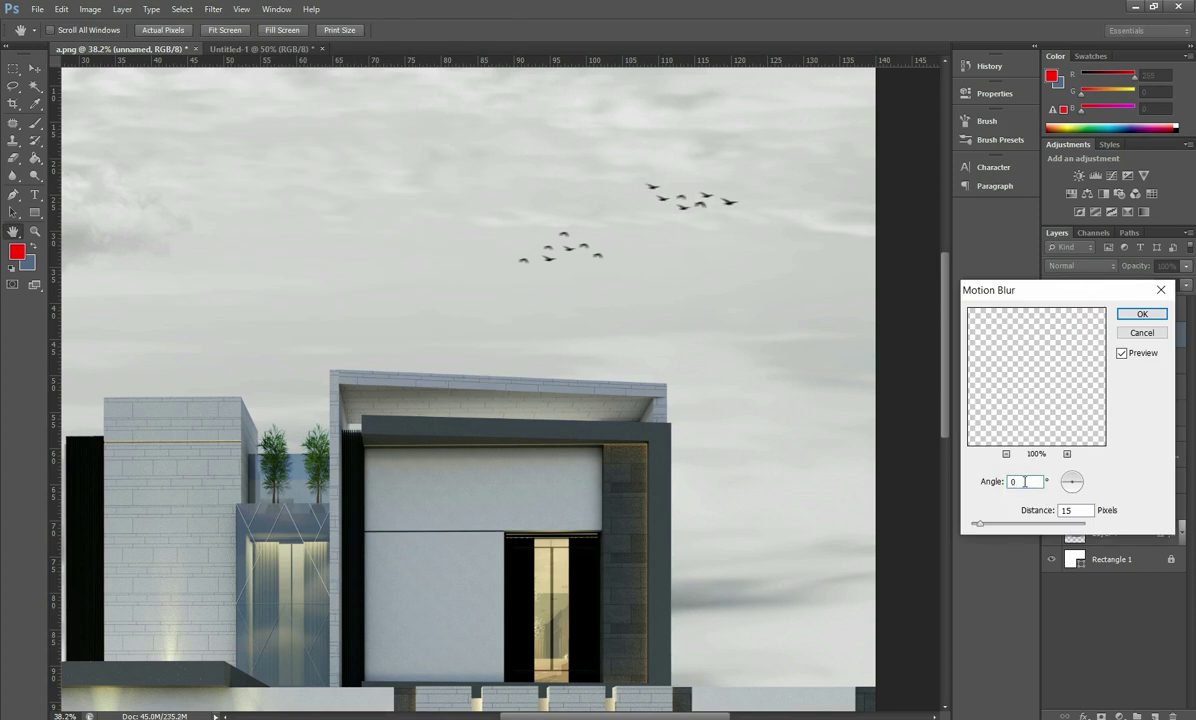
{"action": "left_click", "coordinate": [1142, 335]}
Step: Move the copied flock to the sky's left side and slightly shrink the upper-right flock
{"action": "scroll", "coordinate": [710, 293], "scroll_direction": "down", "scroll_amount": 1}
{"action": "left_click_drag", "start_coordinate": [710, 293], "coordinate": [762, 304]}
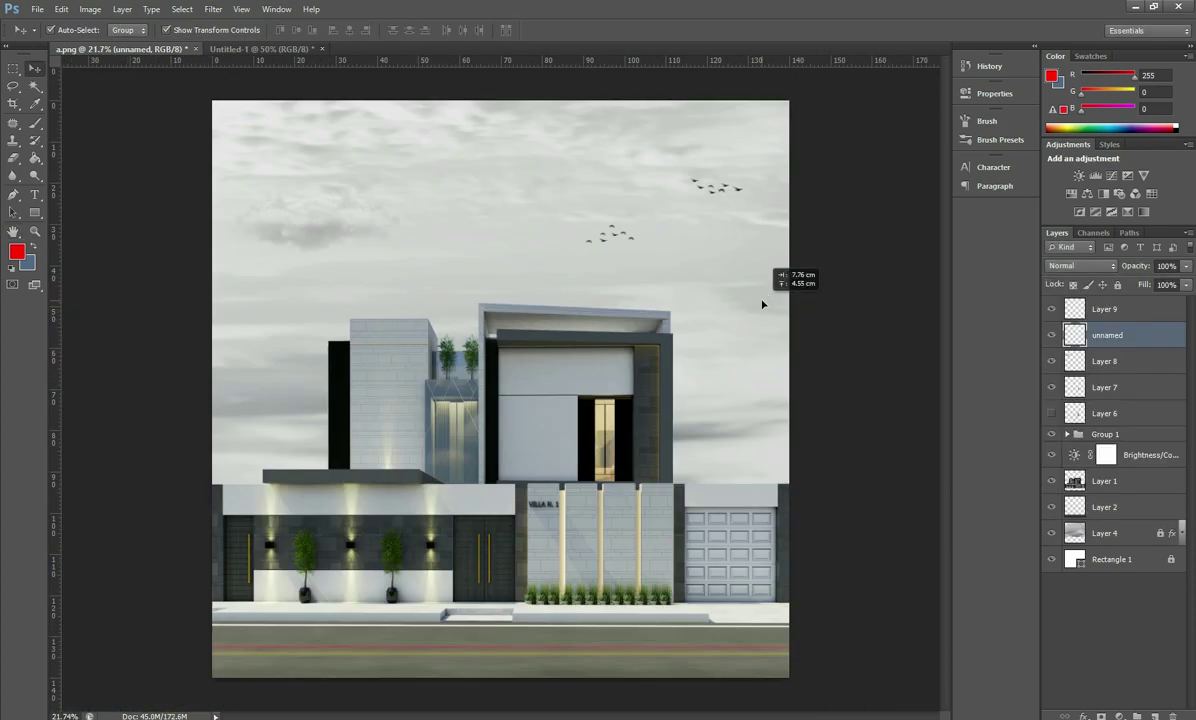
{"action": "mouse_move", "coordinate": [638, 247]}
{"action": "left_mouse_down"}
{"action": "mouse_move", "coordinate": [707, 320]}
{"action": "mouse_move", "coordinate": [681, 312]}
{"action": "mouse_move", "coordinate": [707, 299]}
{"action": "mouse_move", "coordinate": [705, 314]}
{"action": "mouse_move", "coordinate": [343, 362]}
{"action": "left_mouse_up"}
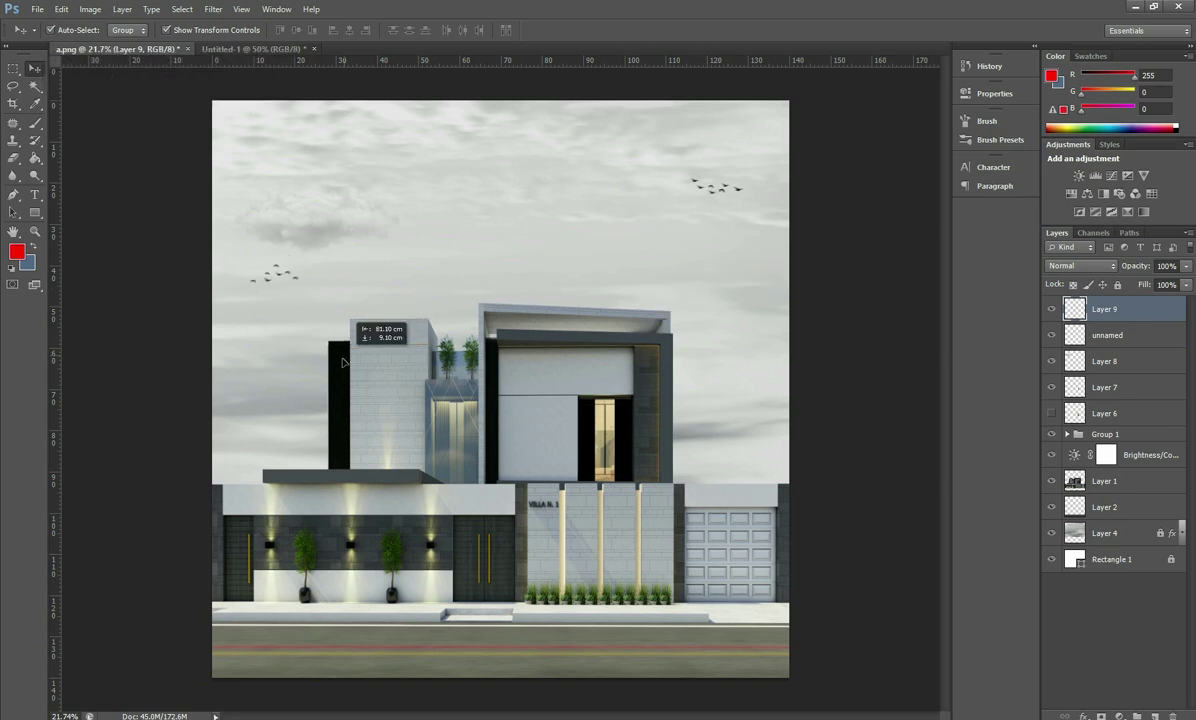
{"action": "left_click", "coordinate": [739, 196]}
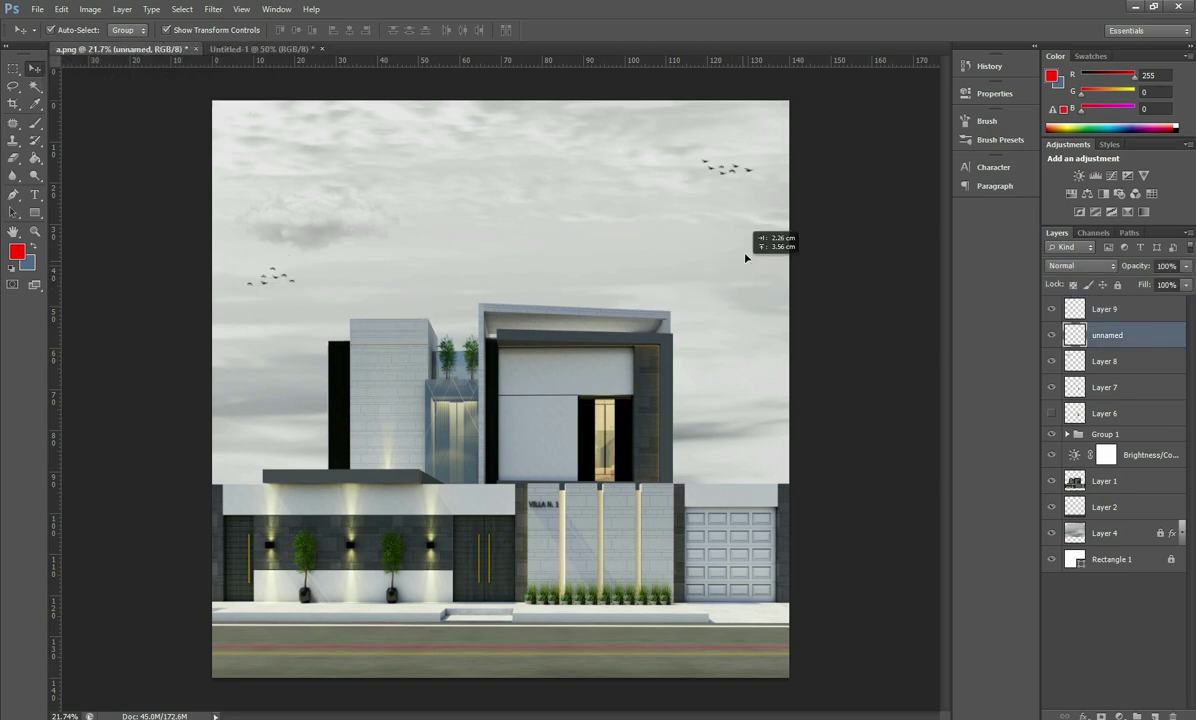
{"action": "left_click_drag", "start_coordinate": [707, 142], "coordinate": [722, 145]}
{"action": "key", "text": "Return"}
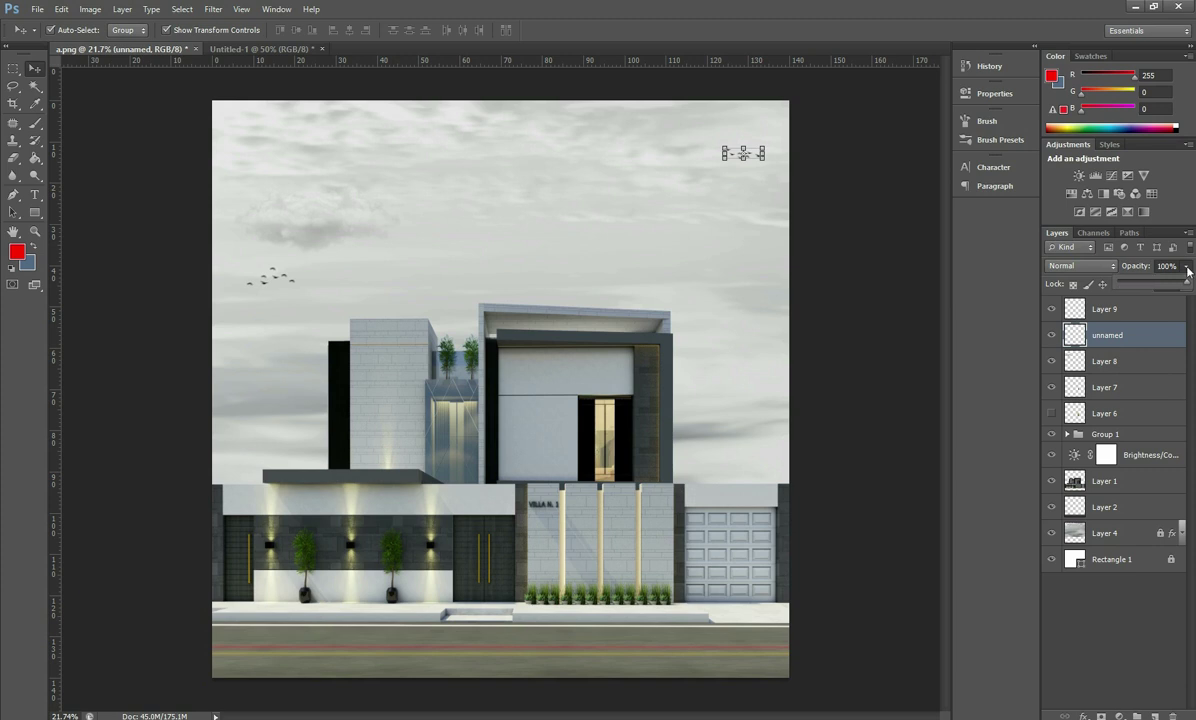
{"action": "key", "text": "ctrl+minus"}
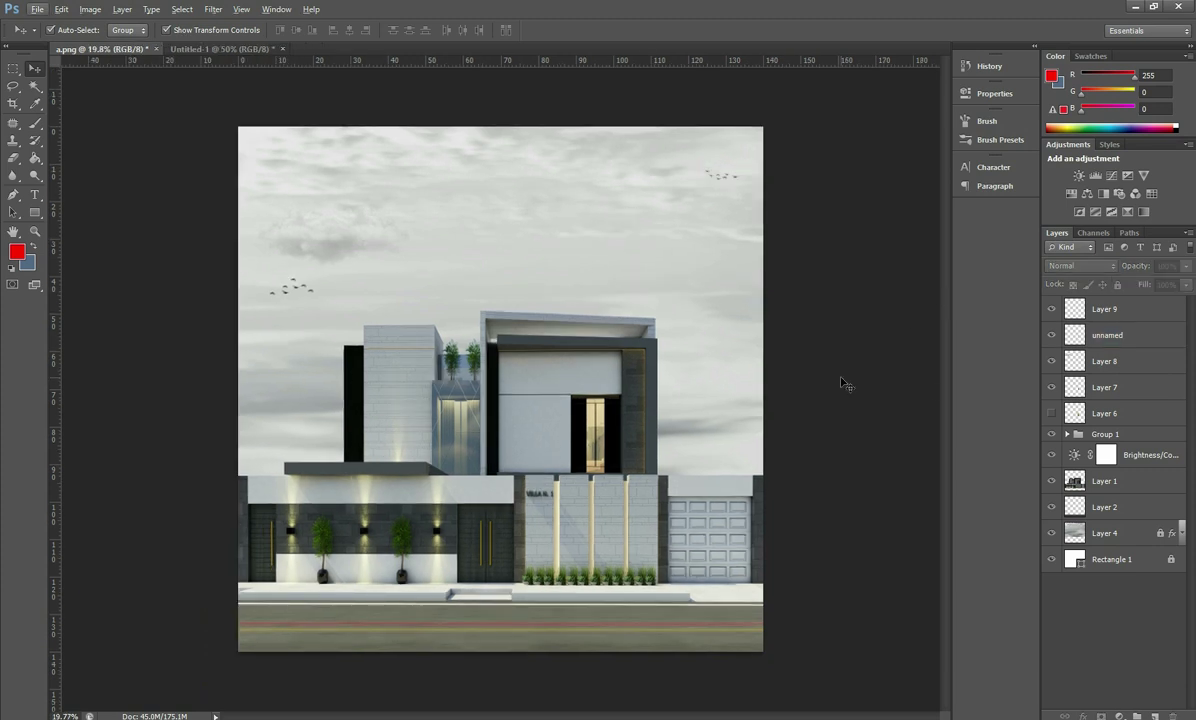
Step: Bring the round tree from Untitled-1 below the building layer, positioned at the villa's left side
{"action": "left_click", "coordinate": [220, 48]}
{"action": "left_click_drag", "start_coordinate": [774, 300], "coordinate": [608, 427]}
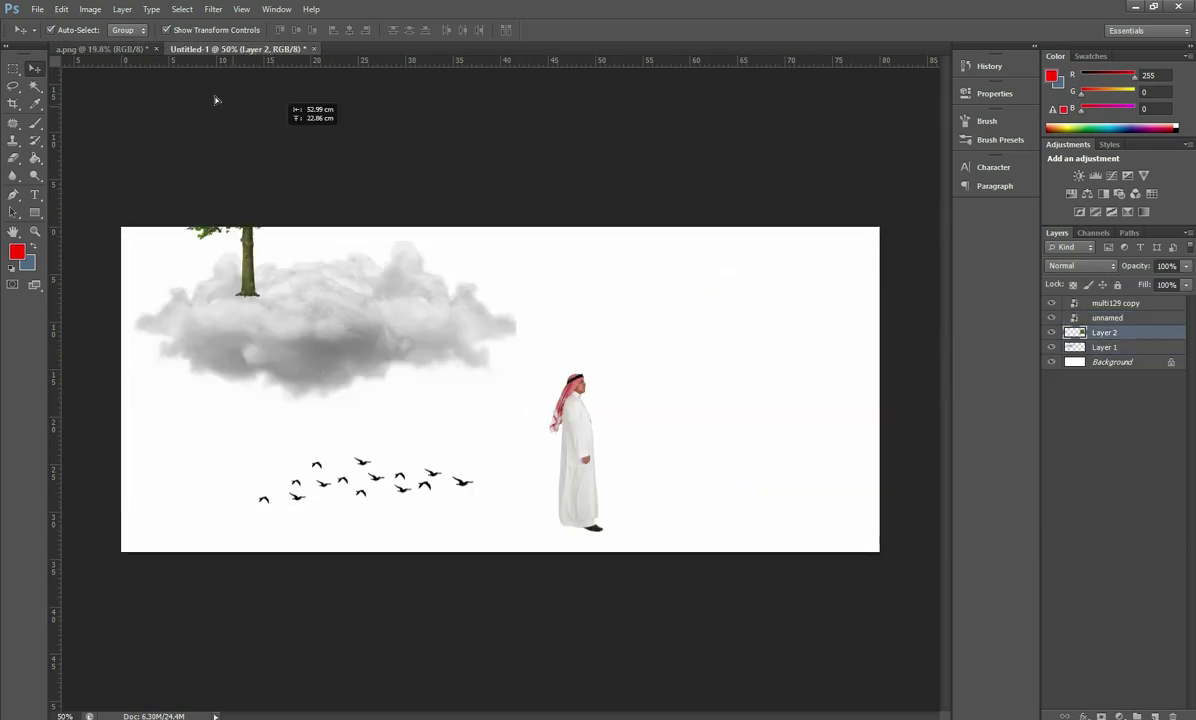
{"action": "left_click_drag", "start_coordinate": [1119, 460], "coordinate": [1110, 521]}
{"action": "left_click_drag", "start_coordinate": [778, 577], "coordinate": [893, 600]}
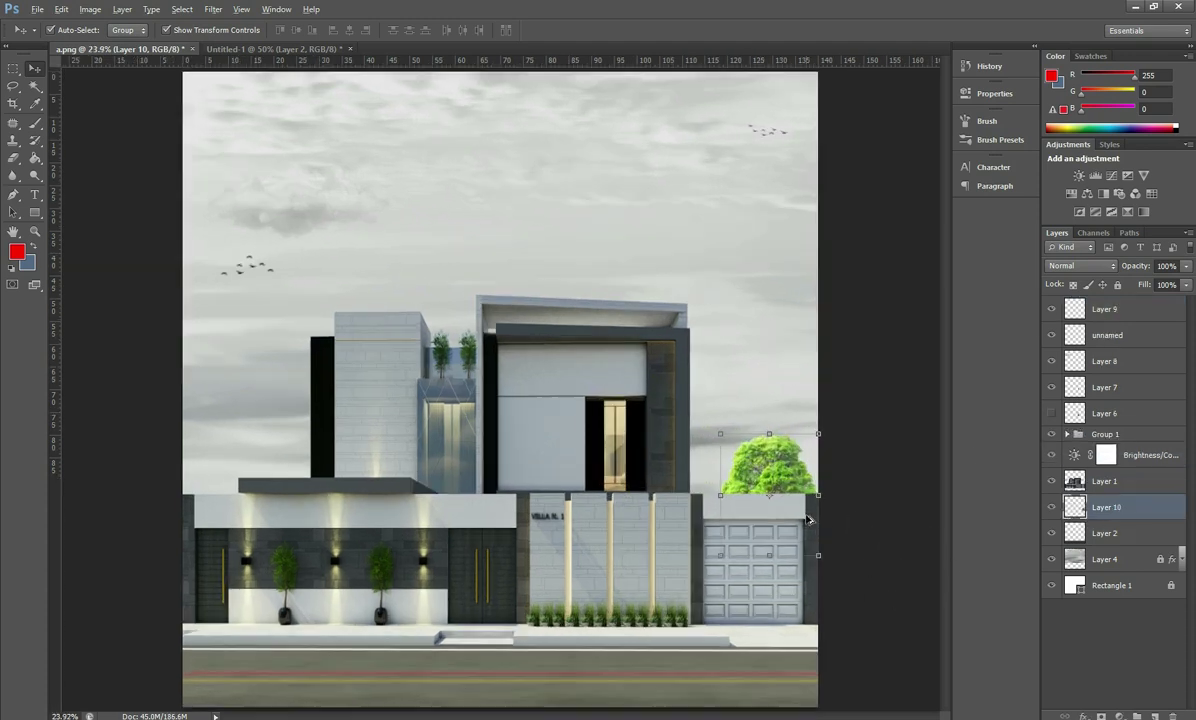
{"action": "scroll", "coordinate": [800, 520], "scroll_direction": "up", "scroll_amount": 5}
{"action": "key", "text": "ctrl+t"}
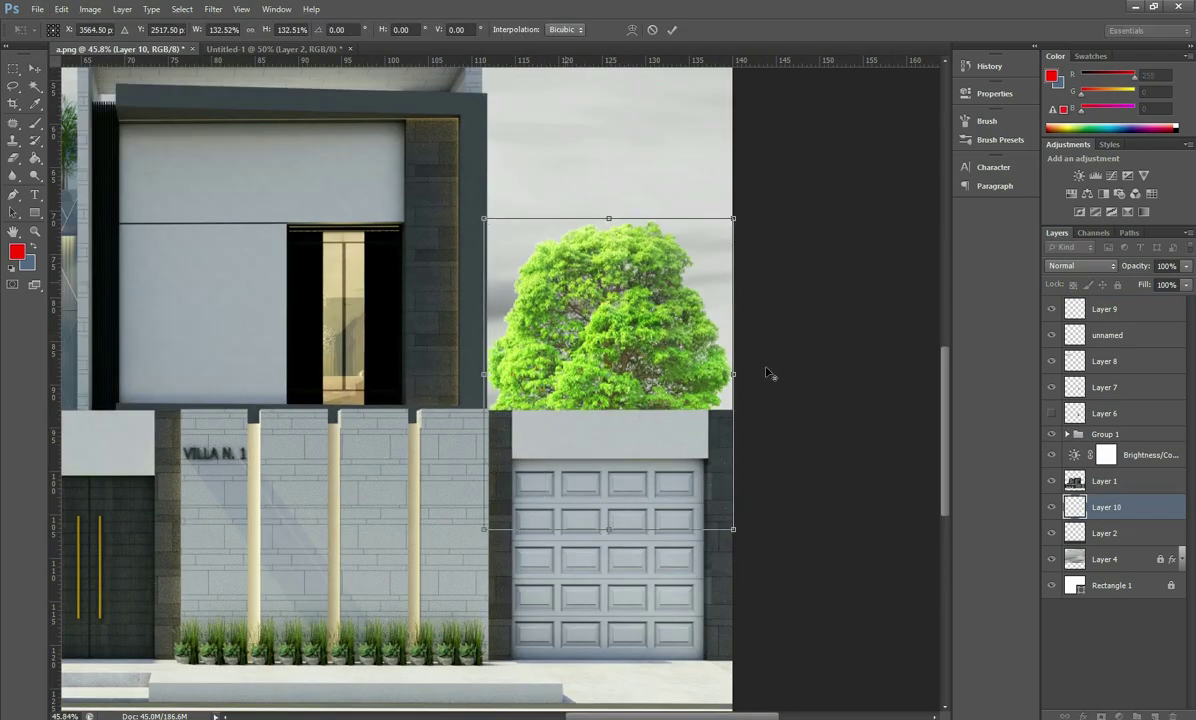
{"action": "scroll", "coordinate": [800, 390], "scroll_direction": "down", "scroll_amount": 5}
{"action": "key", "text": "Escape"}
{"action": "left_click_drag", "start_coordinate": [858, 453], "coordinate": [357, 430]}
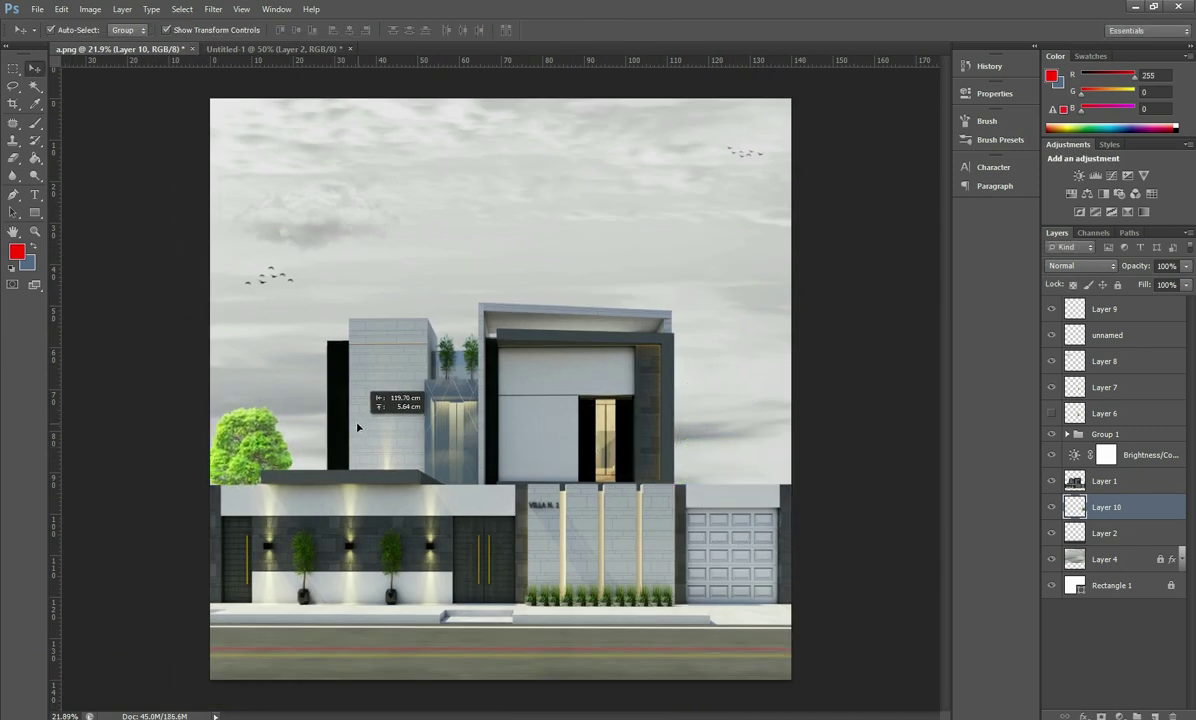
Step: Try a black Color Overlay layer style on the tree, then turn it off
{"action": "right_click", "coordinate": [1106, 507]}
{"action": "left_click", "coordinate": [1081, 31]}
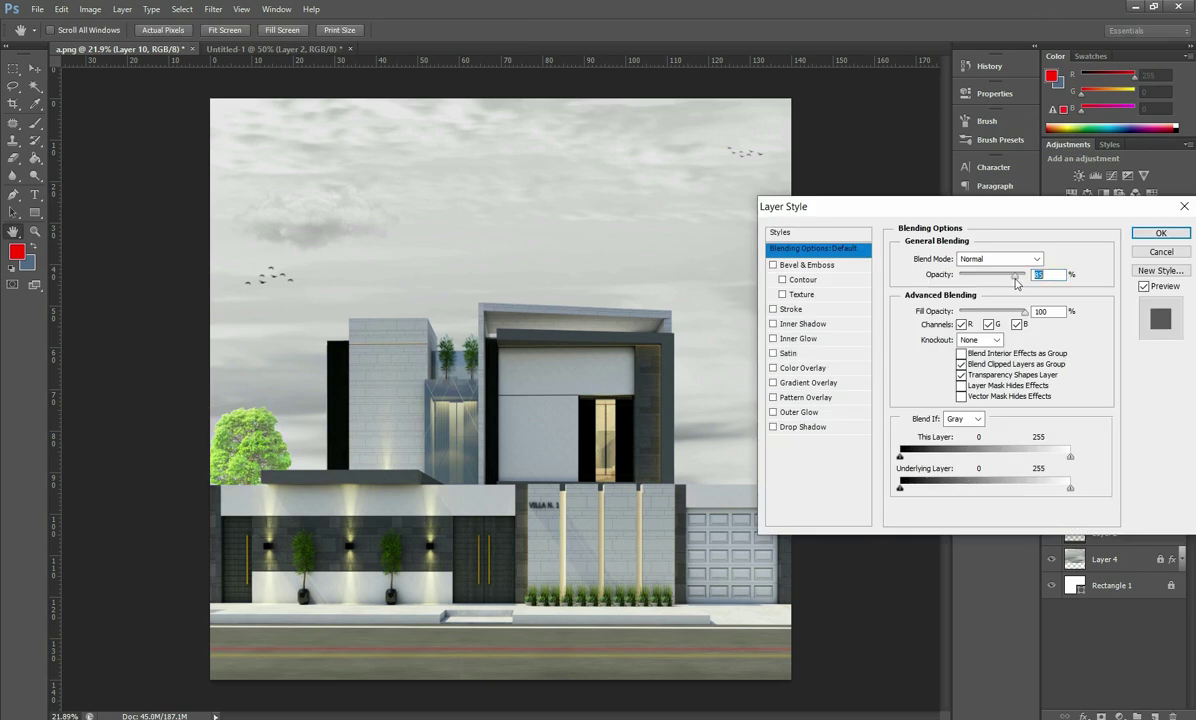
{"action": "left_click", "coordinate": [803, 368]}
{"action": "left_click", "coordinate": [1060, 259]}
{"action": "left_click_drag", "start_coordinate": [843, 272], "coordinate": [845, 340]}
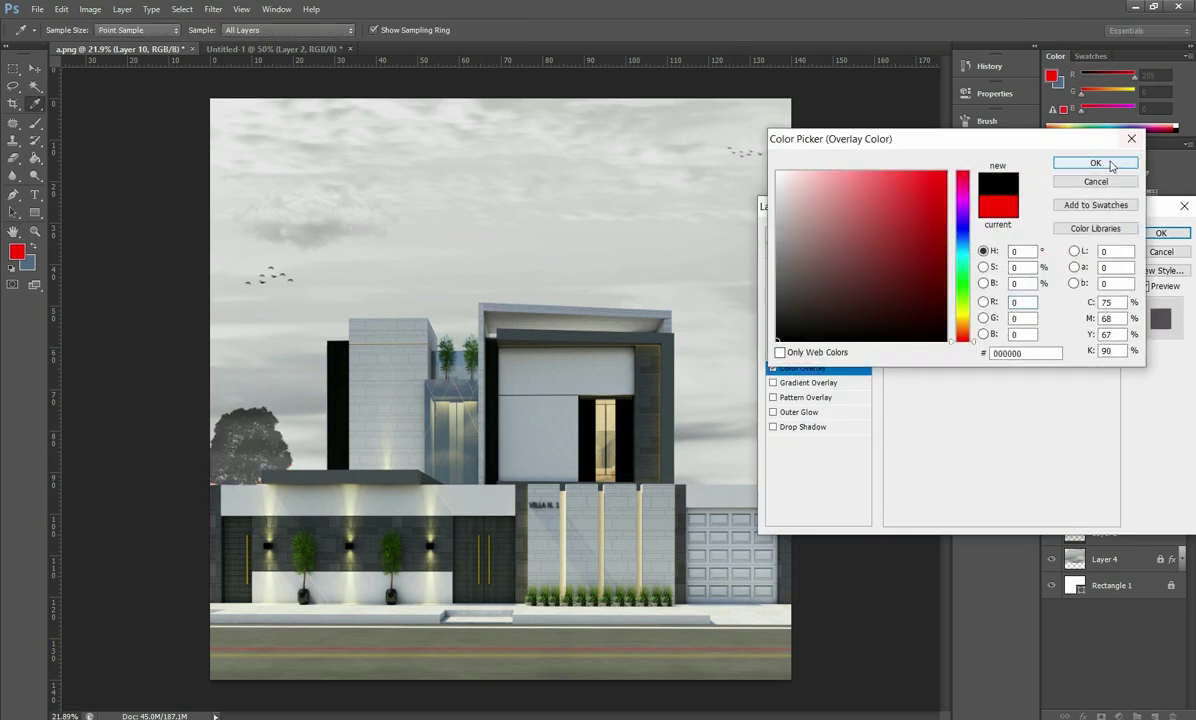
{"action": "left_click", "coordinate": [1095, 162]}
{"action": "left_click_drag", "start_coordinate": [1015, 274], "coordinate": [961, 276]}
{"action": "left_click", "coordinate": [772, 368]}
{"action": "left_click", "coordinate": [806, 265]}
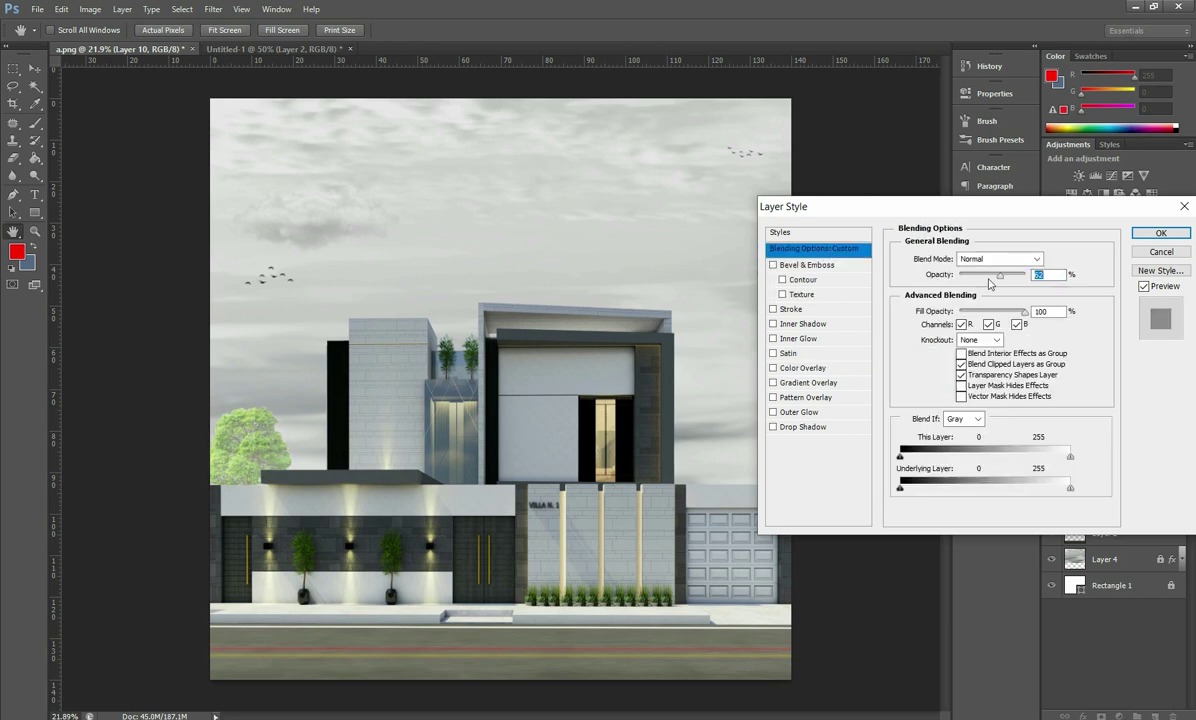
{"action": "left_click_drag", "start_coordinate": [989, 283], "coordinate": [1081, 285]}
{"action": "left_click", "coordinate": [1150, 236]}
Step: Lower the tree layer's opacity, nudge it, then delete the round tree layer
{"action": "left_click_drag", "start_coordinate": [1186, 266], "coordinate": [1167, 285]}
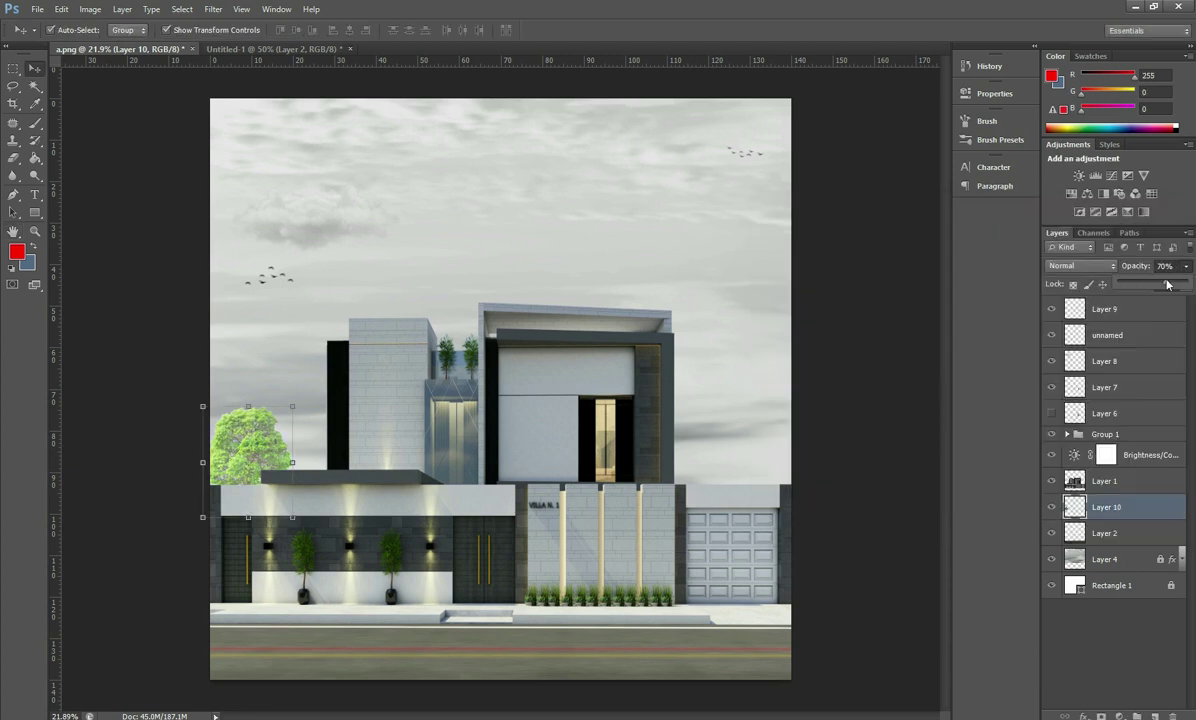
{"action": "left_click_drag", "start_coordinate": [337, 452], "coordinate": [330, 447]}
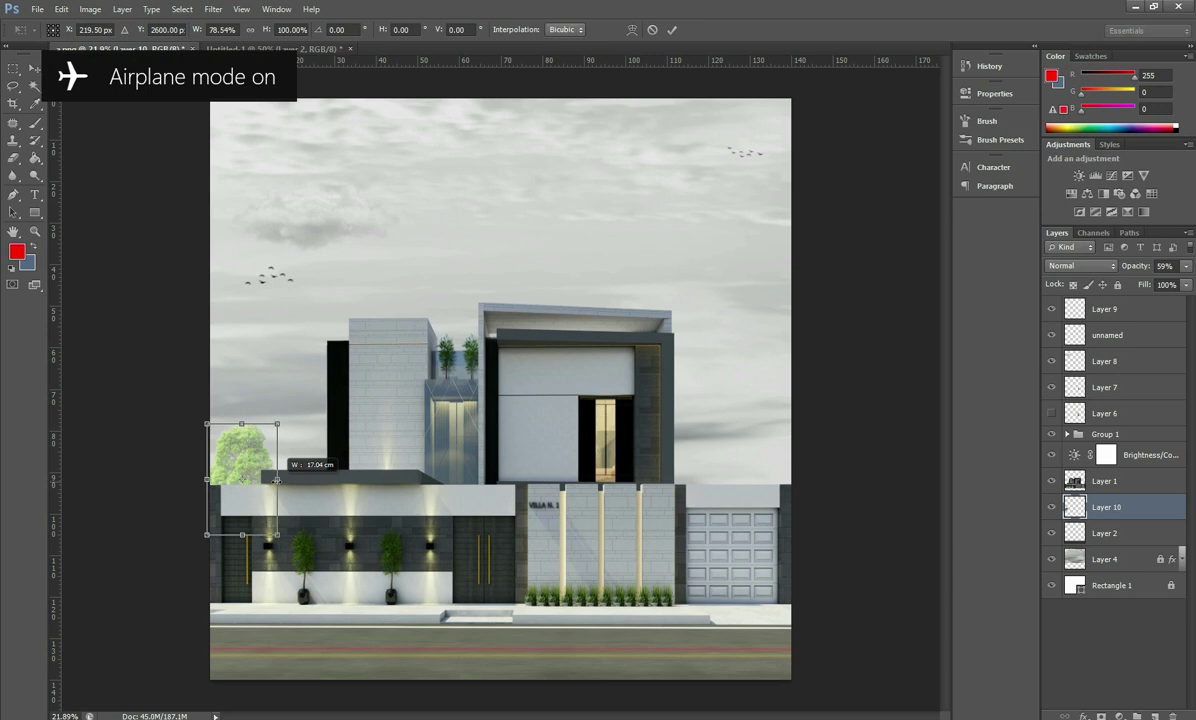
{"action": "key", "text": "Delete"}
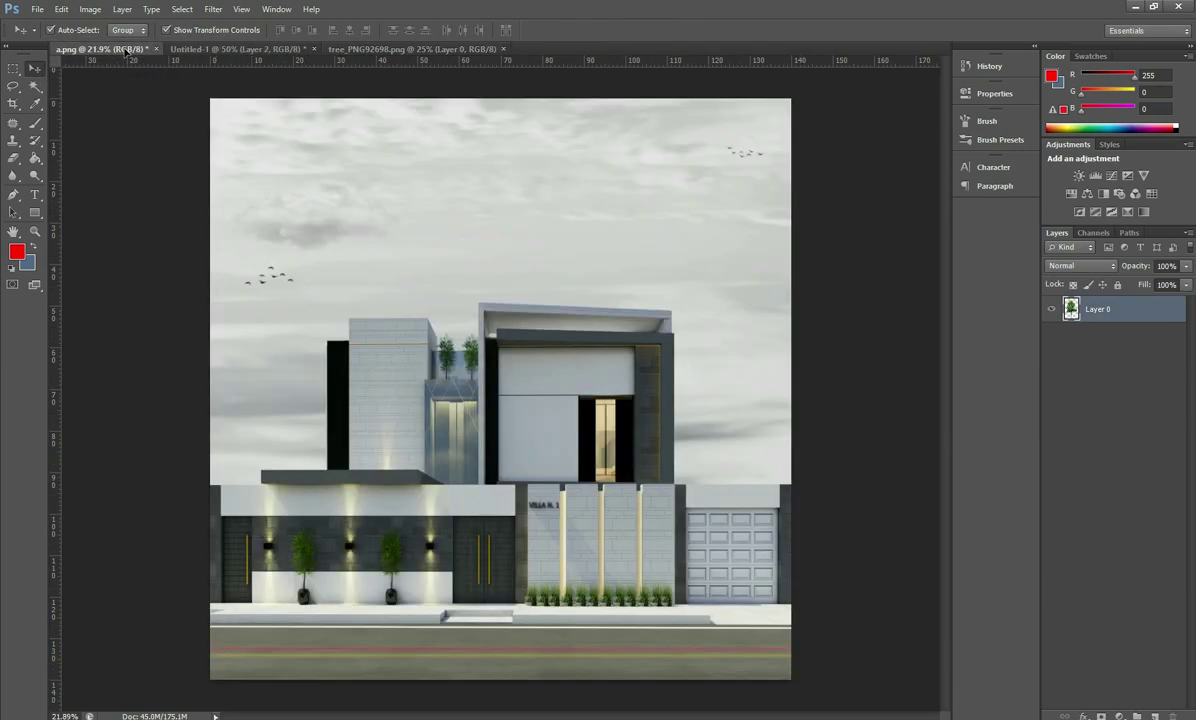
Step: Drag the tall tree into a.png, scale it to about 40%, and place it at the villa's left
{"action": "mouse_move", "coordinate": [700, 356]}
{"action": "left_mouse_down"}
{"action": "mouse_move", "coordinate": [755, 348]}
{"action": "mouse_move", "coordinate": [525, 238]}
{"action": "left_mouse_up"}
{"action": "left_click_drag", "start_coordinate": [588, 138], "coordinate": [434, 422]}
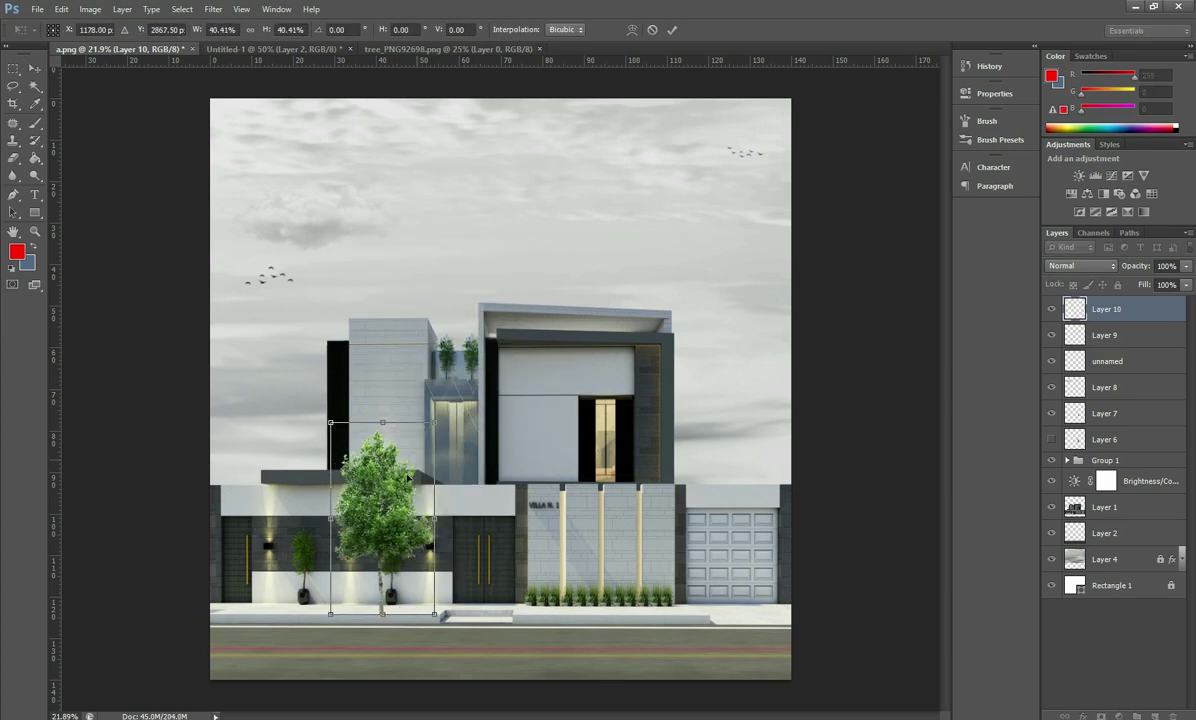
{"action": "left_click_drag", "start_coordinate": [400, 507], "coordinate": [280, 452]}
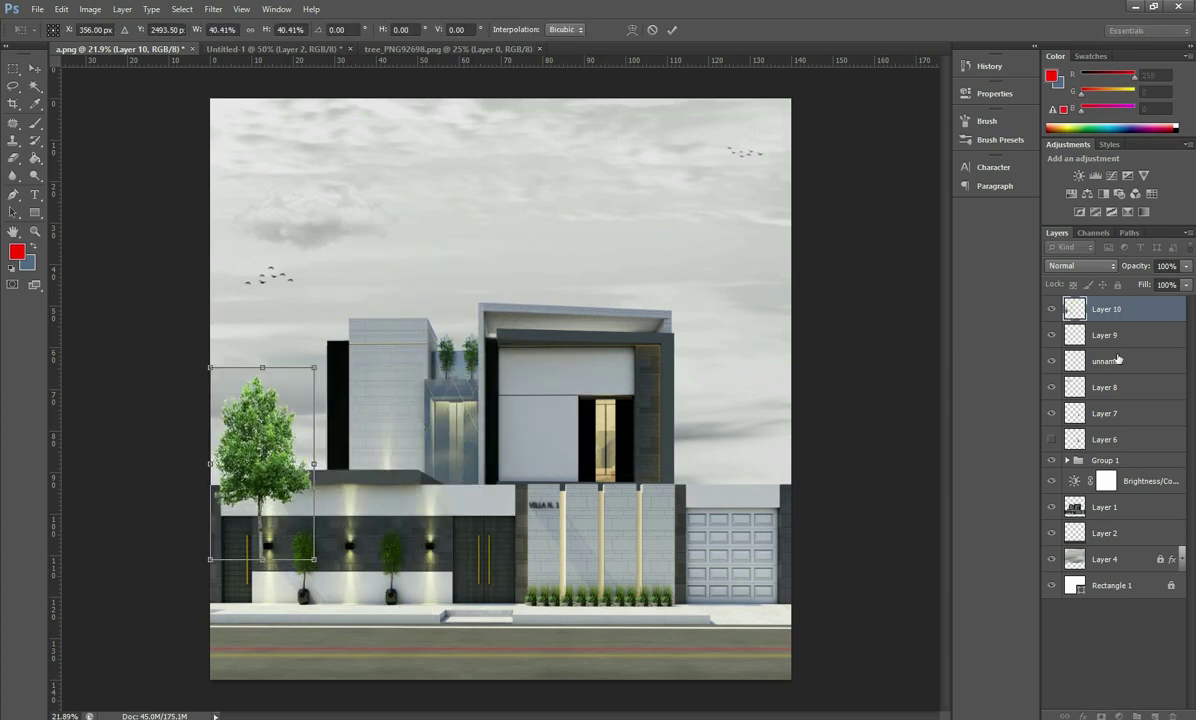
{"action": "left_click", "coordinate": [670, 29]}
Step: Reorder the tree layer around the building layer and nudge the tree slightly right and down
{"action": "left_click_drag", "start_coordinate": [1105, 309], "coordinate": [1060, 518]}
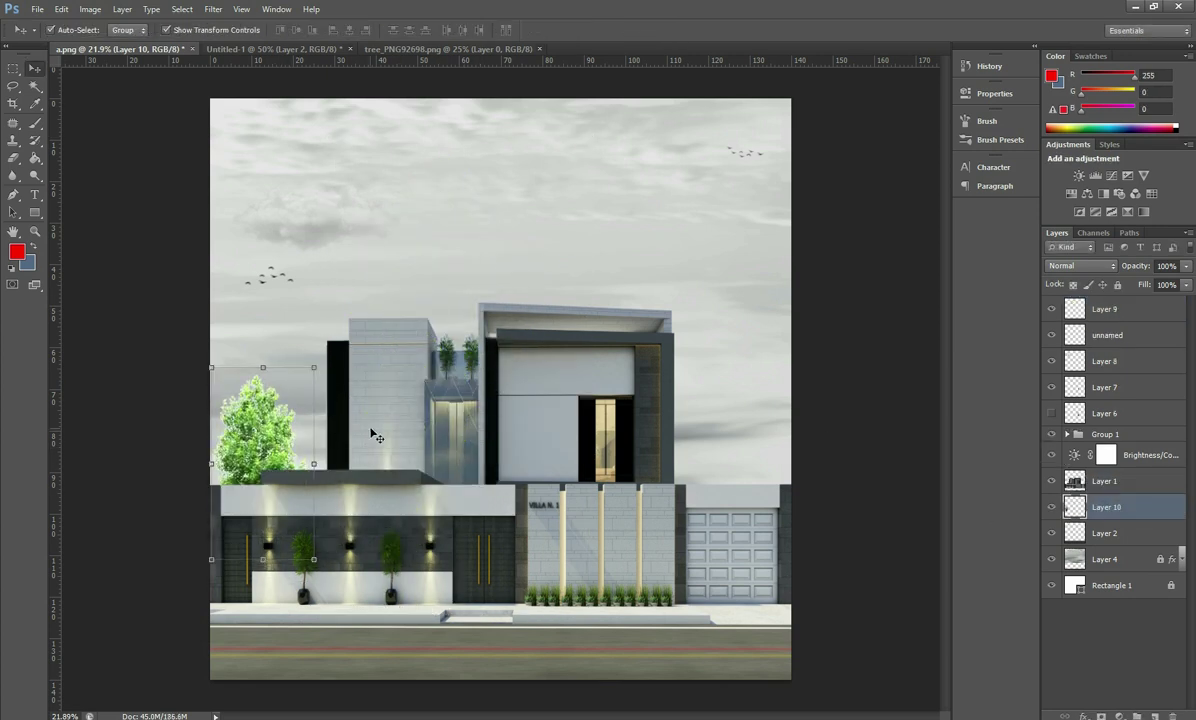
{"action": "key", "text": "shift+Right"}
{"action": "key", "text": "shift+Down"}
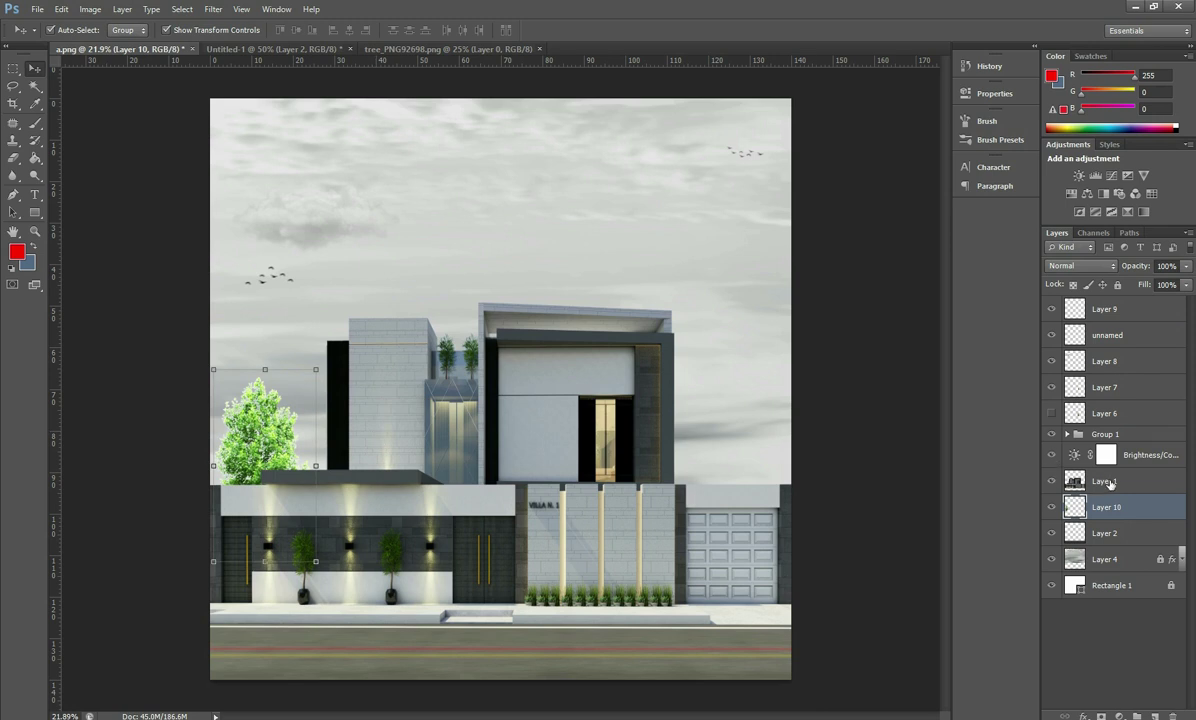
{"action": "left_click_drag", "start_coordinate": [1113, 508], "coordinate": [1107, 447]}
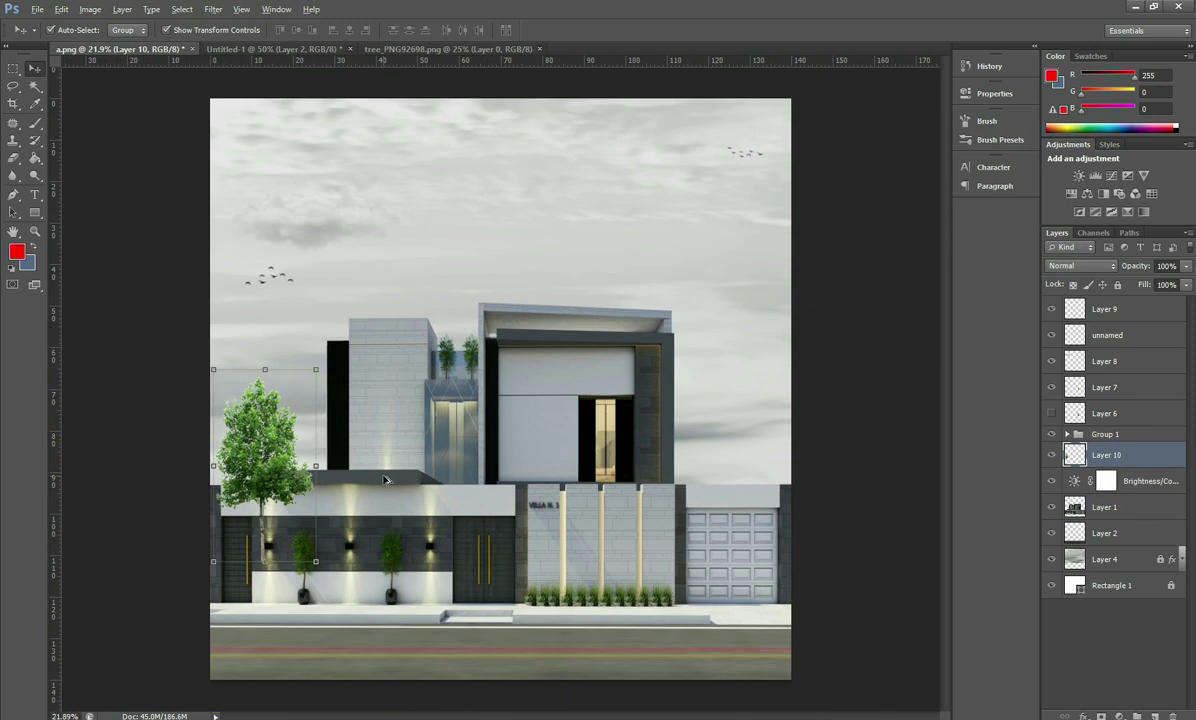
Step: Magic Wand the sky on the building layer, invert it, and delete the tree pixels covering the building
{"action": "left_click", "coordinate": [1105, 507]}
{"action": "key", "text": "w"}
{"action": "left_click", "coordinate": [500, 238]}
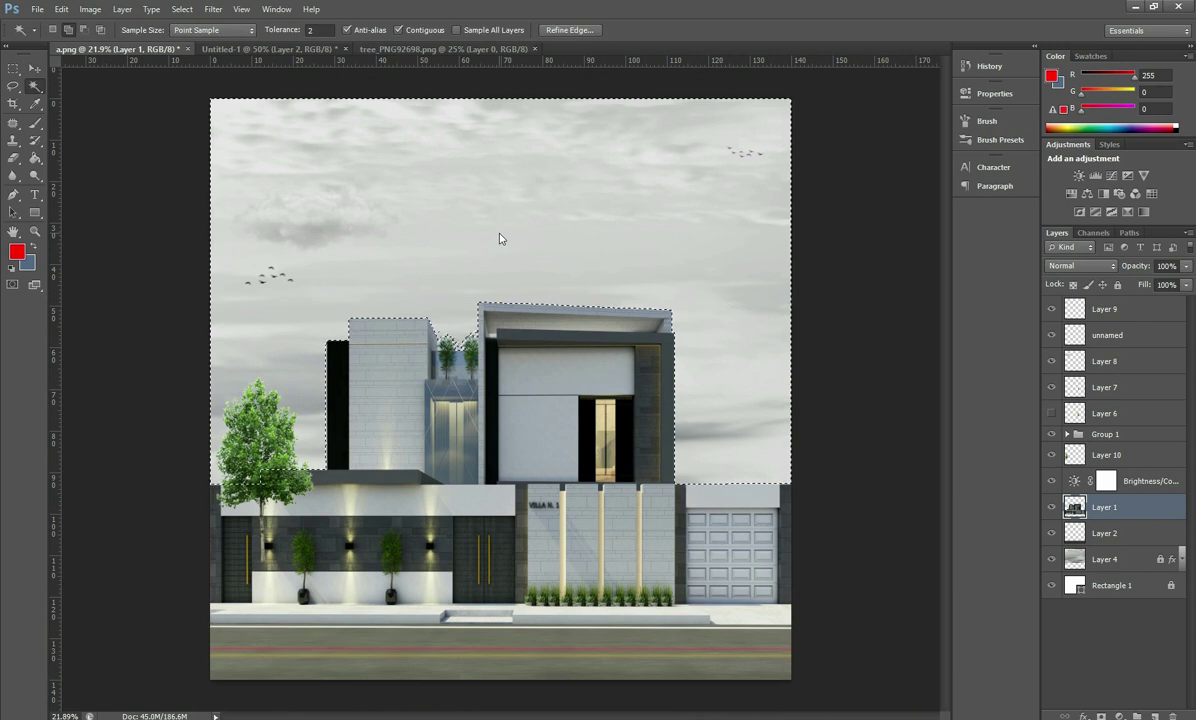
{"action": "left_click", "coordinate": [1105, 455]}
{"action": "right_click", "coordinate": [458, 266]}
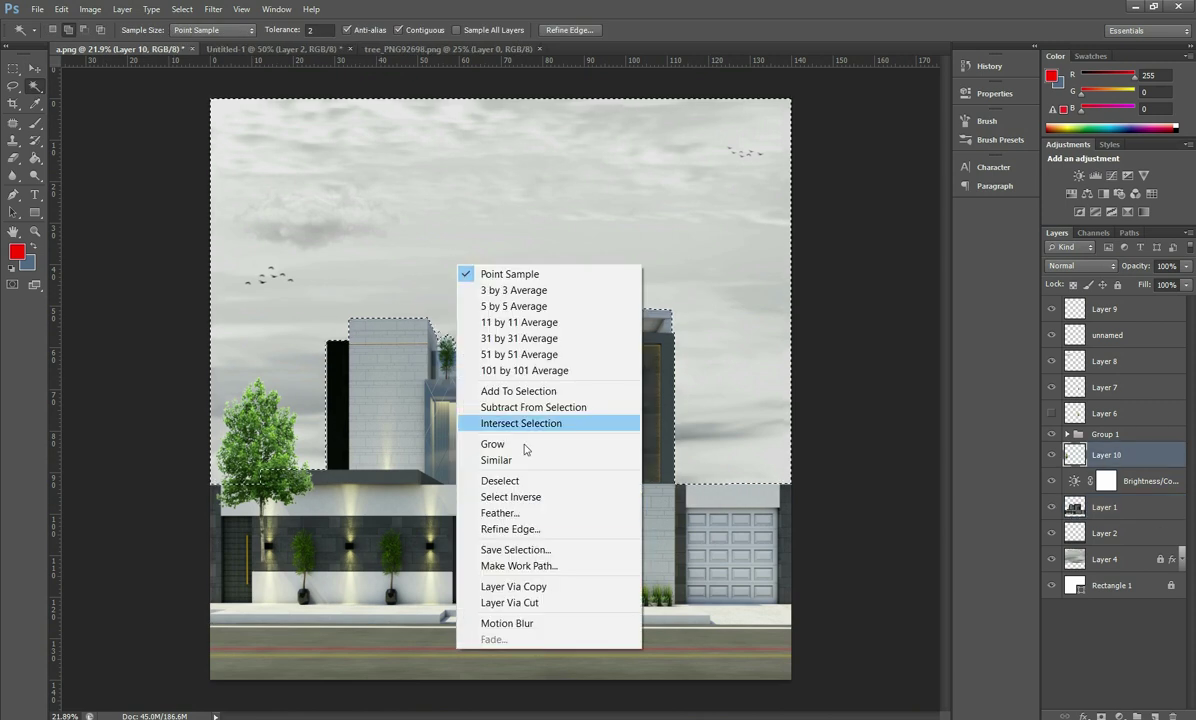
{"action": "left_click", "coordinate": [510, 497]}
{"action": "key", "text": "Delete"}
{"action": "key", "text": "v"}
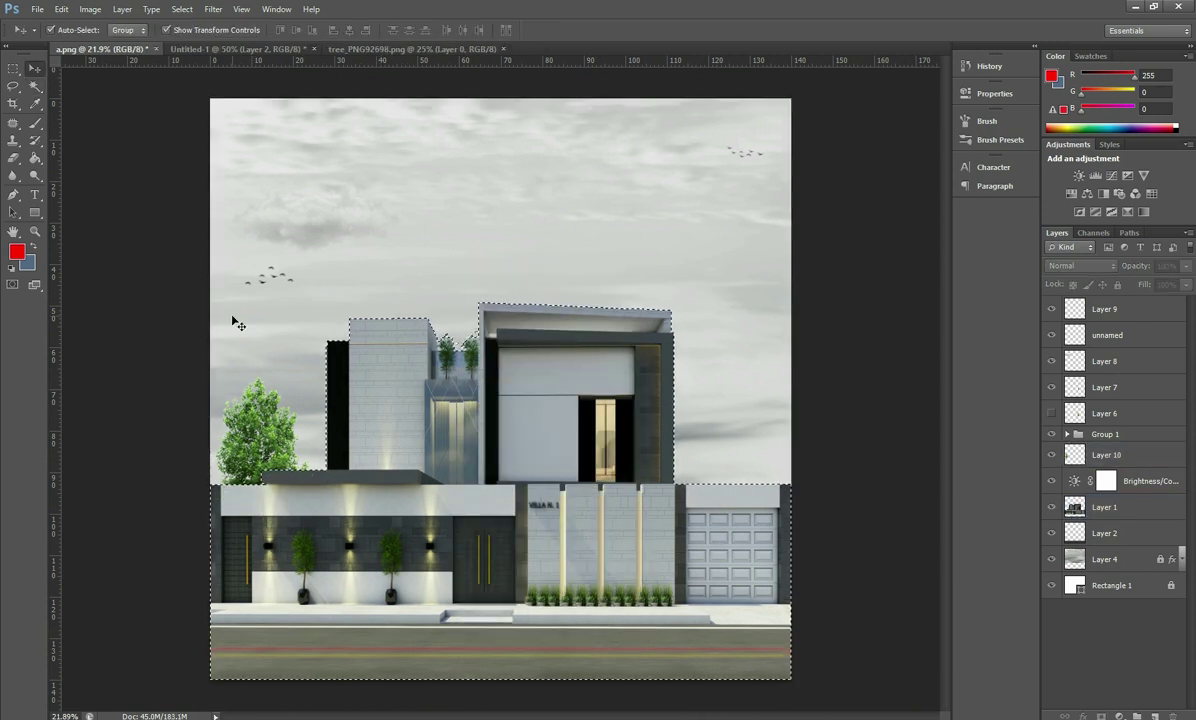
{"action": "left_click", "coordinate": [412, 48]}
Step: Drag the tree into a.png, shrink it to about half size, and place it at the villa's right edge
{"action": "left_click_drag", "start_coordinate": [480, 300], "coordinate": [790, 442]}
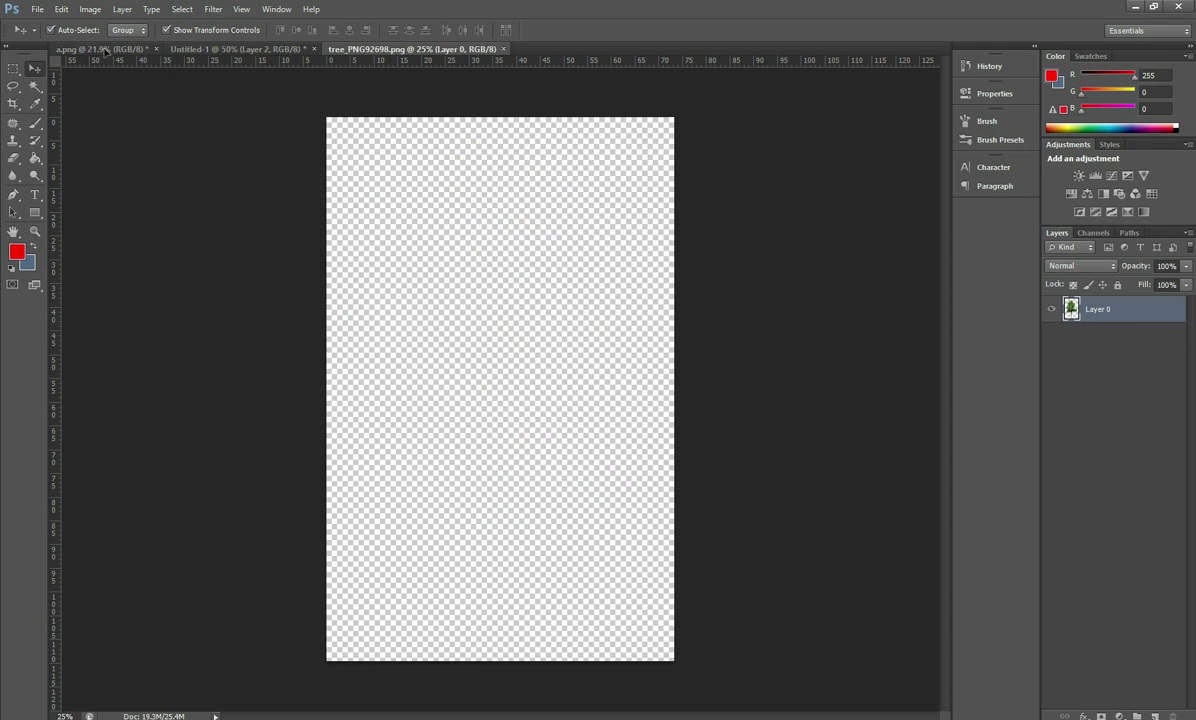
{"action": "key", "text": "ctrl+minus"}
{"action": "key", "text": "ctrl+t"}
{"action": "left_click_drag", "start_coordinate": [618, 686], "coordinate": [700, 486]}
{"action": "left_click_drag", "start_coordinate": [768, 388], "coordinate": [667, 478]}
{"action": "left_click", "coordinate": [671, 29]}
{"action": "left_click_drag", "start_coordinate": [790, 436], "coordinate": [832, 457]}
Step: Load the building's outline as a selection, make the right tree's layer active, then deselect
{"action": "left_click", "coordinate": [420, 372]}
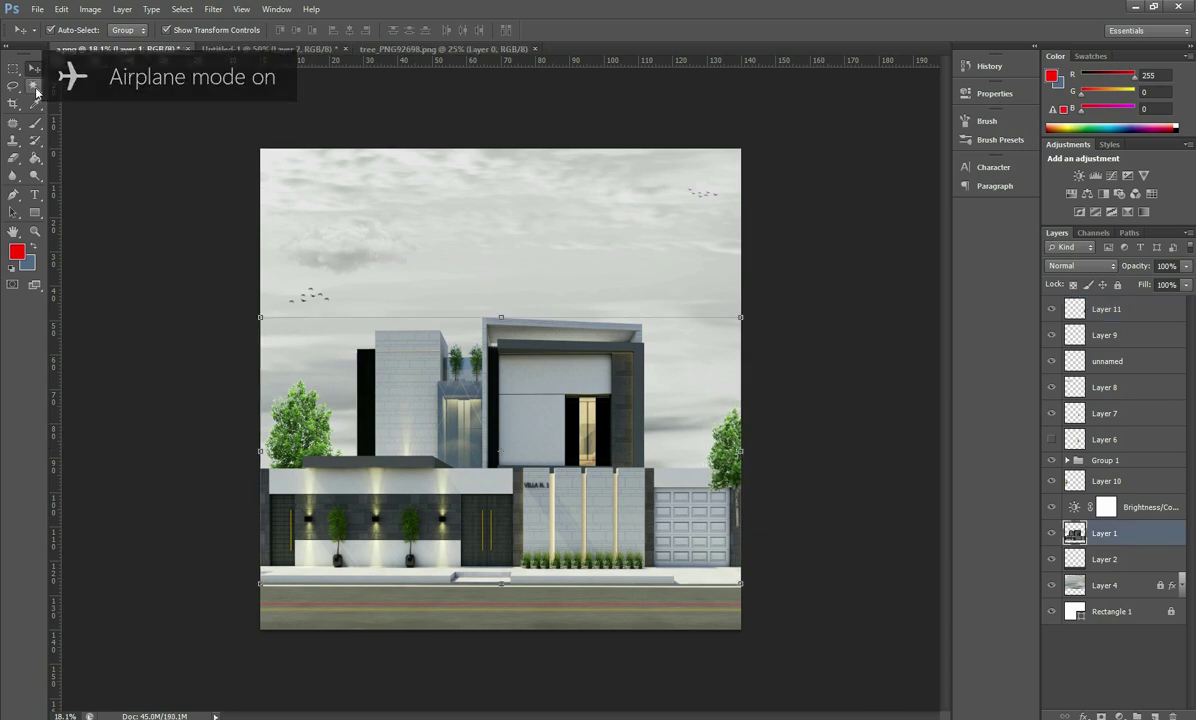
{"action": "key", "text": "w"}
{"action": "left_click", "coordinate": [455, 216]}
{"action": "right_click", "coordinate": [455, 216]}
{"action": "left_click", "coordinate": [510, 515]}
{"action": "left_click", "coordinate": [1099, 315]}
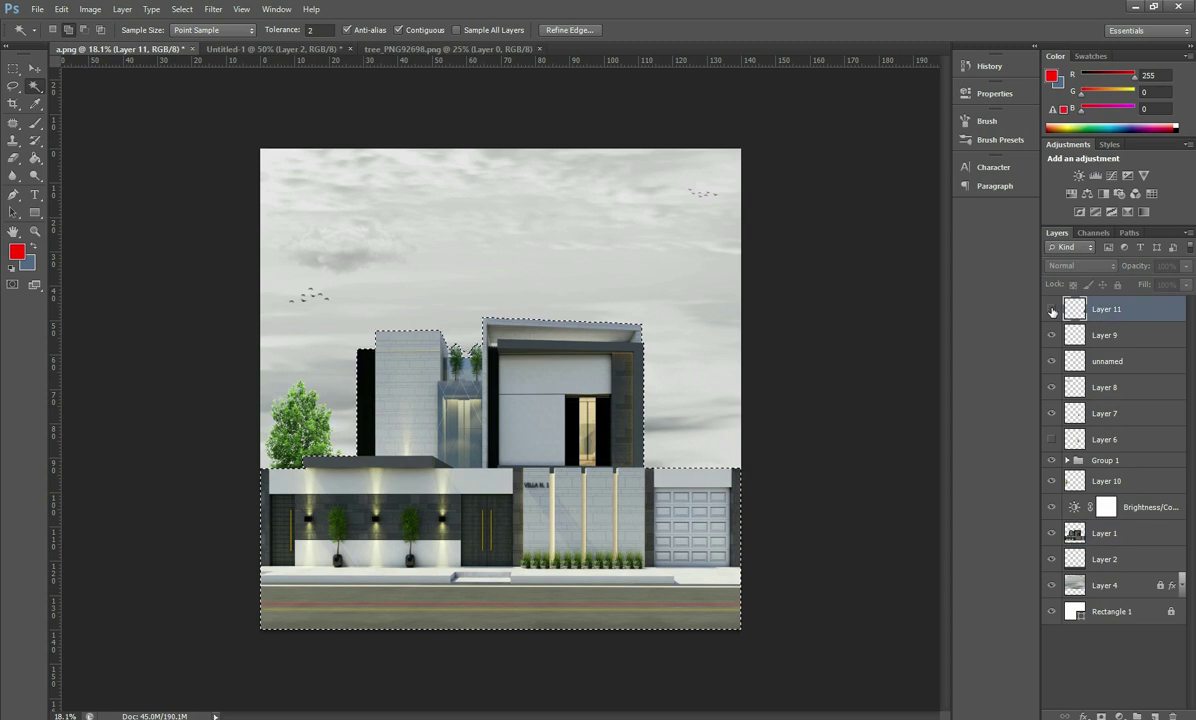
{"action": "key", "text": "ctrl+d"}
{"action": "left_click", "coordinate": [34, 68]}
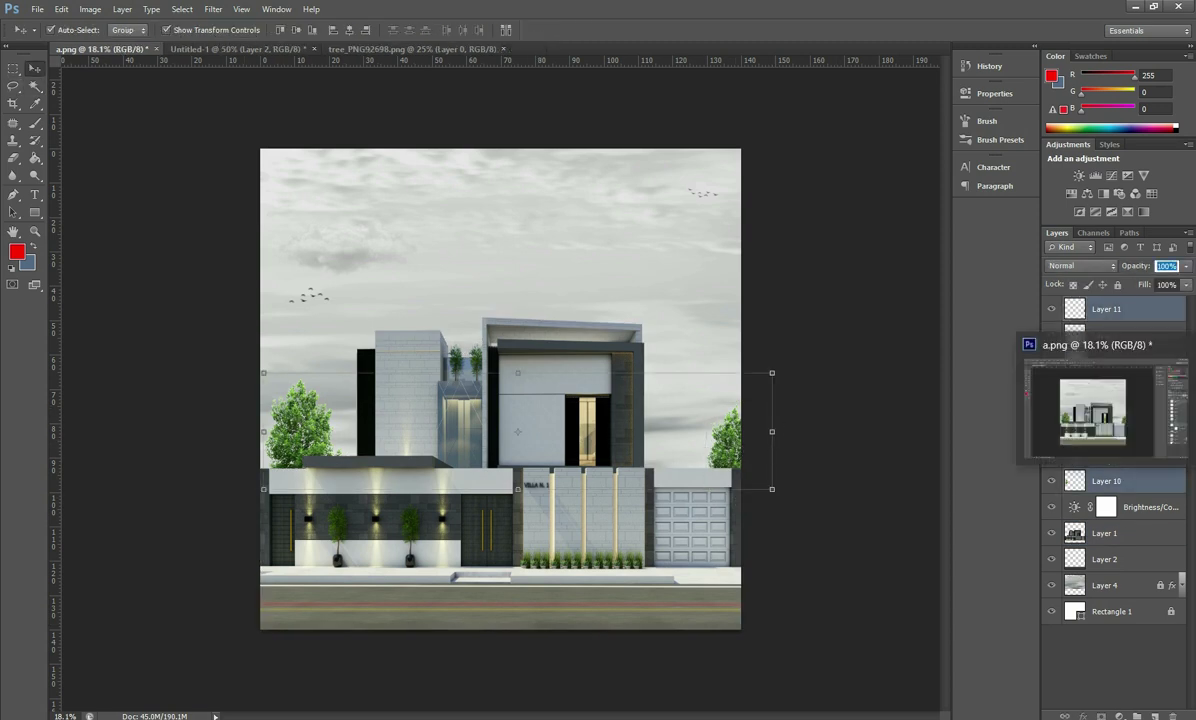
{"action": "left_click", "coordinate": [1167, 265]}
{"action": "type", "text": "95"}
{"action": "left_click", "coordinate": [830, 497]}
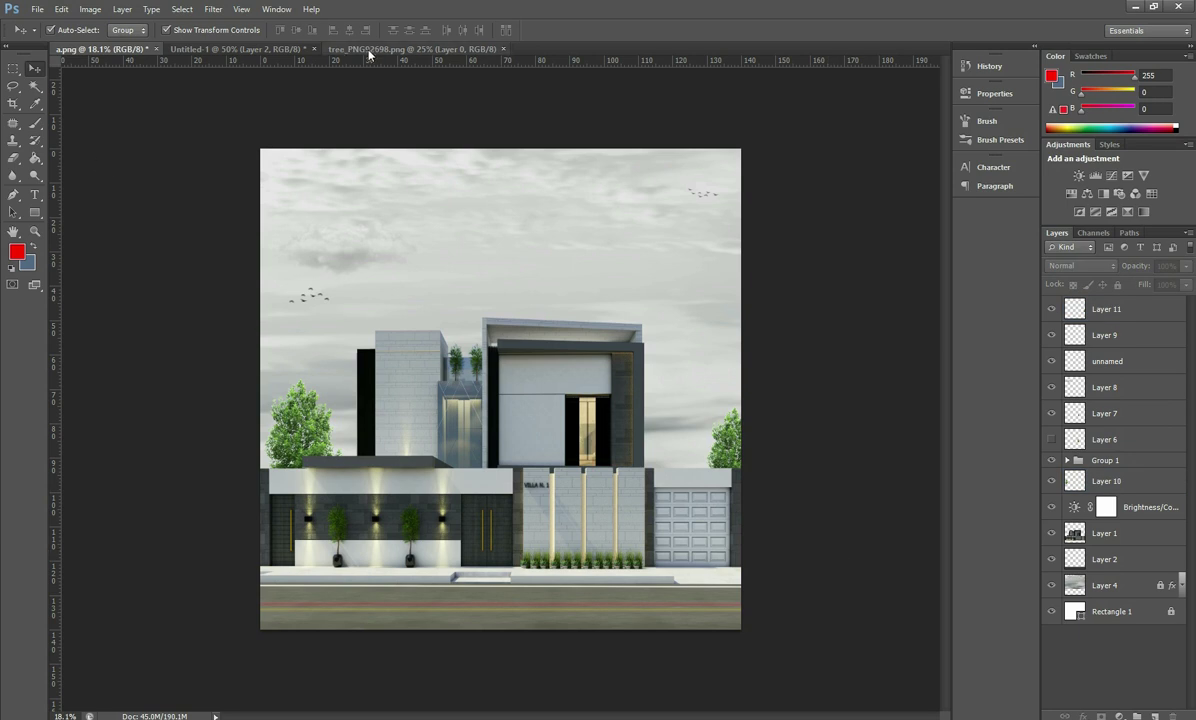
Step: Bring the white-robed man into a.png, enlarge him, and place him on the pavement by the plants
{"action": "left_click", "coordinate": [278, 52]}
{"action": "left_click_drag", "start_coordinate": [574, 445], "coordinate": [375, 548]}
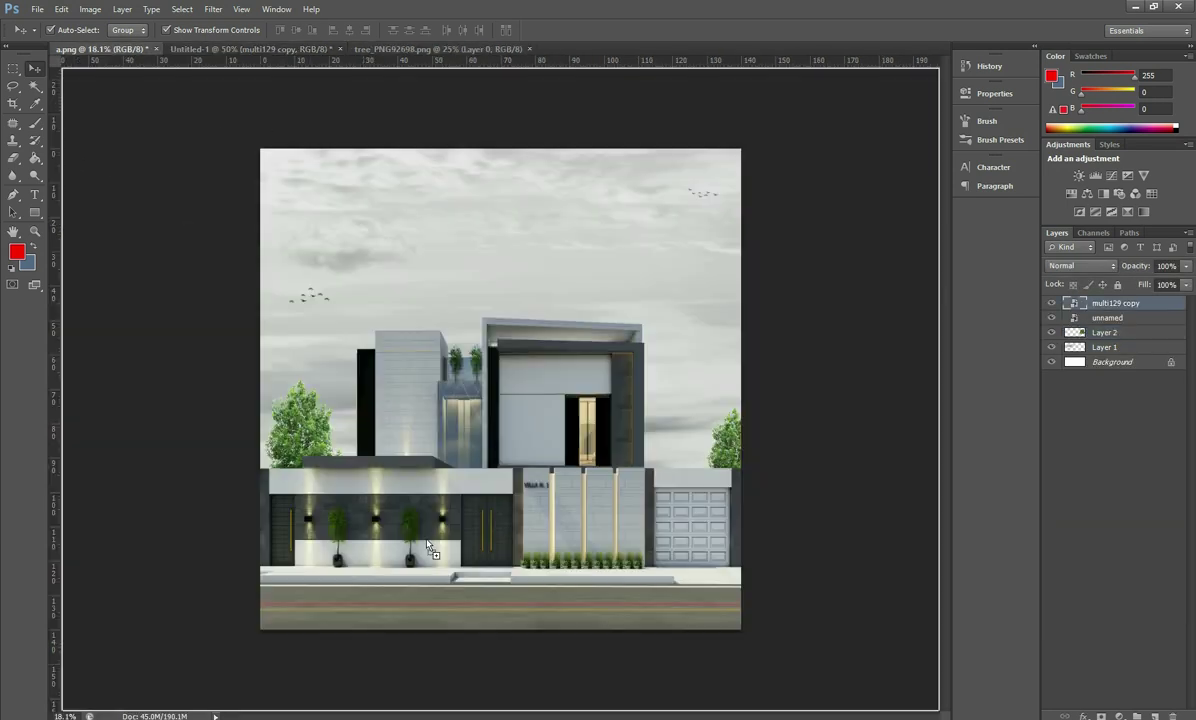
{"action": "scroll", "coordinate": [375, 548], "scroll_direction": "up", "scroll_amount": 1}
{"action": "scroll", "coordinate": [373, 540], "scroll_direction": "up", "scroll_amount": 2}
{"action": "scroll", "coordinate": [370, 525], "scroll_direction": "up", "scroll_amount": 2}
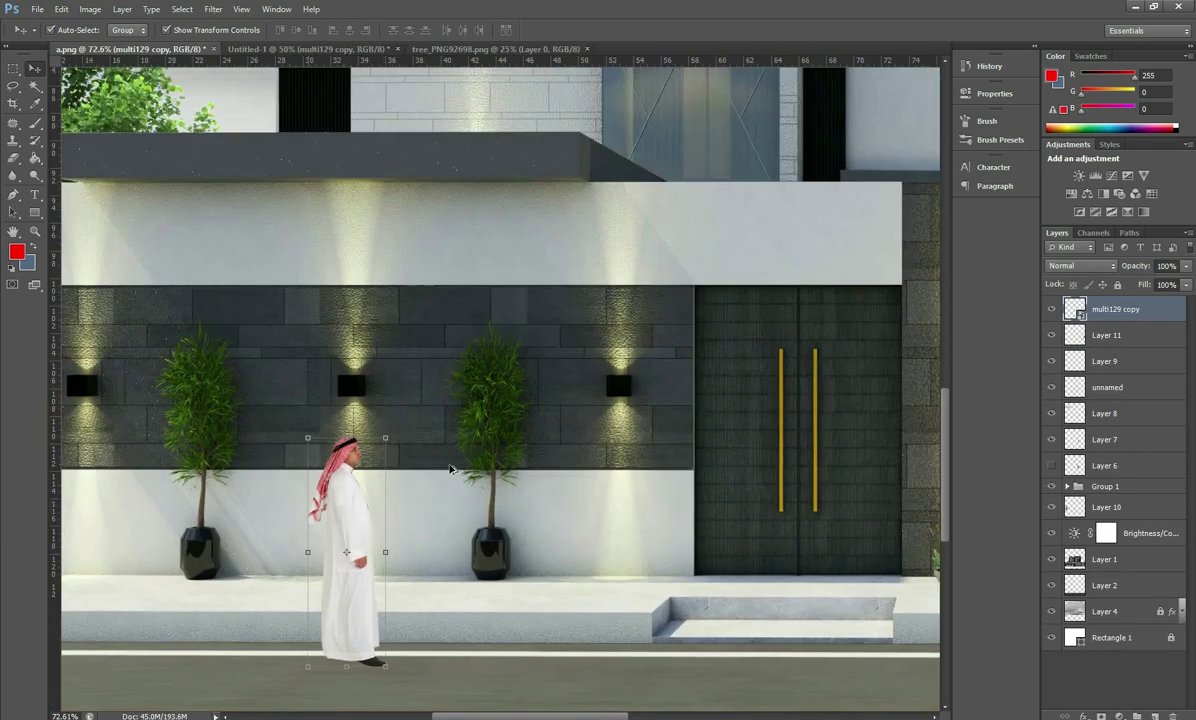
{"action": "scroll", "coordinate": [368, 513], "scroll_direction": "up", "scroll_amount": 1}
{"action": "left_click_drag", "start_coordinate": [368, 513], "coordinate": [343, 458]}
{"action": "mouse_move", "coordinate": [309, 388]}
{"action": "left_mouse_down"}
{"action": "mouse_move", "coordinate": [289, 352]}
{"action": "mouse_move", "coordinate": [296, 366]}
{"action": "left_mouse_up"}
{"action": "left_click", "coordinate": [672, 30]}
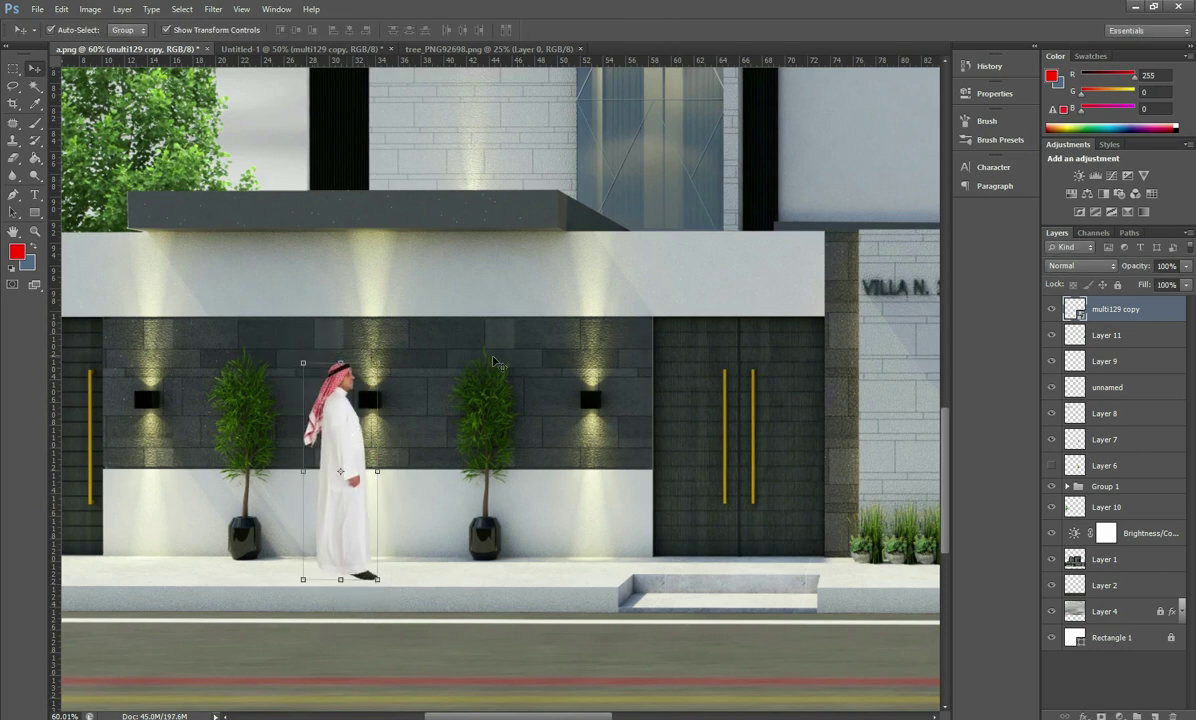
Step: Add a horizontal head-height guide and rescale the man so his head reaches it
{"action": "left_click", "coordinate": [467, 340]}
{"action": "mouse_move", "coordinate": [464, 60]}
{"action": "left_mouse_down"}
{"action": "mouse_move", "coordinate": [464, 364]}
{"action": "mouse_move", "coordinate": [470, 348]}
{"action": "left_mouse_up"}
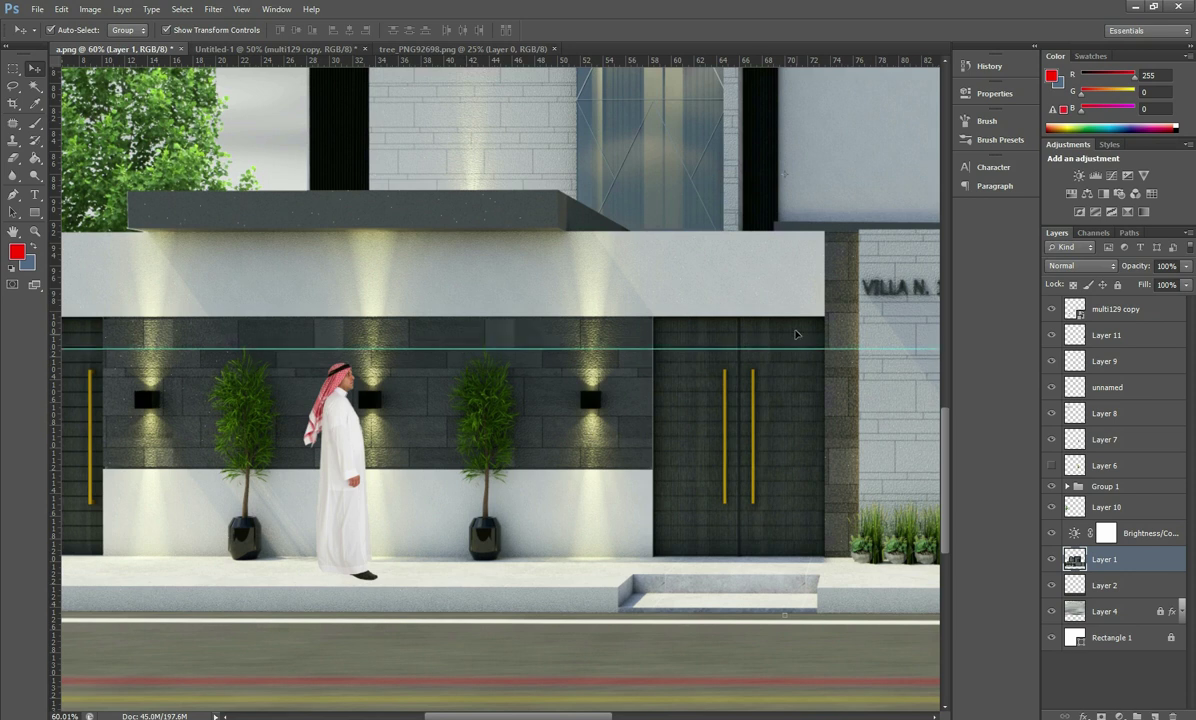
{"action": "left_click", "coordinate": [340, 450]}
{"action": "key", "text": "ctrl+t"}
{"action": "left_click_drag", "start_coordinate": [378, 362], "coordinate": [383, 353]}
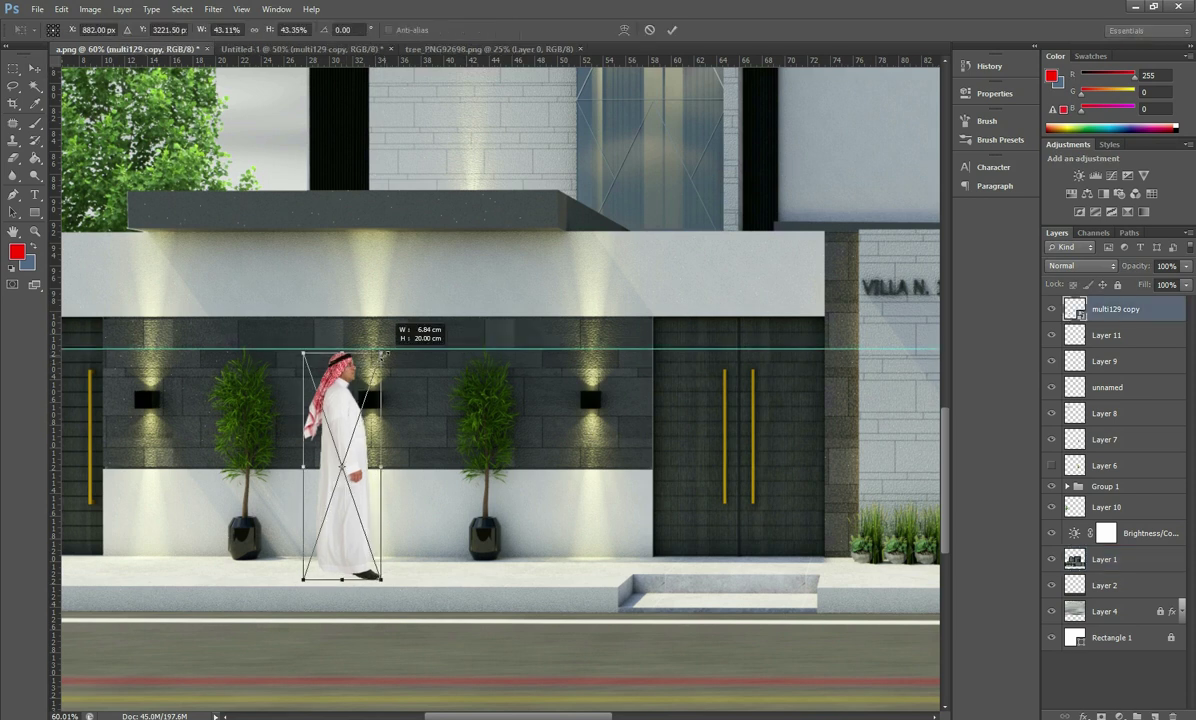
{"action": "left_click", "coordinate": [672, 30]}
{"action": "scroll", "coordinate": [378, 455], "scroll_direction": "down", "scroll_amount": 5}
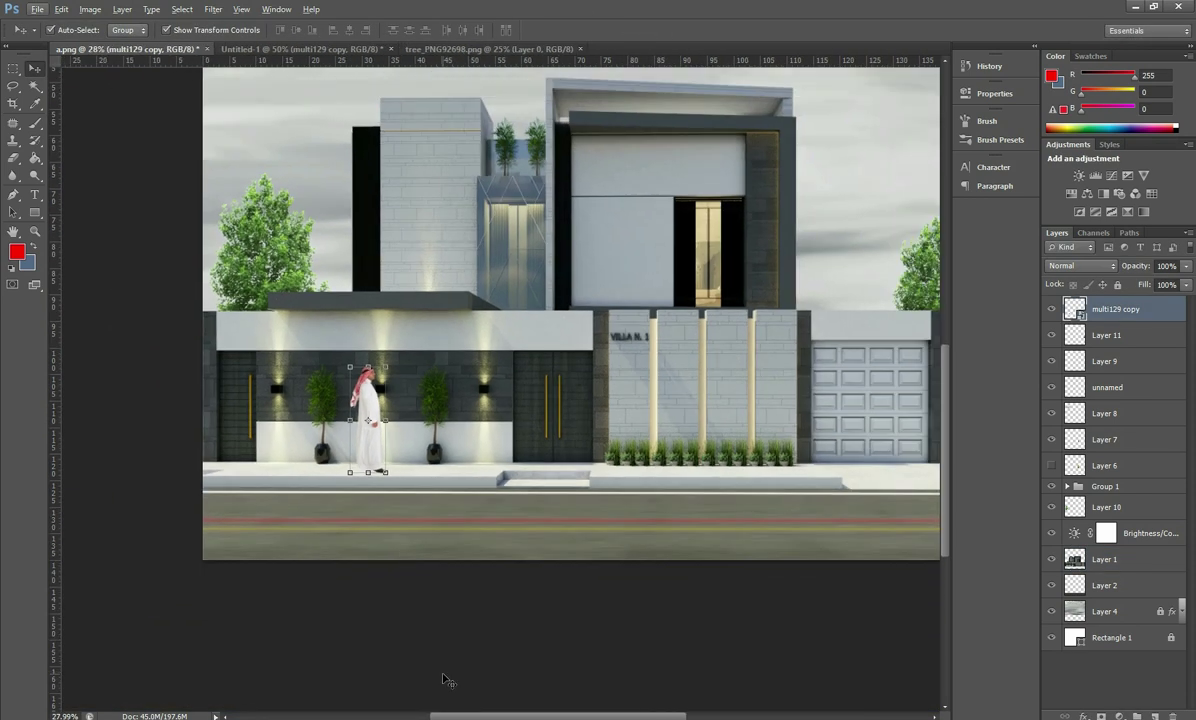
{"action": "key", "text": "ctrl+t"}
{"action": "left_click", "coordinate": [627, 30]}
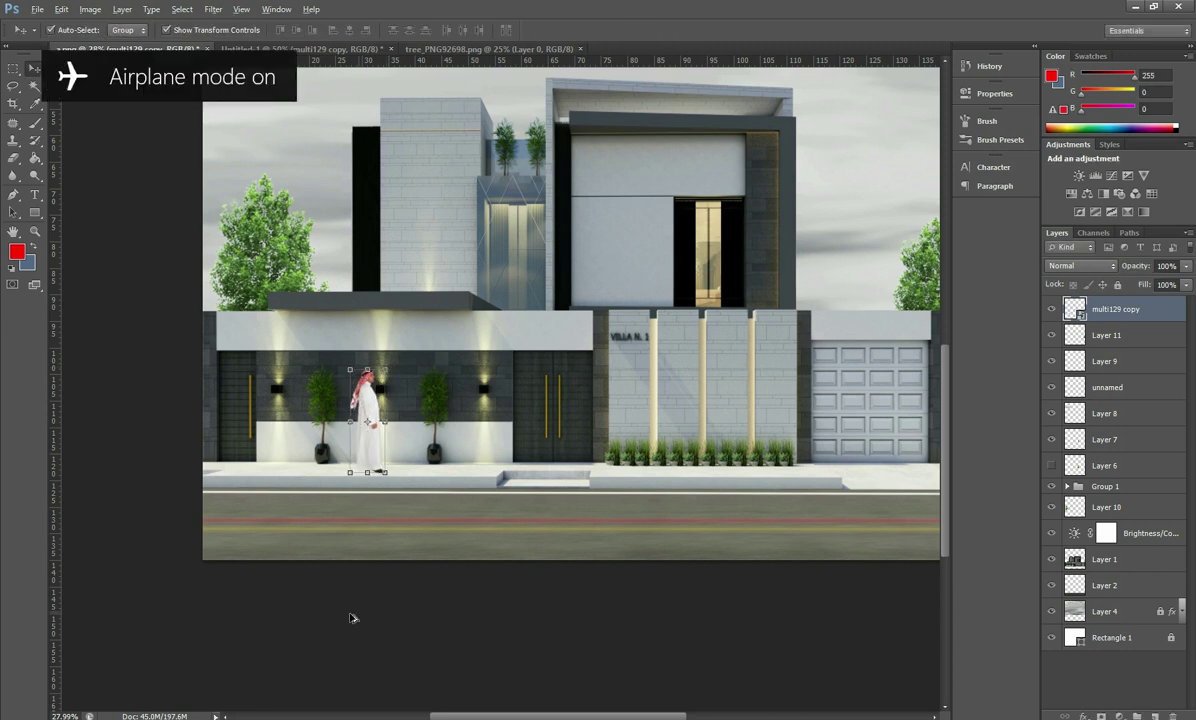
{"action": "scroll", "coordinate": [320, 600], "scroll_direction": "down", "scroll_amount": 1}
{"action": "scroll", "coordinate": [295, 584], "scroll_direction": "down", "scroll_amount": 1}
Step: Add a new empty layer and set up a very large soft black brush with adjusted opacity
{"action": "key", "text": "ctrl+shift+alt+n"}
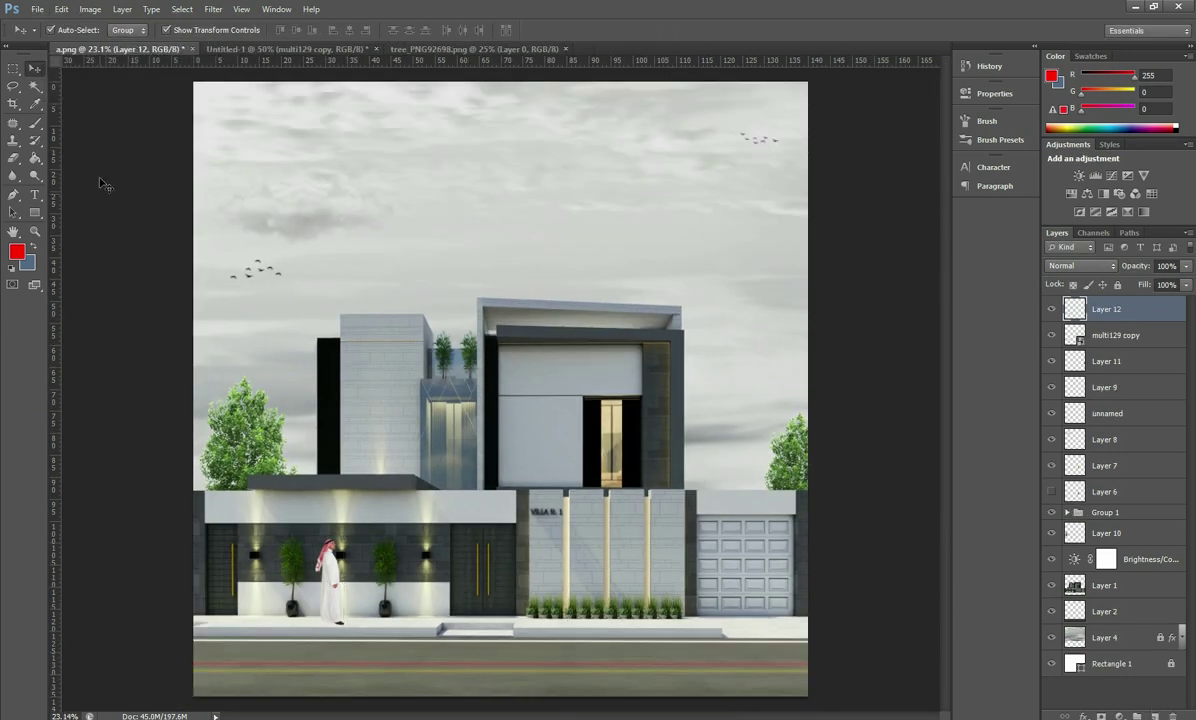
{"action": "left_click", "coordinate": [38, 124]}
{"action": "left_click", "coordinate": [95, 121]}
{"action": "left_click", "coordinate": [70, 31]}
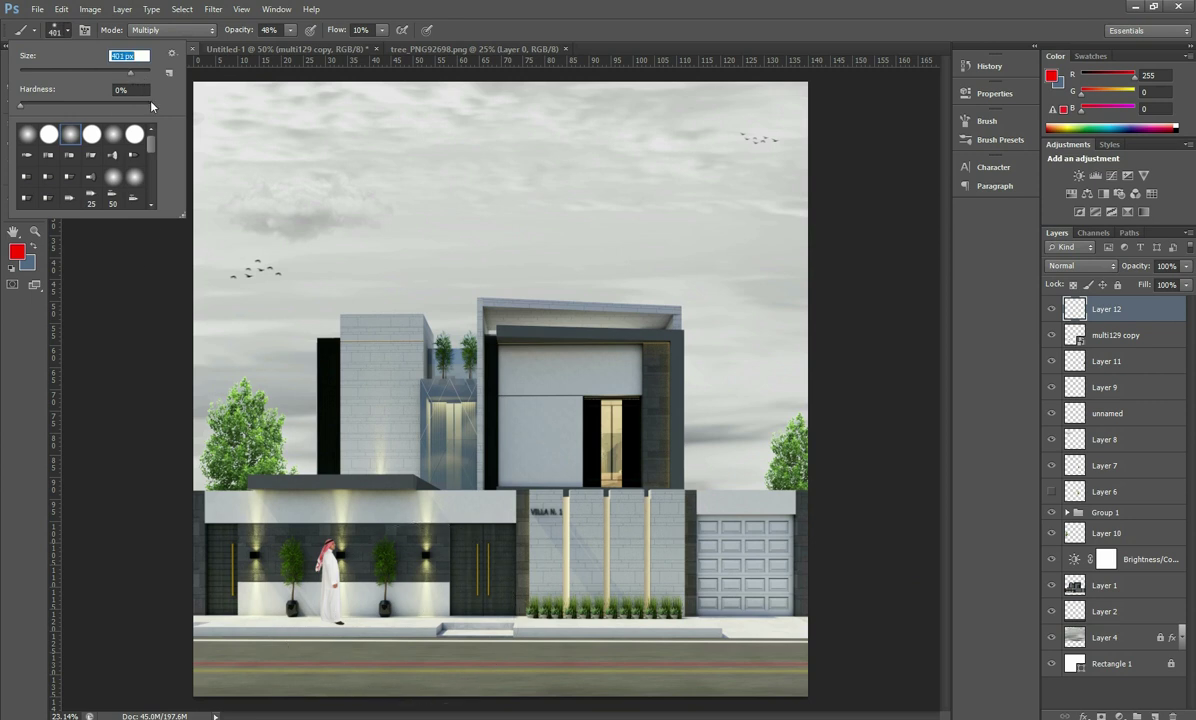
{"action": "key", "text": "Return"}
{"action": "left_click", "coordinate": [67, 31]}
{"action": "left_click", "coordinate": [290, 30]}
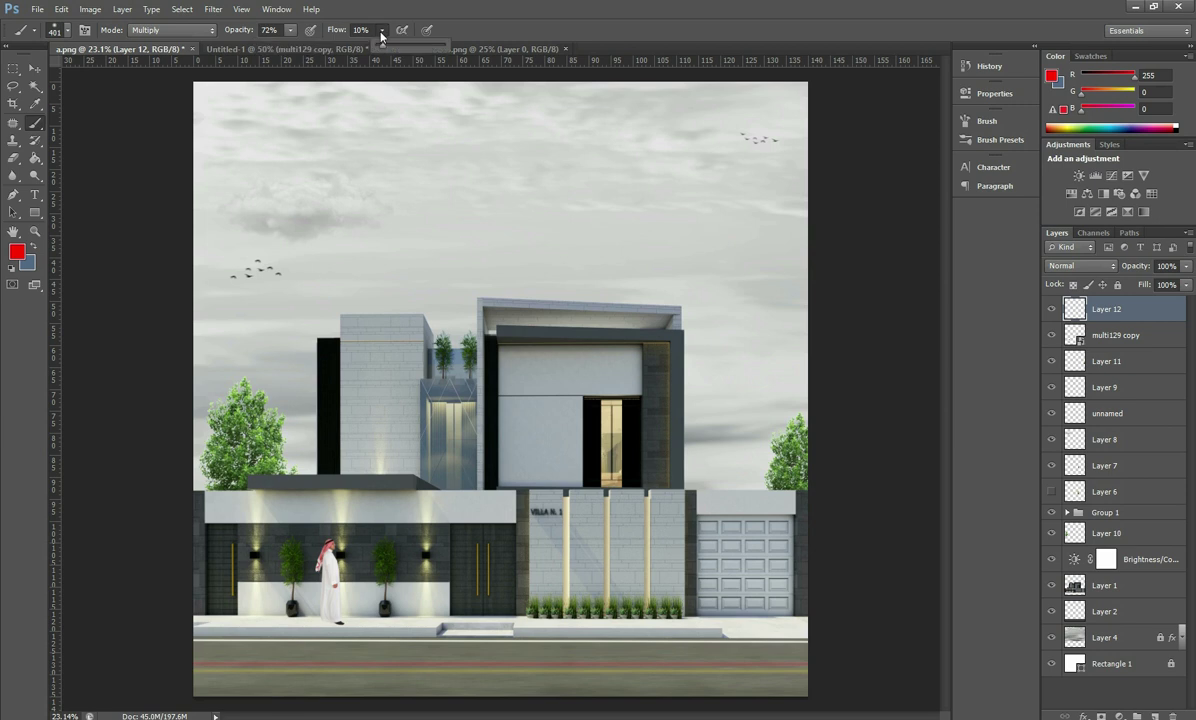
{"action": "left_click", "coordinate": [15, 250]}
{"action": "key", "text": "Escape"}
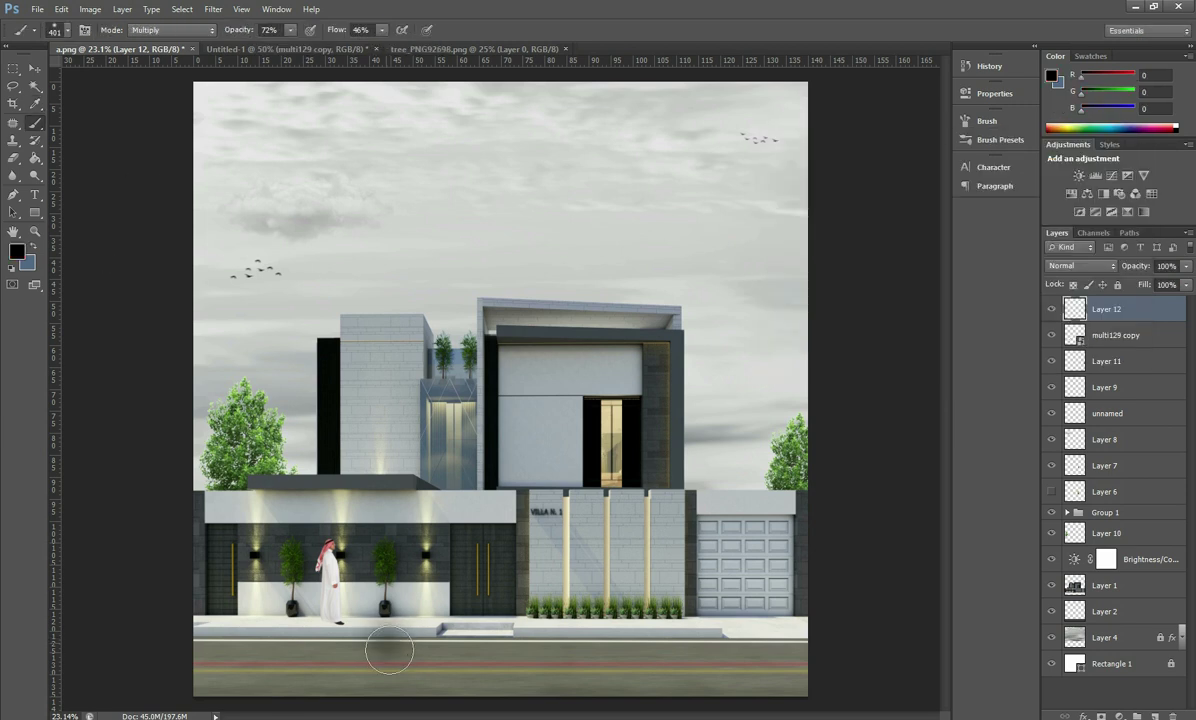
Step: Narrow, tilt and stretch the painted smudge into a slanting shadow under the man's feet
{"action": "scroll", "coordinate": [380, 670], "scroll_direction": "up", "scroll_amount": 3, "text": "alt"}
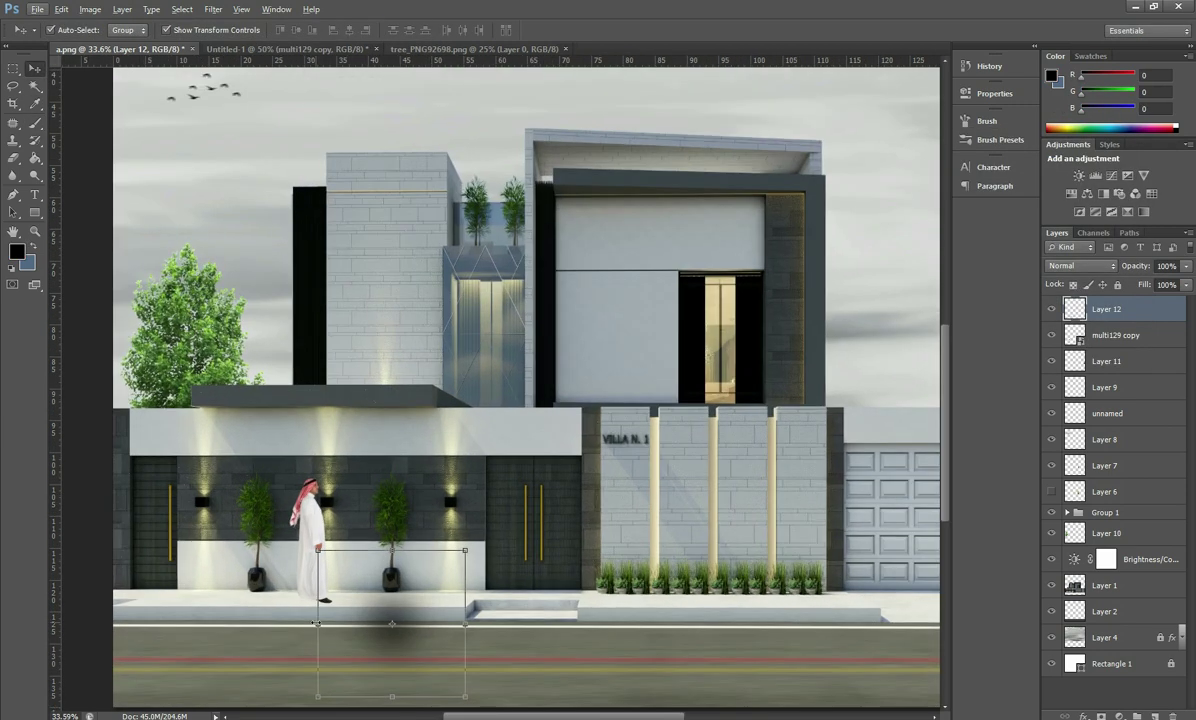
{"action": "key", "text": "ctrl+t"}
{"action": "left_click_drag", "start_coordinate": [375, 625], "coordinate": [405, 625]}
{"action": "mouse_move", "coordinate": [502, 657]}
{"action": "left_mouse_down"}
{"action": "mouse_move", "coordinate": [510, 625]}
{"action": "mouse_move", "coordinate": [300, 650]}
{"action": "left_mouse_up"}
{"action": "left_click", "coordinate": [671, 29]}
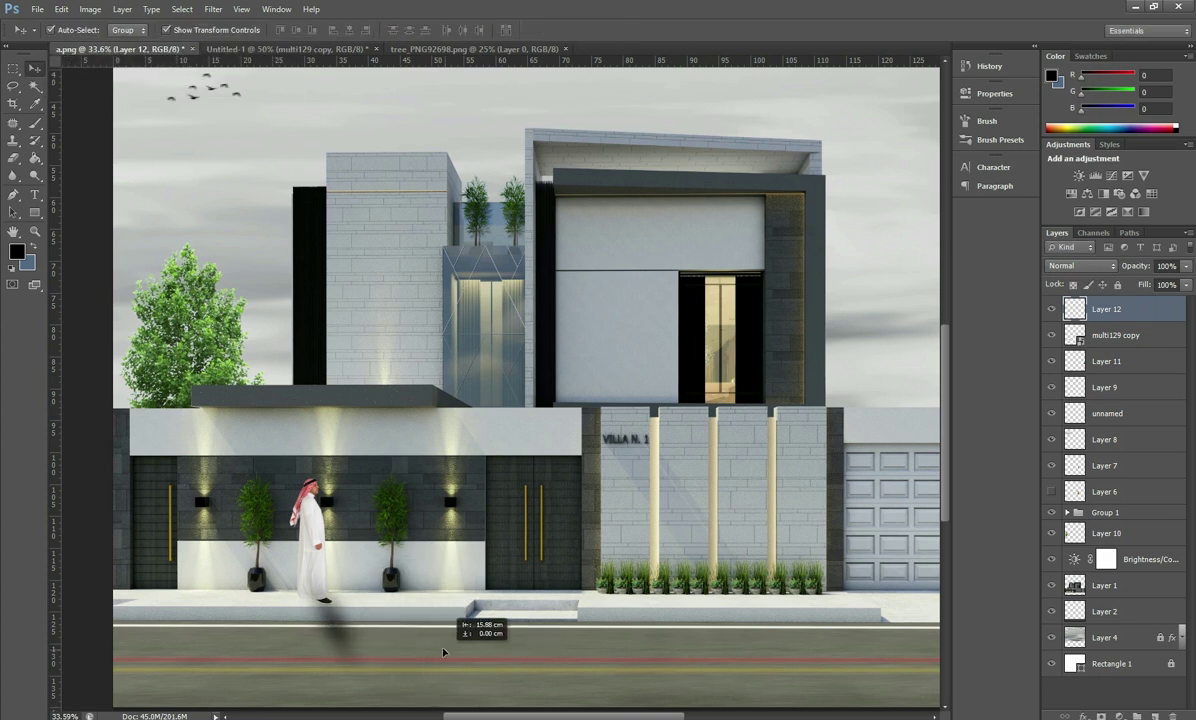
{"action": "scroll", "coordinate": [406, 634], "scroll_direction": "up", "scroll_amount": 2, "text": "alt"}
{"action": "scroll", "coordinate": [406, 634], "scroll_direction": "up", "scroll_amount": 1, "text": "alt"}
{"action": "left_click_drag", "start_coordinate": [532, 634], "coordinate": [540, 570]}
{"action": "scroll", "coordinate": [455, 430], "scroll_direction": "down", "scroll_amount": 1, "text": "alt"}
{"action": "key", "text": "ctrl+t"}
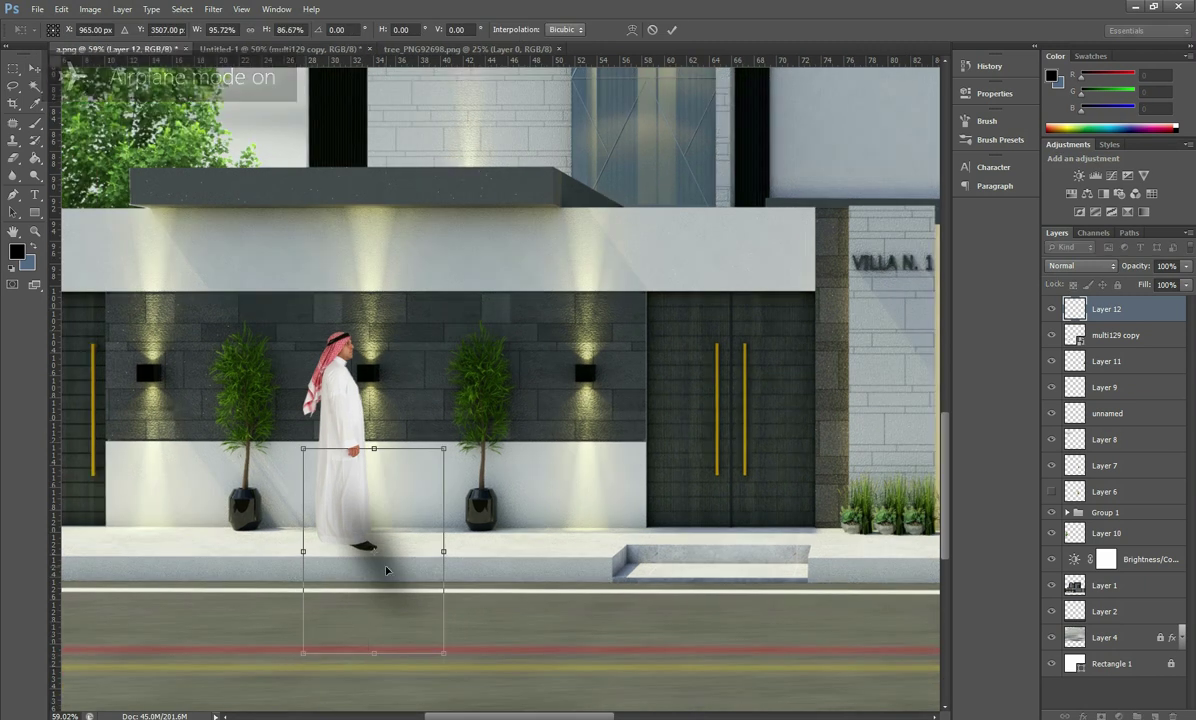
{"action": "left_click_drag", "start_coordinate": [387, 570], "coordinate": [392, 587]}
{"action": "key", "text": "Return"}
Step: Magic Wand the area around the man on his layer, invert the selection, then drop it
{"action": "left_click", "coordinate": [340, 441]}
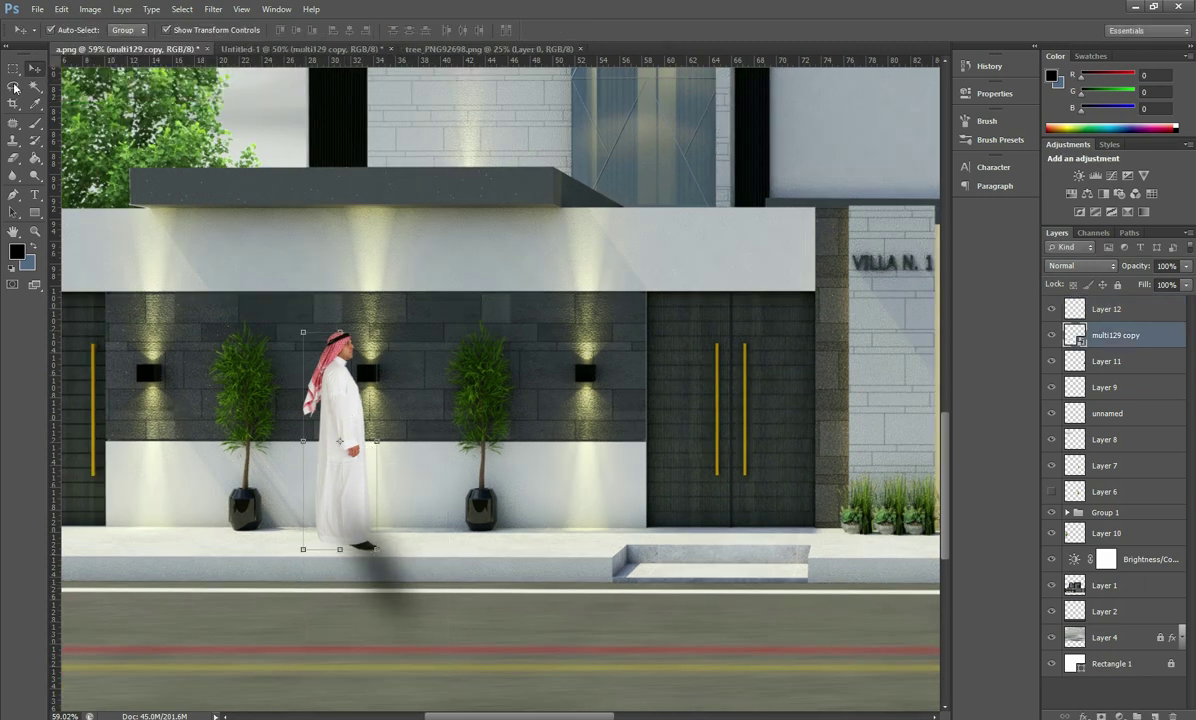
{"action": "key", "text": "w"}
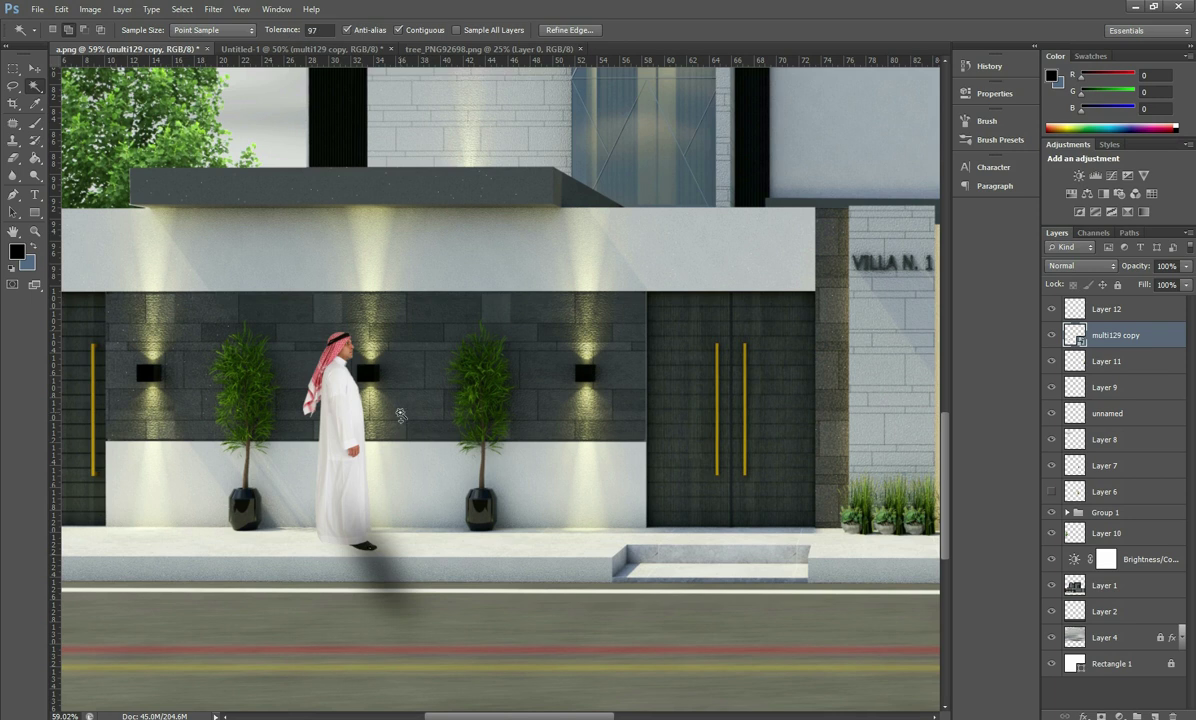
{"action": "left_click", "coordinate": [413, 452]}
{"action": "right_click", "coordinate": [382, 433]}
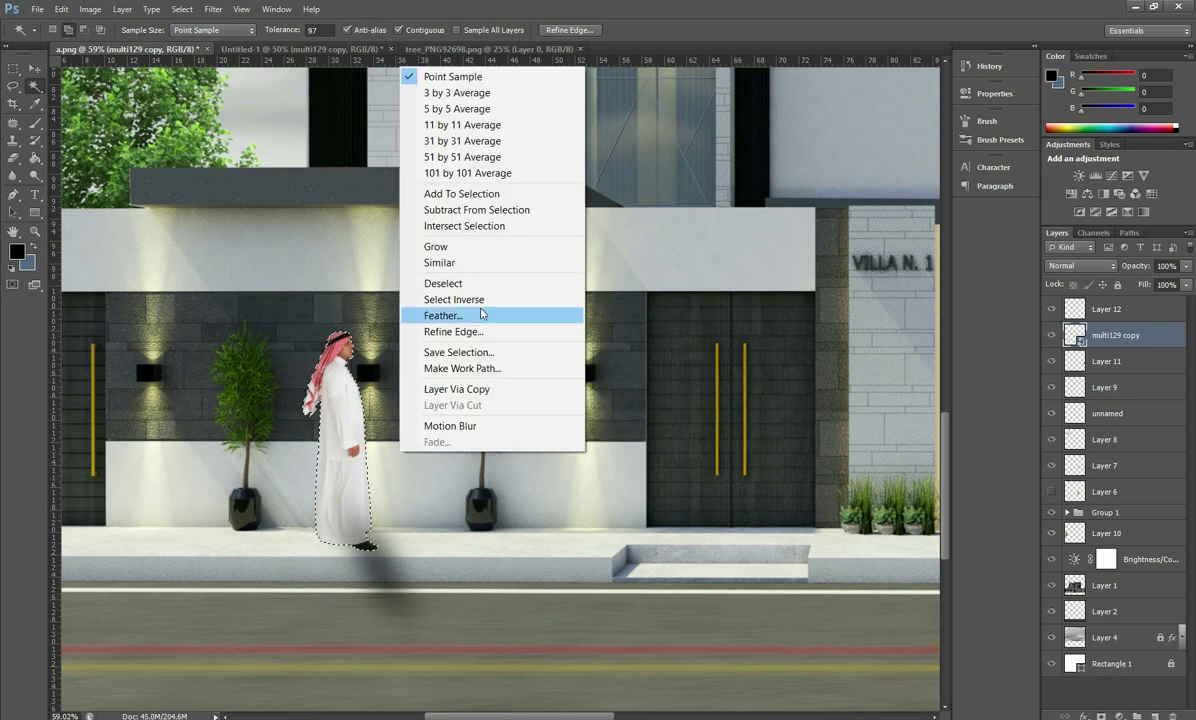
{"action": "left_click", "coordinate": [440, 295]}
{"action": "key", "text": "ctrl+0"}
{"action": "key", "text": "alt+bracketright"}
{"action": "scroll", "coordinate": [409, 580], "scroll_direction": "up", "scroll_amount": 2}
{"action": "scroll", "coordinate": [330, 560], "scroll_direction": "up", "scroll_amount": 4}
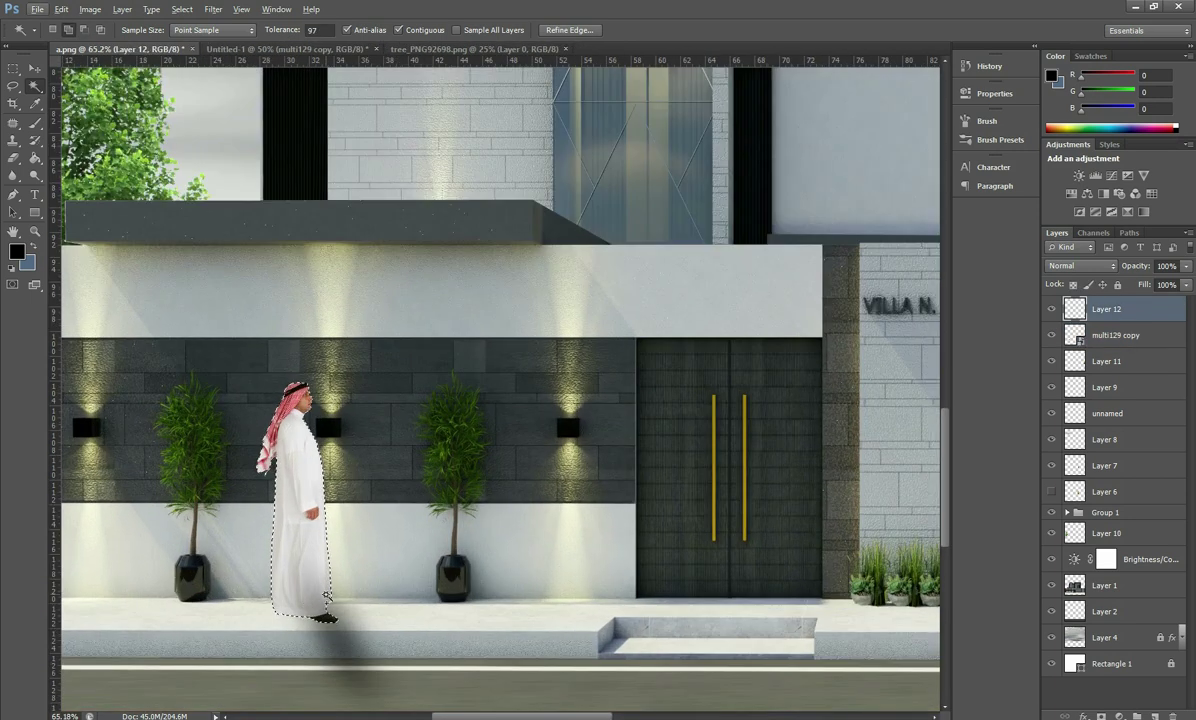
{"action": "scroll", "coordinate": [292, 545], "scroll_direction": "down", "scroll_amount": 1}
{"action": "scroll", "coordinate": [292, 545], "scroll_direction": "down", "scroll_amount": 3}
Step: Apply a horizontal Motion Blur with angle 0 to the man's layer
{"action": "key", "text": "v"}
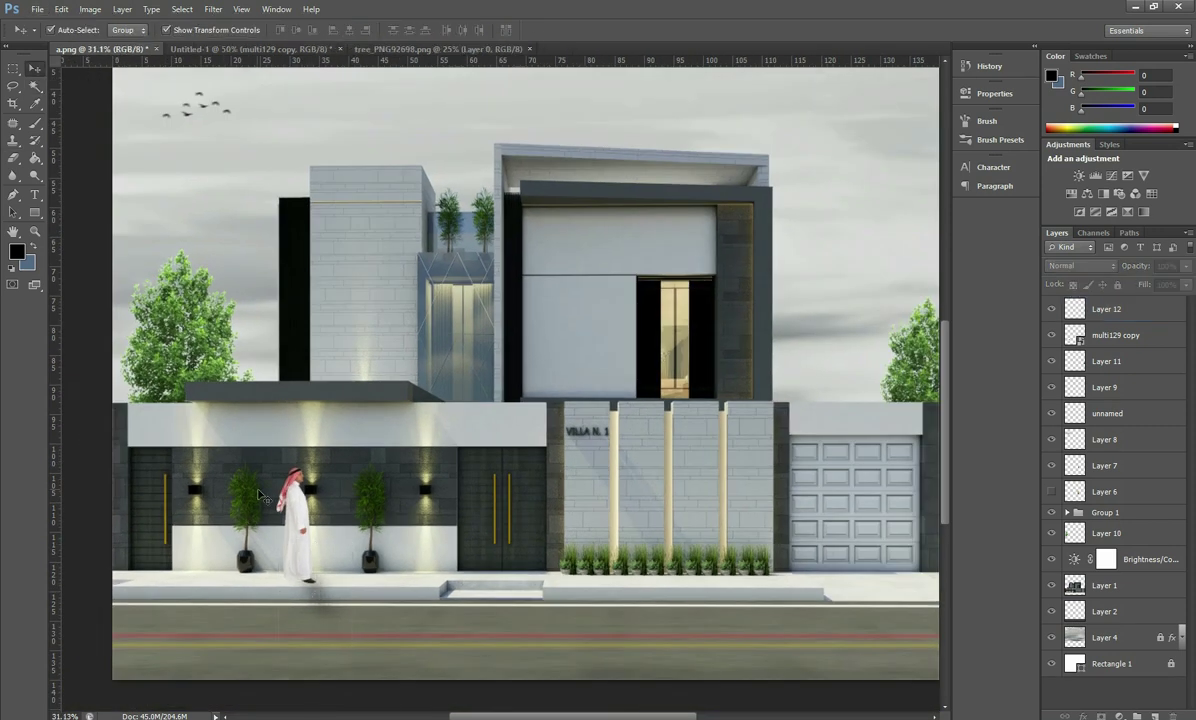
{"action": "left_click", "coordinate": [300, 512]}
{"action": "left_click_drag", "start_coordinate": [277, 468], "coordinate": [277, 467]}
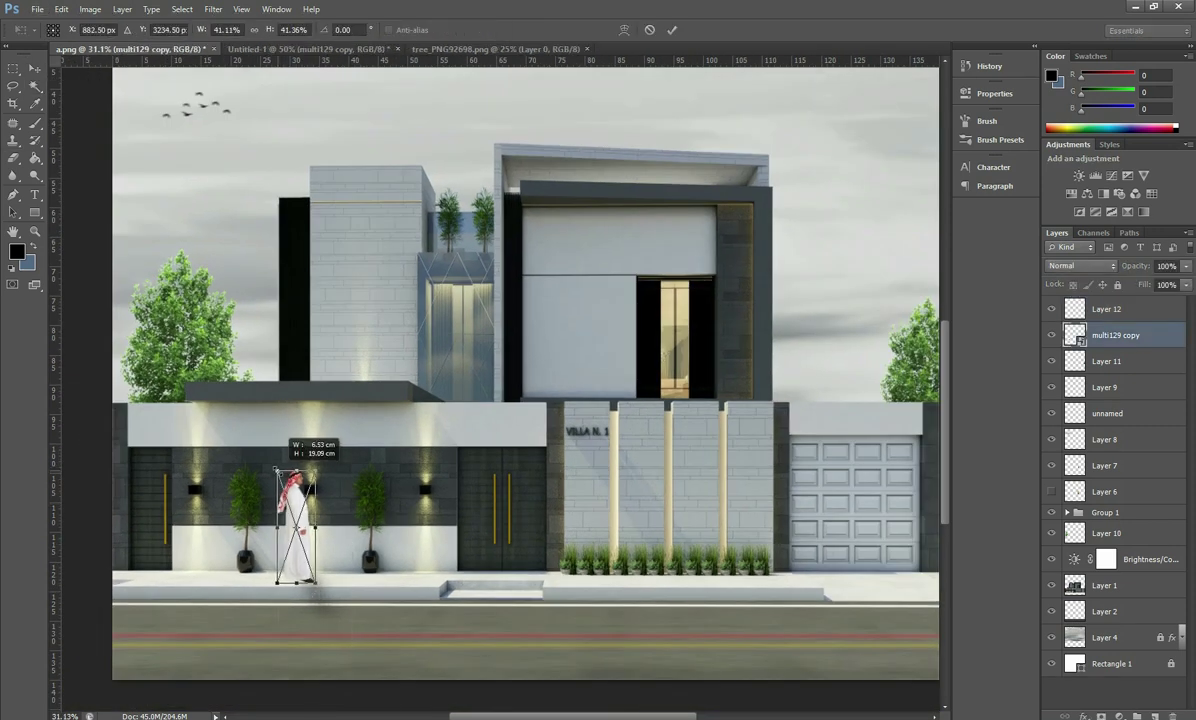
{"action": "left_click", "coordinate": [672, 30]}
{"action": "left_click", "coordinate": [213, 9]}
{"action": "left_click", "coordinate": [480, 344]}
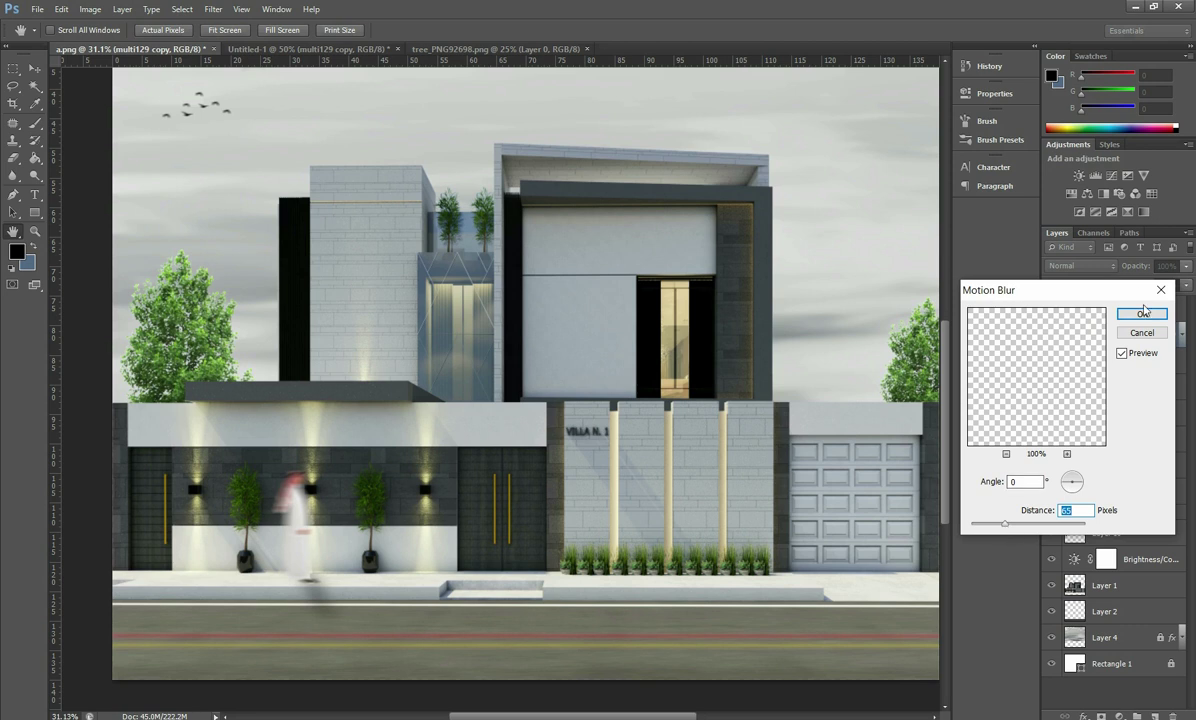
{"action": "left_click", "coordinate": [1144, 311]}
{"action": "scroll", "coordinate": [845, 404], "scroll_direction": "down", "scroll_amount": 2}
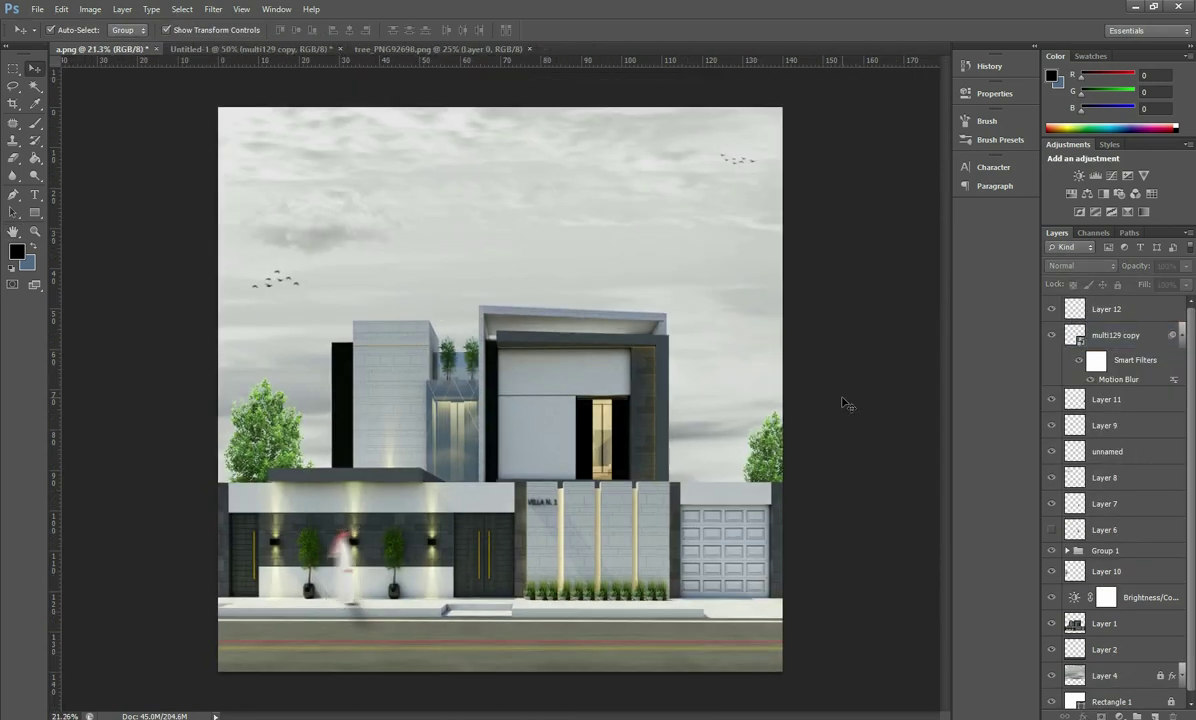